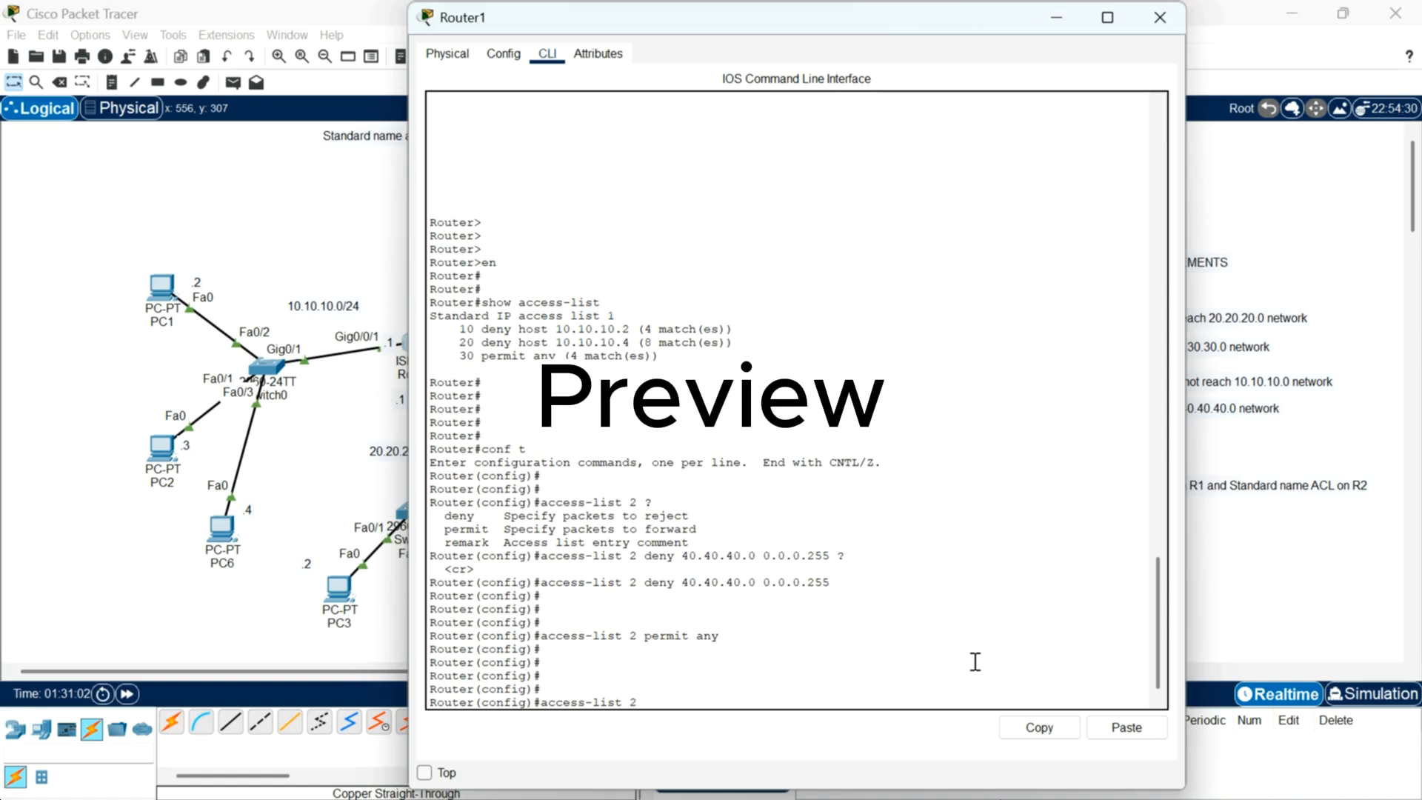
{"action": "type", "text": "remark"}
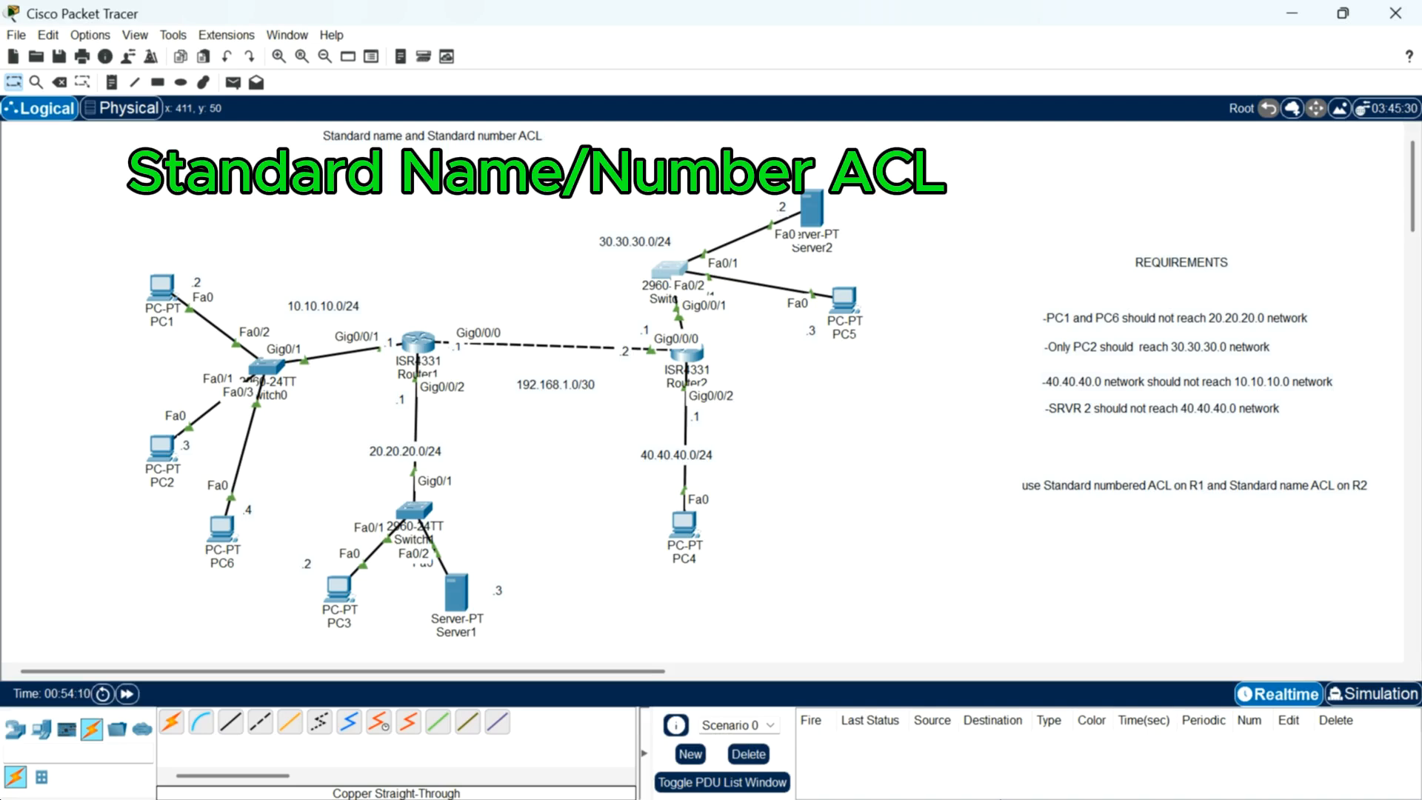
{"action": "key", "text": "XF86AudioRaiseVolume"}
{"action": "key", "text": "XF86AudioRaiseVolume"}
{"action": "key", "text": "XF86AudioRaiseVolume"}
{"action": "key", "text": "XF86AudioRaiseVolume"}
{"action": "left_click_drag", "start_coordinate": [979, 234], "coordinate": [1402, 548]}
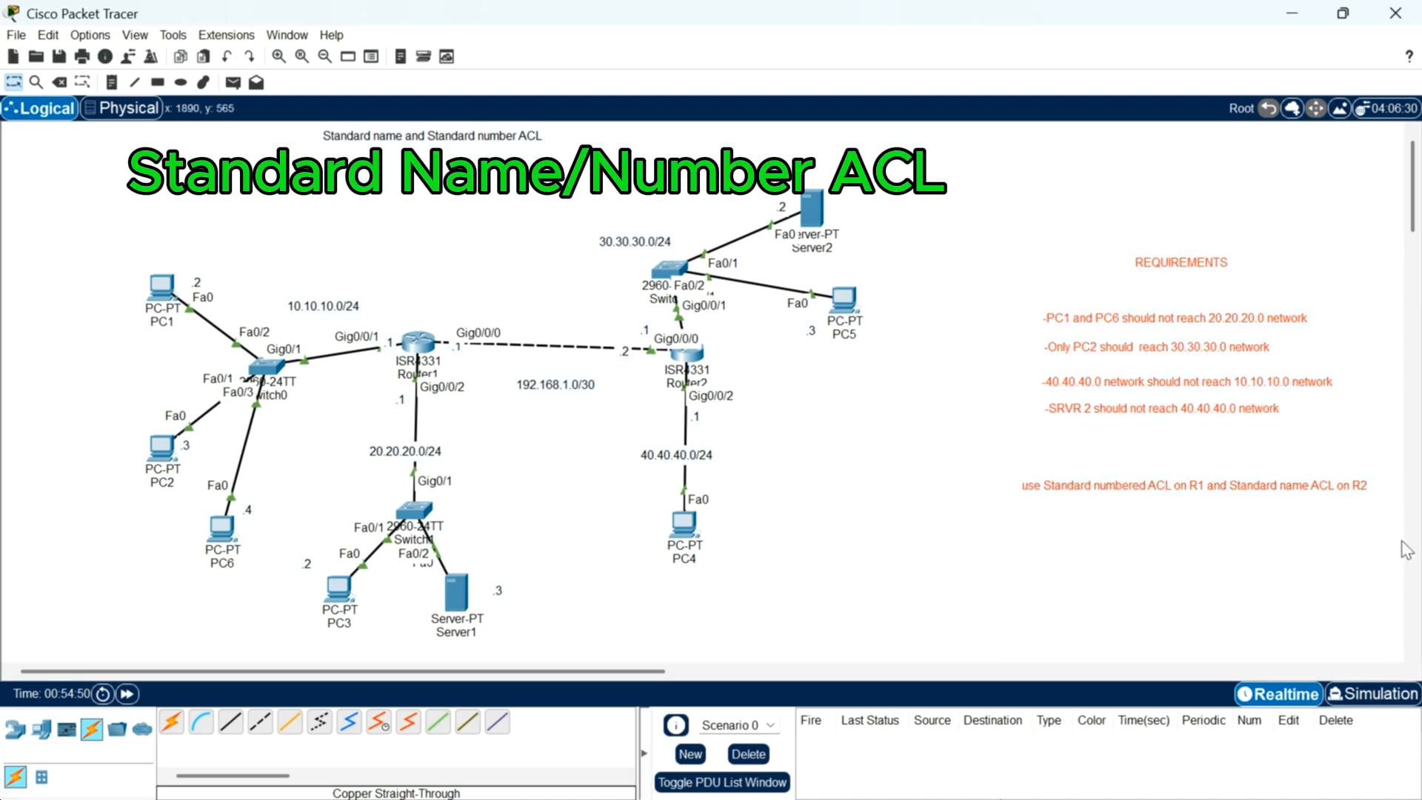
{"action": "left_click", "coordinate": [962, 328]}
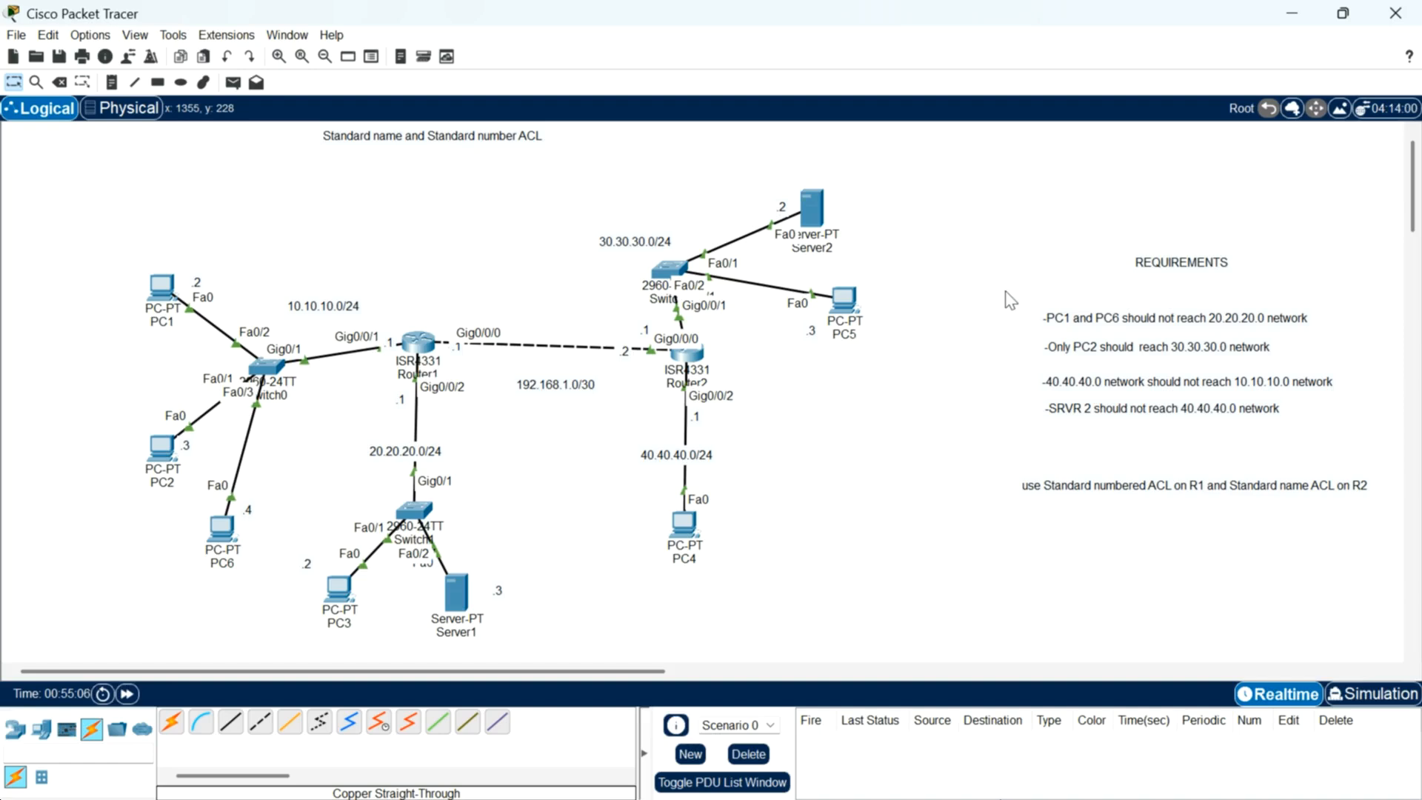
{"action": "left_click_drag", "start_coordinate": [1023, 230], "coordinate": [1391, 471]}
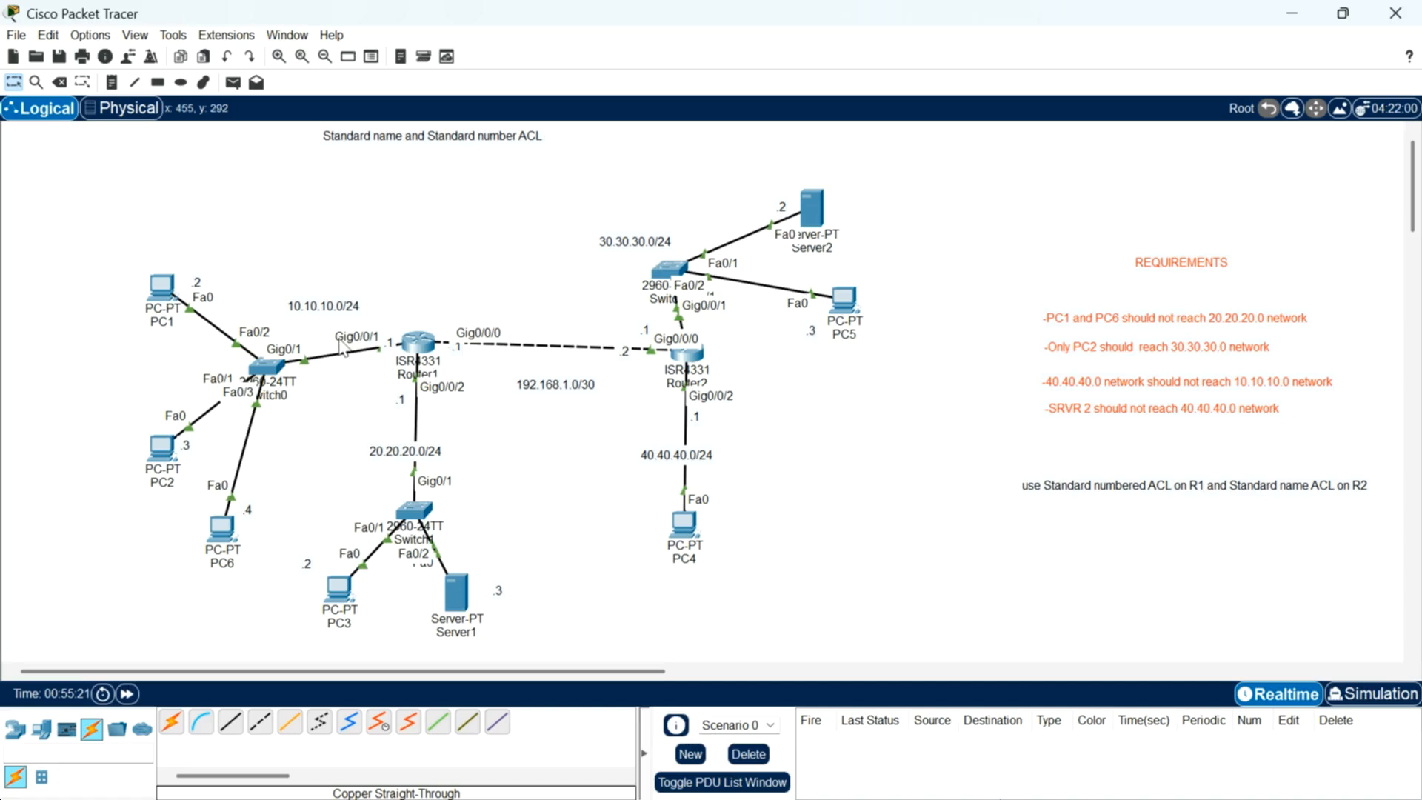
Step: Open Router1's command line and start a console session
{"action": "mouse_move", "coordinate": [429, 357]}
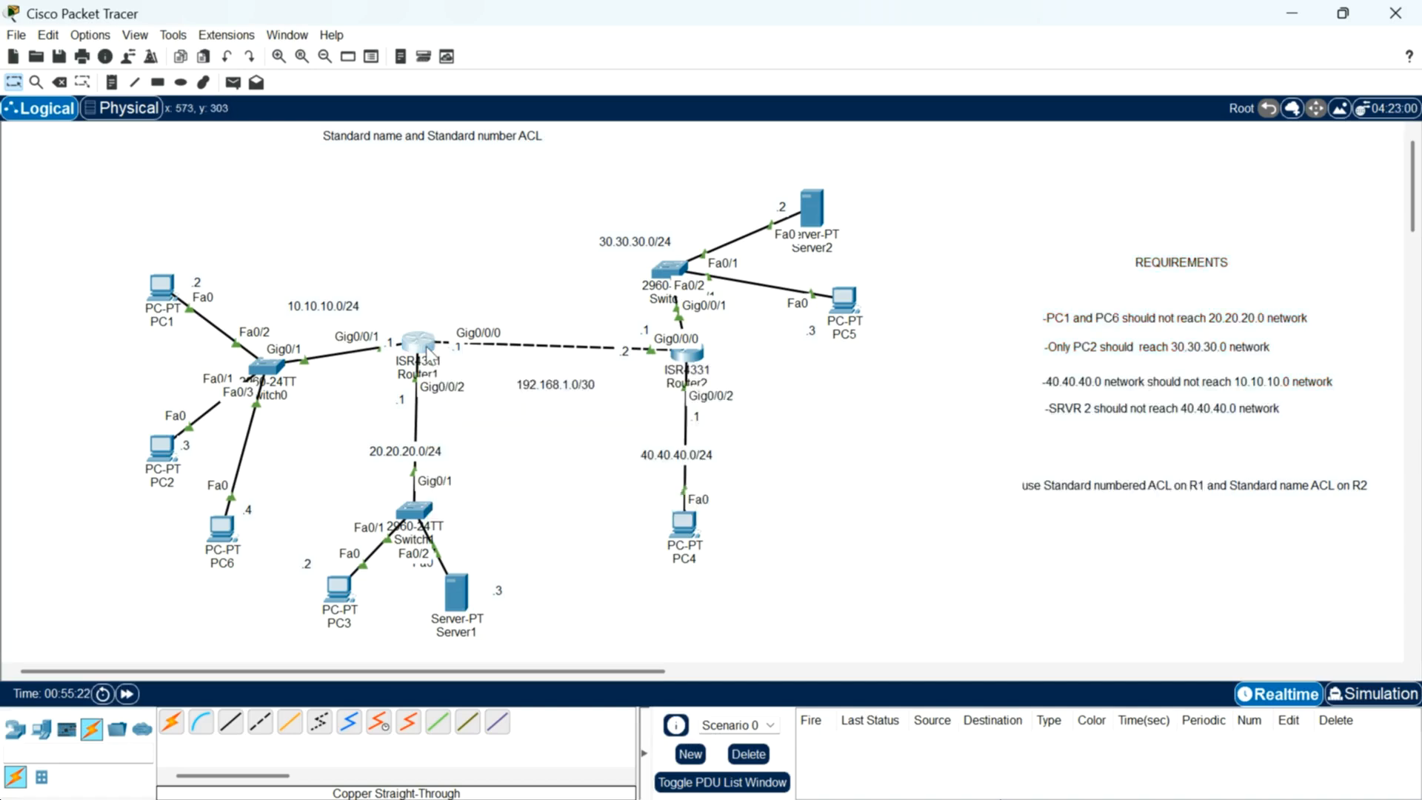
{"action": "left_click", "coordinate": [428, 354]}
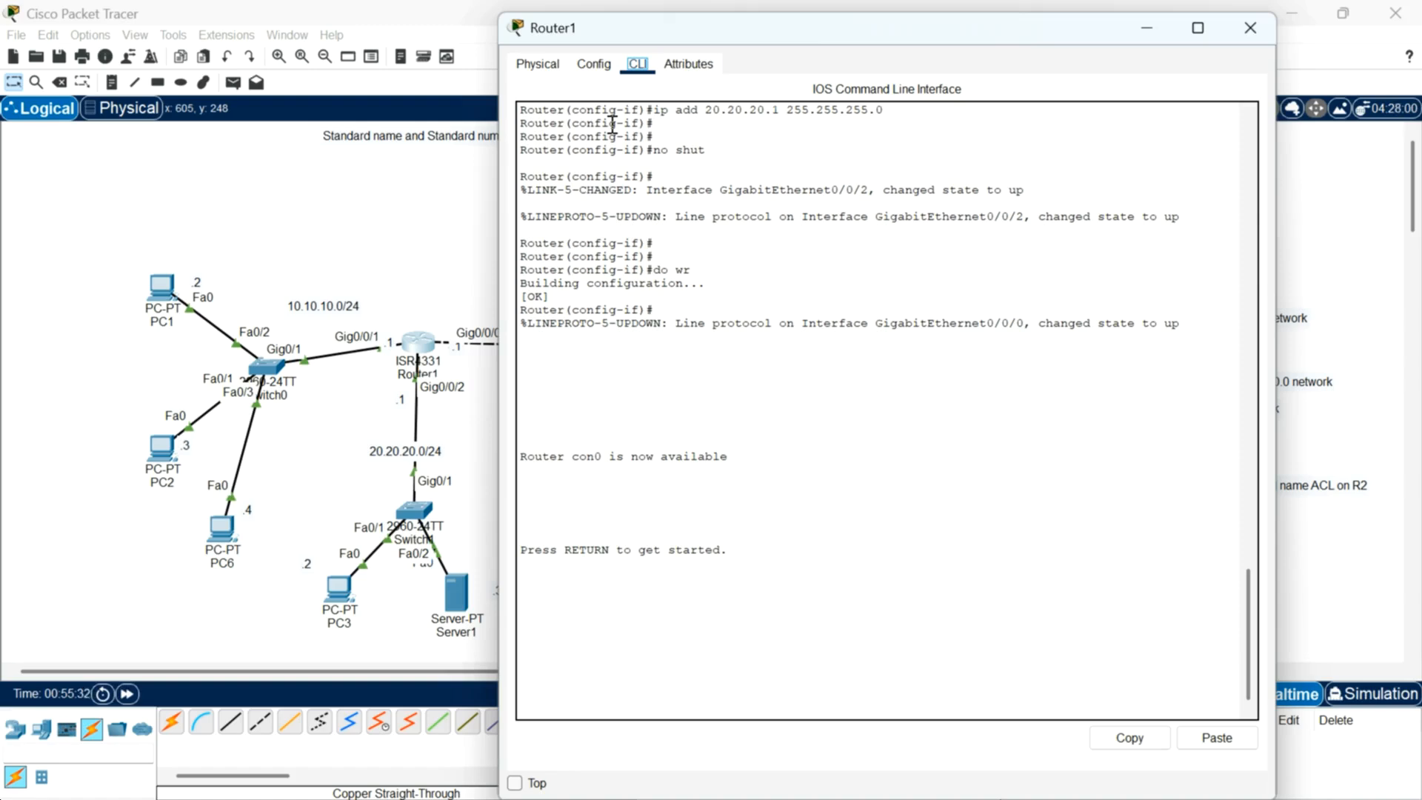
{"action": "left_click", "coordinate": [817, 633]}
{"action": "key", "text": "Return"}
{"action": "key", "text": "Return"}
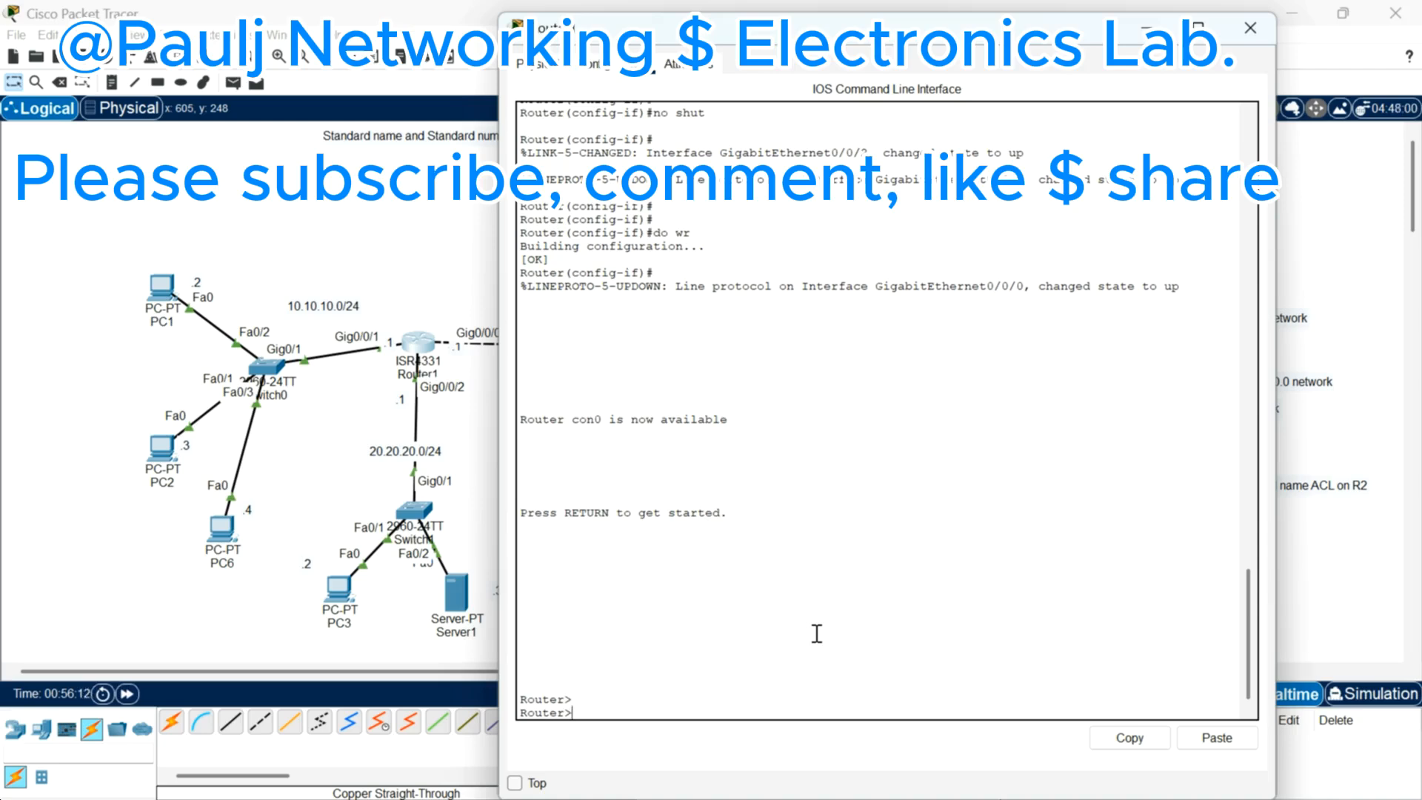
Step: Enter privileged EXEC mode and global configuration mode on Router1
{"action": "type", "text": "n"}
{"action": "key", "text": "Return"}
{"action": "key", "text": "Return"}
{"action": "type", "text": "conf t"}
{"action": "key", "text": "Return"}
{"action": "key", "text": "Return"}
{"action": "key", "text": "Return"}
{"action": "key", "text": "Return"}
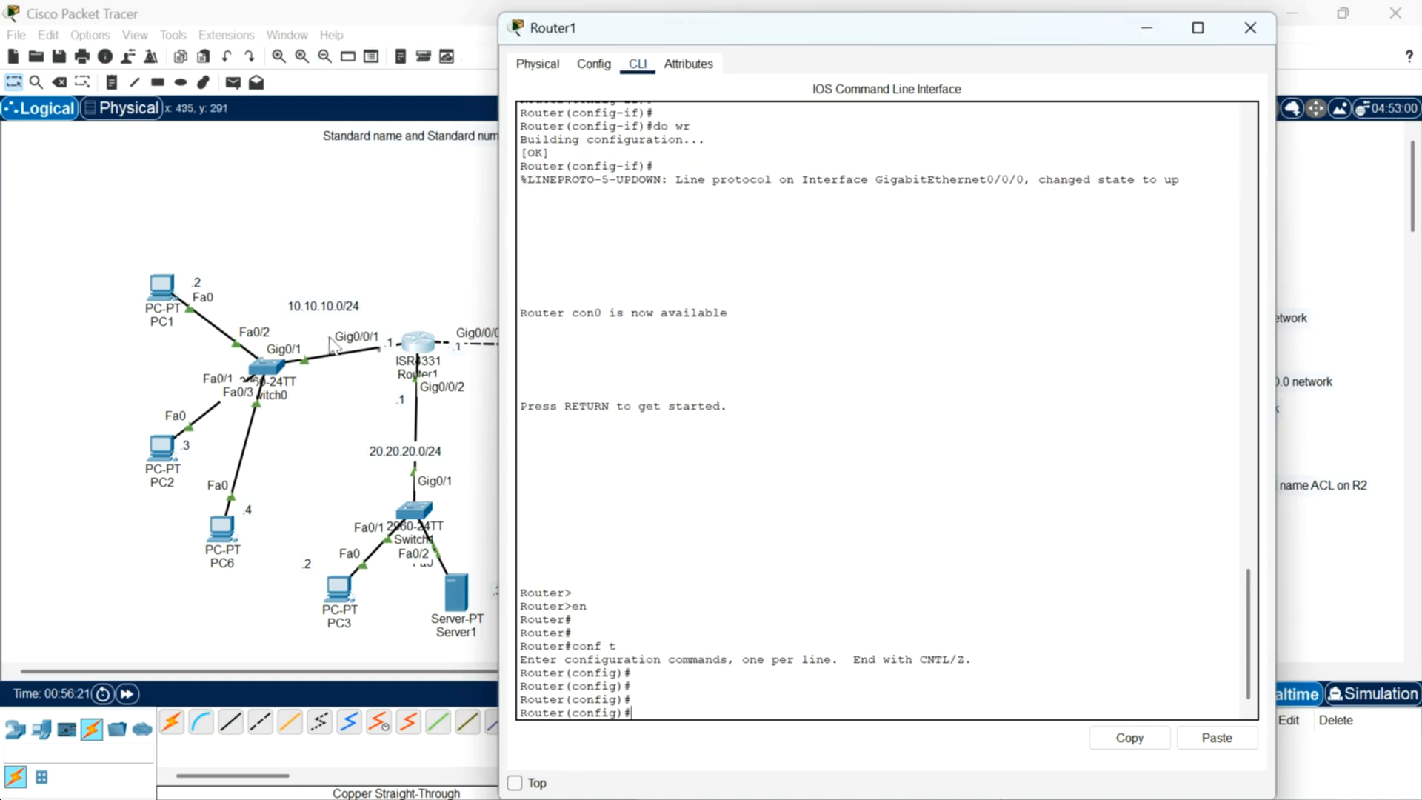
Step: Select interfaces g0/0/0 through g0/0/2 on Router1 as an interface range
{"action": "left_click_drag", "start_coordinate": [785, 31], "coordinate": [815, 28]}
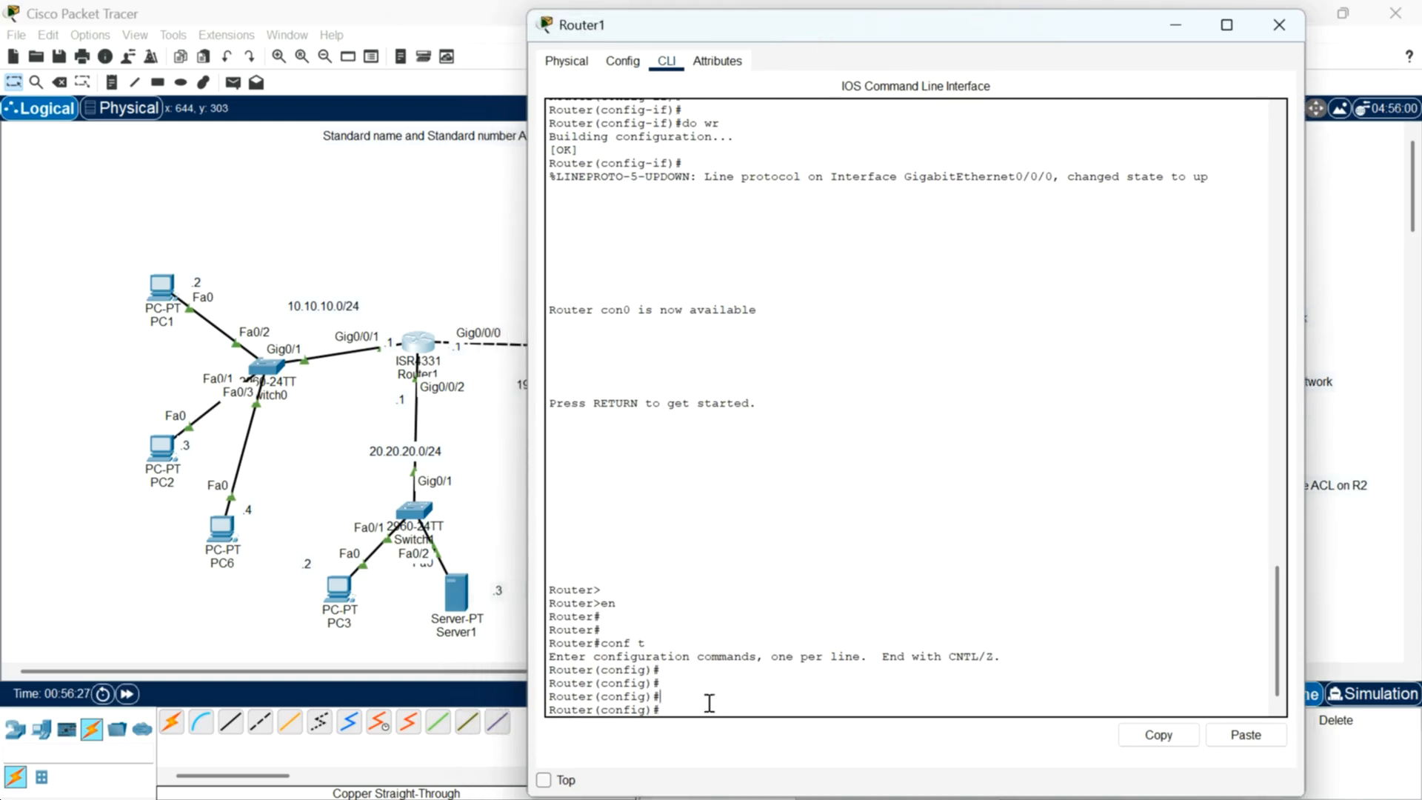
{"action": "type", "text": "int range g0/0/0-2"}
{"action": "key", "text": "Return"}
{"action": "key", "text": "Return"}
{"action": "key", "text": "Return"}
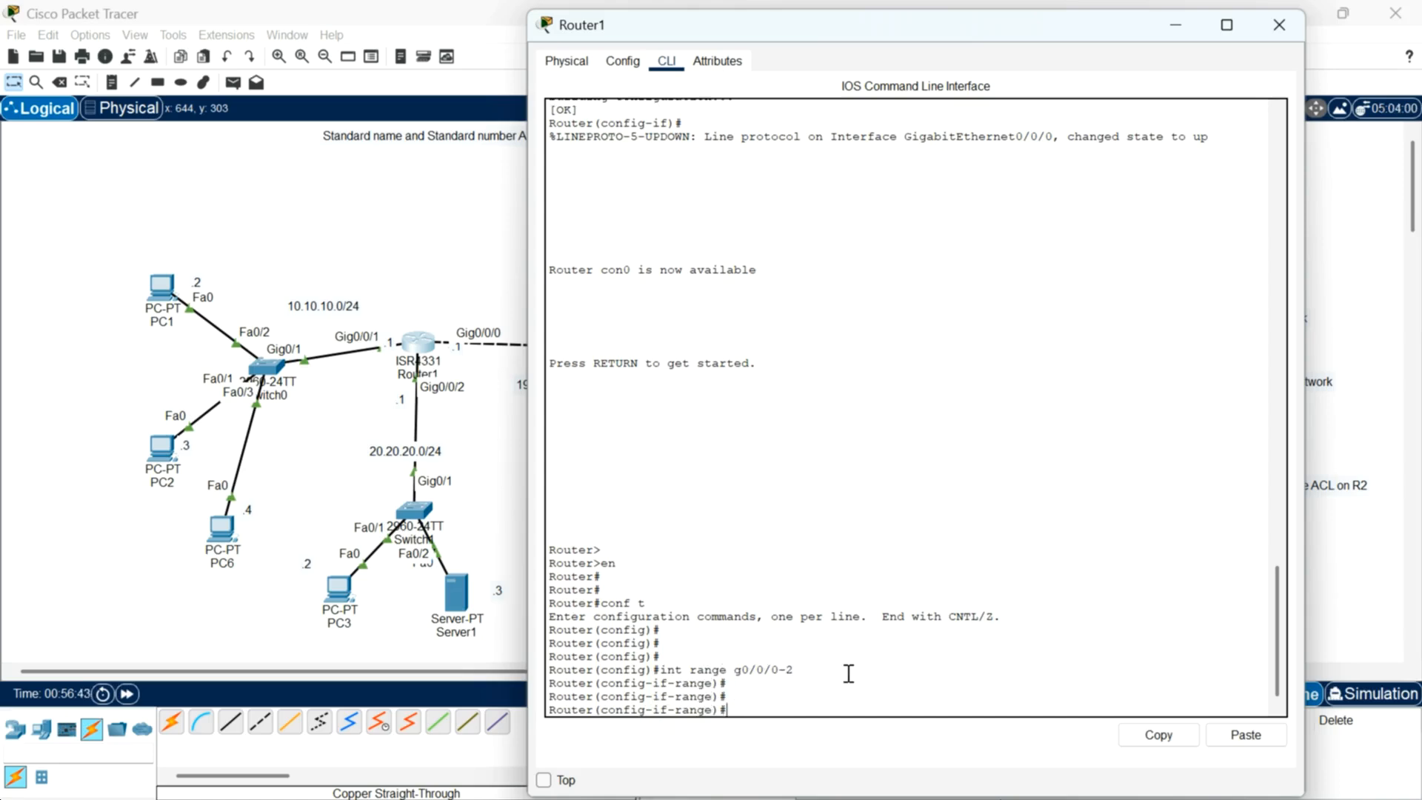
Step: Enable OSPF process 1 in area 0 on Router1's interface range and close the Router1 window
{"action": "type", "text": "ip ospf 1 area 0"}
{"action": "key", "text": "Return"}
{"action": "key", "text": "Return"}
{"action": "key", "text": "Return"}
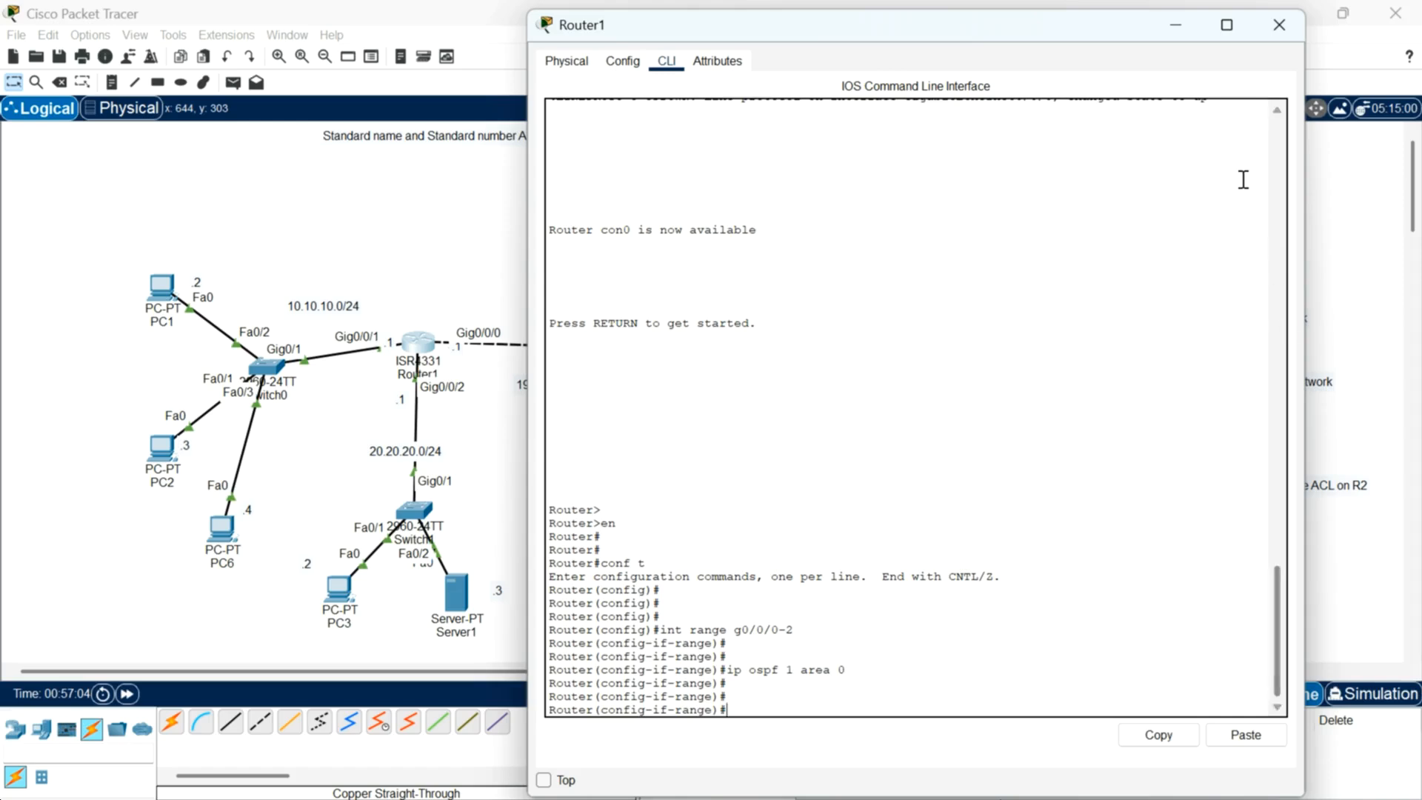
{"action": "left_click", "coordinate": [1278, 27]}
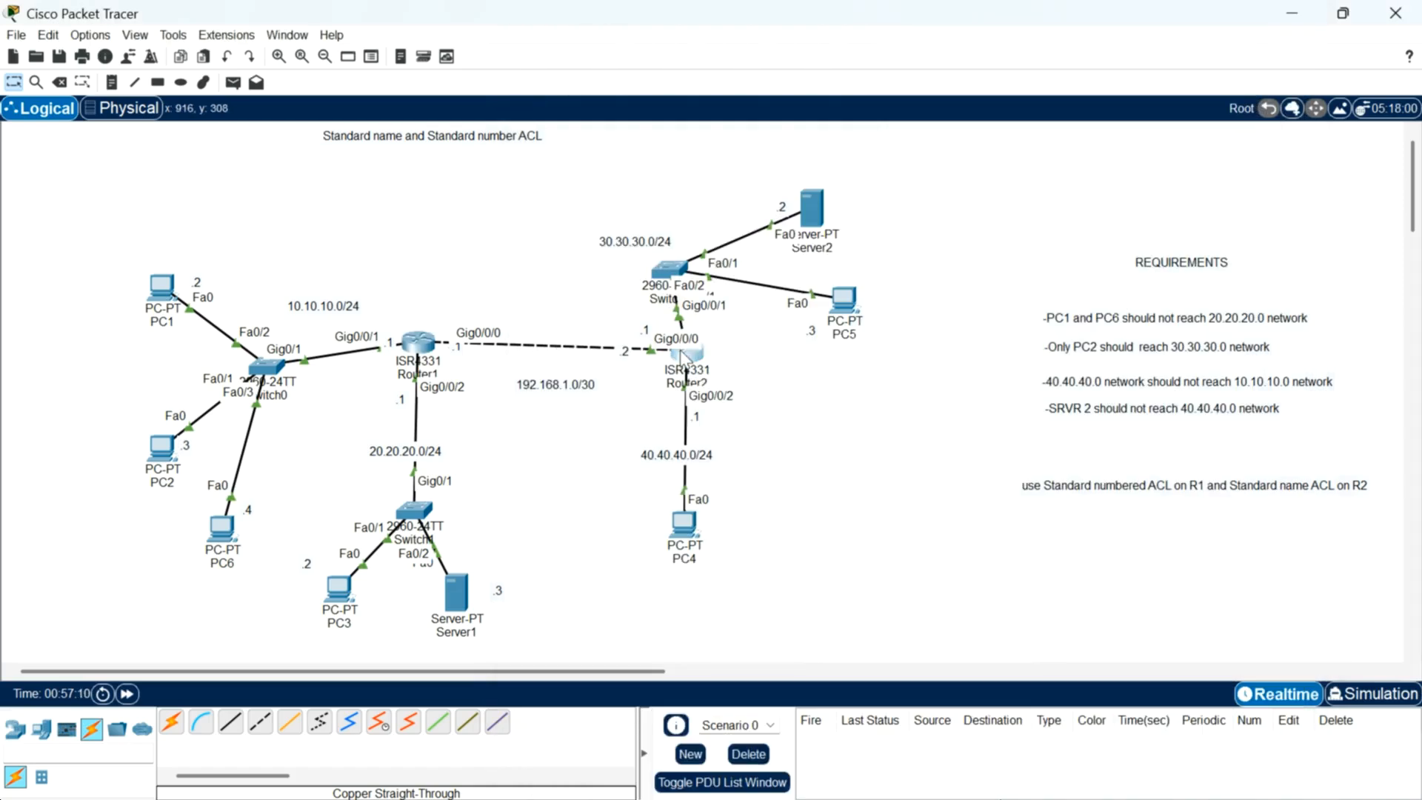
Step: Open Router2's command line and enter privileged EXEC and global configuration mode
{"action": "left_click", "coordinate": [682, 358]}
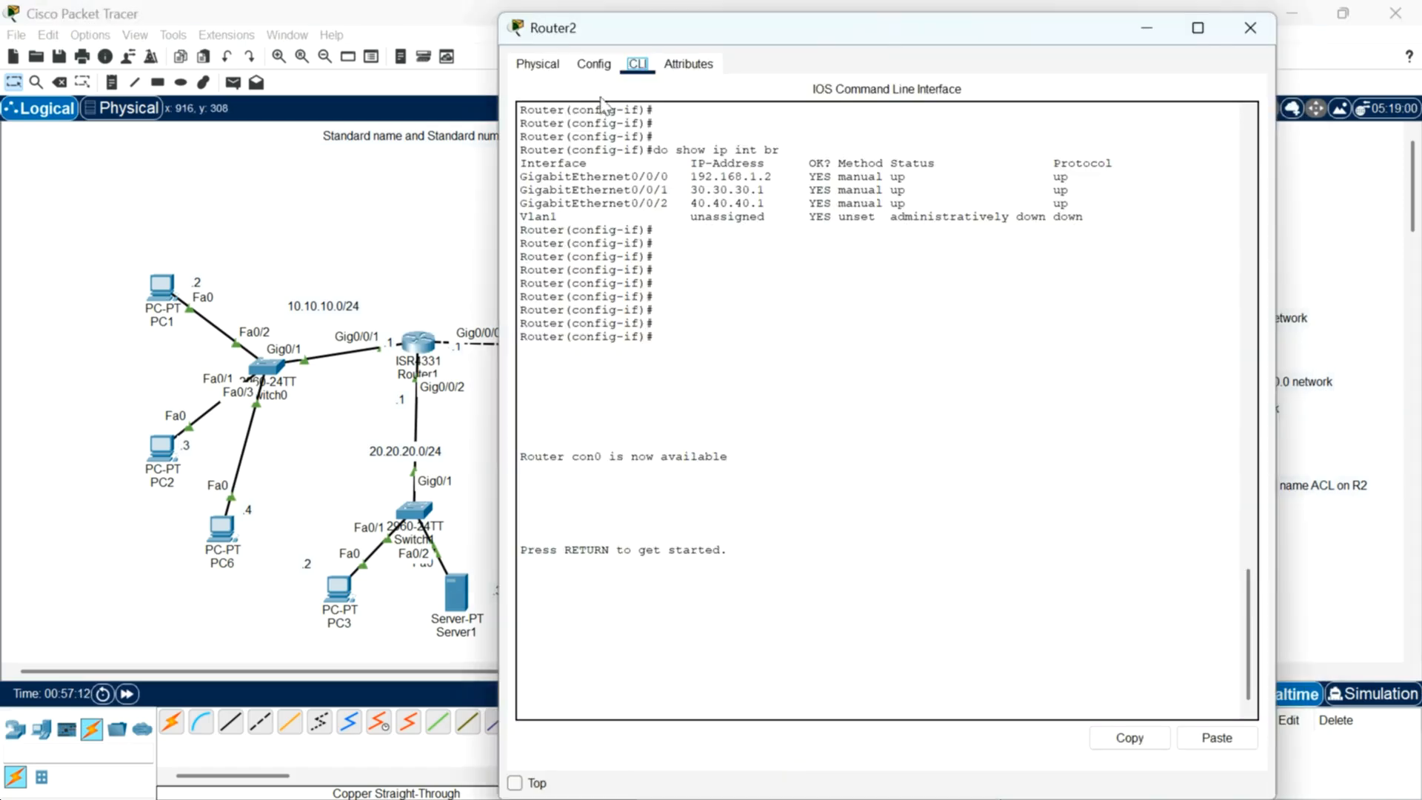
{"action": "left_click", "coordinate": [593, 67]}
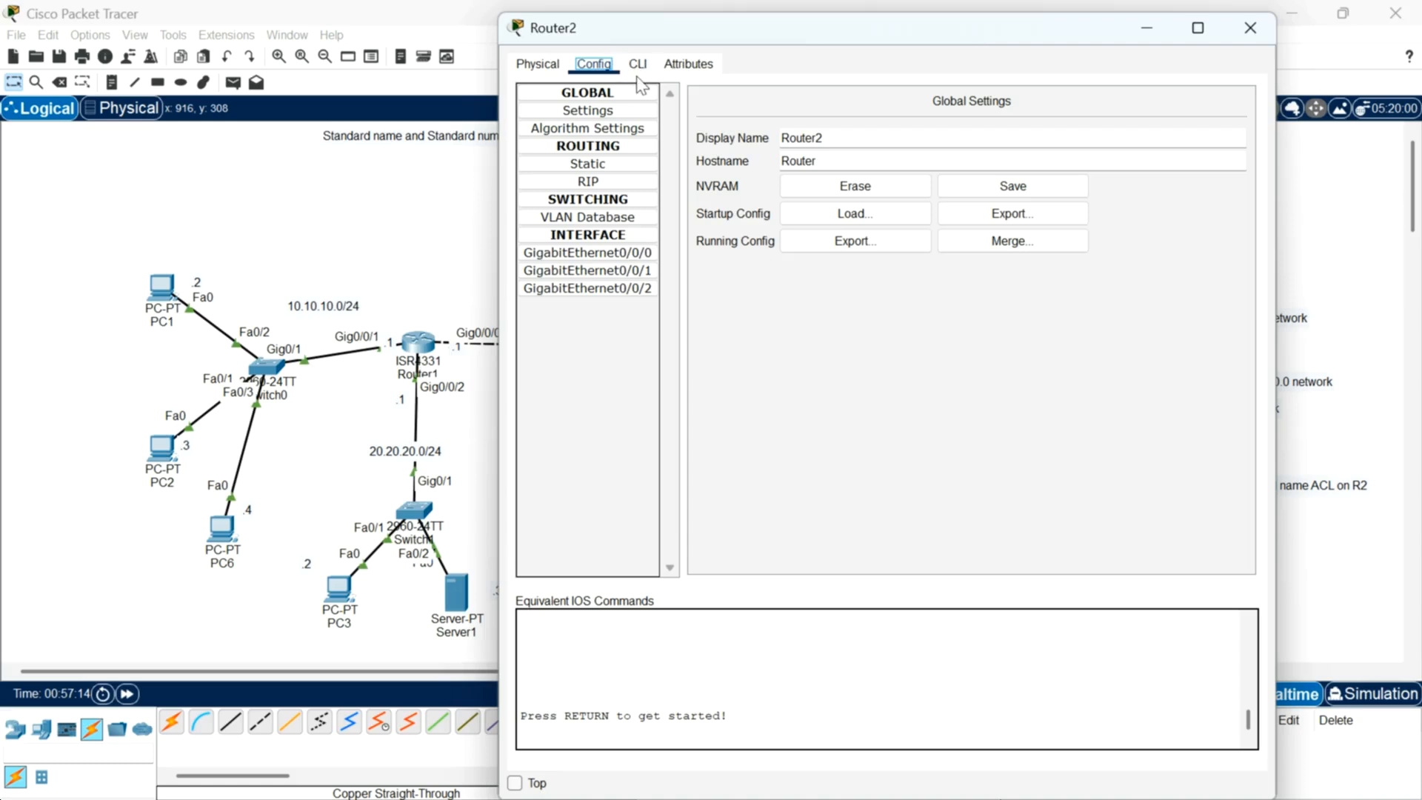
{"action": "left_click", "coordinate": [638, 65]}
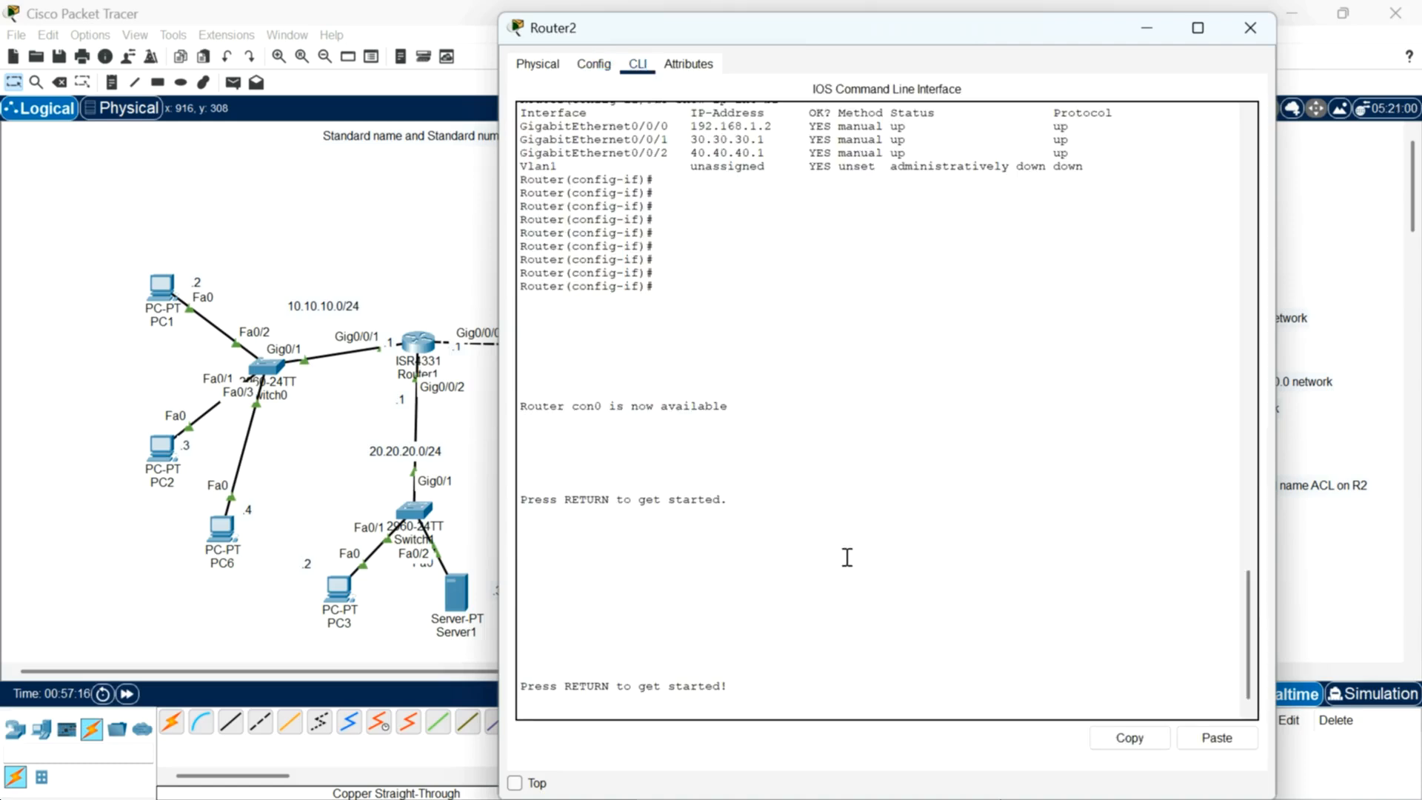
{"action": "key", "text": "Return"}
{"action": "key", "text": "Return"}
{"action": "type", "text": "en"}
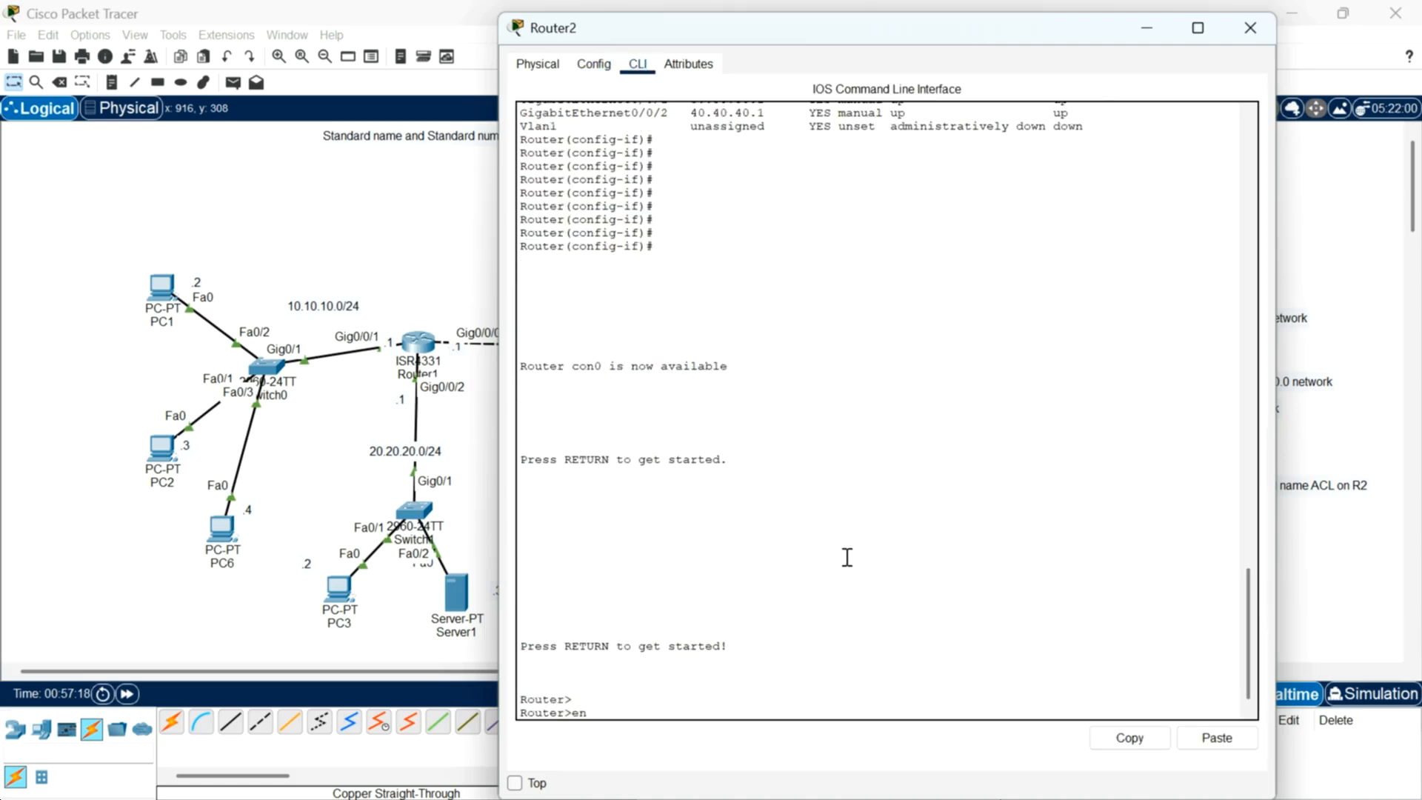
{"action": "key", "text": "Return"}
{"action": "key", "text": "Return"}
{"action": "key", "text": "Return"}
{"action": "type", "text": "conf t"}
{"action": "key", "text": "Return"}
{"action": "key", "text": "Return"}
{"action": "key", "text": "Return"}
{"action": "key", "text": "Return"}
{"action": "key", "text": "Return"}
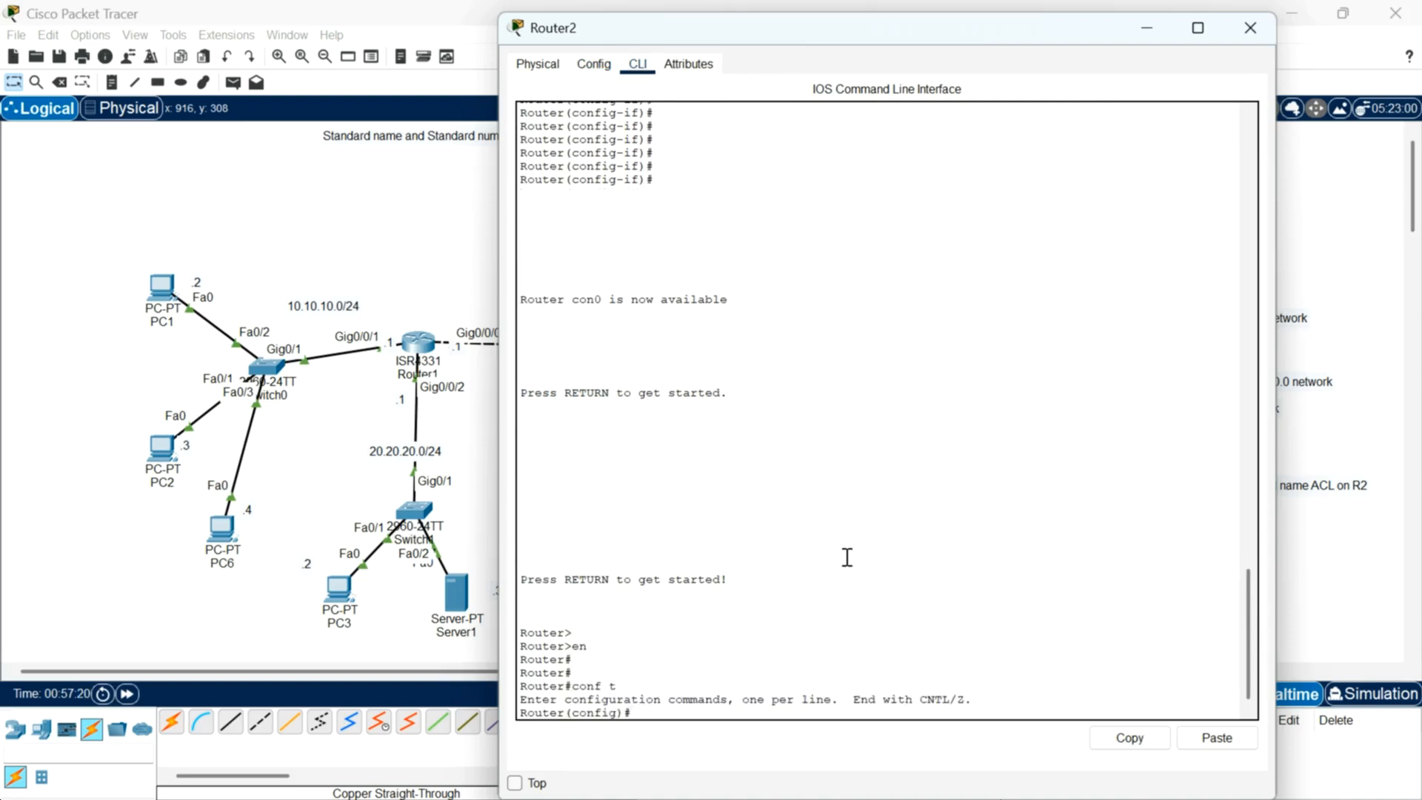
Step: Select interfaces g0/0/0 through g0/0/2 on Router2 as an interface range
{"action": "type", "text": "int range"}
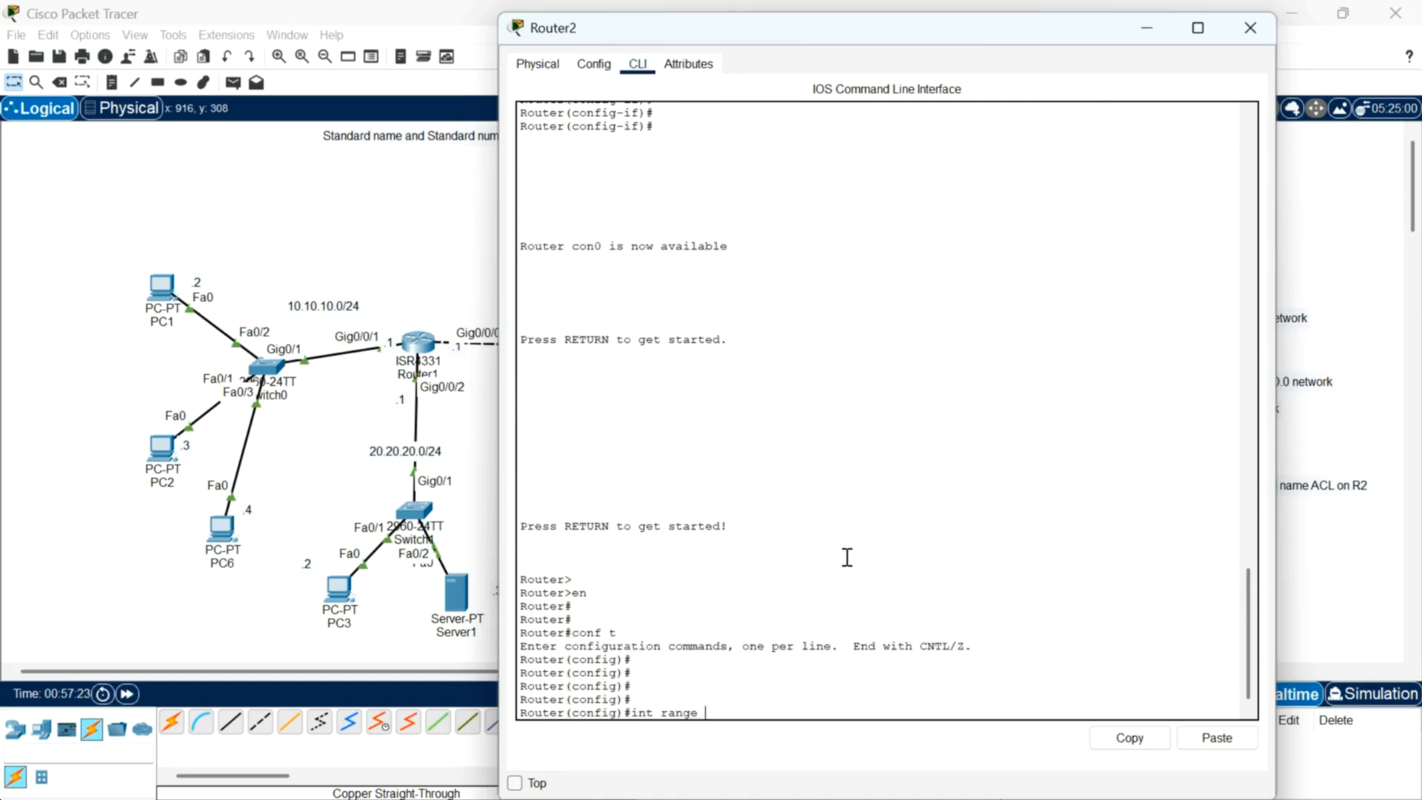
{"action": "type", "text": " g0/0/0-2"}
{"action": "key", "text": "Return"}
{"action": "key", "text": "Return"}
{"action": "key", "text": "Return"}
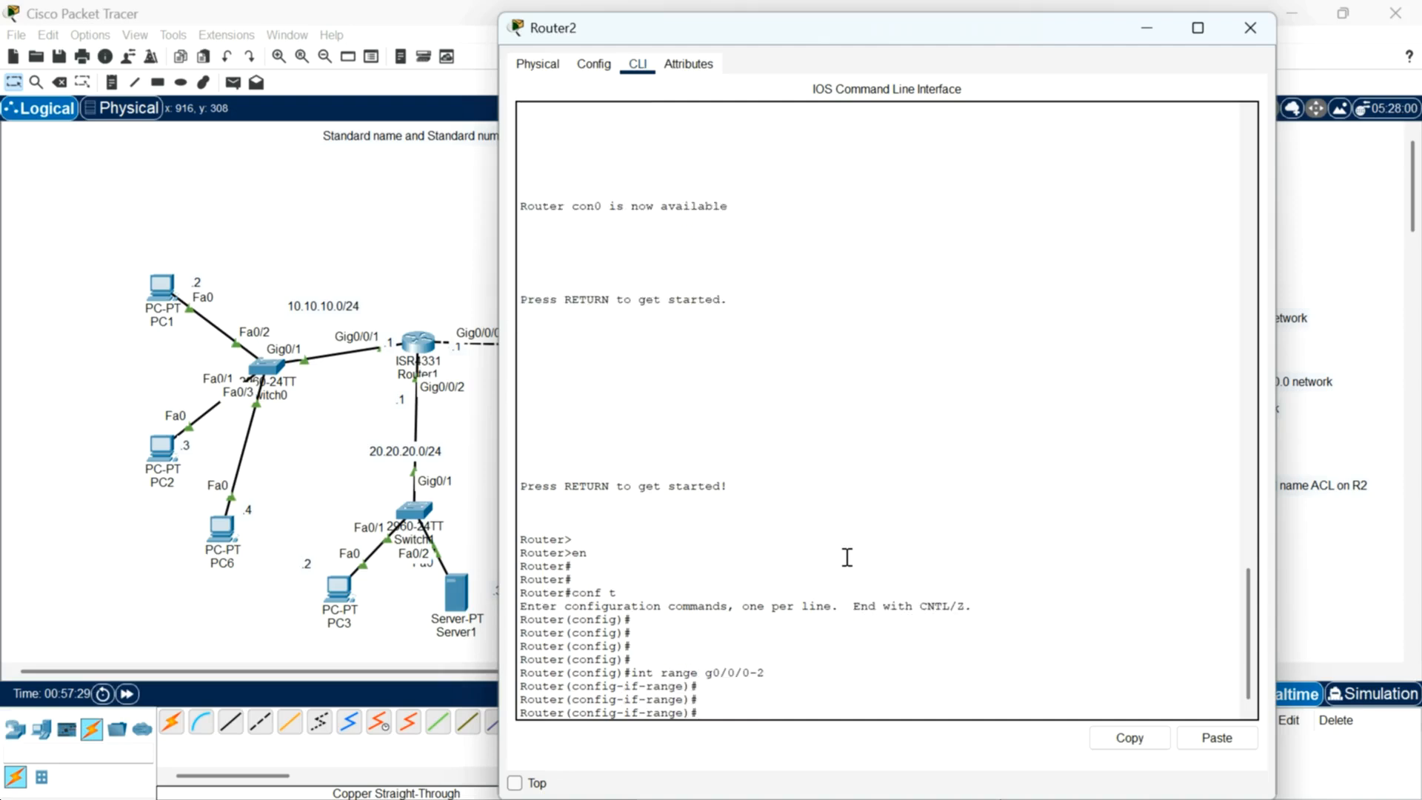
Step: Enable OSPF process 1 in area 0 on Router2's interface range and exit configuration mode
{"action": "type", "text": "ip ospf 1 area 0"}
{"action": "key", "text": "Return"}
{"action": "key", "text": "Return"}
{"action": "key", "text": "Return"}
{"action": "key", "text": "Return"}
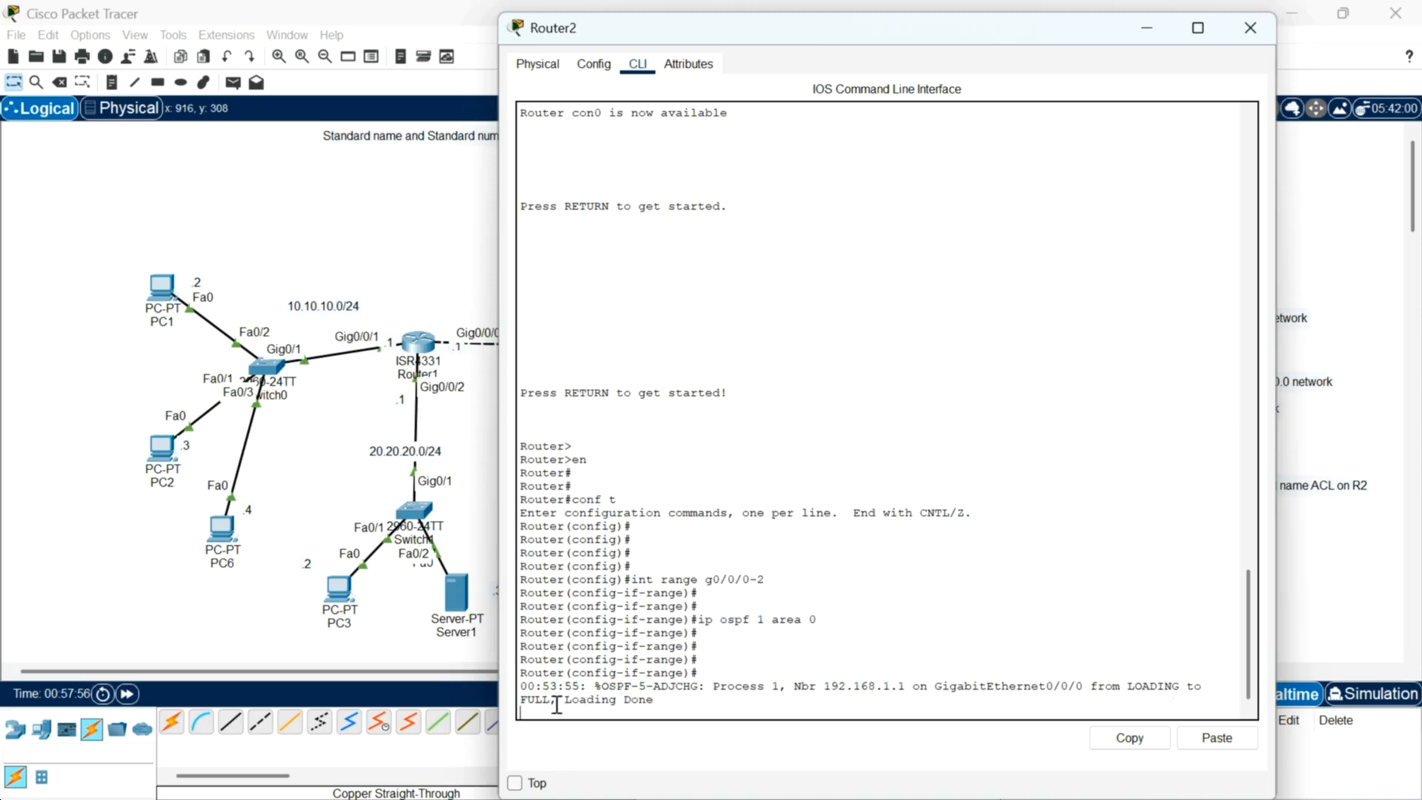
{"action": "key", "text": "Return"}
{"action": "key", "text": "Return"}
{"action": "key", "text": "Return"}
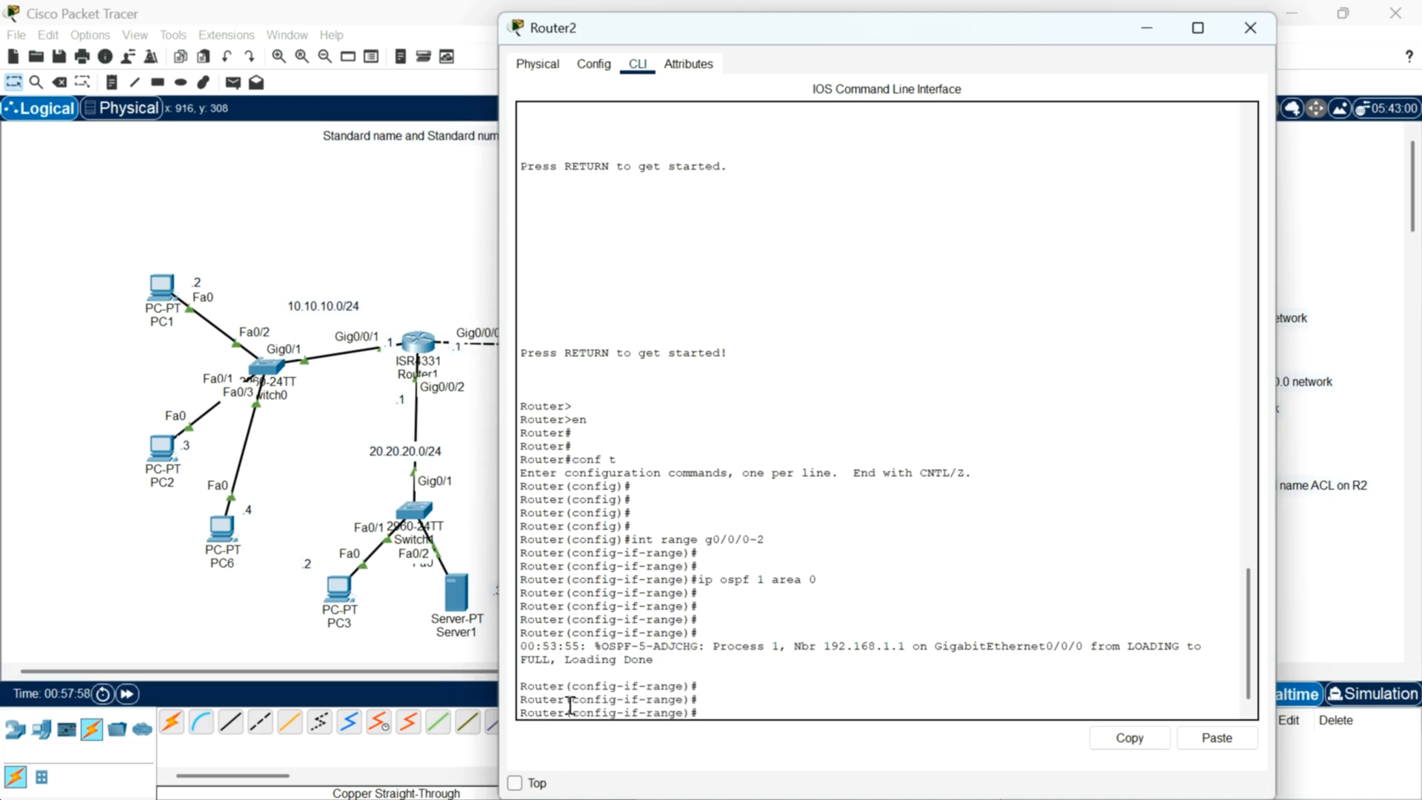
{"action": "type", "text": "end"}
{"action": "key", "text": "Return"}
{"action": "key", "text": "Return"}
{"action": "key", "text": "Return"}
{"action": "key", "text": "Return"}
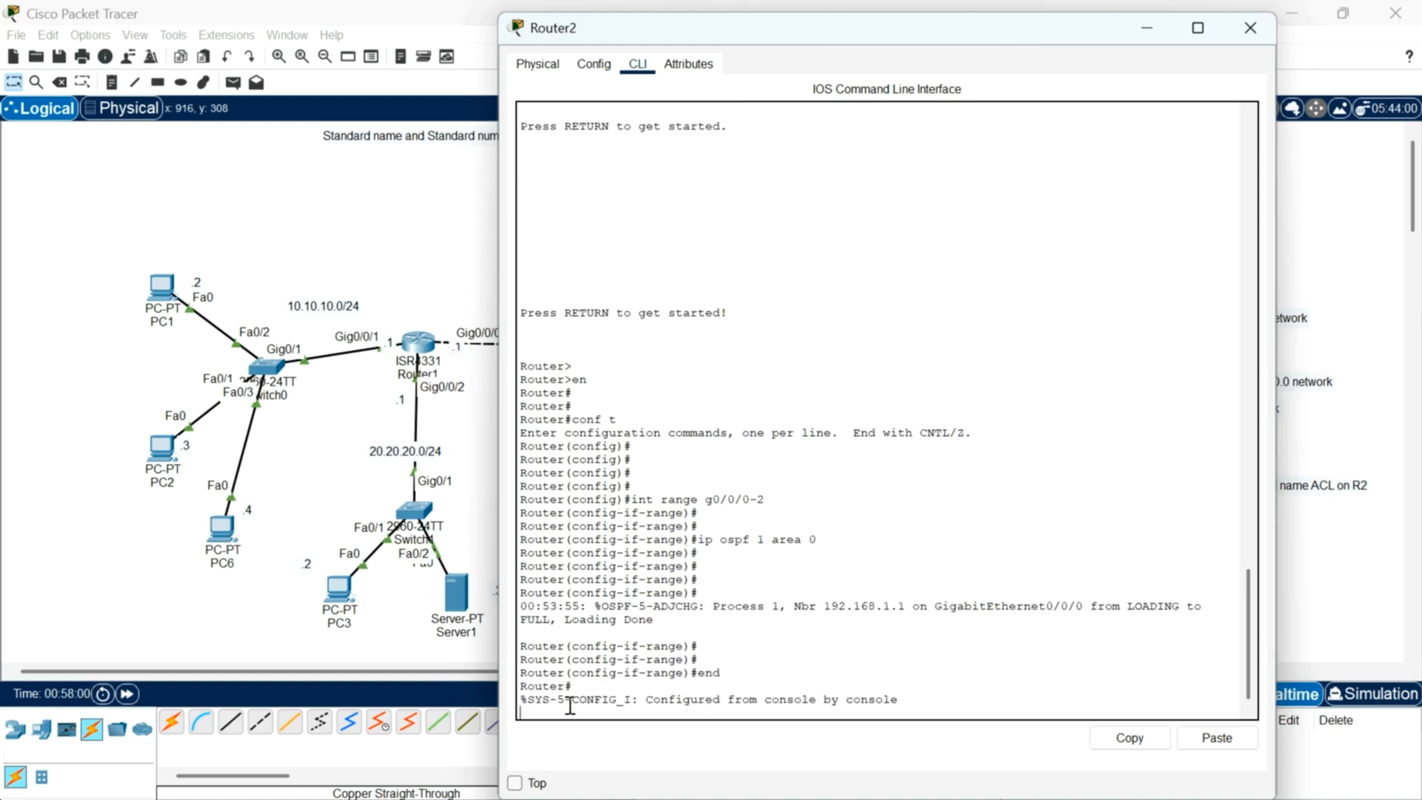
Step: Display Router2's IP routing table and examine the OSPF-learned routes
{"action": "type", "text": "show"}
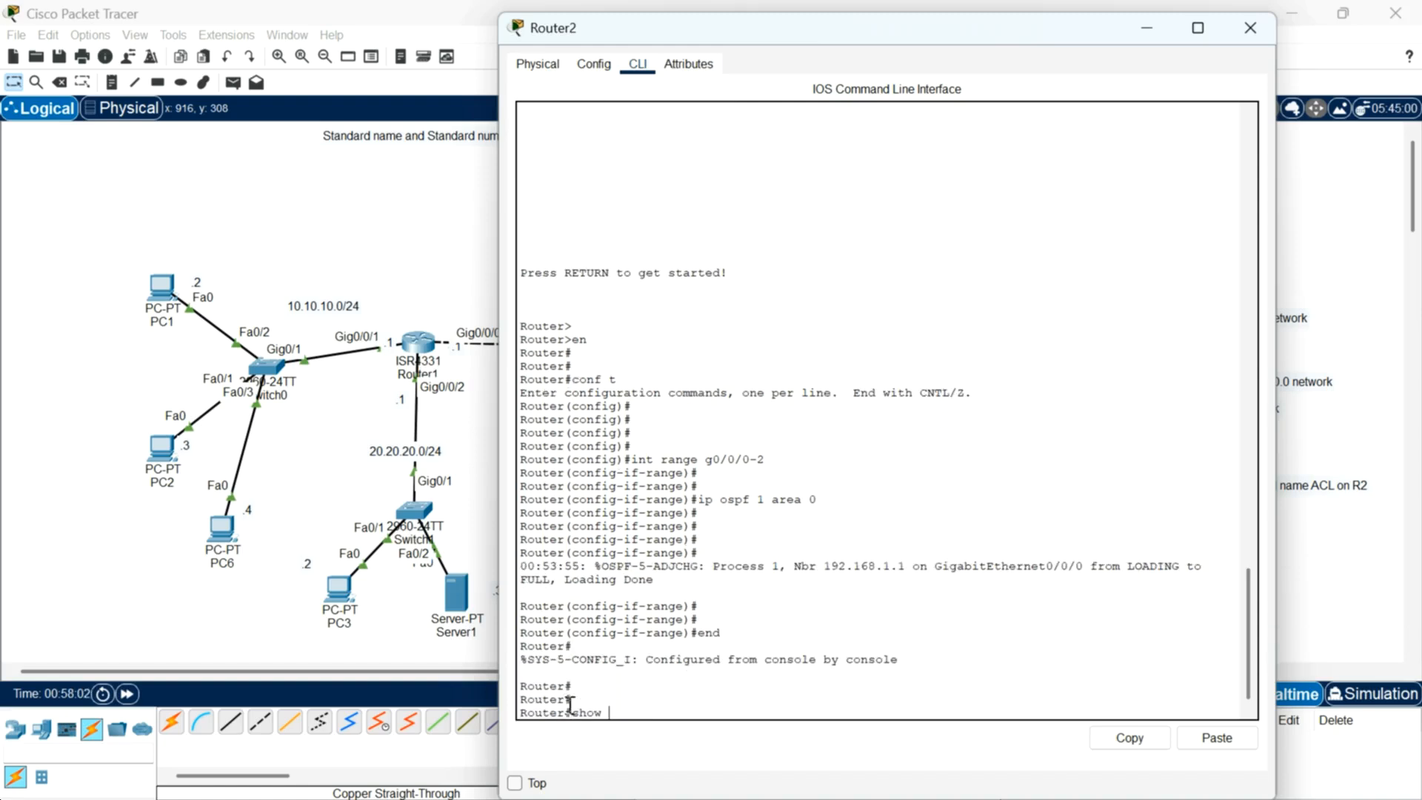
{"action": "type", "text": " ip route"}
{"action": "key", "text": "Return"}
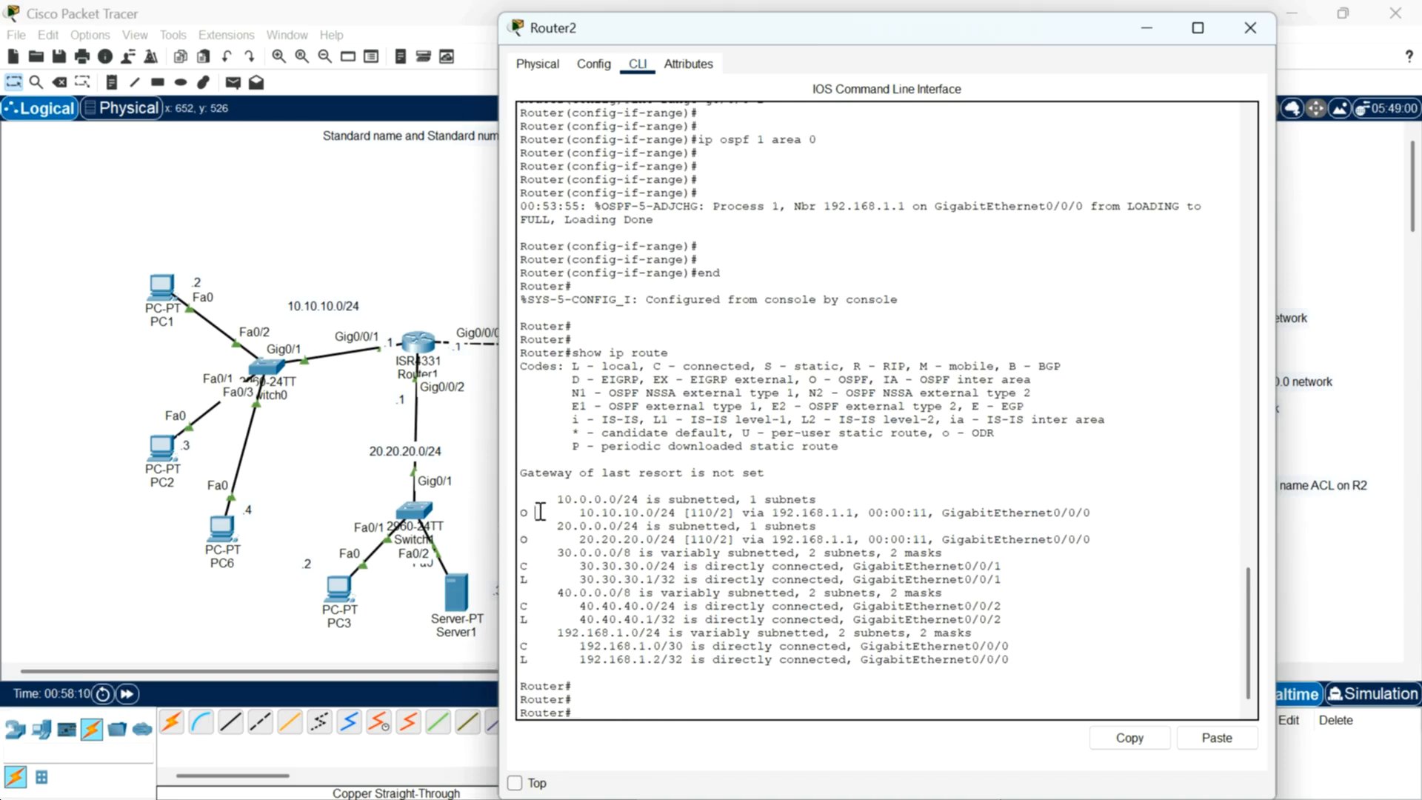
{"action": "left_click_drag", "start_coordinate": [533, 512], "coordinate": [697, 527]}
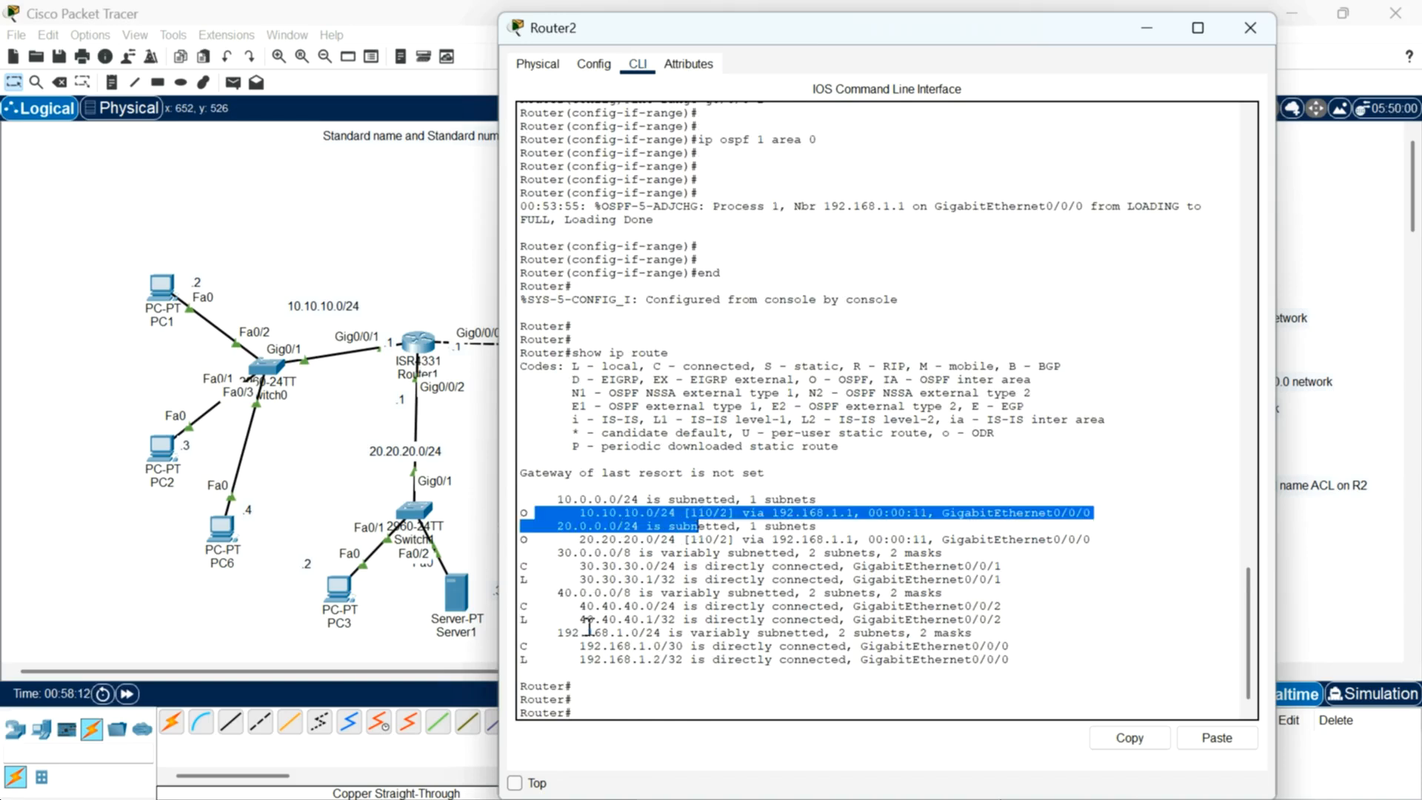
{"action": "left_click", "coordinate": [596, 689]}
{"action": "left_click", "coordinate": [619, 699]}
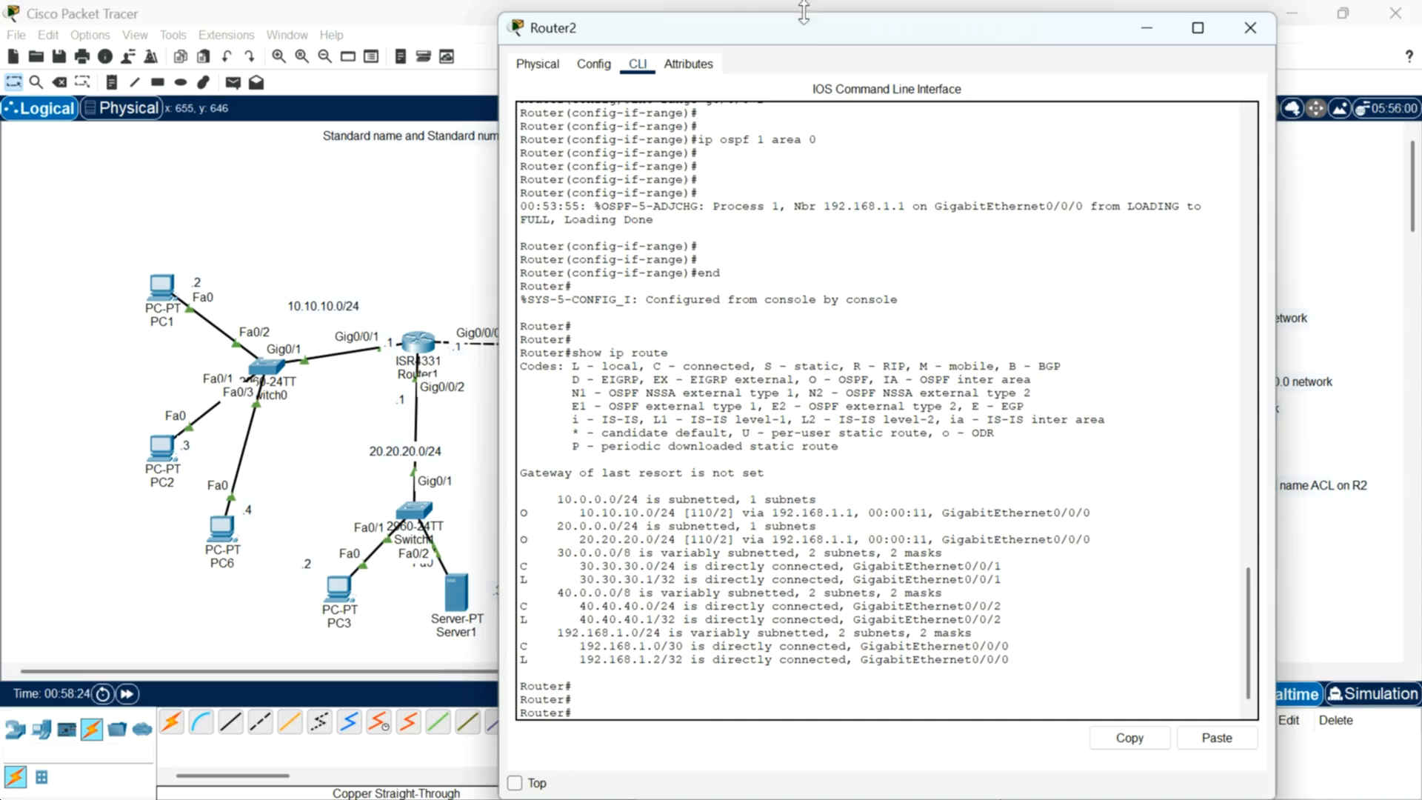
Step: Ping 20.20.20.3 from Router2 and close the Router2 window
{"action": "left_click_drag", "start_coordinate": [813, 38], "coordinate": [878, 43]}
{"action": "left_click", "coordinate": [666, 709]}
{"action": "type", "text": "ping"}
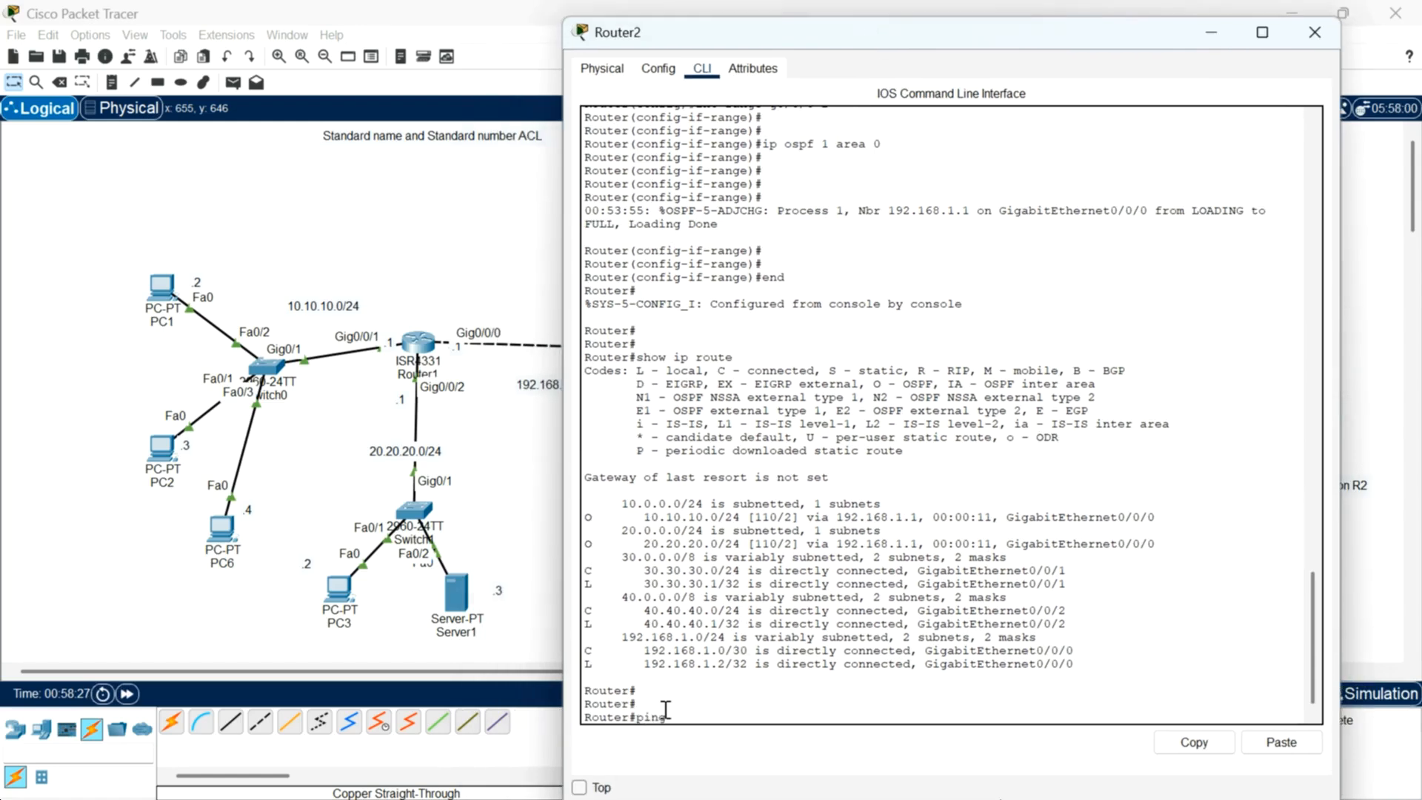
{"action": "type", "text": " 20.20.20.3"}
{"action": "key", "text": "Return"}
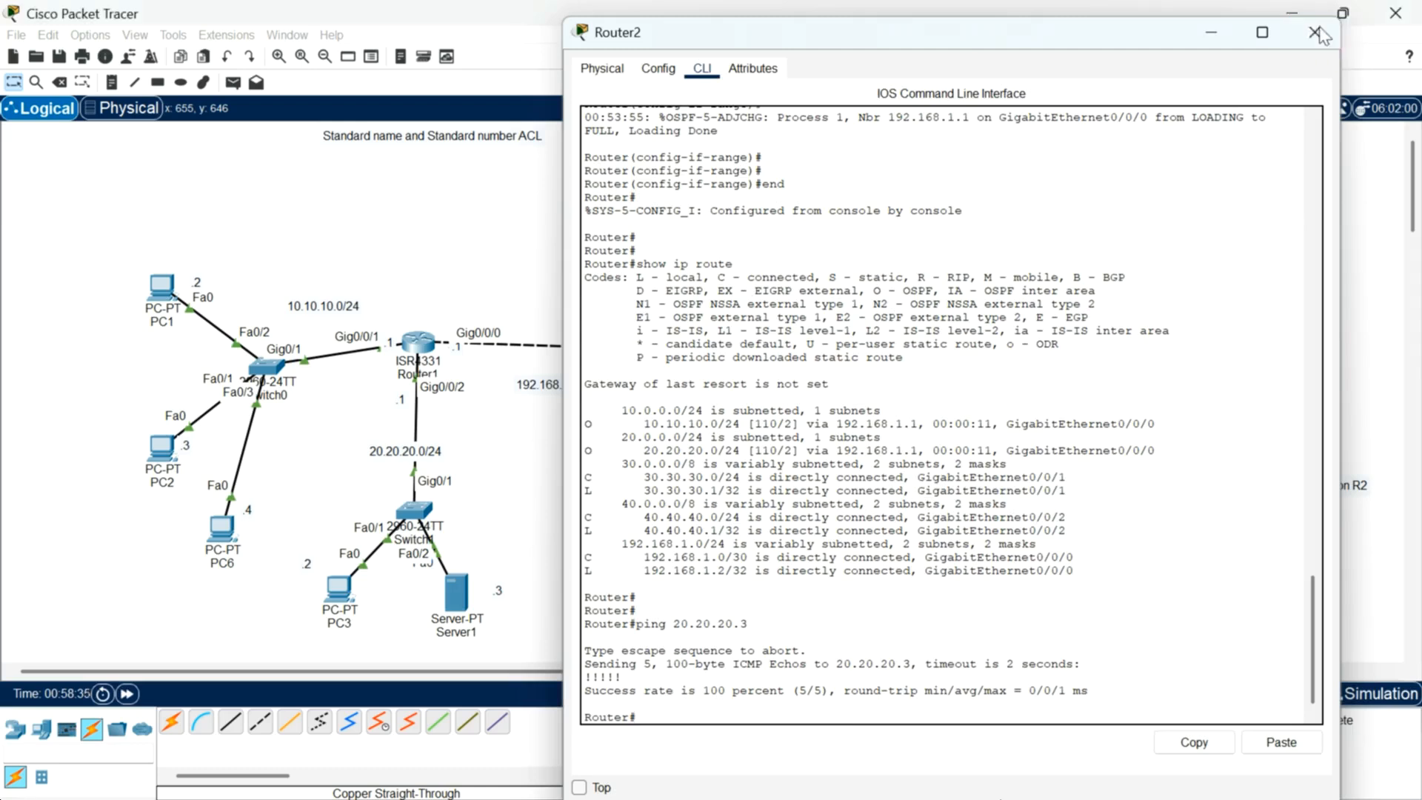
{"action": "left_click", "coordinate": [1319, 29]}
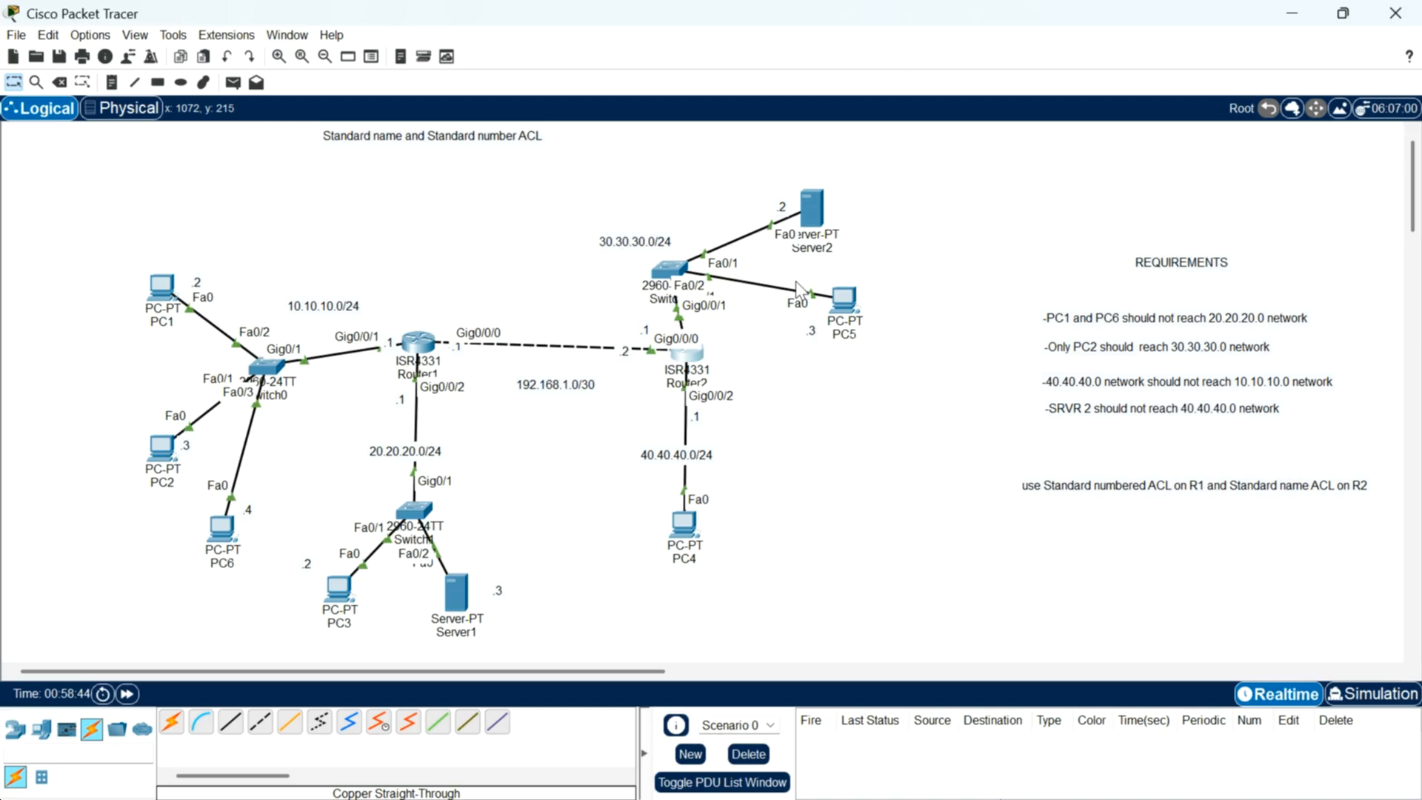
{"action": "left_click", "coordinate": [457, 589]}
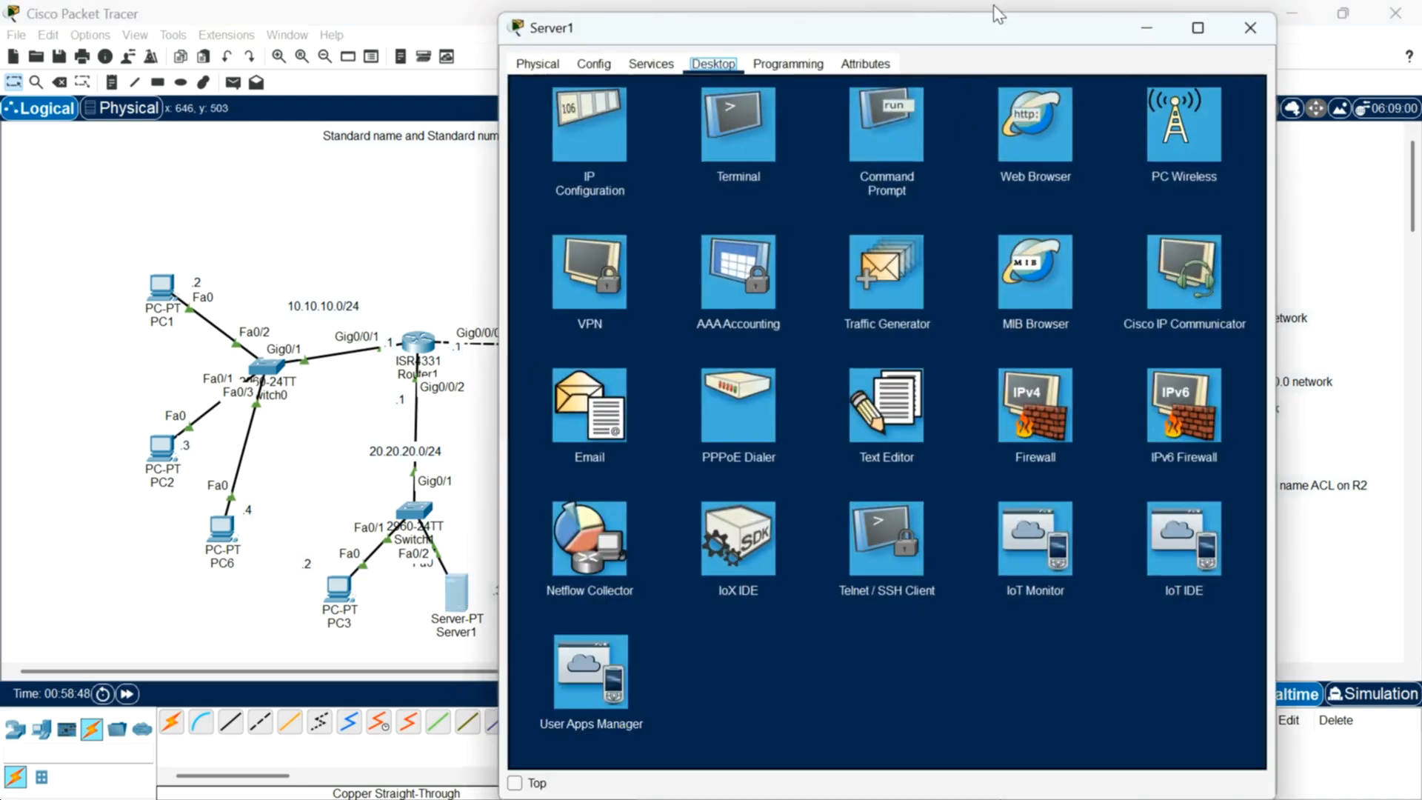
{"action": "left_click_drag", "start_coordinate": [996, 31], "coordinate": [981, 422]}
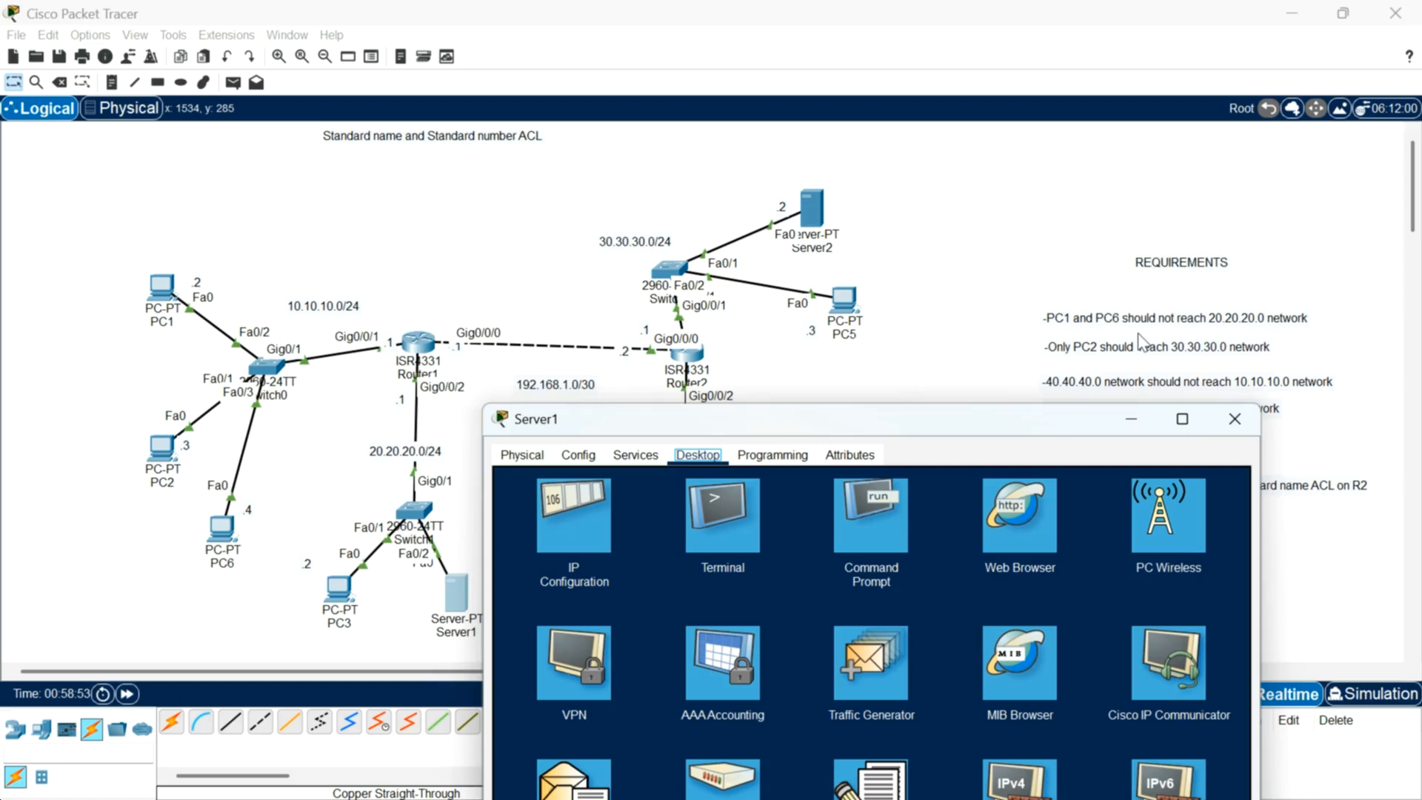
{"action": "left_click", "coordinate": [1234, 424]}
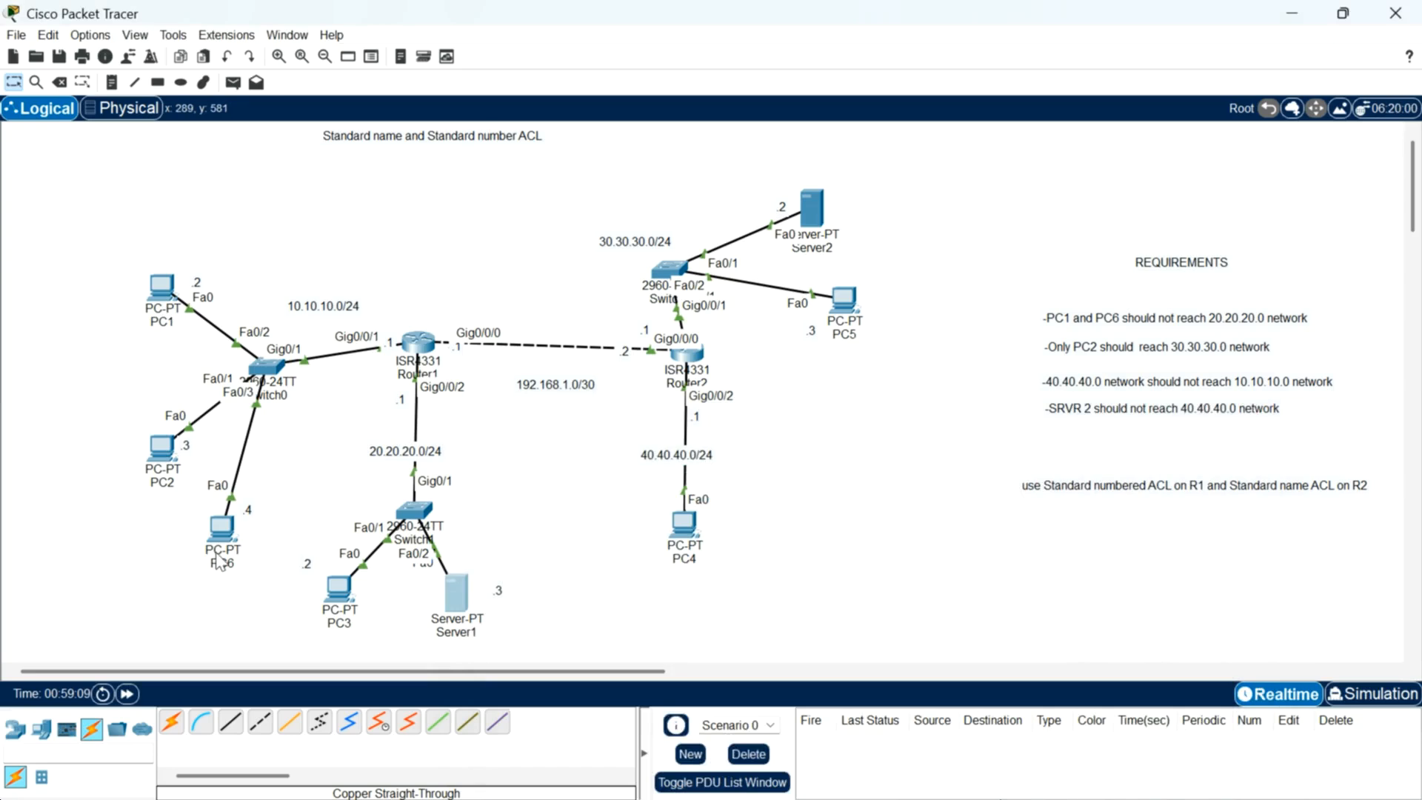
Step: Open PC1's command prompt and ping 20.20.20.2
{"action": "mouse_move", "coordinate": [220, 560]}
{"action": "mouse_move", "coordinate": [217, 478]}
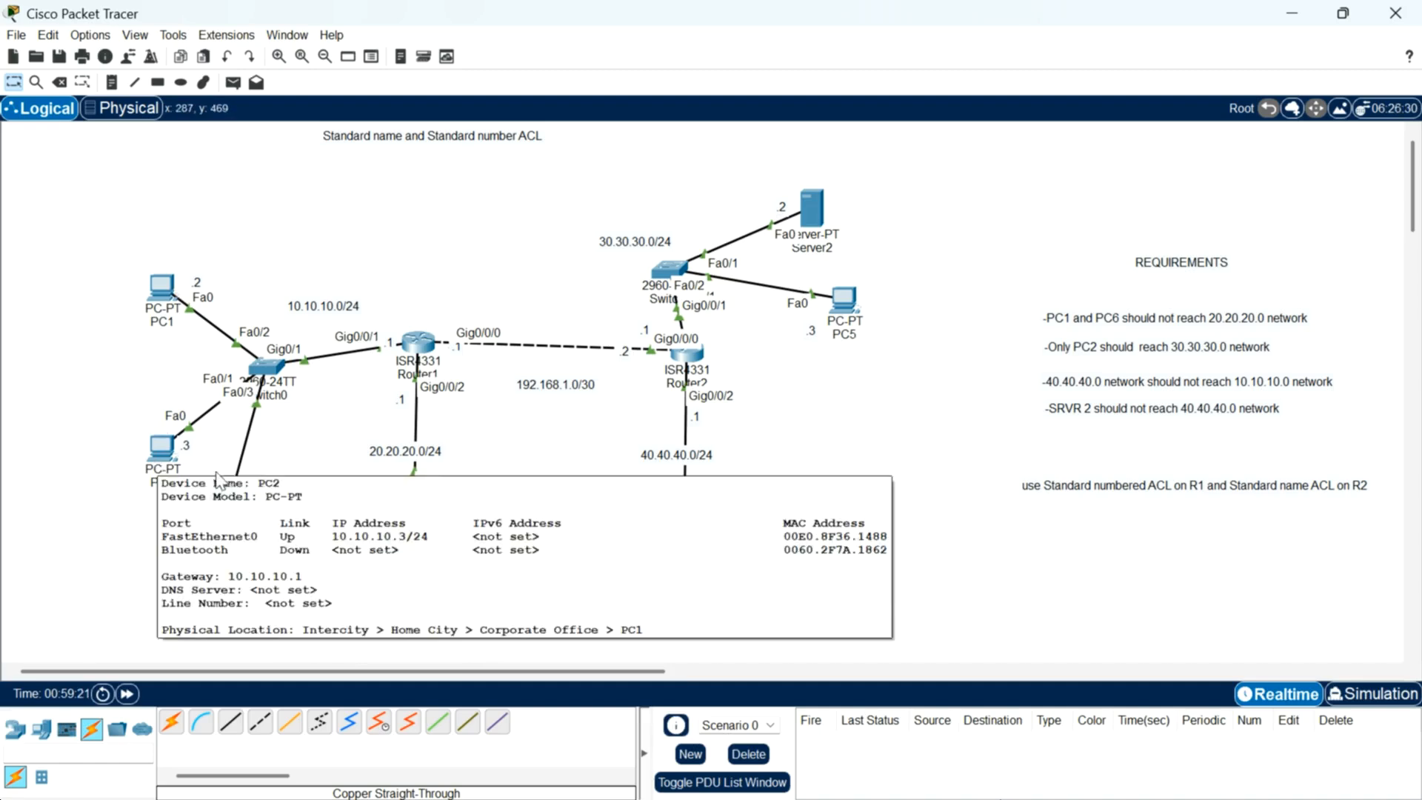
{"action": "left_click", "coordinate": [156, 289]}
{"action": "left_click", "coordinate": [1033, 141]}
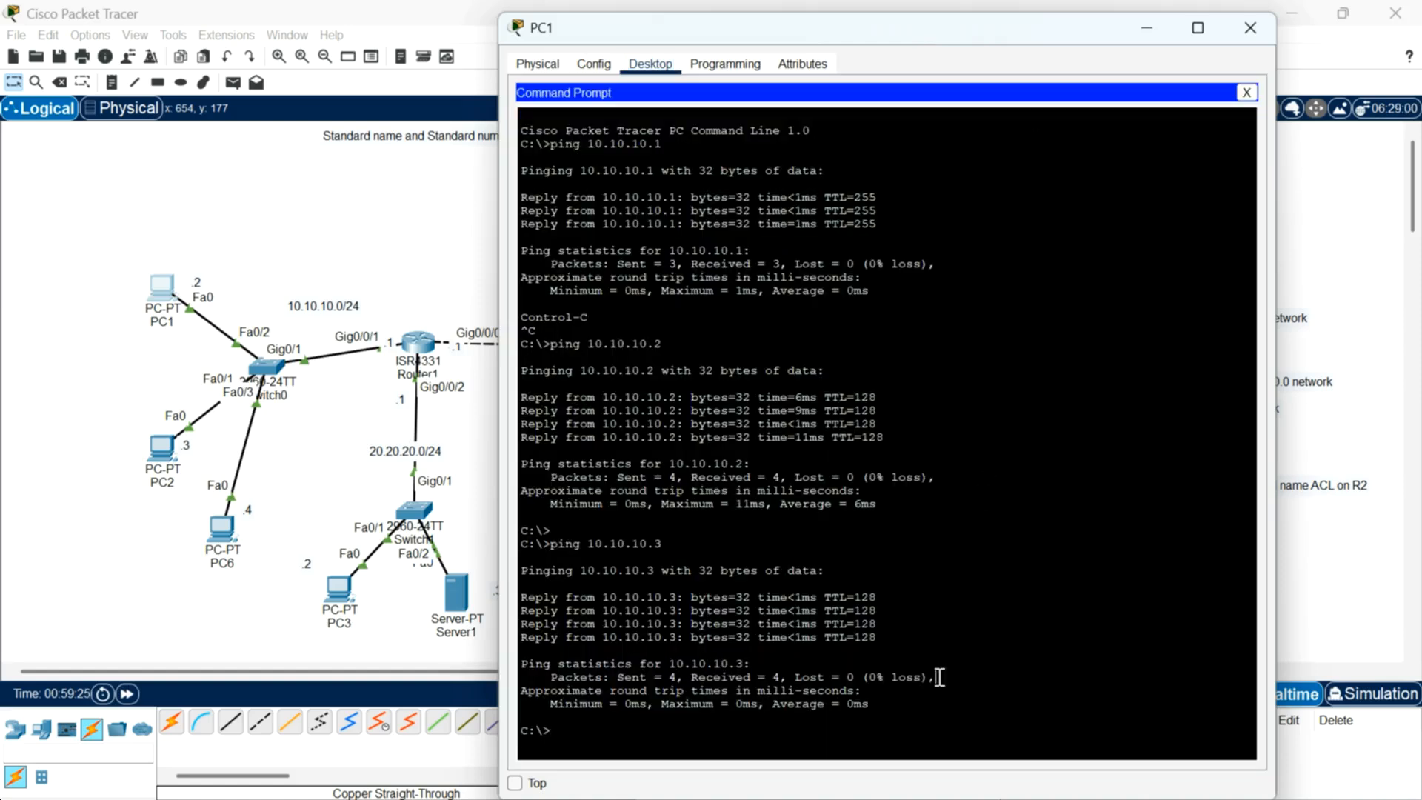
{"action": "key", "text": "Return"}
{"action": "key", "text": "Return"}
{"action": "key", "text": "Return"}
{"action": "type", "text": "ping 20.20.20.2"}
{"action": "key", "text": "Return"}
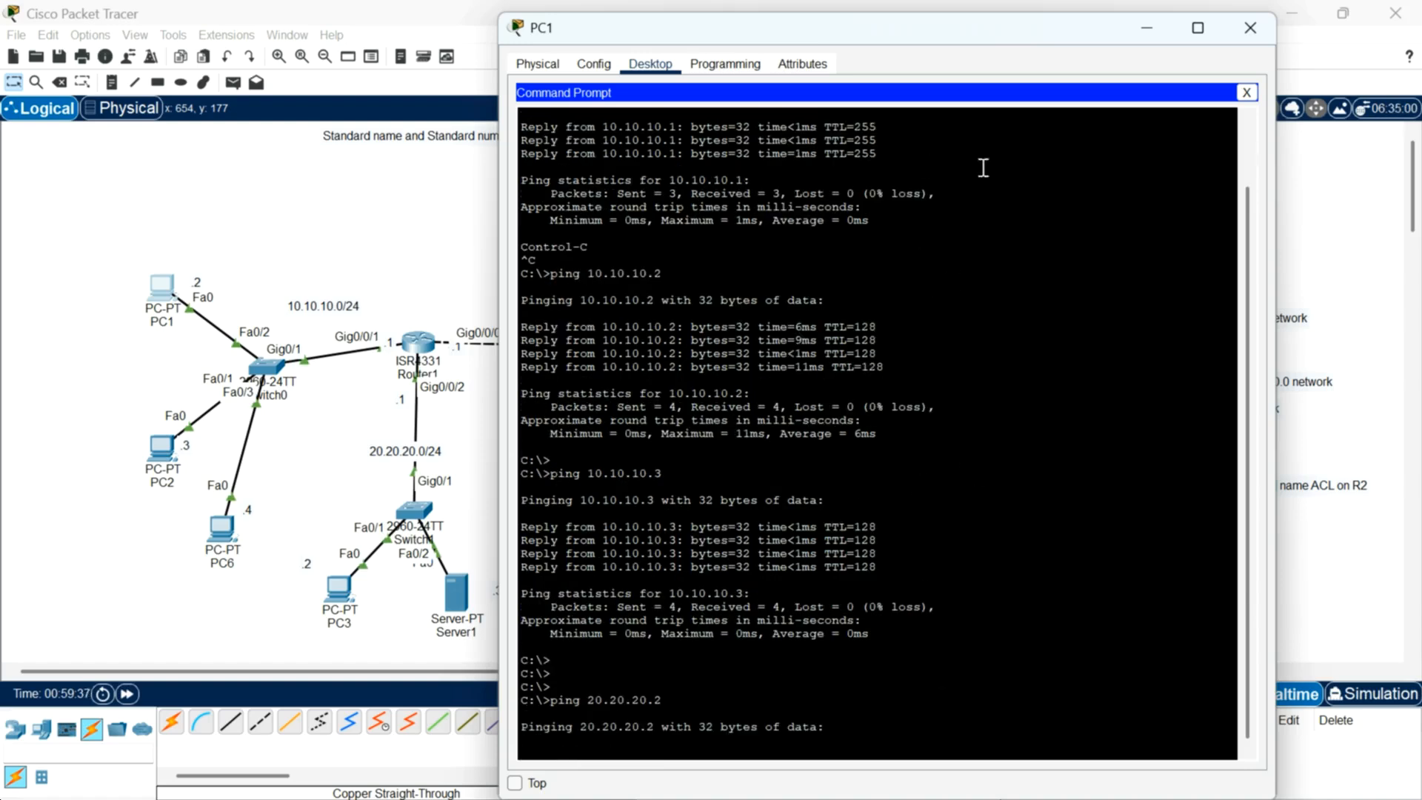
Step: Ping 20.20.20.3 from PC1's command prompt and close the PC1 window
{"action": "left_click_drag", "start_coordinate": [1020, 30], "coordinate": [1015, 6]}
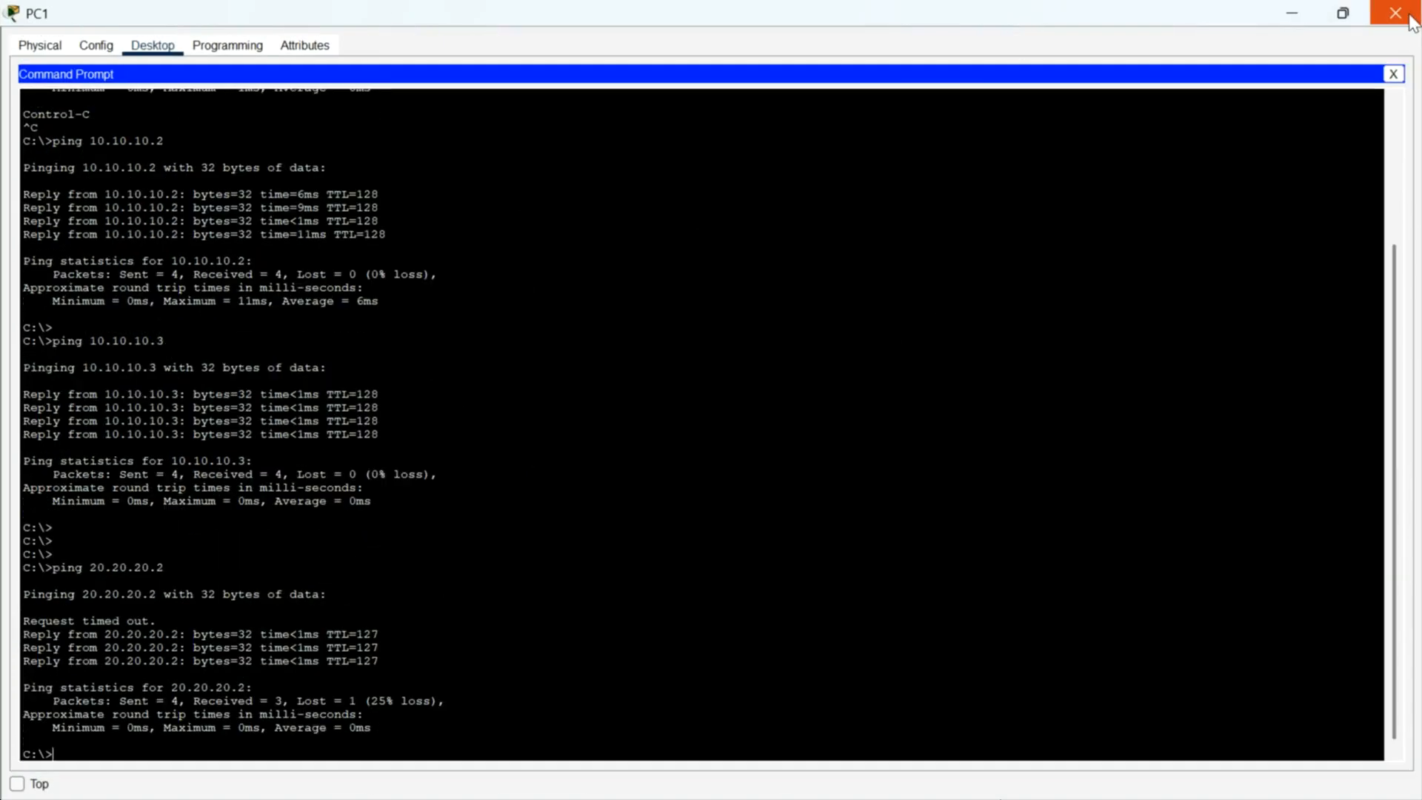
{"action": "scroll", "coordinate": [697, 575], "scroll_direction": "down", "scroll_amount": 1}
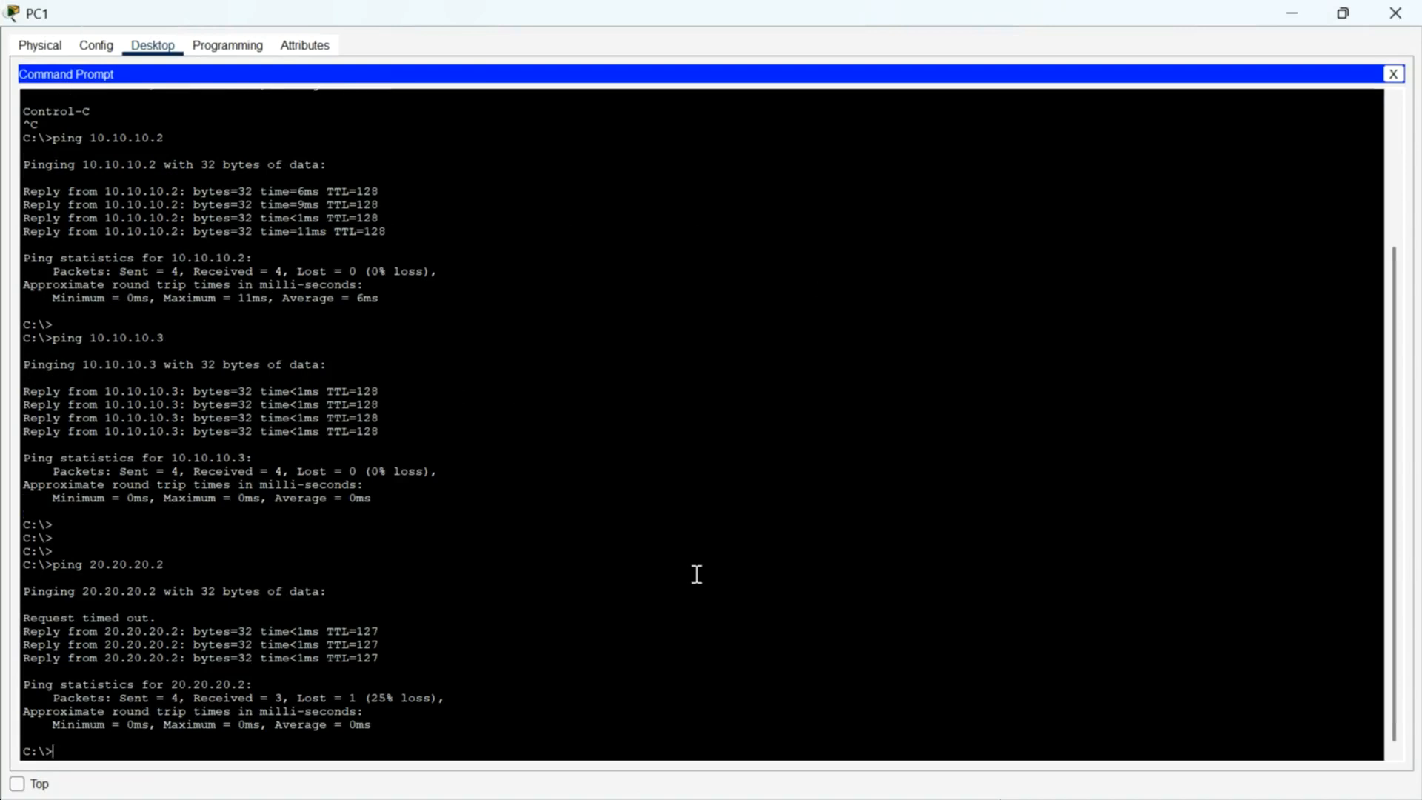
{"action": "key", "text": "Up"}
{"action": "key", "text": "BackSpace"}
{"action": "type", "text": "3"}
{"action": "key", "text": "Return"}
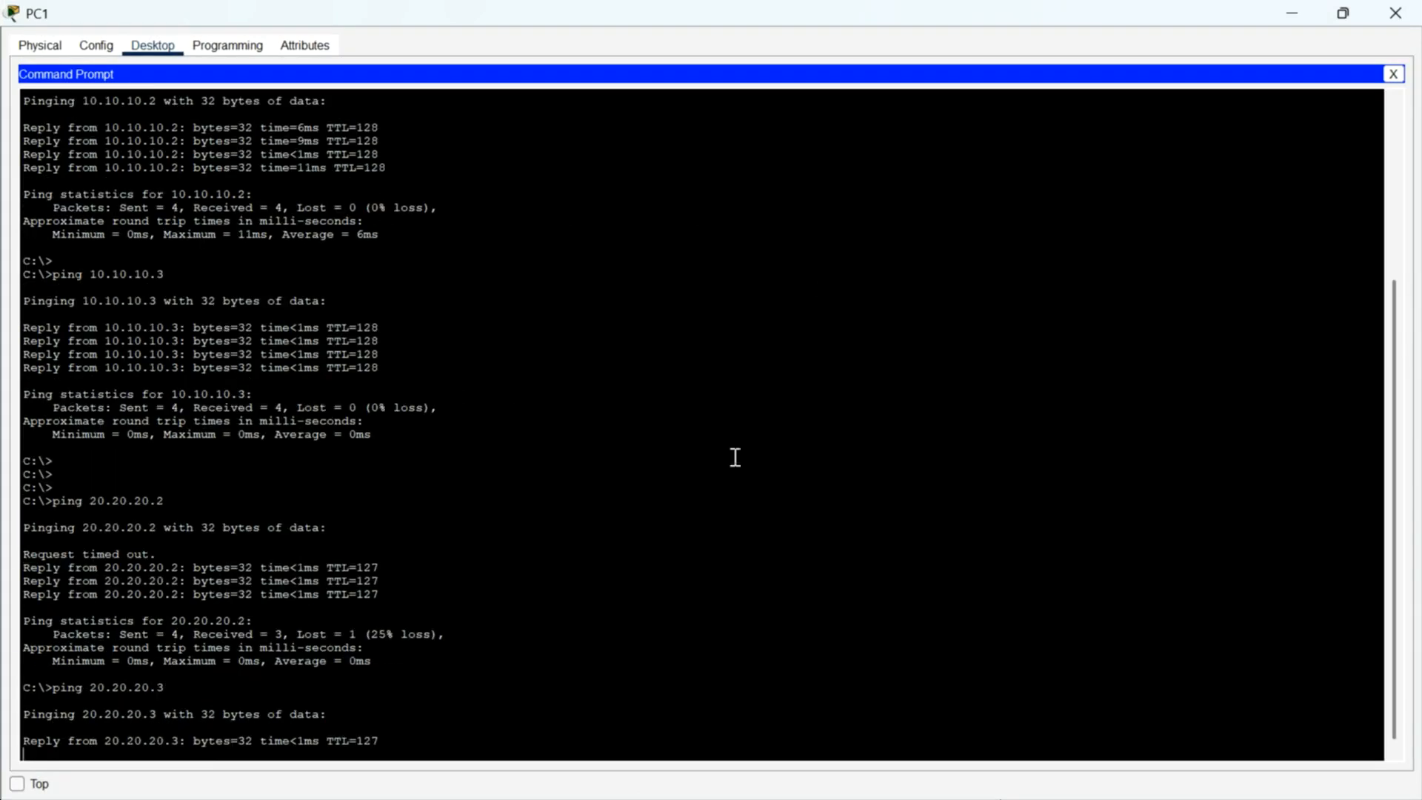
{"action": "left_click", "coordinate": [1396, 13]}
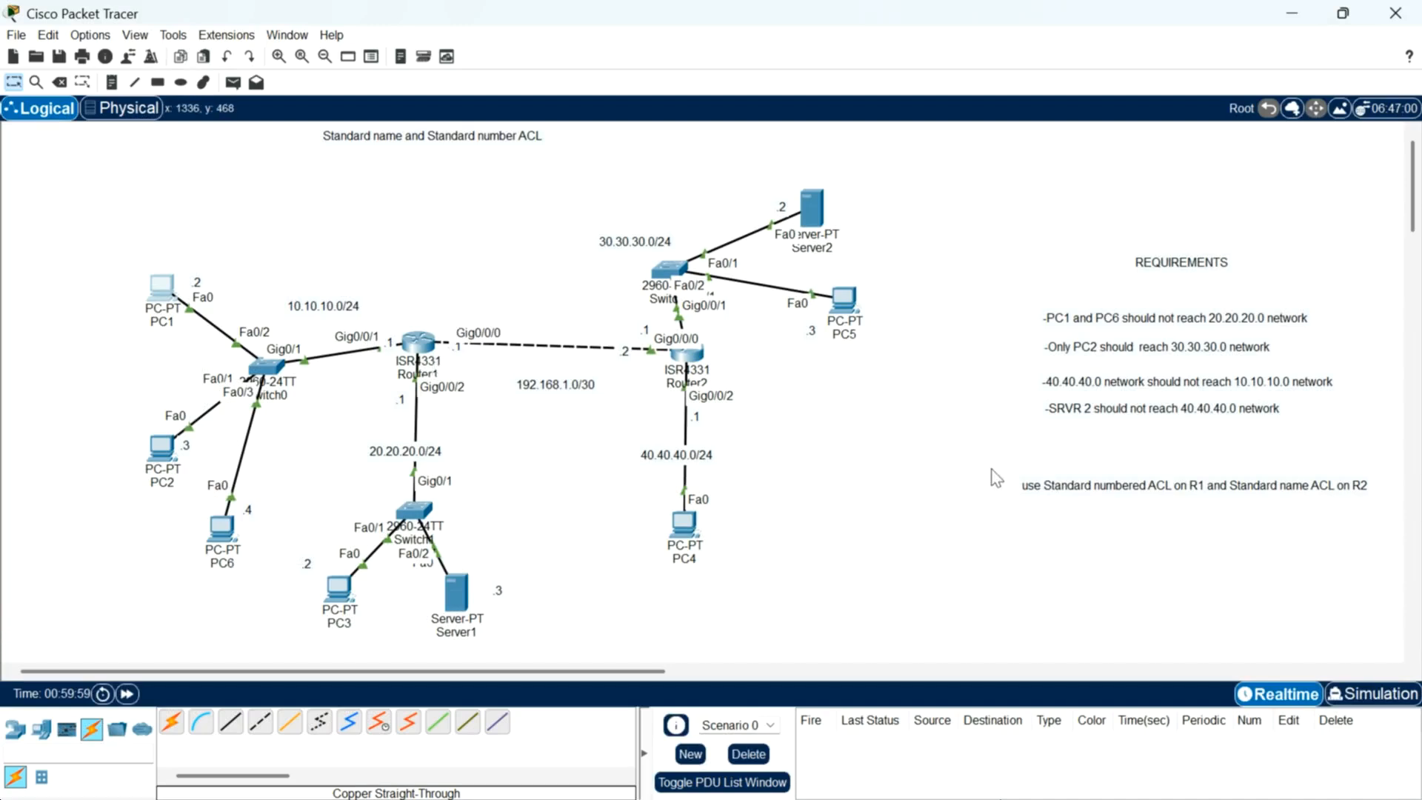
Step: Review the ACL requirements note on the topology
{"action": "left_click_drag", "start_coordinate": [991, 468], "coordinate": [1416, 523]}
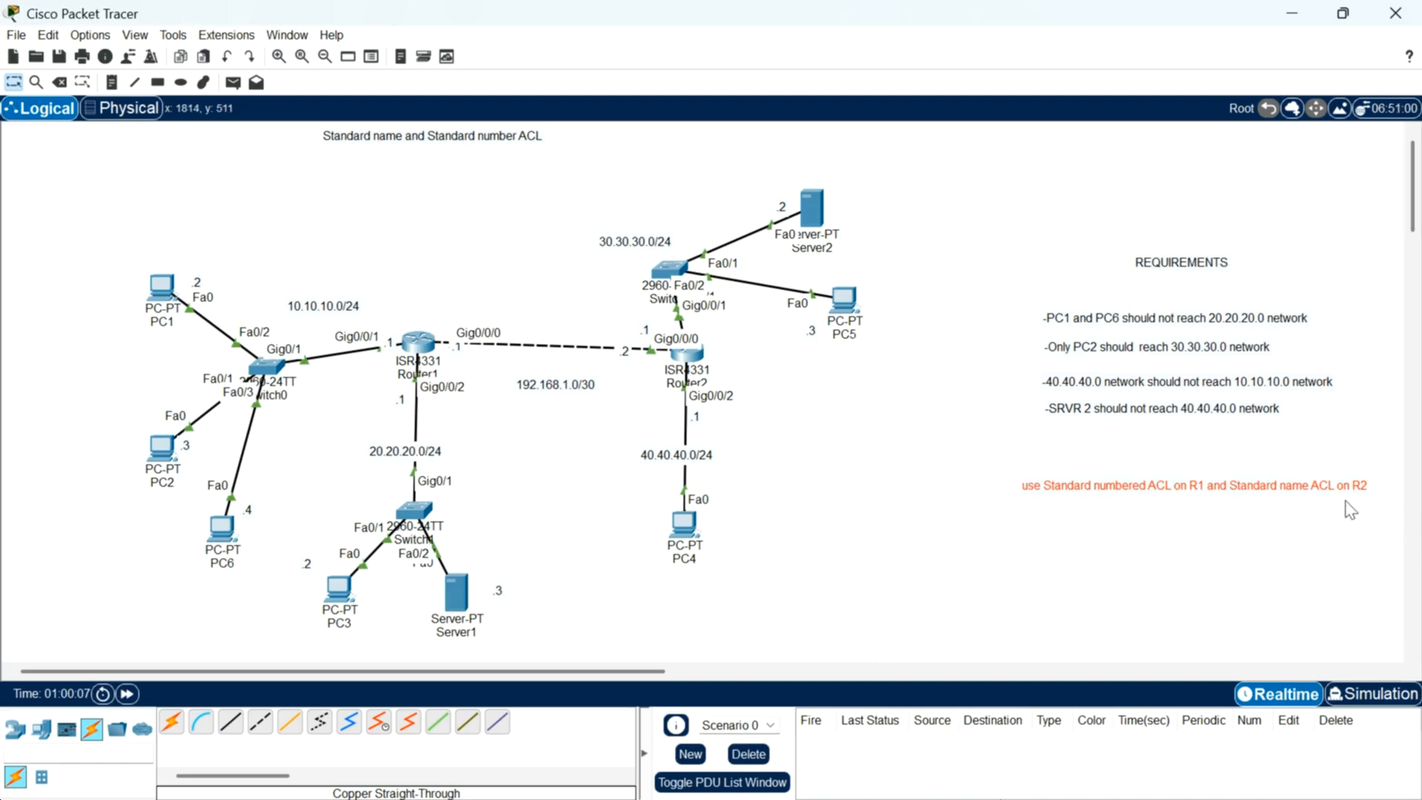
{"action": "left_click", "coordinate": [1001, 474]}
{"action": "left_click_drag", "start_coordinate": [993, 458], "coordinate": [1406, 549]}
{"action": "left_click", "coordinate": [1037, 549]}
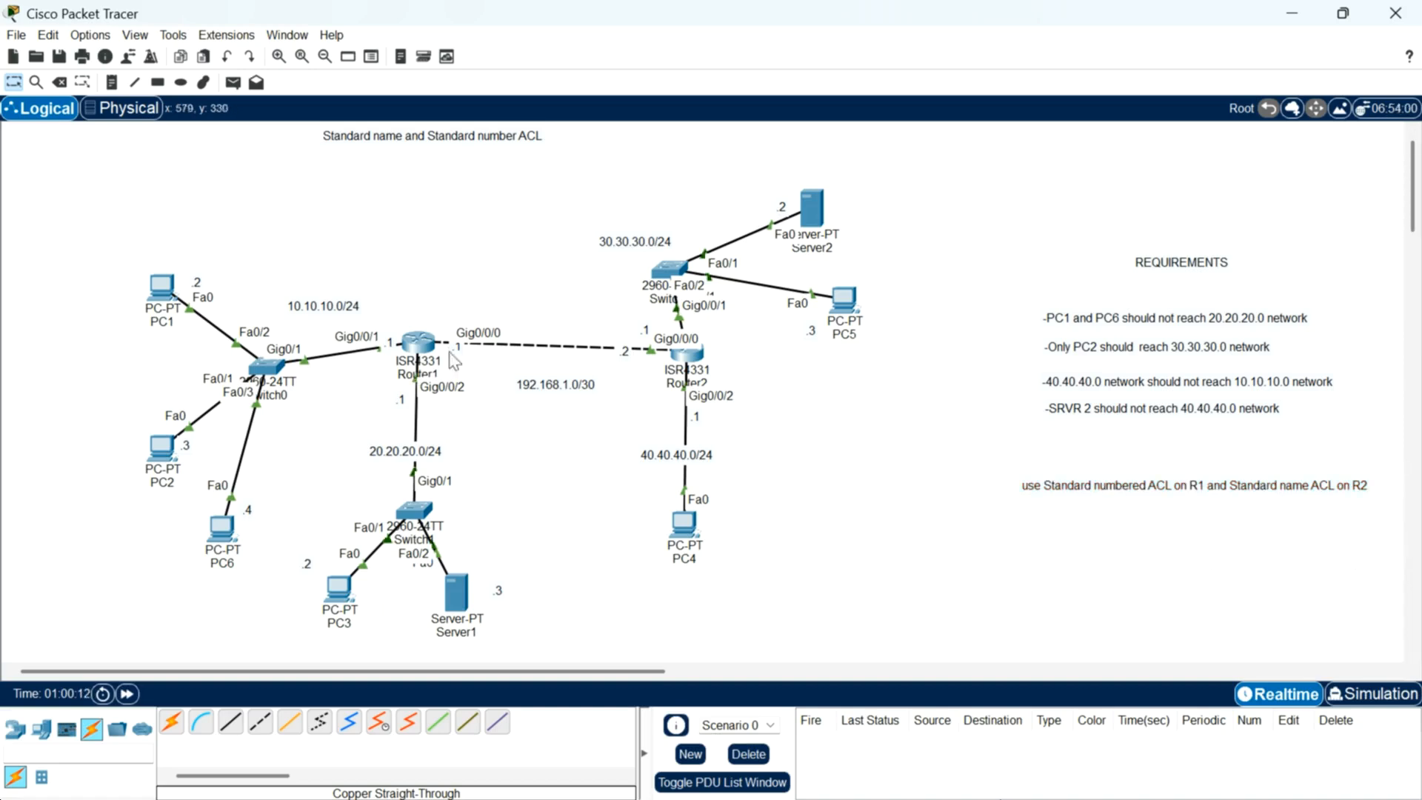
{"action": "mouse_move", "coordinate": [419, 343]}
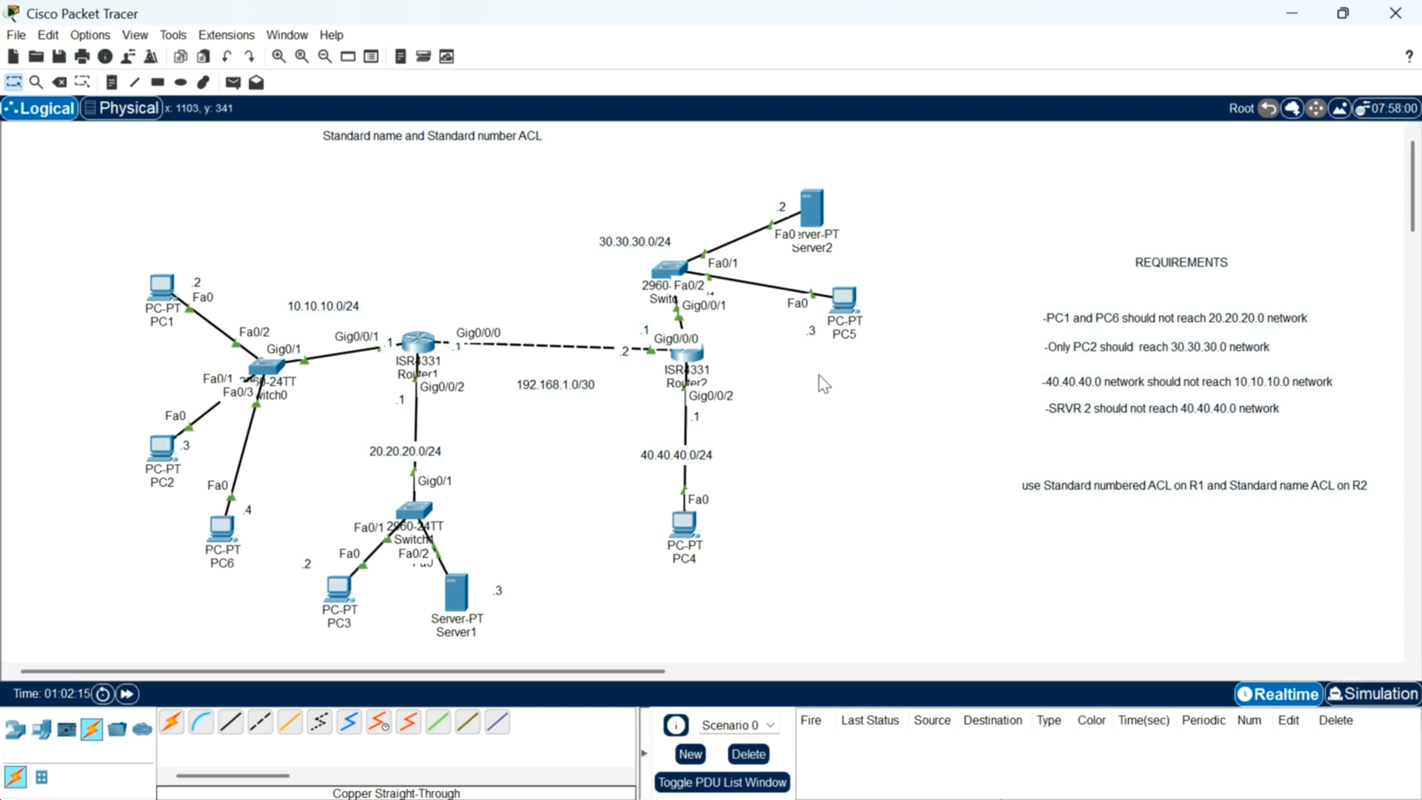
Step: Open Router1's CLI, end interface configuration and re-enter global configuration mode
{"action": "mouse_move", "coordinate": [689, 359]}
{"action": "mouse_move", "coordinate": [427, 355]}
{"action": "left_click", "coordinate": [419, 342]}
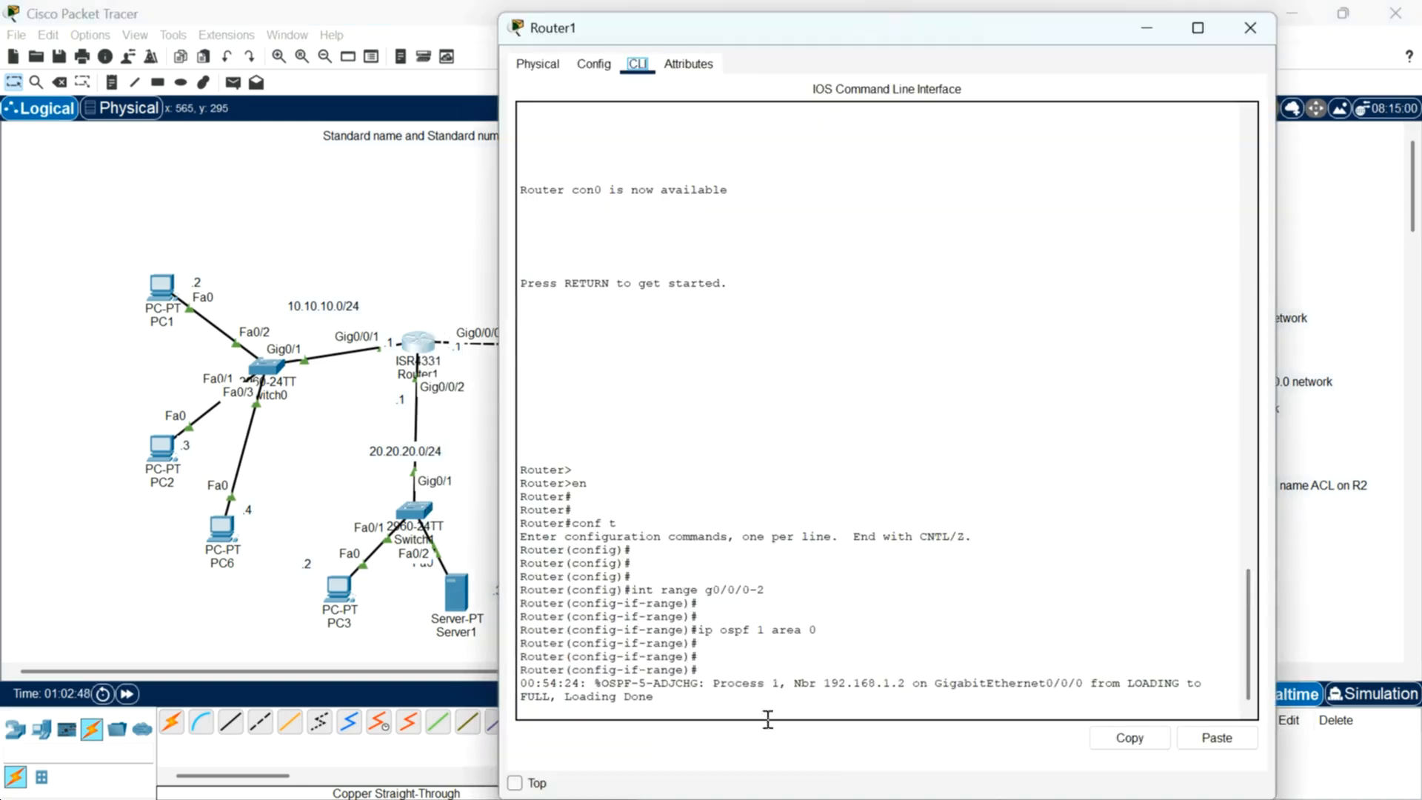
{"action": "left_click", "coordinate": [730, 690]}
{"action": "key", "text": "Return"}
{"action": "key", "text": "Return"}
{"action": "key", "text": "Return"}
{"action": "key", "text": "Return"}
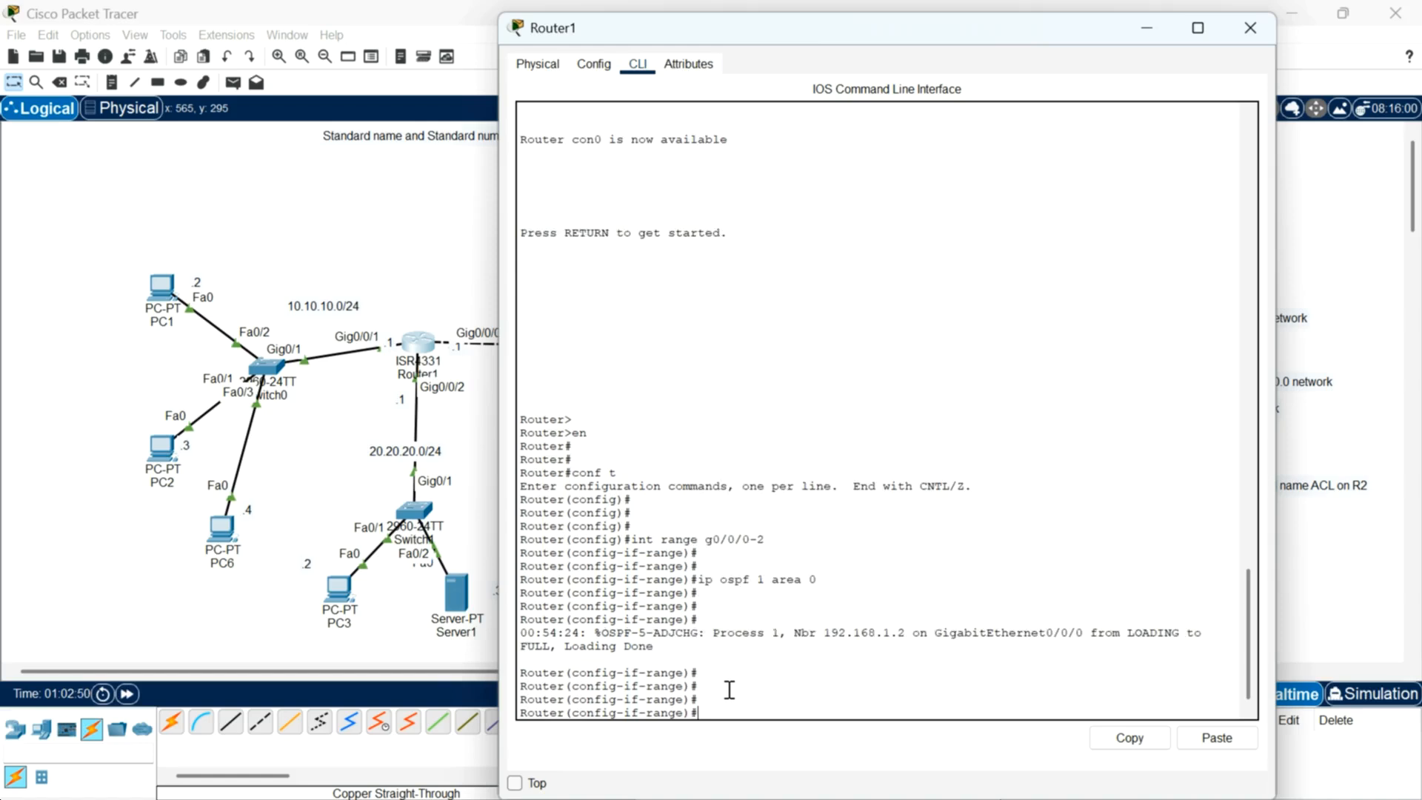
{"action": "type", "text": "end"}
{"action": "key", "text": "Return"}
{"action": "key", "text": "Return"}
{"action": "key", "text": "Return"}
{"action": "type", "text": "conf t"}
{"action": "key", "text": "Return"}
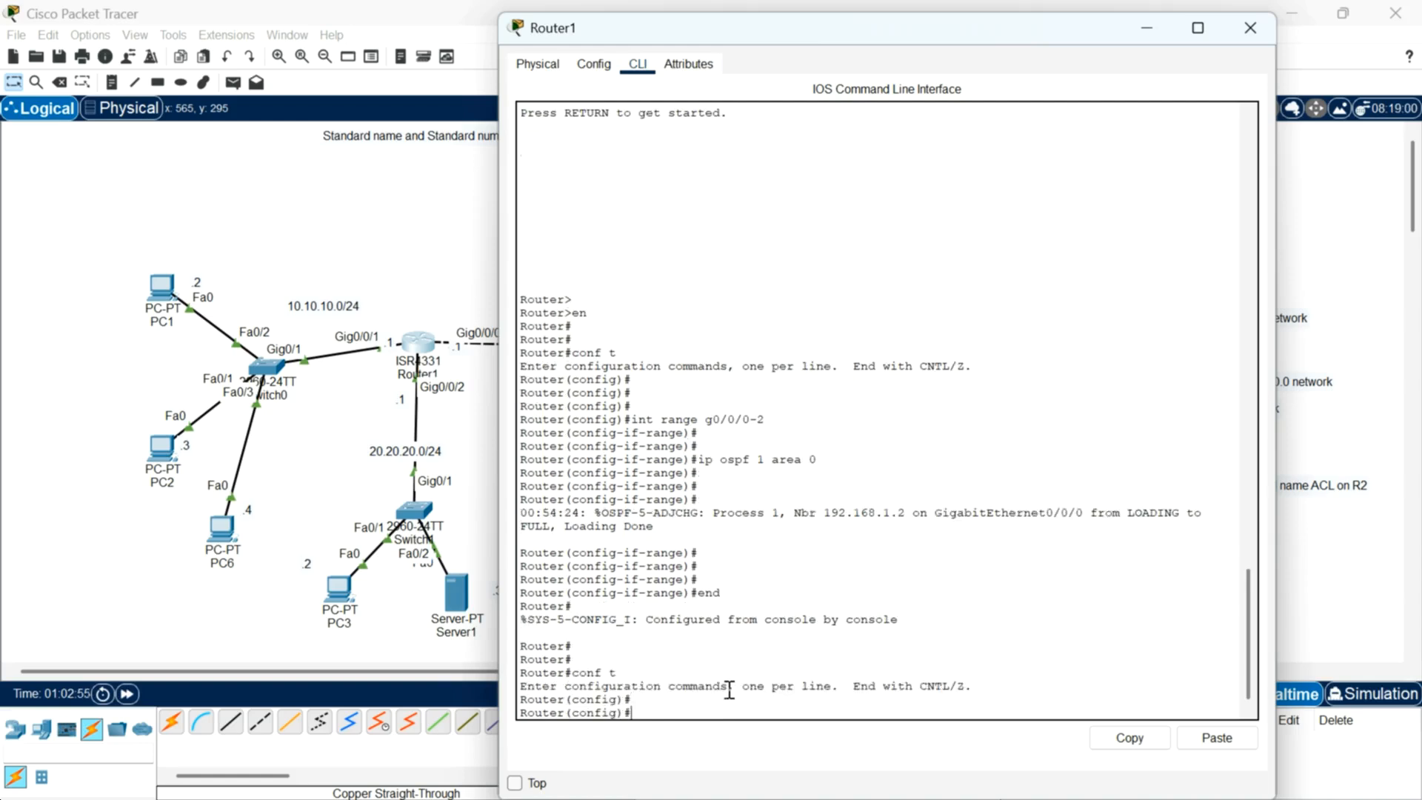
{"action": "key", "text": "Return"}
{"action": "key", "text": "Return"}
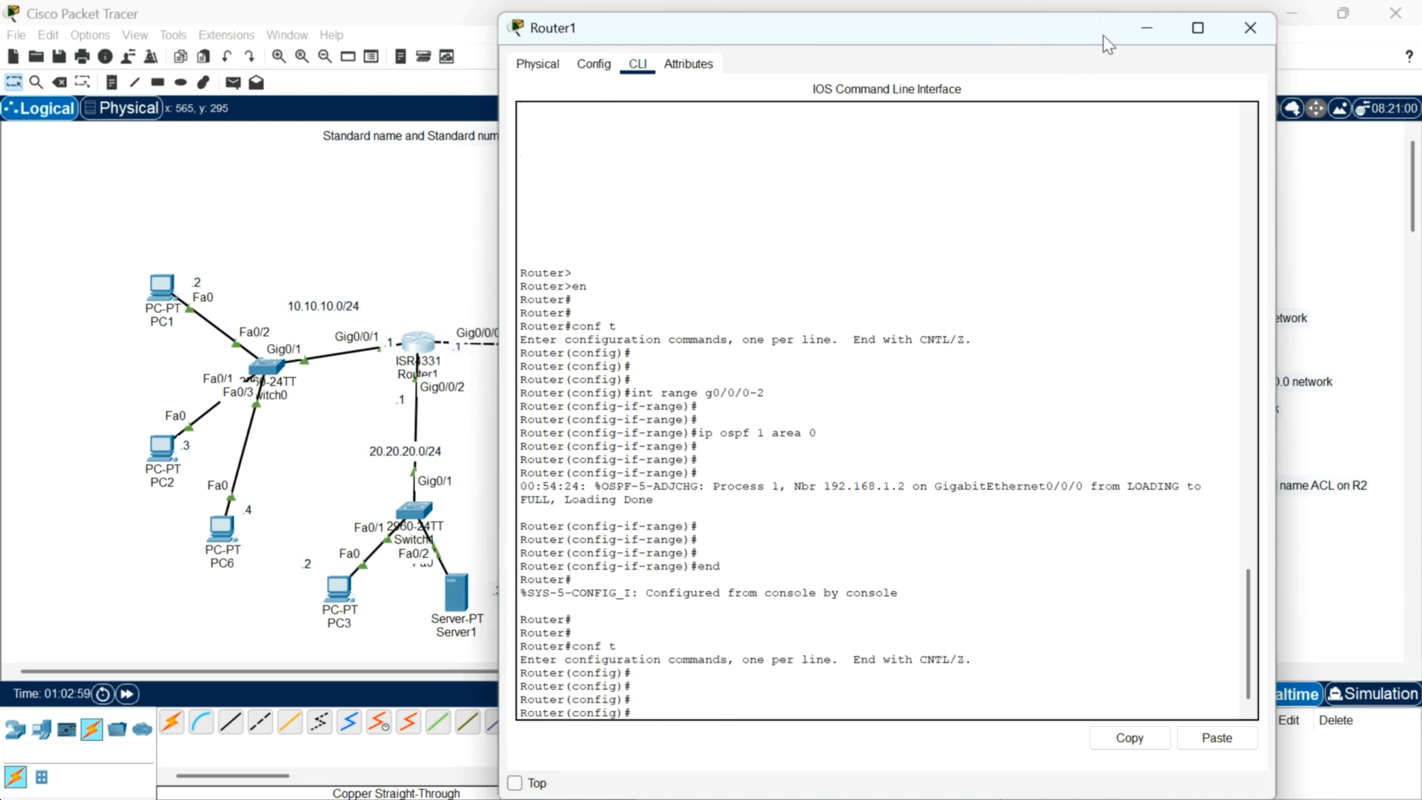
{"action": "left_click_drag", "start_coordinate": [1104, 34], "coordinate": [794, 86]}
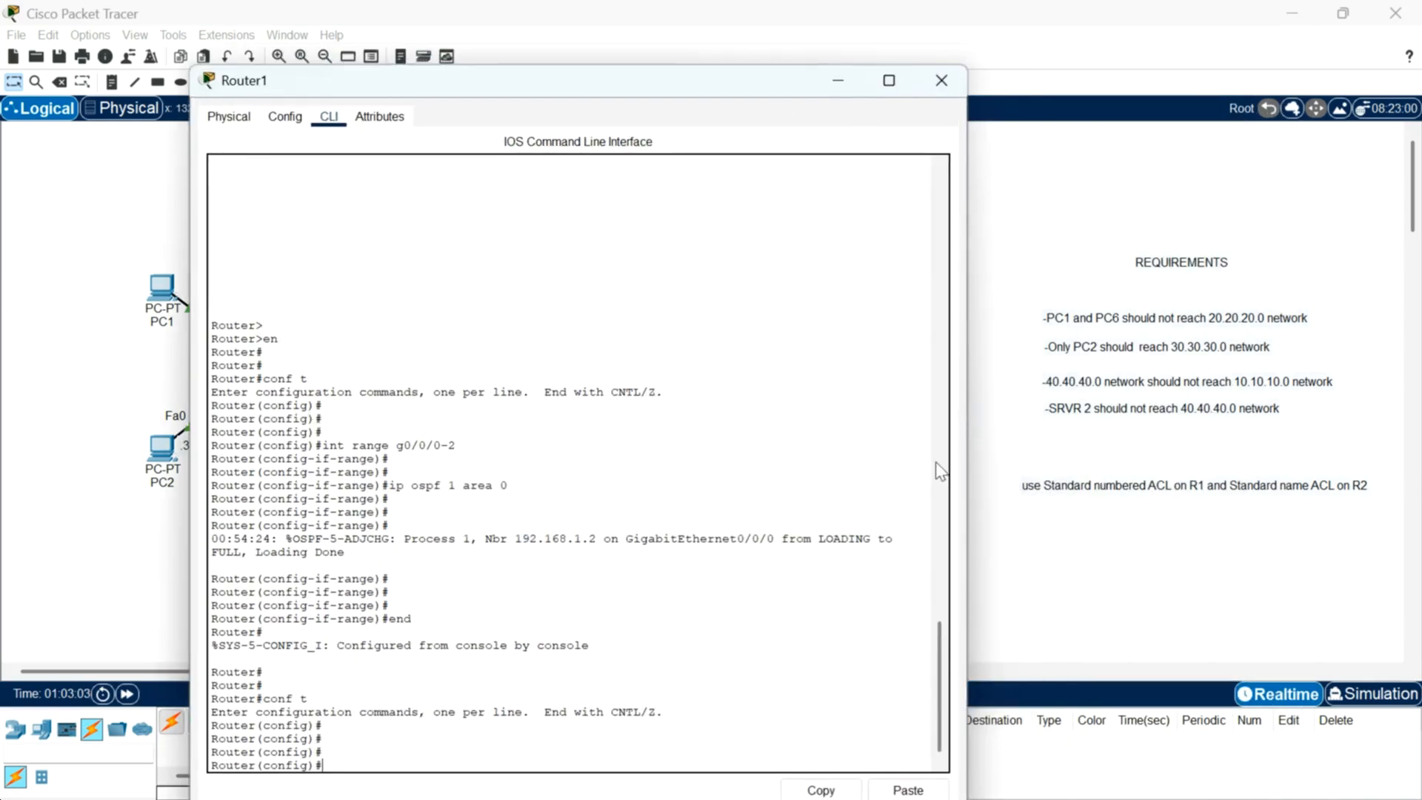
{"action": "left_click_drag", "start_coordinate": [651, 90], "coordinate": [760, 52]}
{"action": "left_click", "coordinate": [464, 718]}
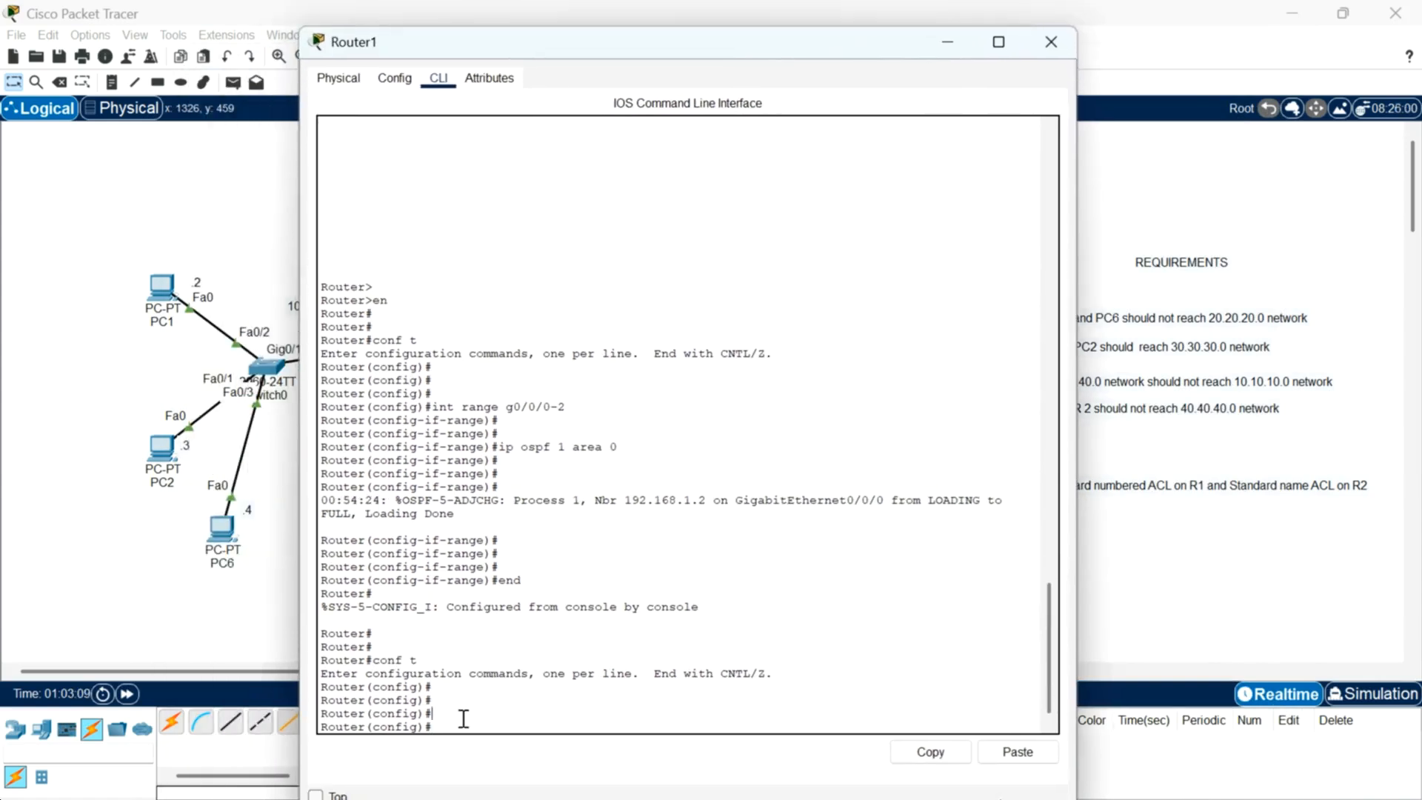
Step: Use context help to explore the action and source options for access-list 1
{"action": "key", "text": "Return"}
{"action": "type", "text": "access list 1"}
{"action": "key", "text": "BackSpace"}
{"action": "key", "text": "BackSpace"}
{"action": "key", "text": "BackSpace"}
{"action": "key", "text": "BackSpace"}
{"action": "key", "text": "BackSpace"}
{"action": "key", "text": "BackSpace"}
{"action": "key", "text": "BackSpace"}
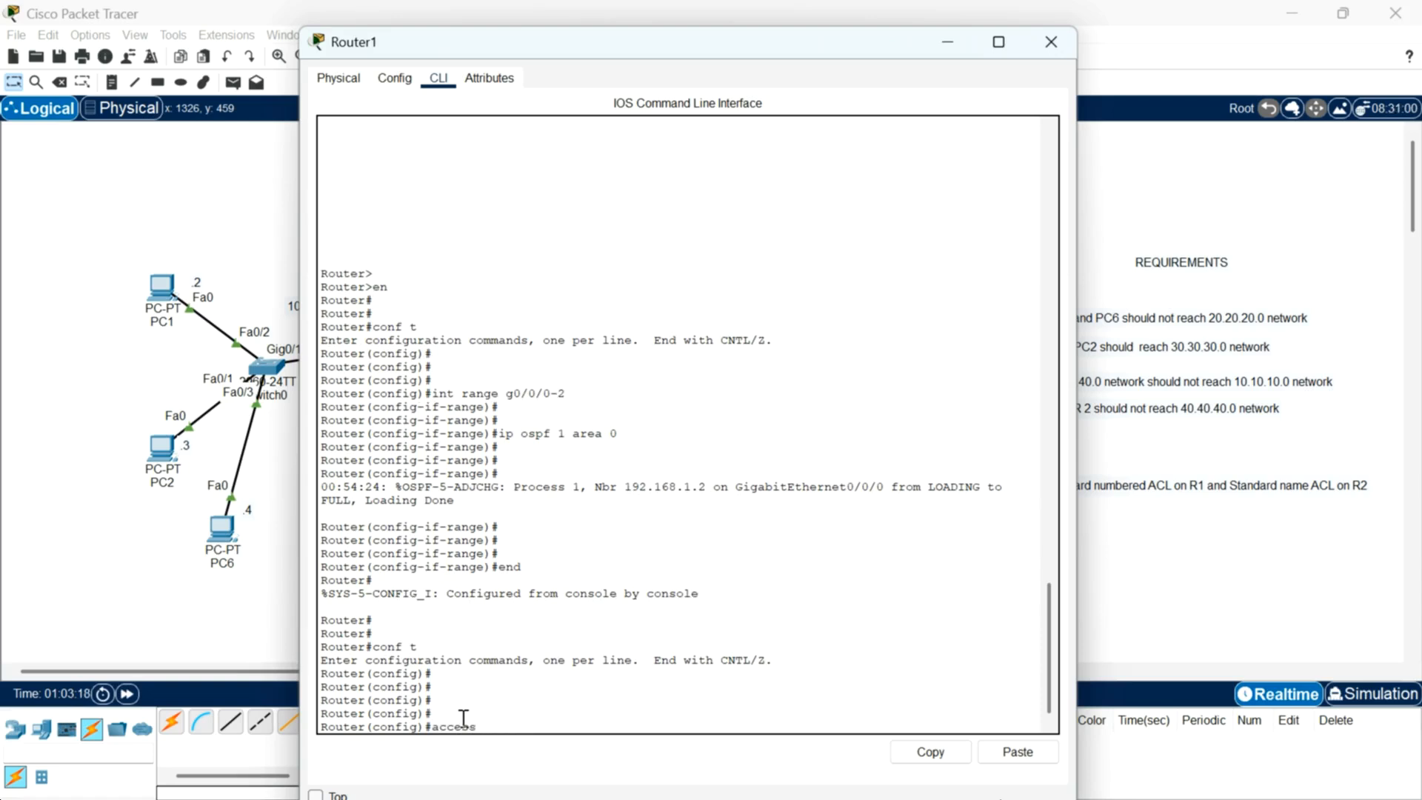
{"action": "type", "text": "-list 1"}
{"action": "key", "text": "BackSpace"}
{"action": "type", "text": "1"}
{"action": "type", "text": "?"}
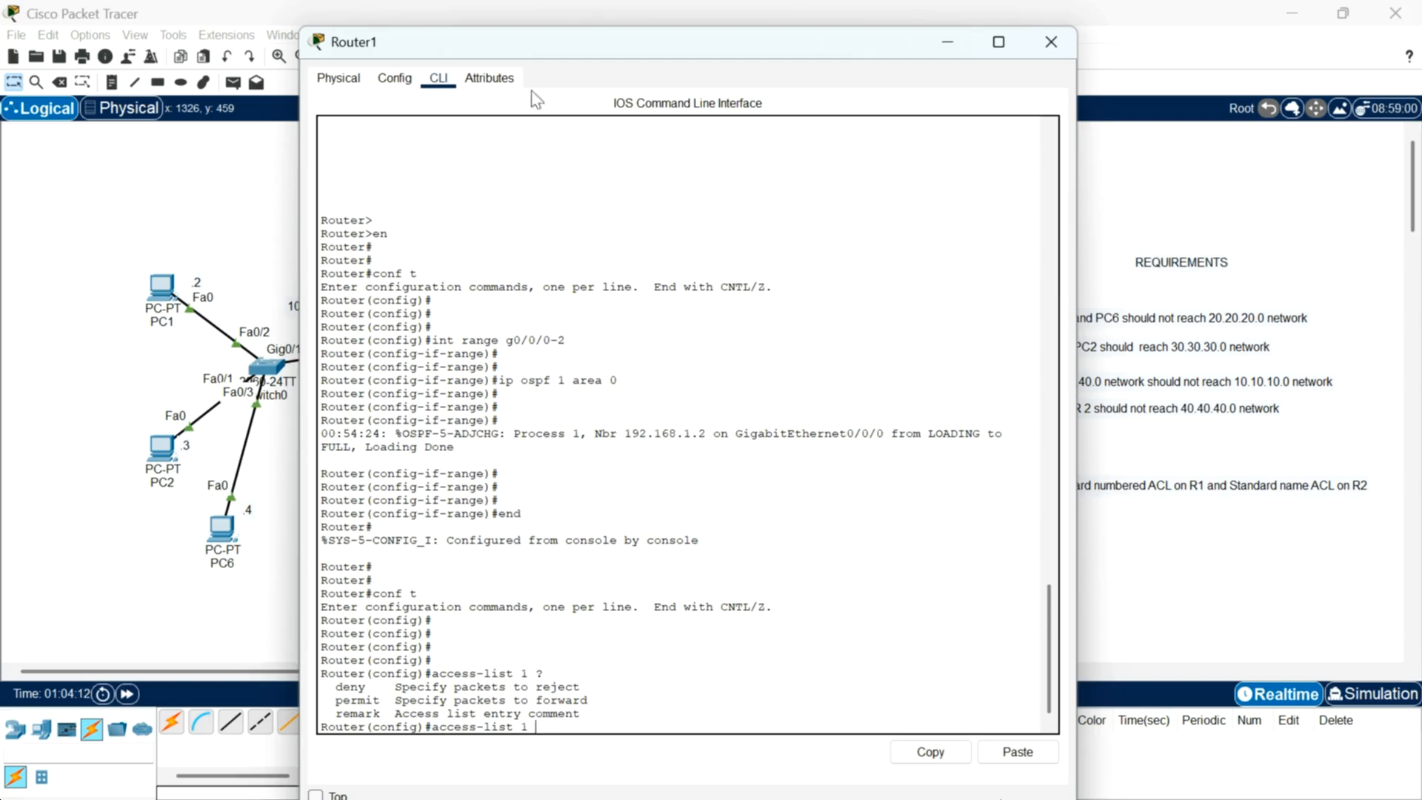
{"action": "left_click_drag", "start_coordinate": [704, 50], "coordinate": [632, 60]}
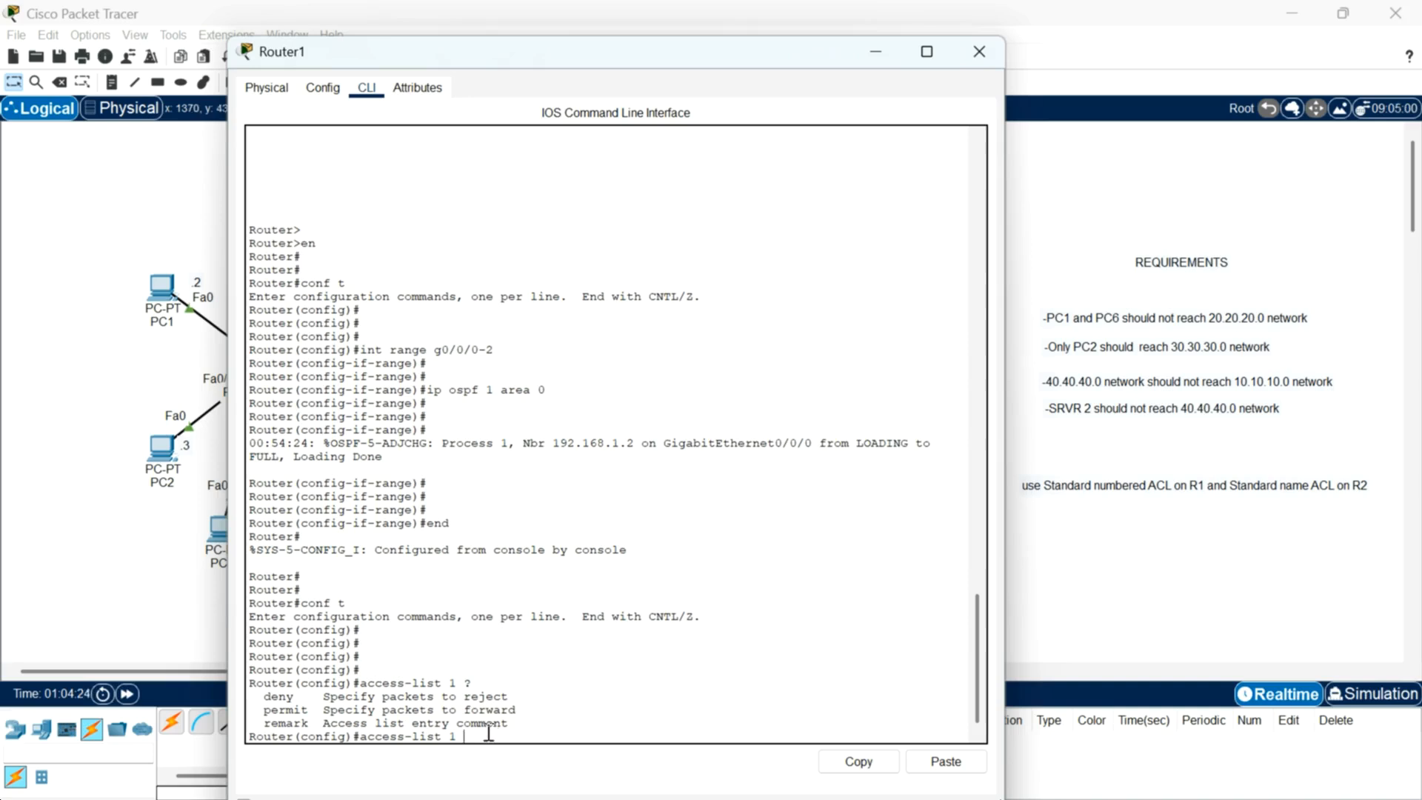
{"action": "type", "text": "deny"}
{"action": "type", "text": "?"}
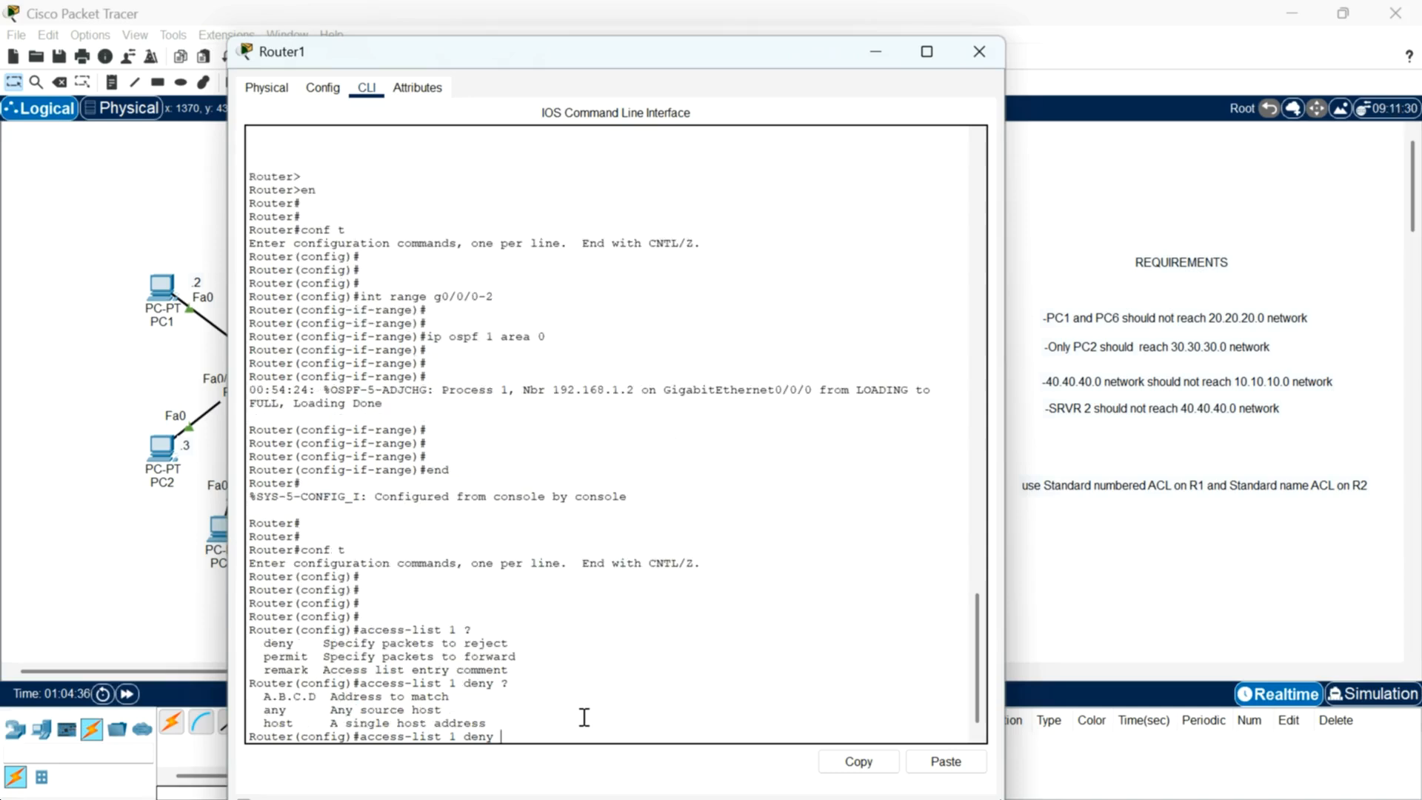
{"action": "left_click_drag", "start_coordinate": [800, 66], "coordinate": [942, 89]}
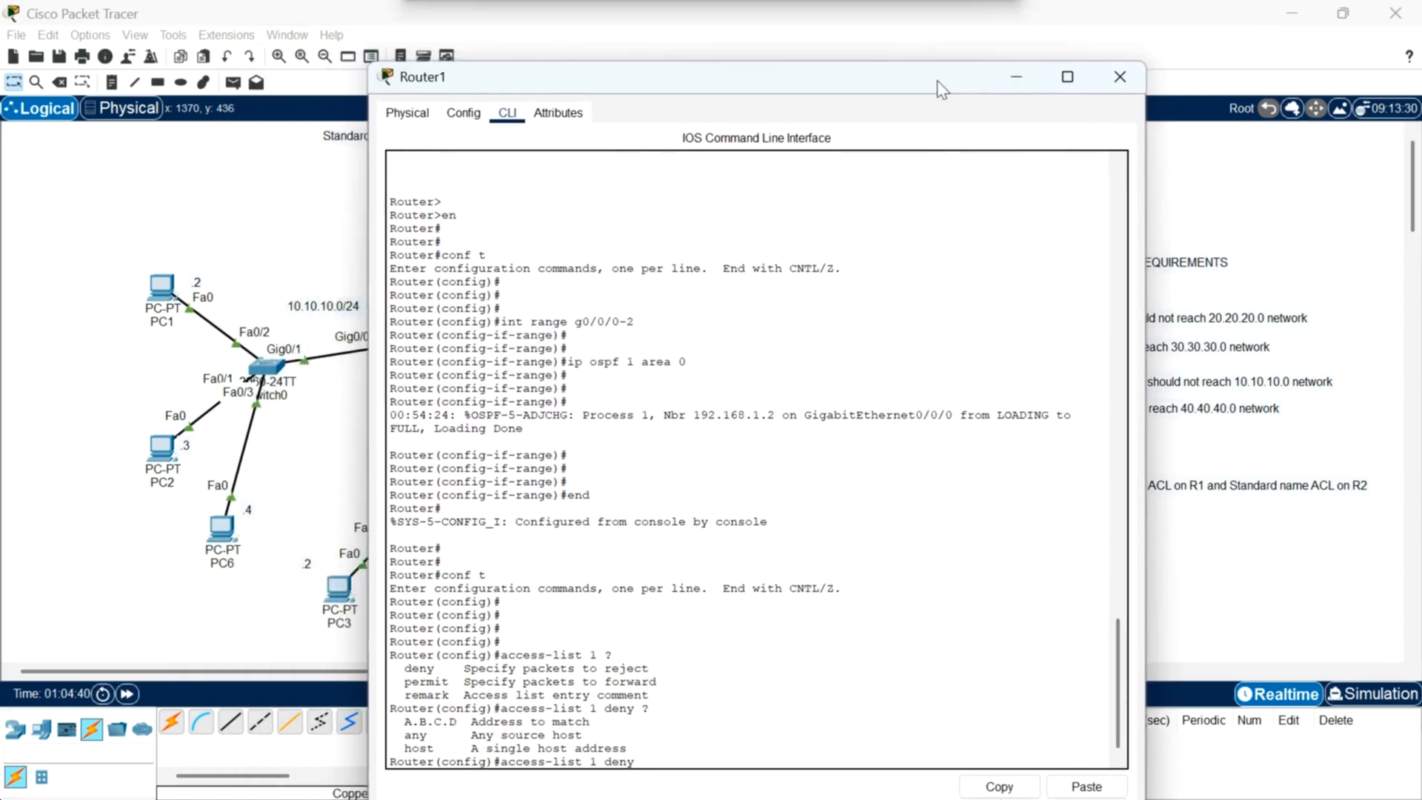
Step: Try to add an access-list 1 deny entry for host 10.10.10.2 with wildcard 0.0.0.0
{"action": "type", "text": "10.10.10."}
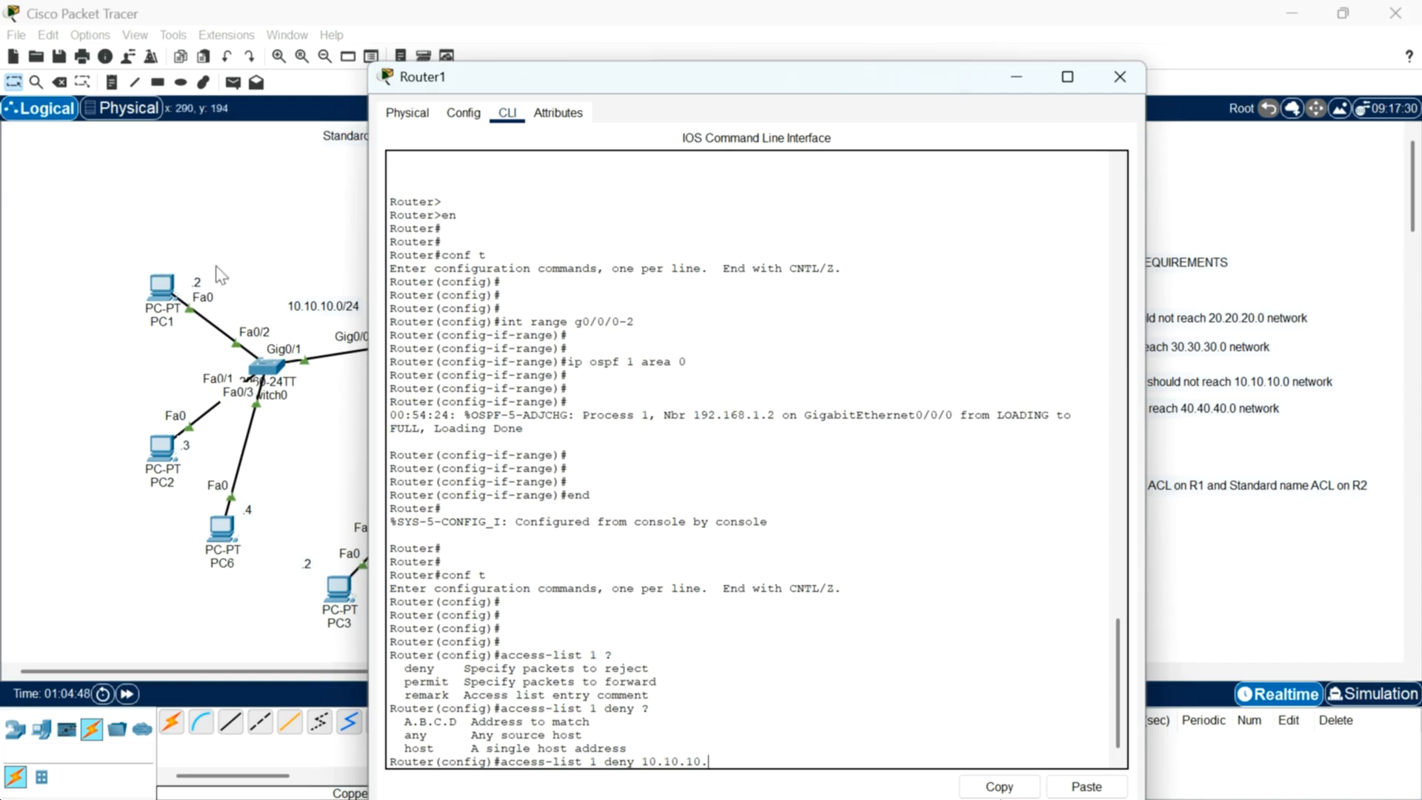
{"action": "type", "text": "2"}
{"action": "key", "text": "BackSpace"}
{"action": "key", "text": "BackSpace"}
{"action": "key", "text": "BackSpace"}
{"action": "key", "text": "BackSpace"}
{"action": "key", "text": "BackSpace"}
{"action": "key", "text": "BackSpace"}
{"action": "key", "text": "BackSpace"}
{"action": "key", "text": "BackSpace"}
{"action": "key", "text": "BackSpace"}
{"action": "key", "text": "BackSpace"}
{"action": "key", "text": "BackSpace"}
{"action": "type", "text": "host 10.10.10.2"}
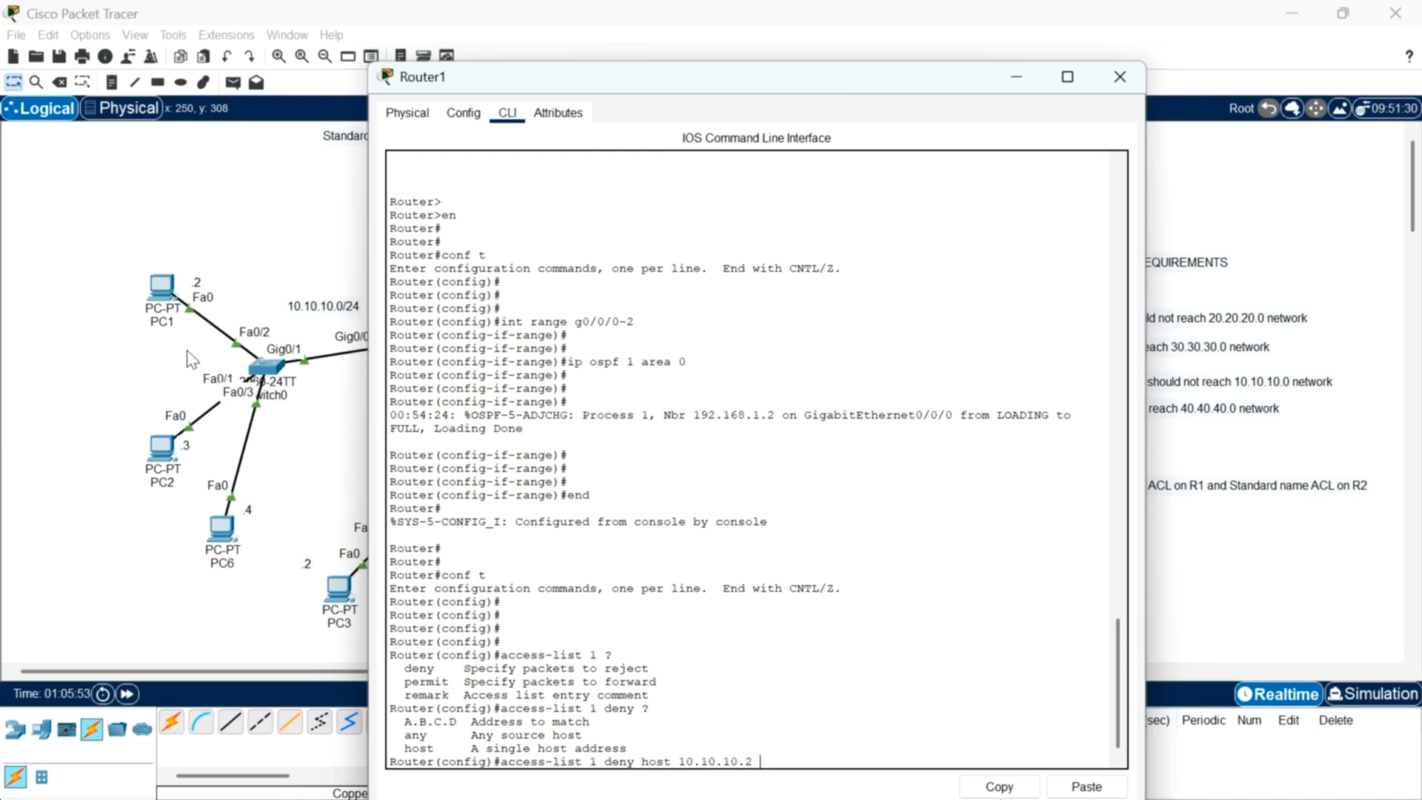
{"action": "type", "text": "0.0.0.0"}
{"action": "key", "text": "Return"}
Step: Recall the command, drop the wildcard, and add access-list 1 deny host 10.10.10.2
{"action": "key", "text": "Up"}
{"action": "key", "text": "BackSpace"}
{"action": "key", "text": "BackSpace"}
{"action": "key", "text": "BackSpace"}
{"action": "key", "text": "BackSpace"}
{"action": "key", "text": "BackSpace"}
{"action": "key", "text": "BackSpace"}
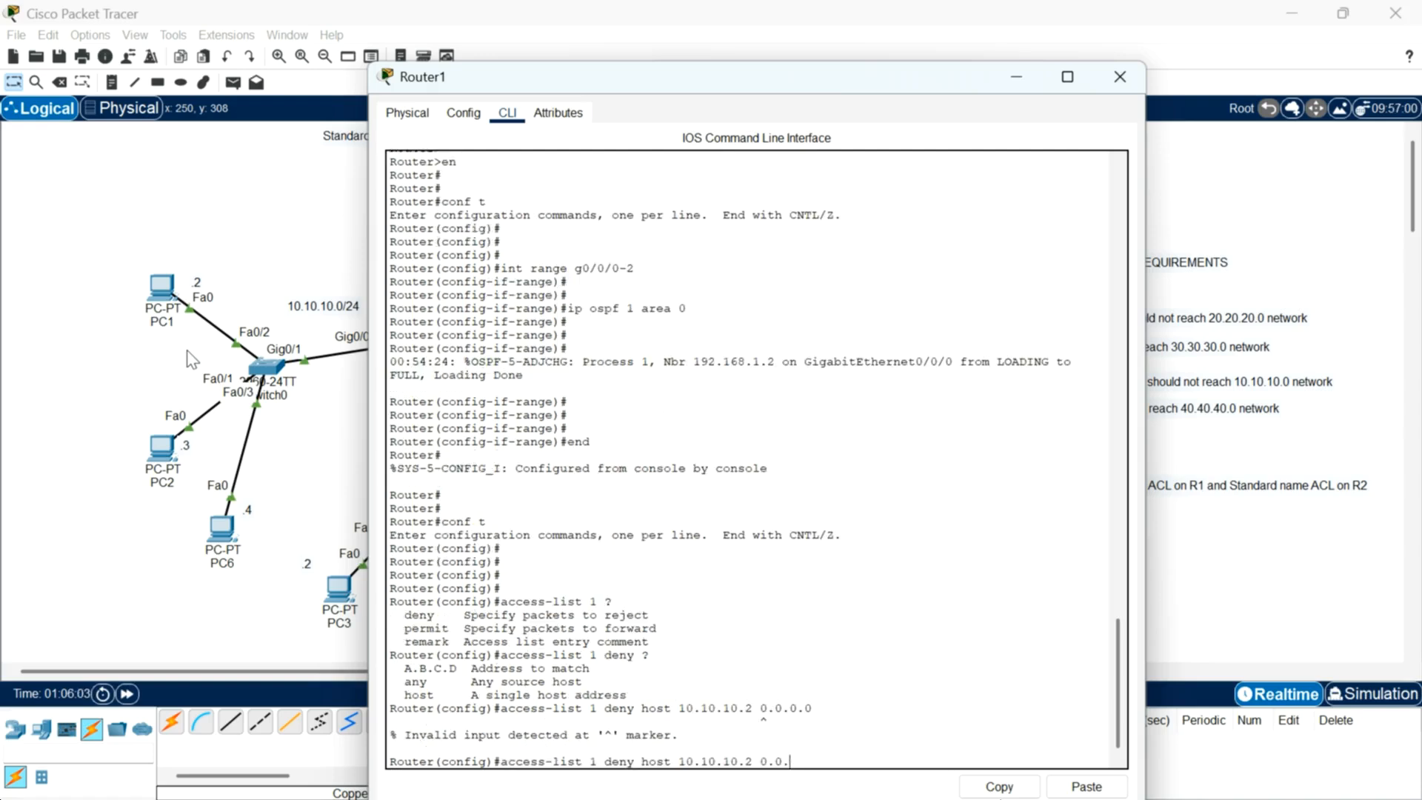
{"action": "key", "text": "BackSpace"}
{"action": "type", "text": "?"}
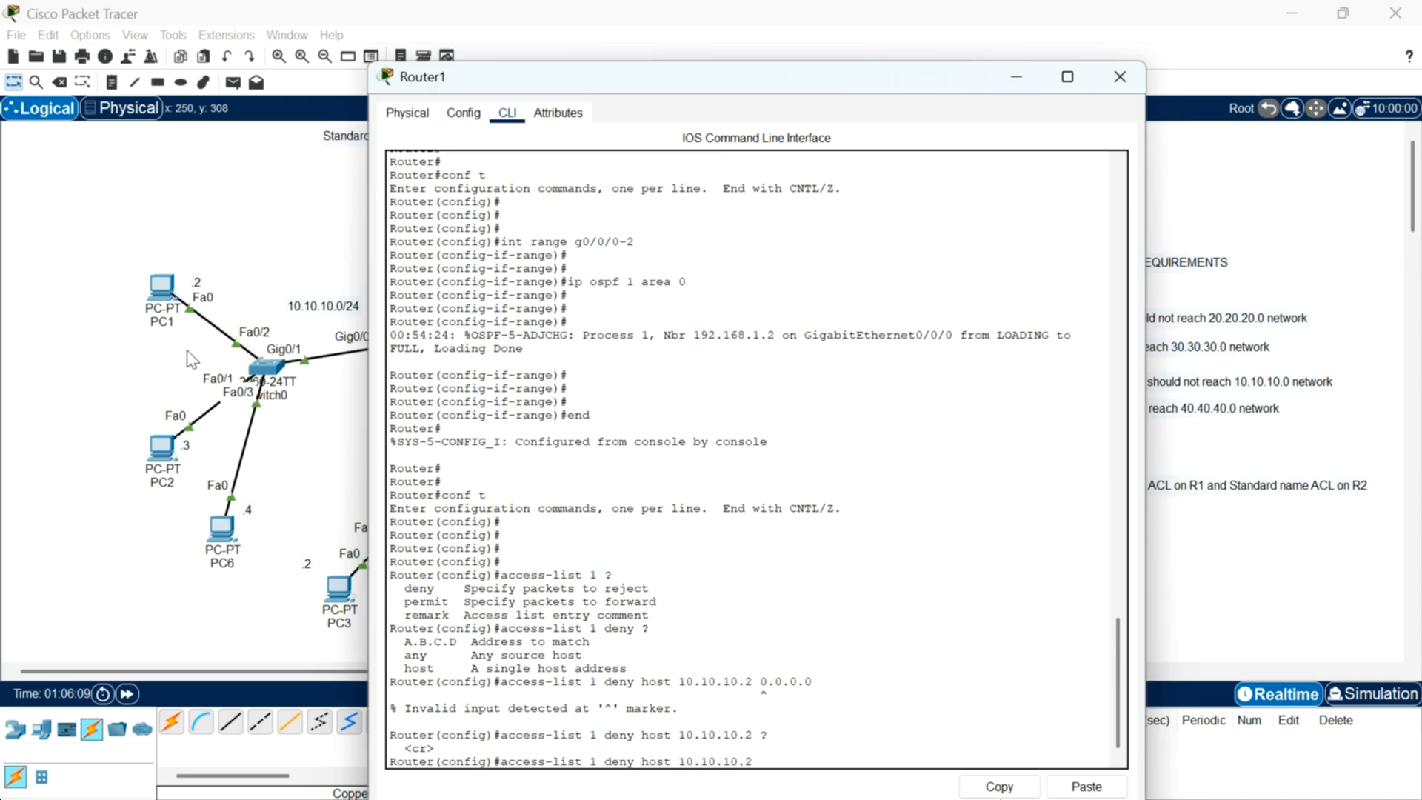
{"action": "key", "text": "Return"}
{"action": "key", "text": "Return"}
{"action": "key", "text": "Return"}
{"action": "key", "text": "Return"}
{"action": "key", "text": "Return"}
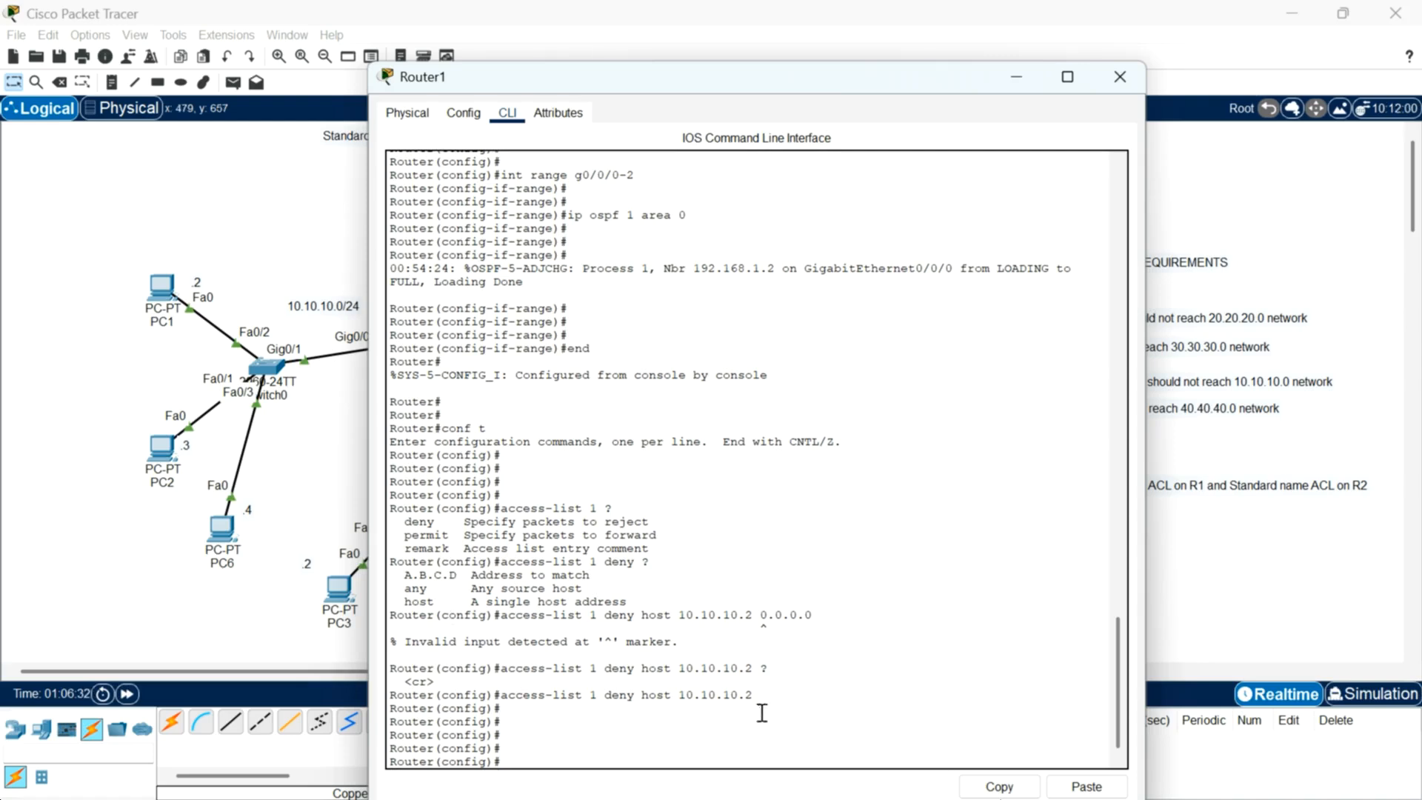
Step: Examine the access-list 1 deny host entry in the CLI output
{"action": "left_click_drag", "start_coordinate": [769, 692], "coordinate": [495, 695]}
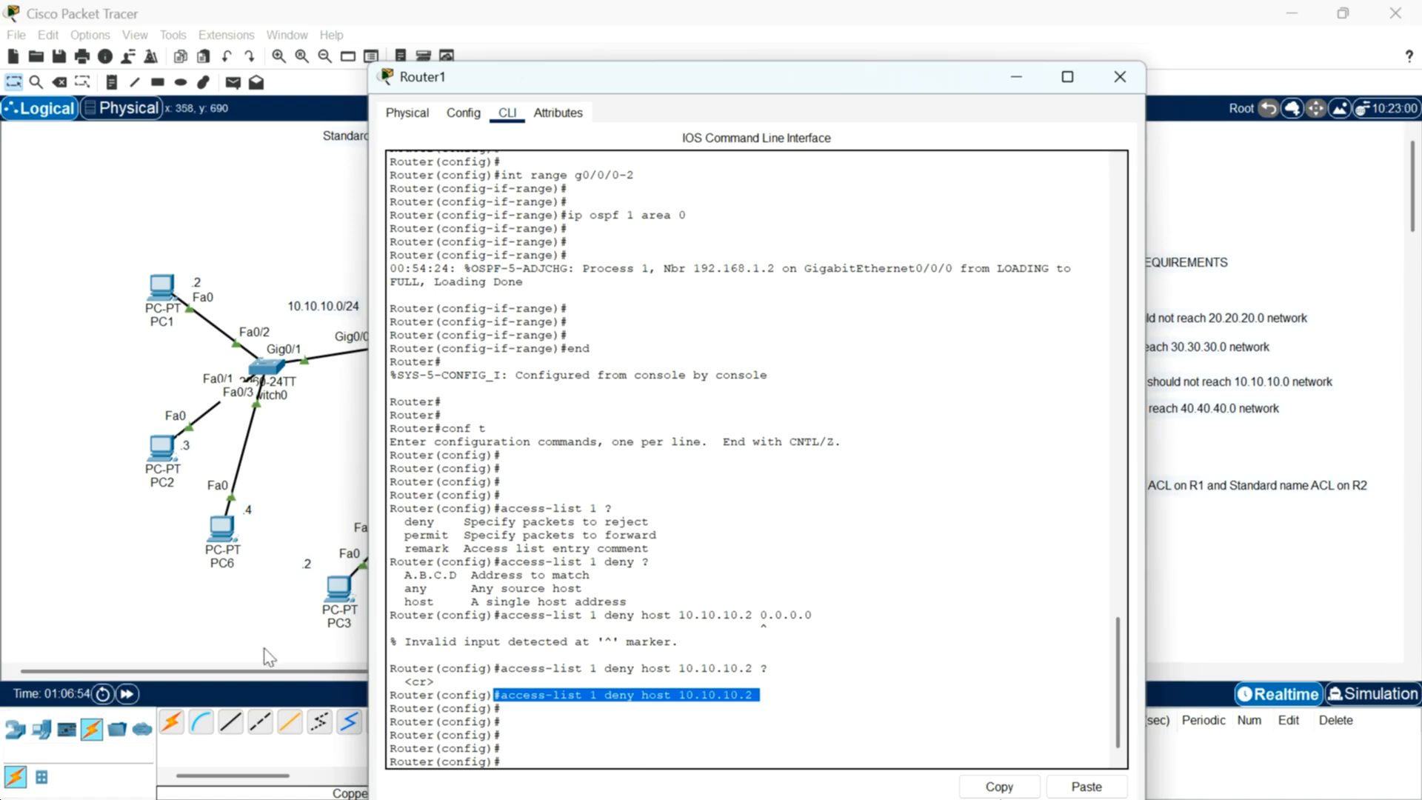
{"action": "left_click", "coordinate": [559, 737]}
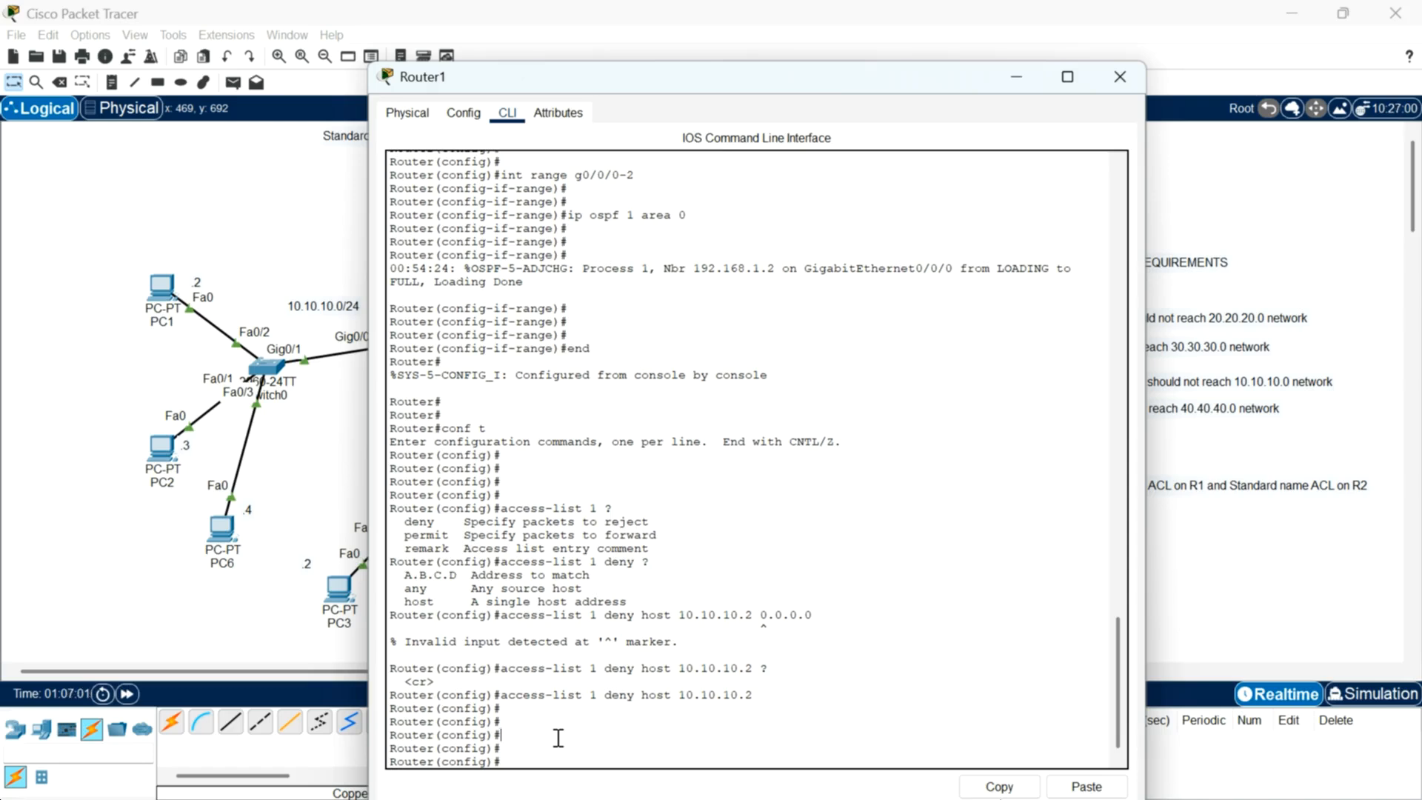
{"action": "left_click_drag", "start_coordinate": [772, 696], "coordinate": [498, 696]}
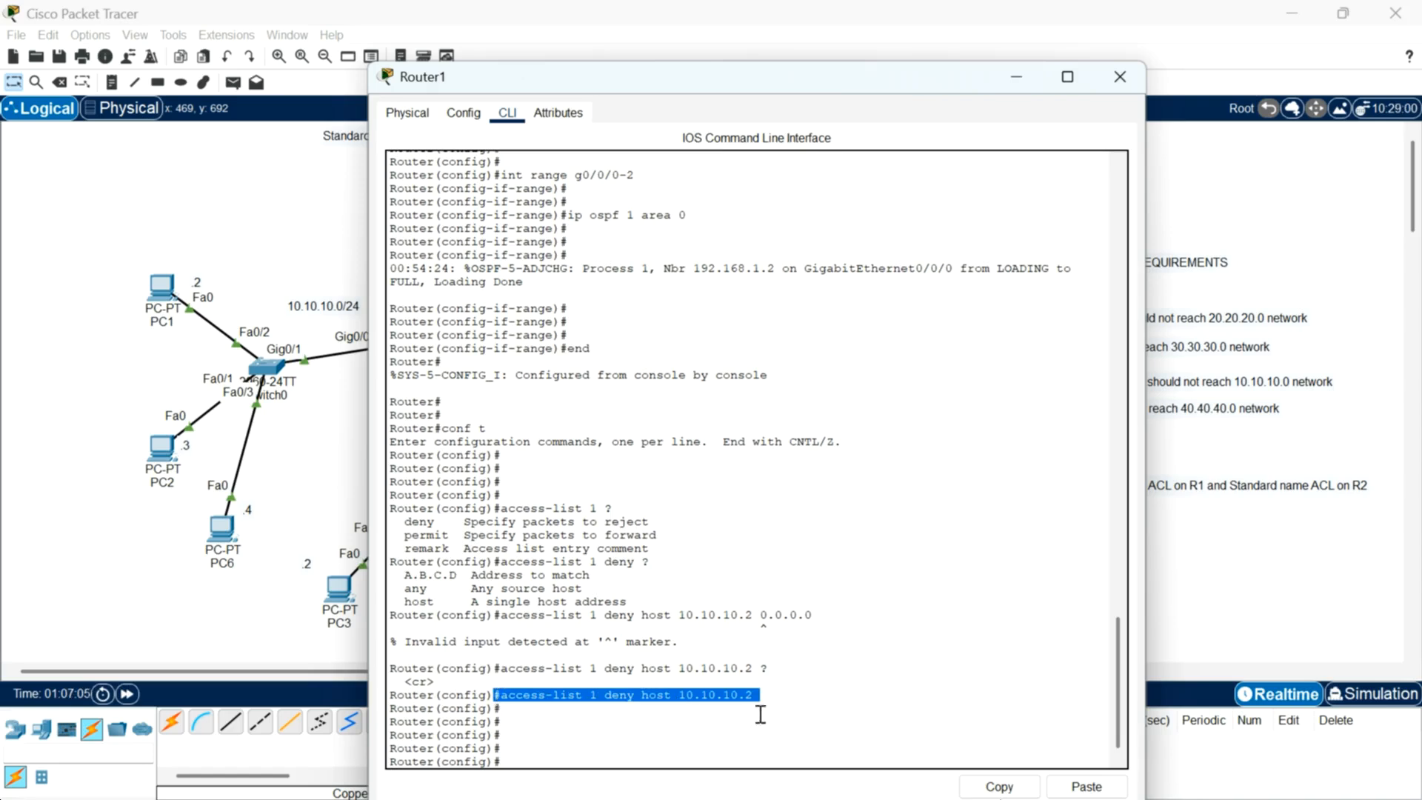
{"action": "left_click_drag", "start_coordinate": [778, 700], "coordinate": [491, 698]}
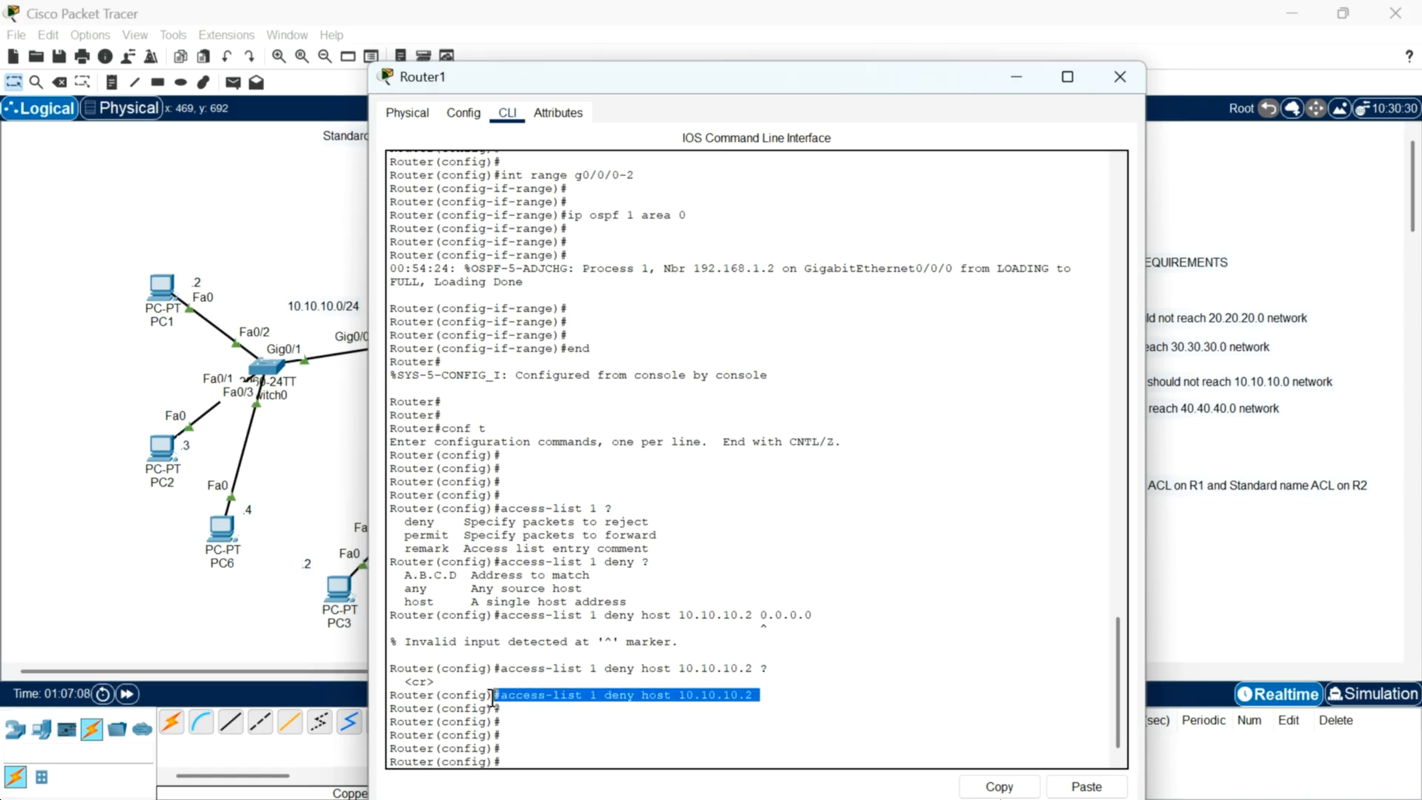
{"action": "left_click", "coordinate": [547, 737]}
{"action": "left_click_drag", "start_coordinate": [759, 697], "coordinate": [504, 694]}
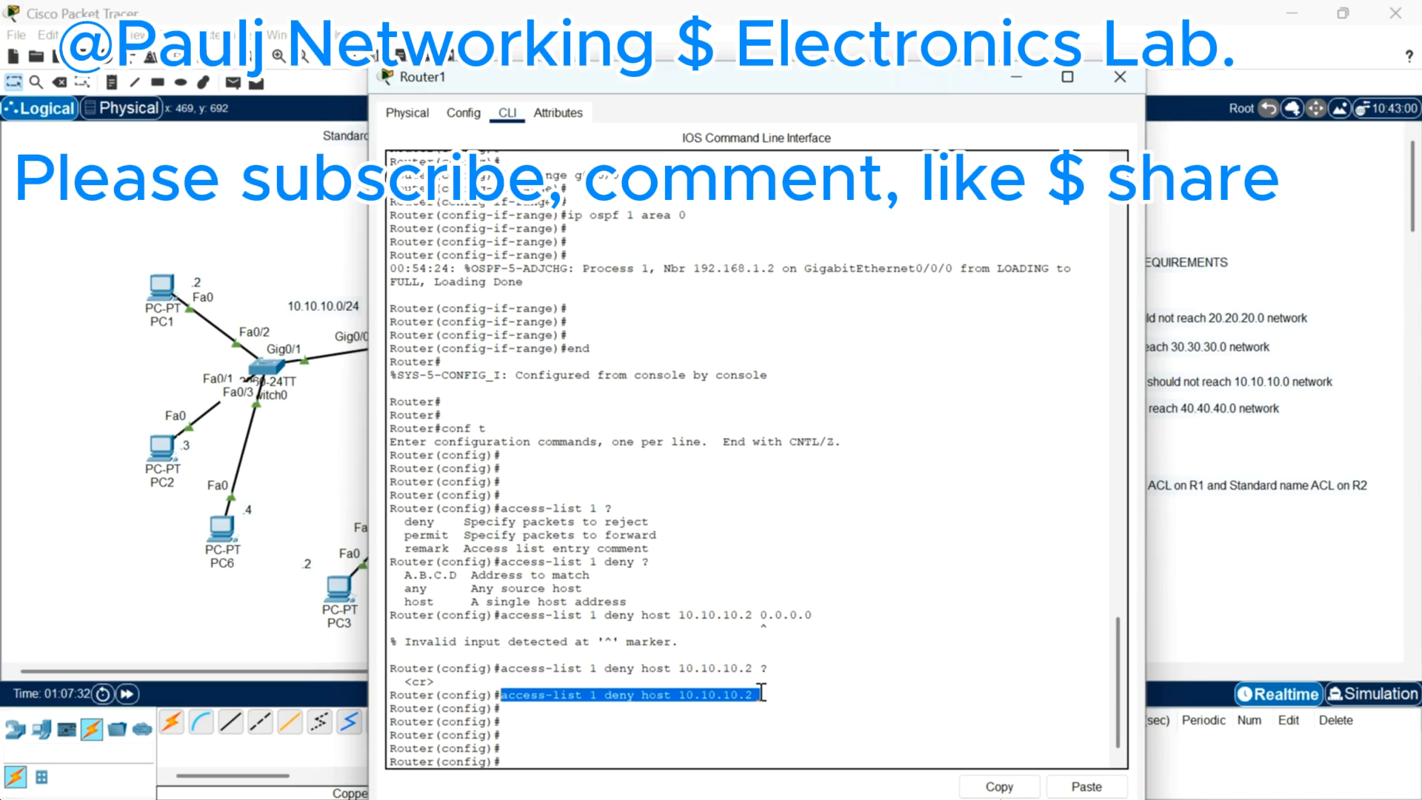
{"action": "left_click", "coordinate": [739, 720]}
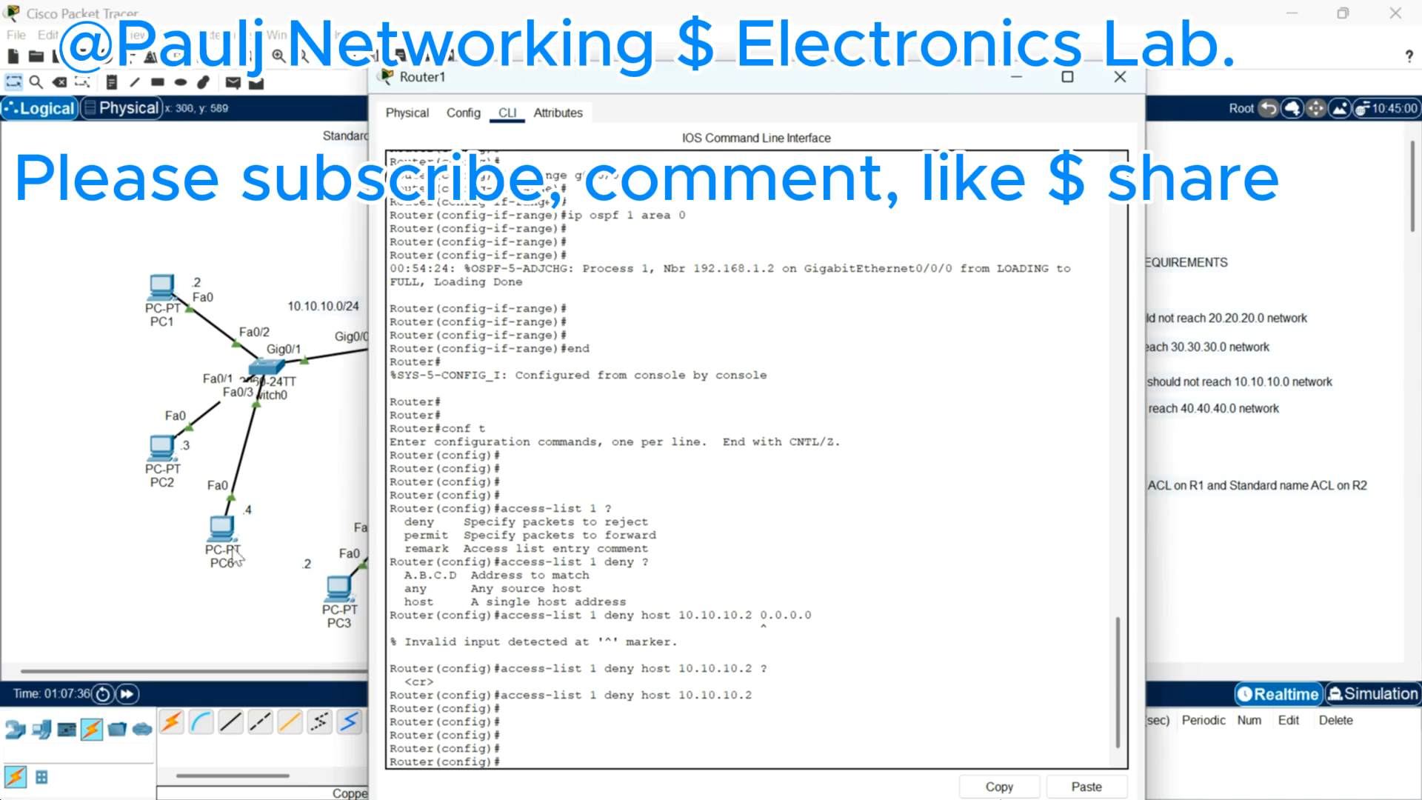
Step: Add an access-list 1 deny entry for 10.10.10.4 with wildcard 0.0.0.0
{"action": "left_click", "coordinate": [569, 738]}
{"action": "type", "text": "access-list"}
{"action": "key", "text": "BackSpace"}
{"action": "type", "text": "-list 1"}
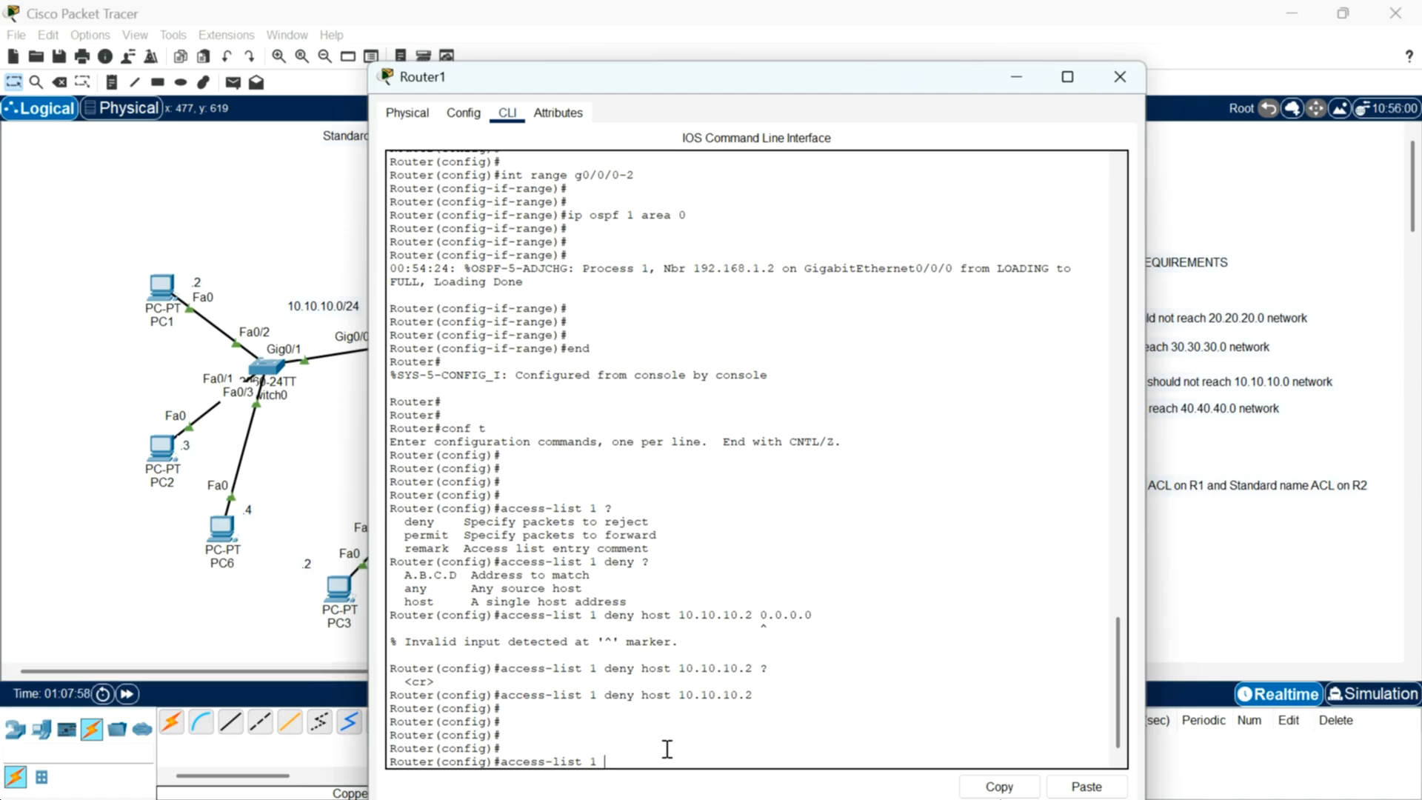
{"action": "type", "text": "deny 10.10.10."}
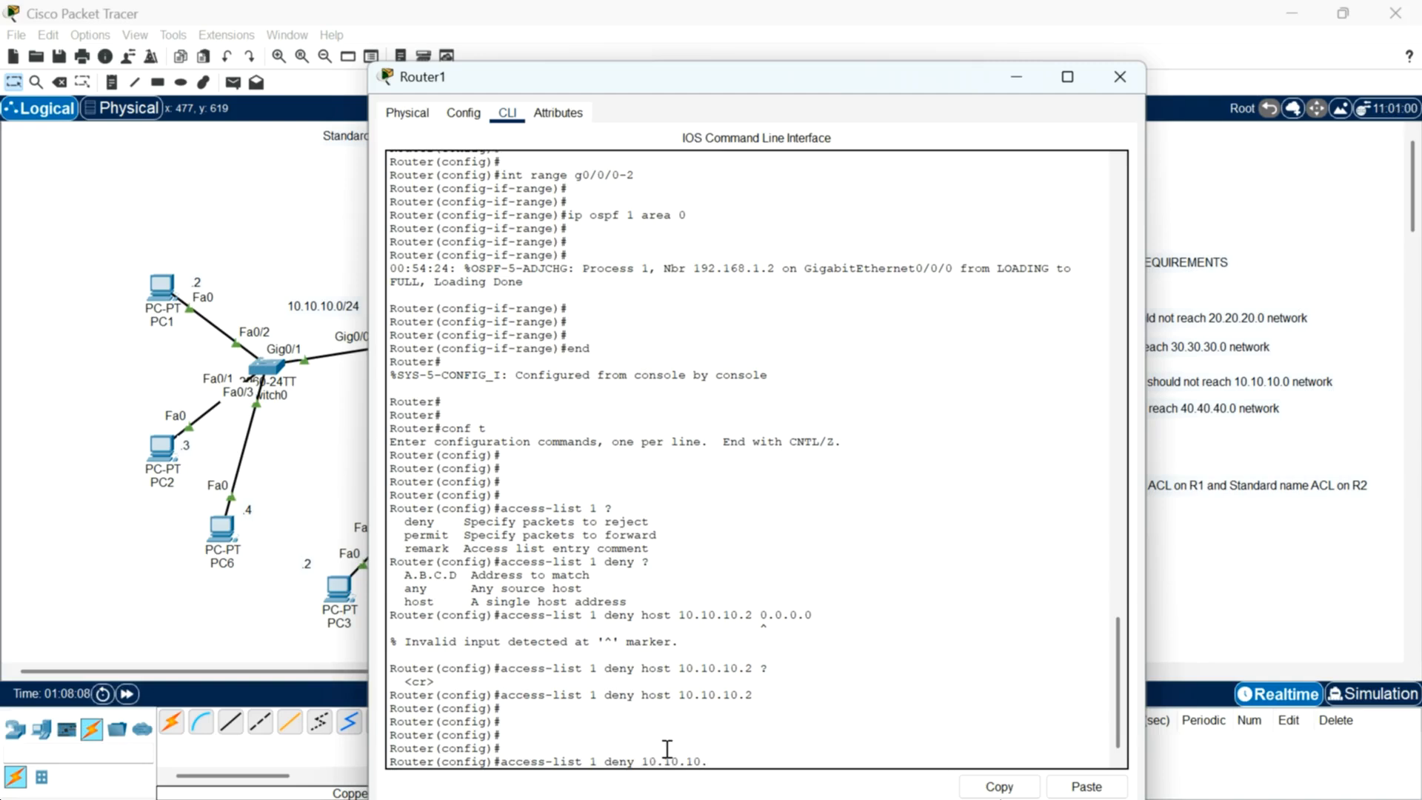
{"action": "type", "text": "4"}
{"action": "type", "text": "?"}
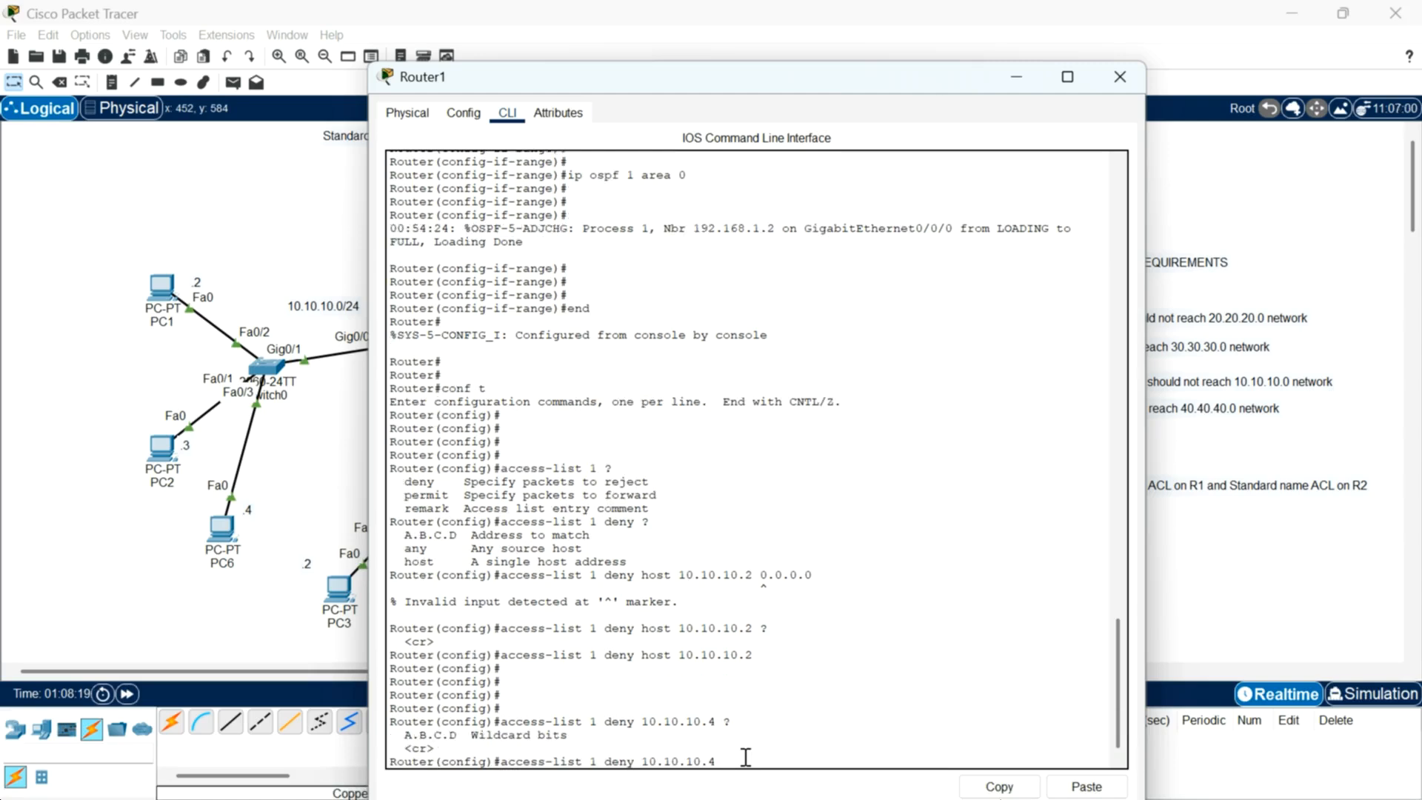
{"action": "type", "text": " 0.0.0.0"}
{"action": "key", "text": "Return"}
{"action": "key", "text": "Return"}
{"action": "key", "text": "Return"}
{"action": "key", "text": "Return"}
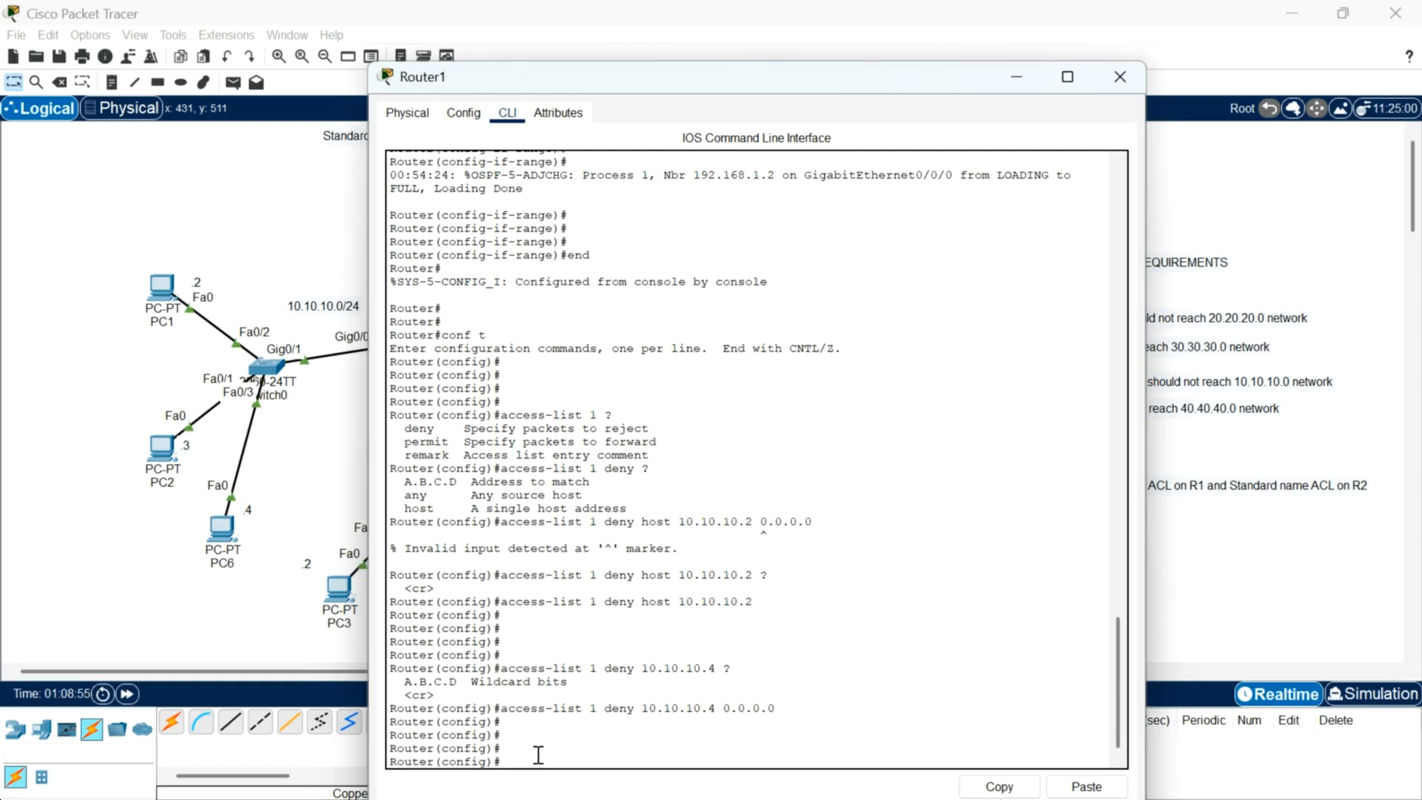
Step: Add an access-list 1 permit any entry
{"action": "type", "text": "ccess"}
{"action": "type", "text": "-"}
{"action": "type", "text": "list 1"}
{"action": "type", "text": " per"}
{"action": "type", "text": "mint"}
{"action": "key", "text": "BackSpace"}
{"action": "key", "text": "BackSpace"}
{"action": "type", "text": "t any"}
{"action": "key", "text": "Return"}
{"action": "key", "text": "Return"}
{"action": "key", "text": "Return"}
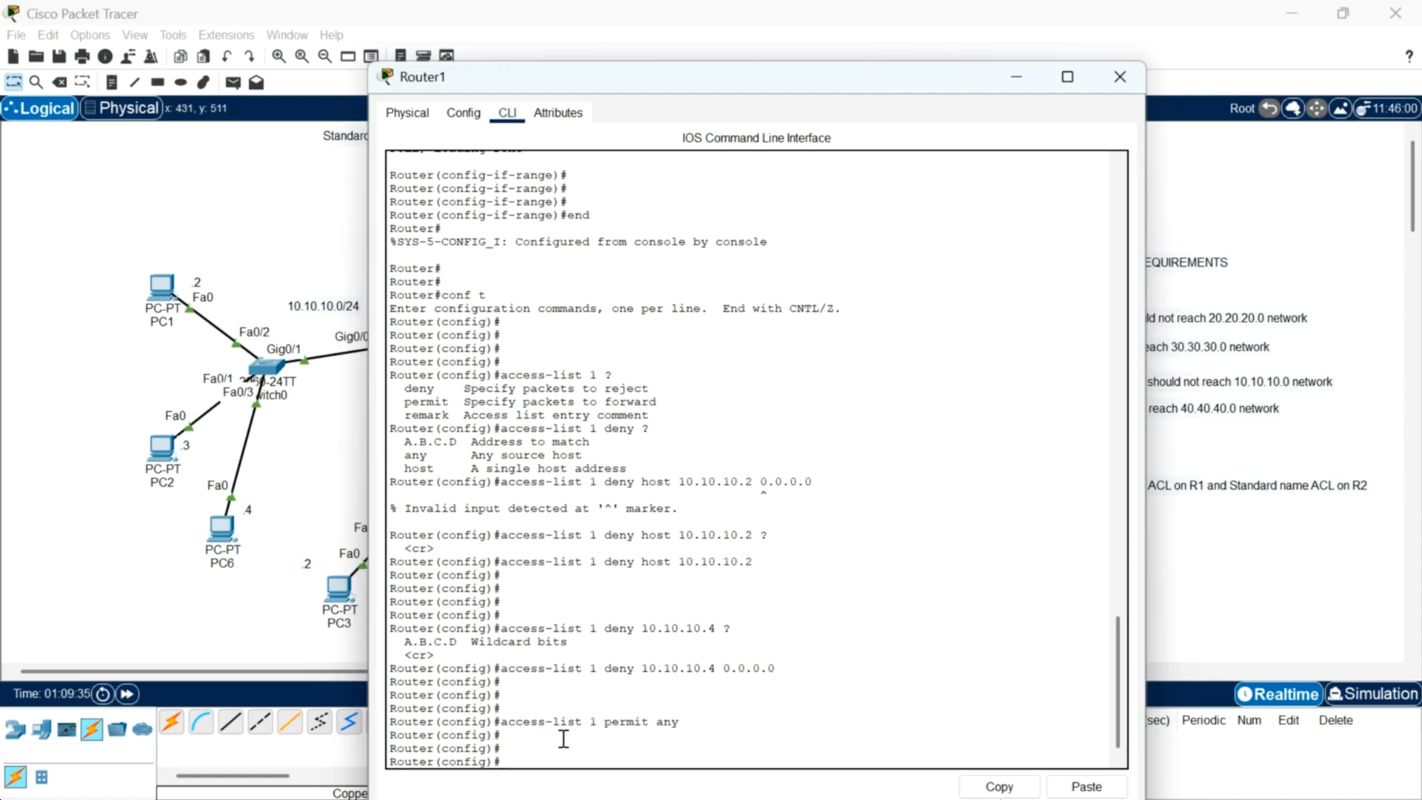
Step: Try to view context help for an access-list remark
{"action": "type", "text": "acc"}
{"action": "type", "text": "ess-l"}
{"action": "type", "text": "st reamr"}
{"action": "key", "text": "BackSpace"}
{"action": "key", "text": "BackSpace"}
{"action": "key", "text": "BackSpace"}
{"action": "type", "text": "mark ?"}
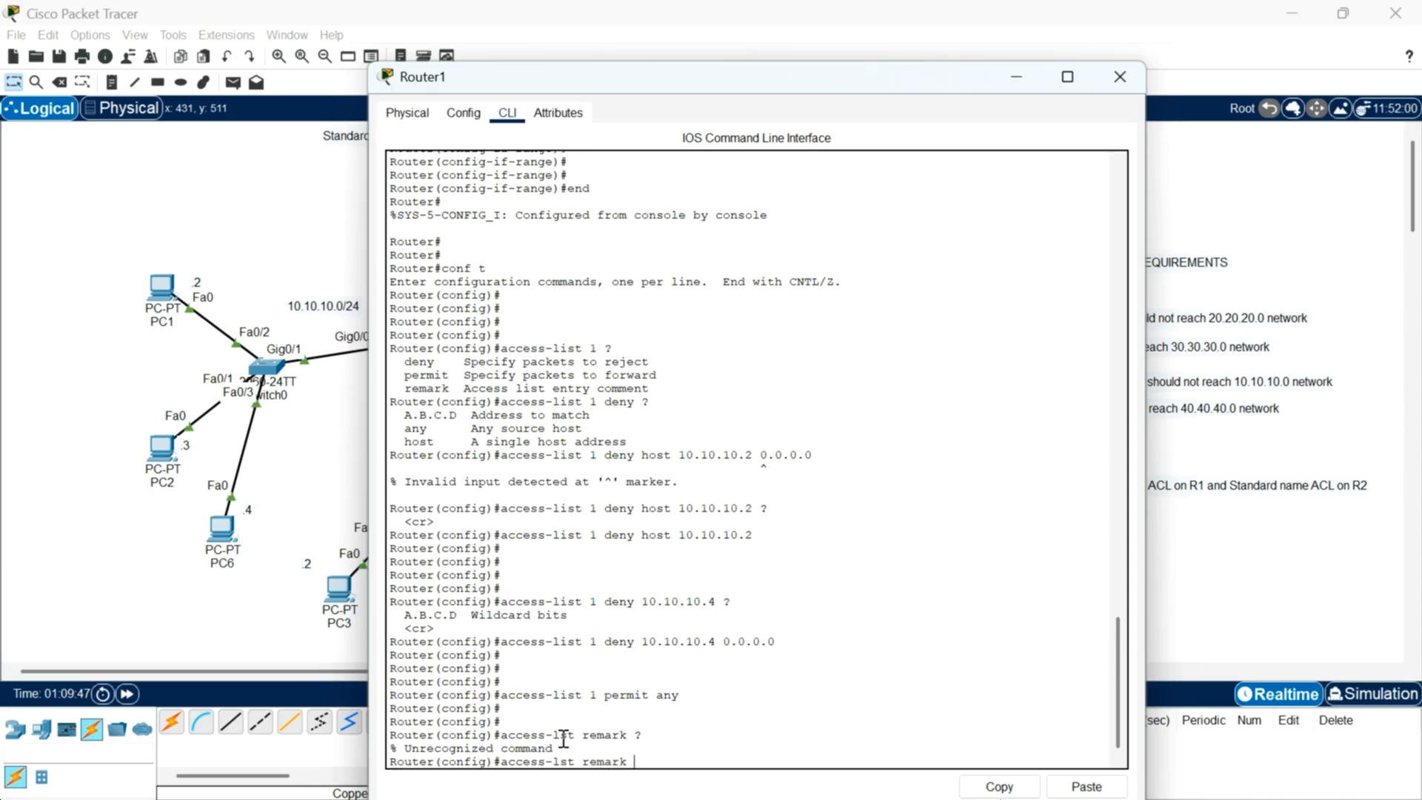
Step: Correct the command and view context help for the access-list 1 remark option
{"action": "key", "text": "BackSpace"}
{"action": "key", "text": "BackSpace"}
{"action": "key", "text": "BackSpace"}
{"action": "key", "text": "BackSpace"}
{"action": "key", "text": "BackSpace"}
{"action": "key", "text": "BackSpace"}
{"action": "key", "text": "BackSpace"}
{"action": "key", "text": "BackSpace"}
{"action": "type", "text": "t 1"}
{"action": "key", "text": "BackSpace"}
{"action": "key", "text": "BackSpace"}
{"action": "type", "text": "ist 1 remark ?"}
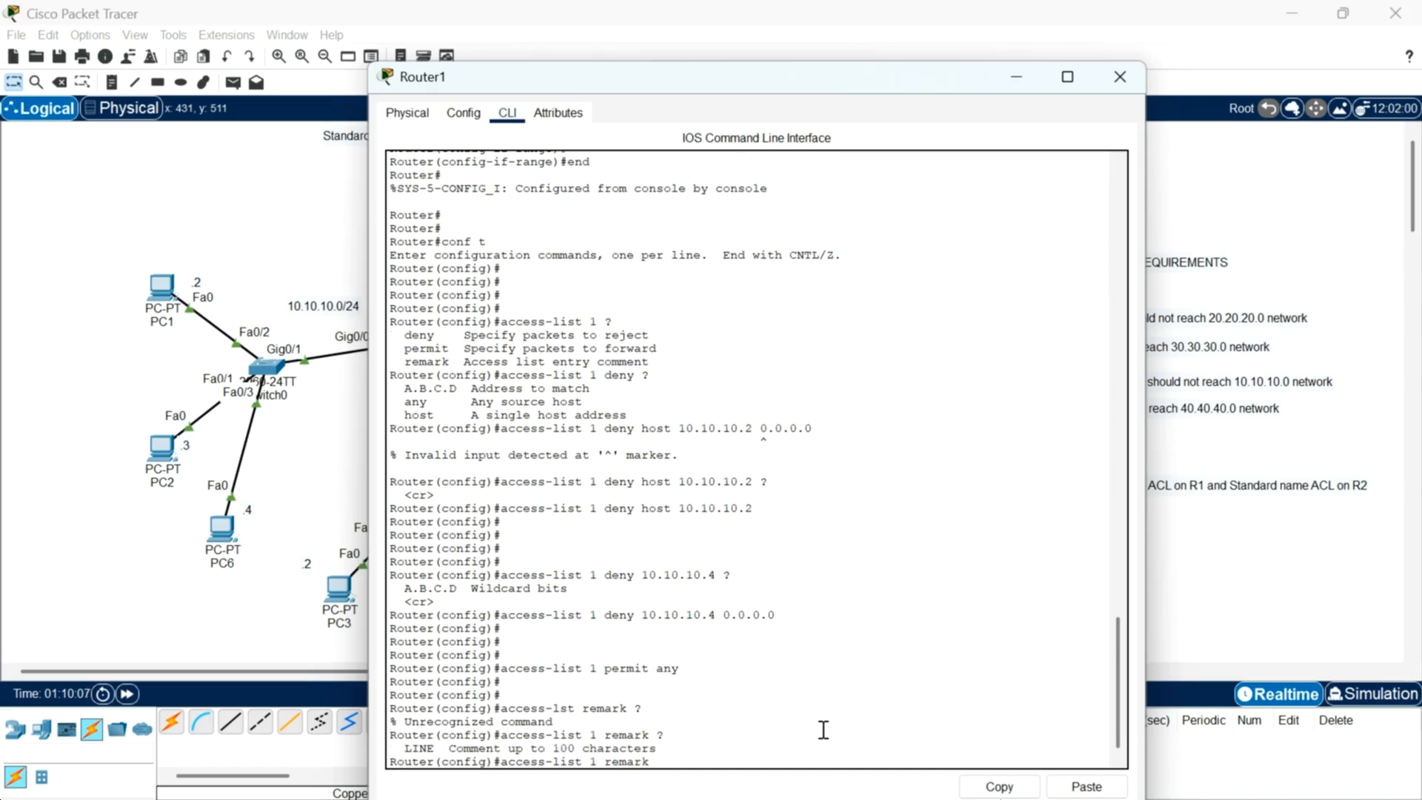
Step: Add the remark To-Deny-PC2-$-PC6 to access-list 1
{"action": "type", "text": "To-Deny -PC2 -$"}
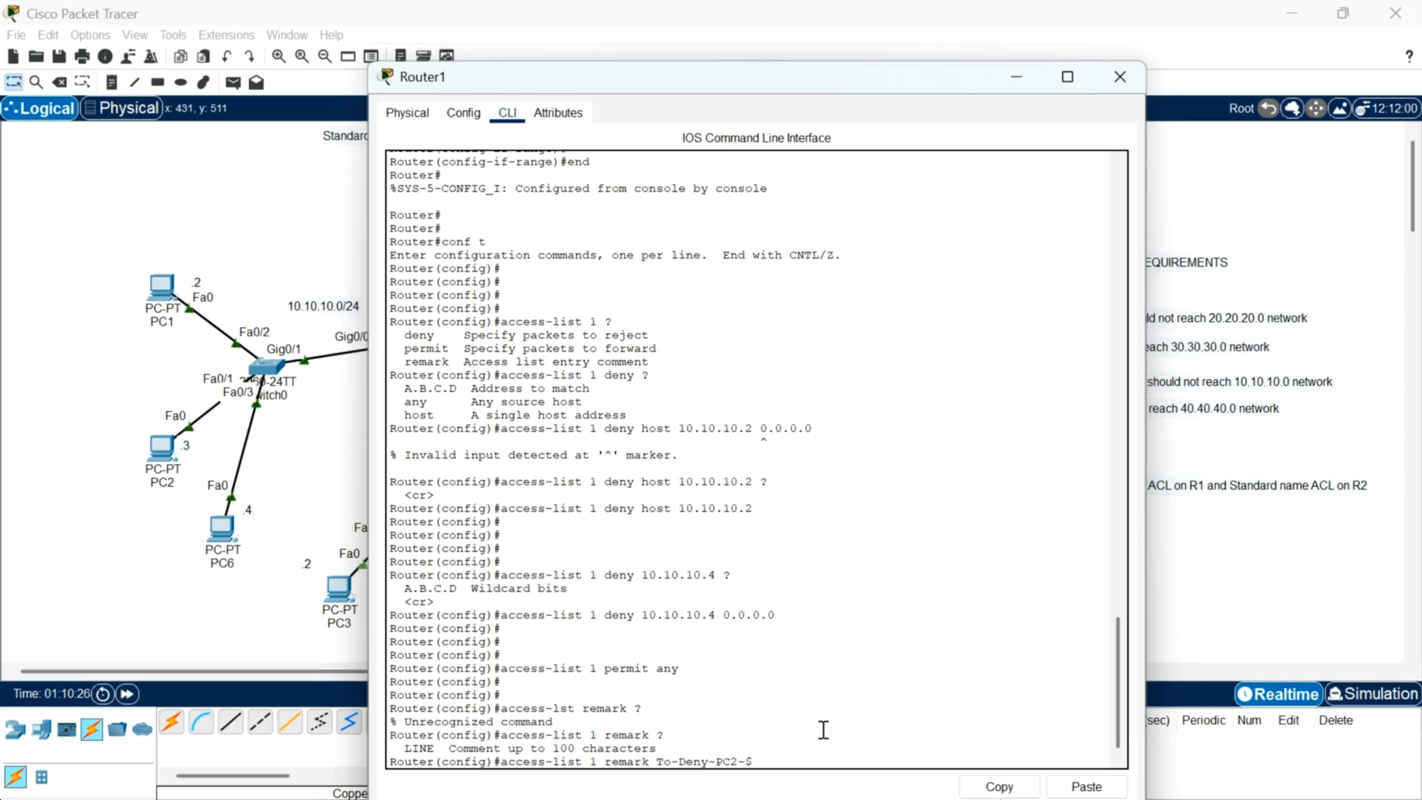
{"action": "type", "text": "-PC6"}
{"action": "key", "text": "Return"}
{"action": "key", "text": "Return"}
{"action": "key", "text": "Return"}
{"action": "key", "text": "Return"}
{"action": "key", "text": "Return"}
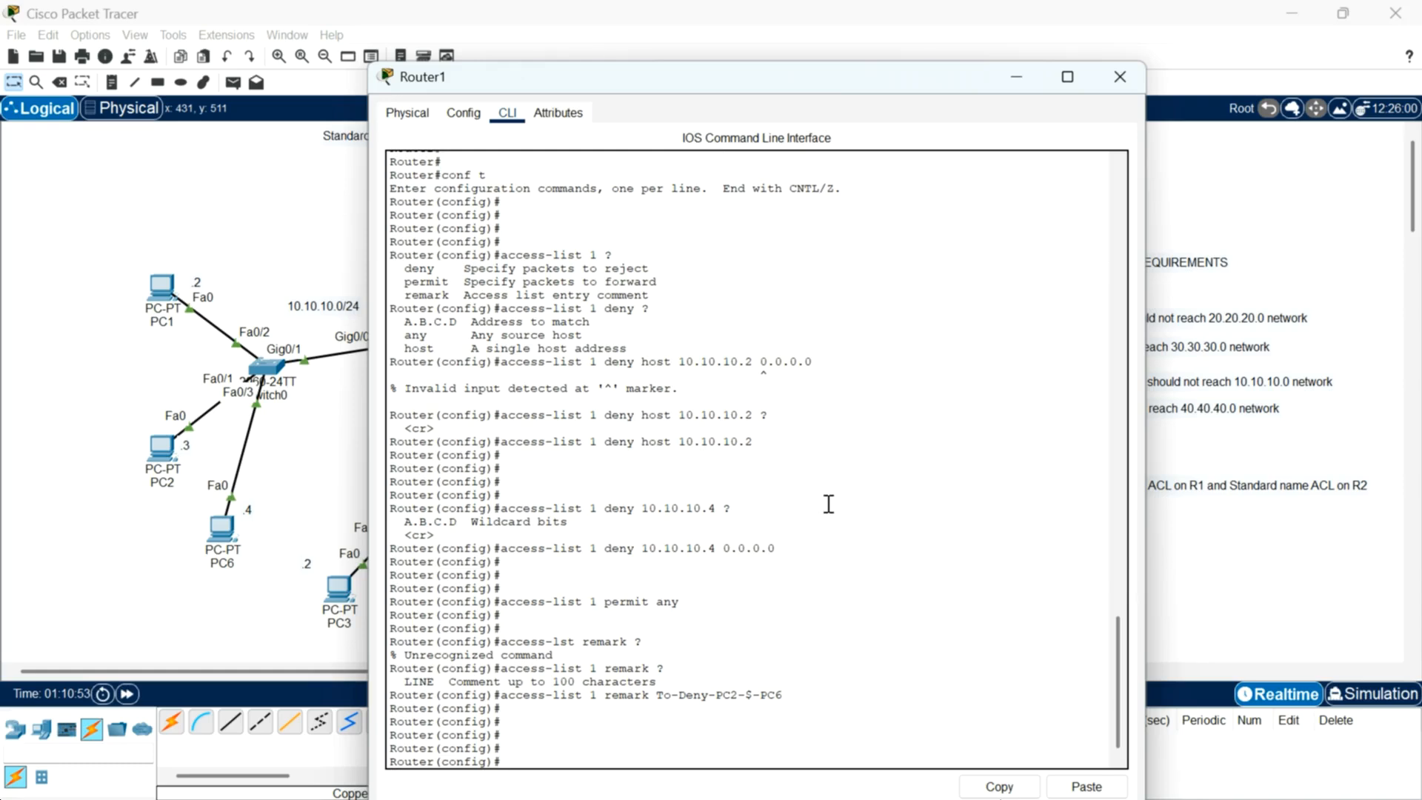
Step: Enter interface configuration for g0/0/2 on Router1
{"action": "left_click_drag", "start_coordinate": [978, 79], "coordinate": [1135, 343]}
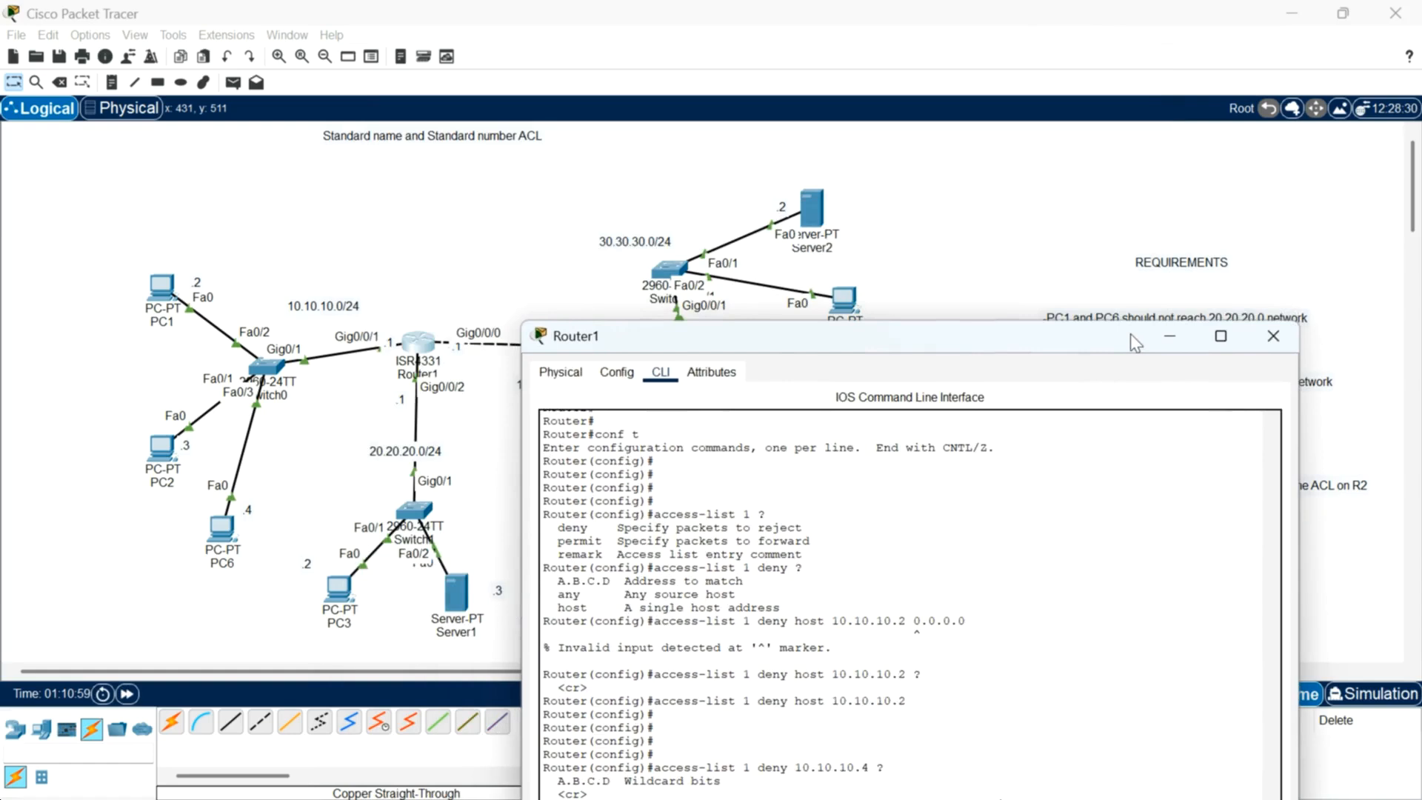
{"action": "left_click_drag", "start_coordinate": [1131, 334], "coordinate": [1148, 544]}
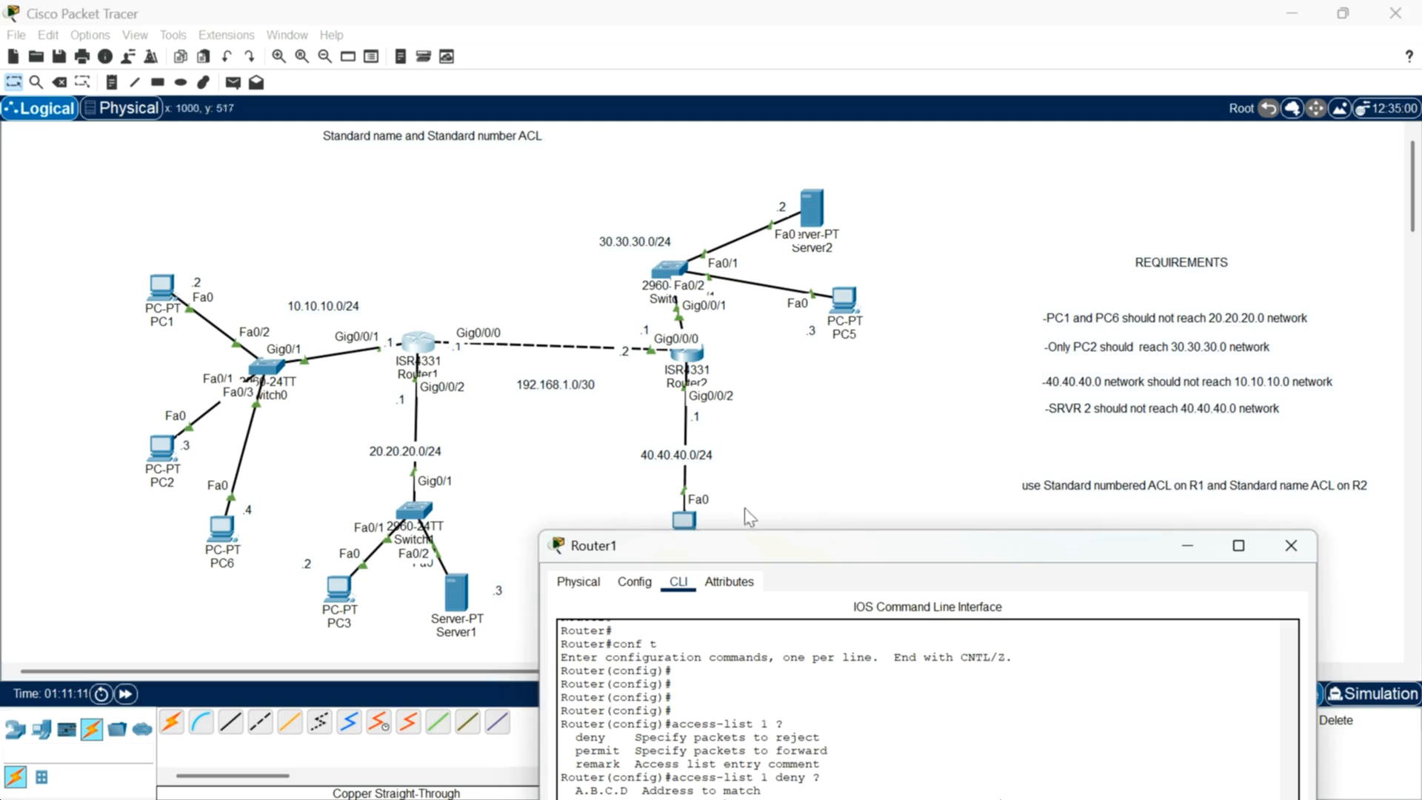
{"action": "left_click_drag", "start_coordinate": [817, 546], "coordinate": [832, 54]}
{"action": "left_click", "coordinate": [717, 718]}
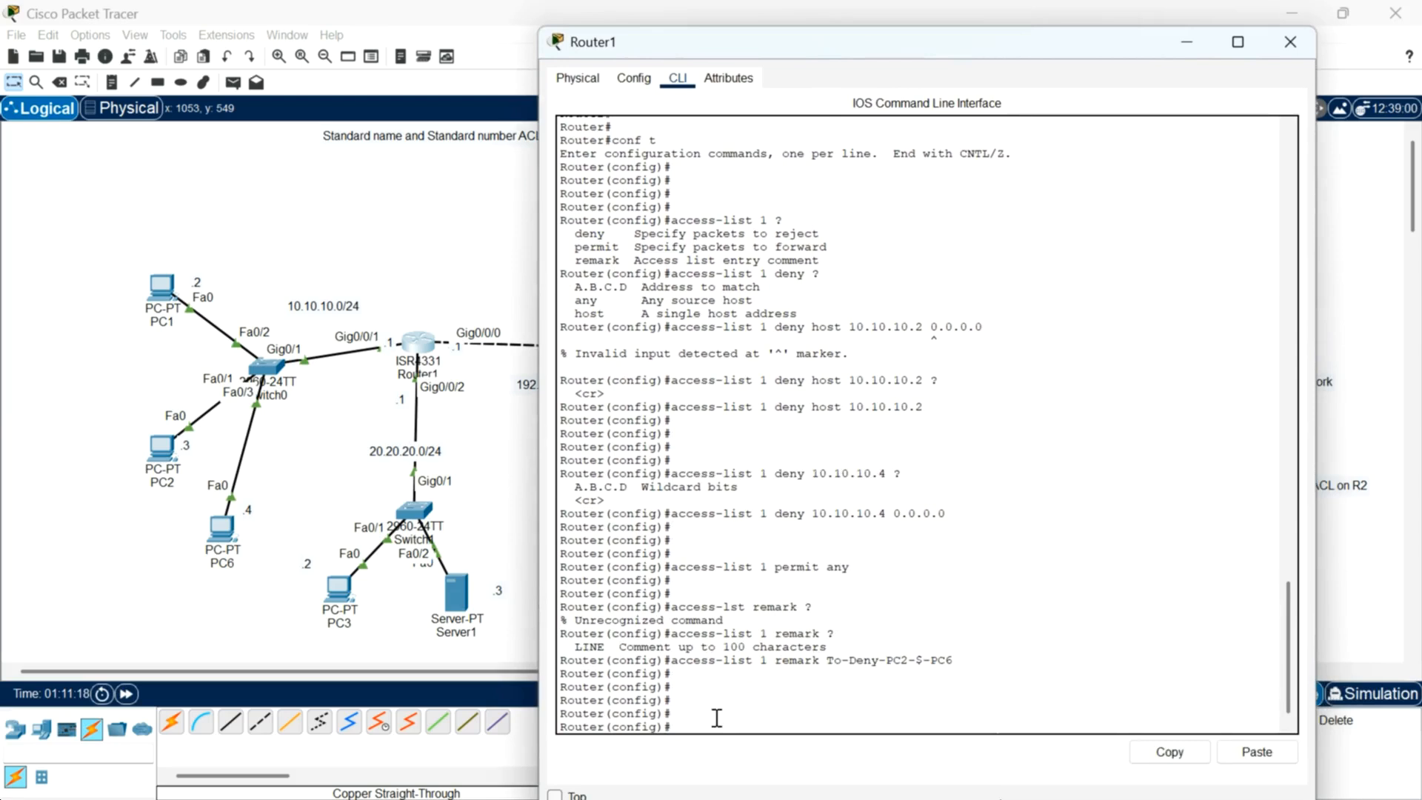
{"action": "type", "text": "int g0/0/2"}
{"action": "key", "text": "Return"}
{"action": "key", "text": "Return"}
{"action": "key", "text": "Return"}
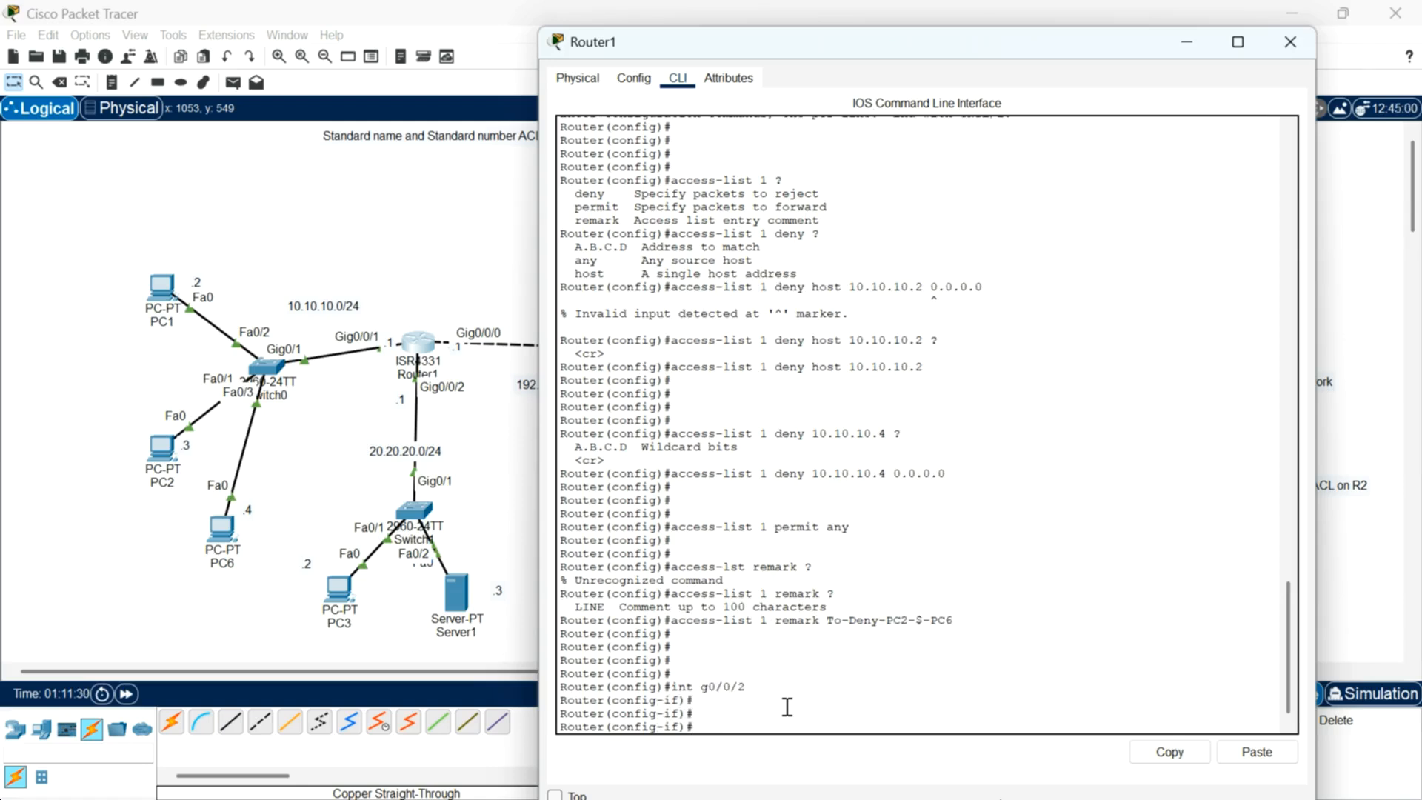
Step: Apply access-list 1 outbound on interface g0/0/2 with ip access-group
{"action": "type", "text": "ip access-group"}
{"action": "type", "text": "1"}
{"action": "key", "text": "BackSpace"}
{"action": "type", "text": "?1"}
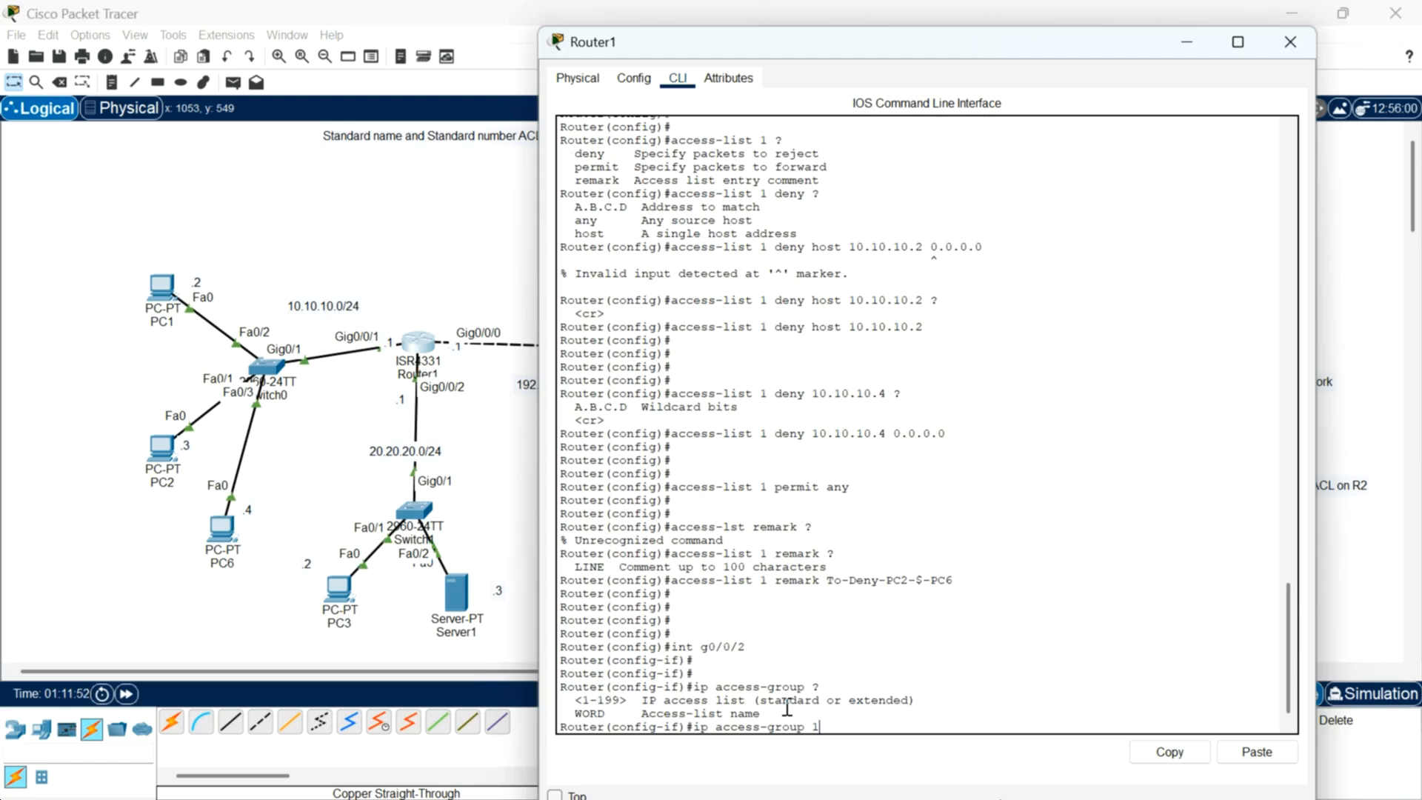
{"action": "type", "text": " ?"}
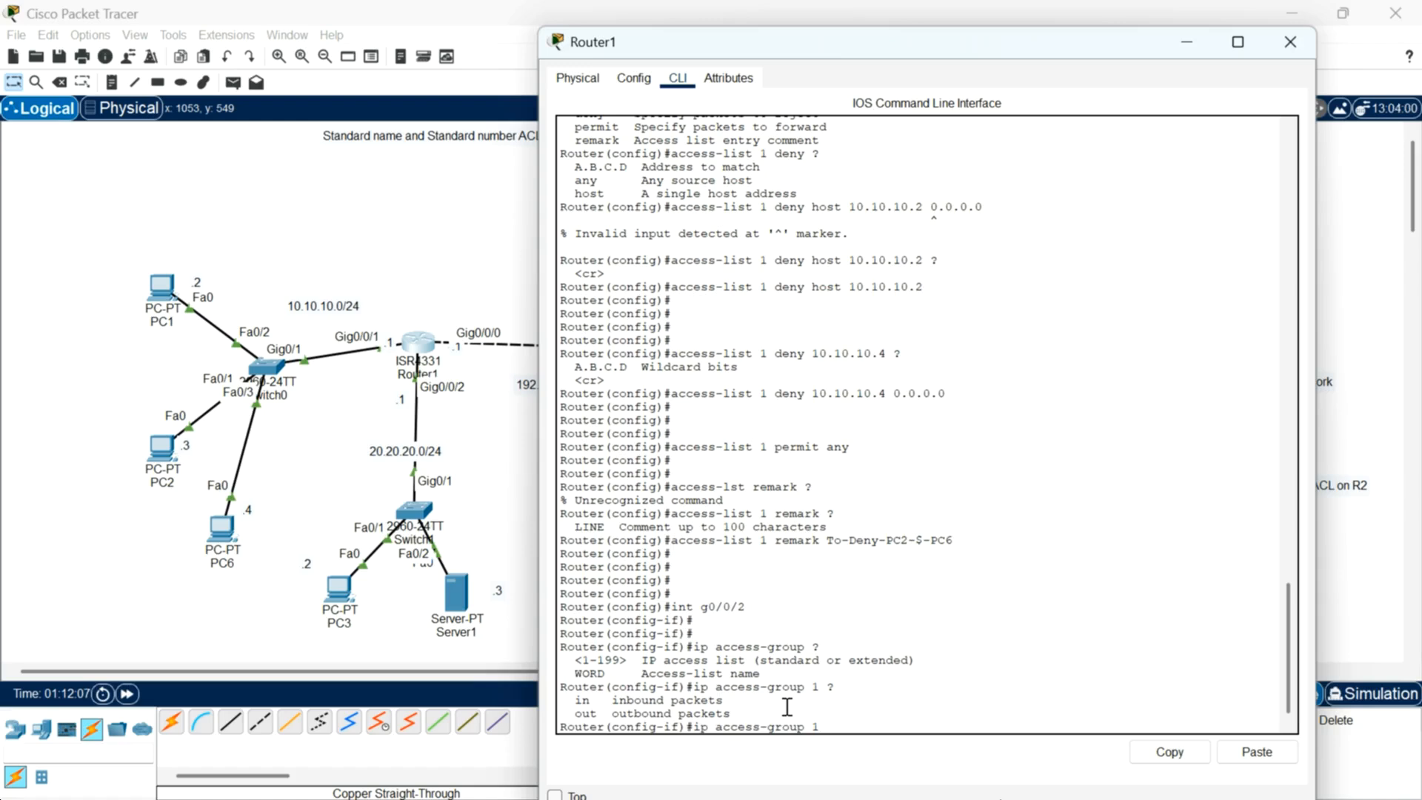
{"action": "type", "text": "out"}
{"action": "key", "text": "Return"}
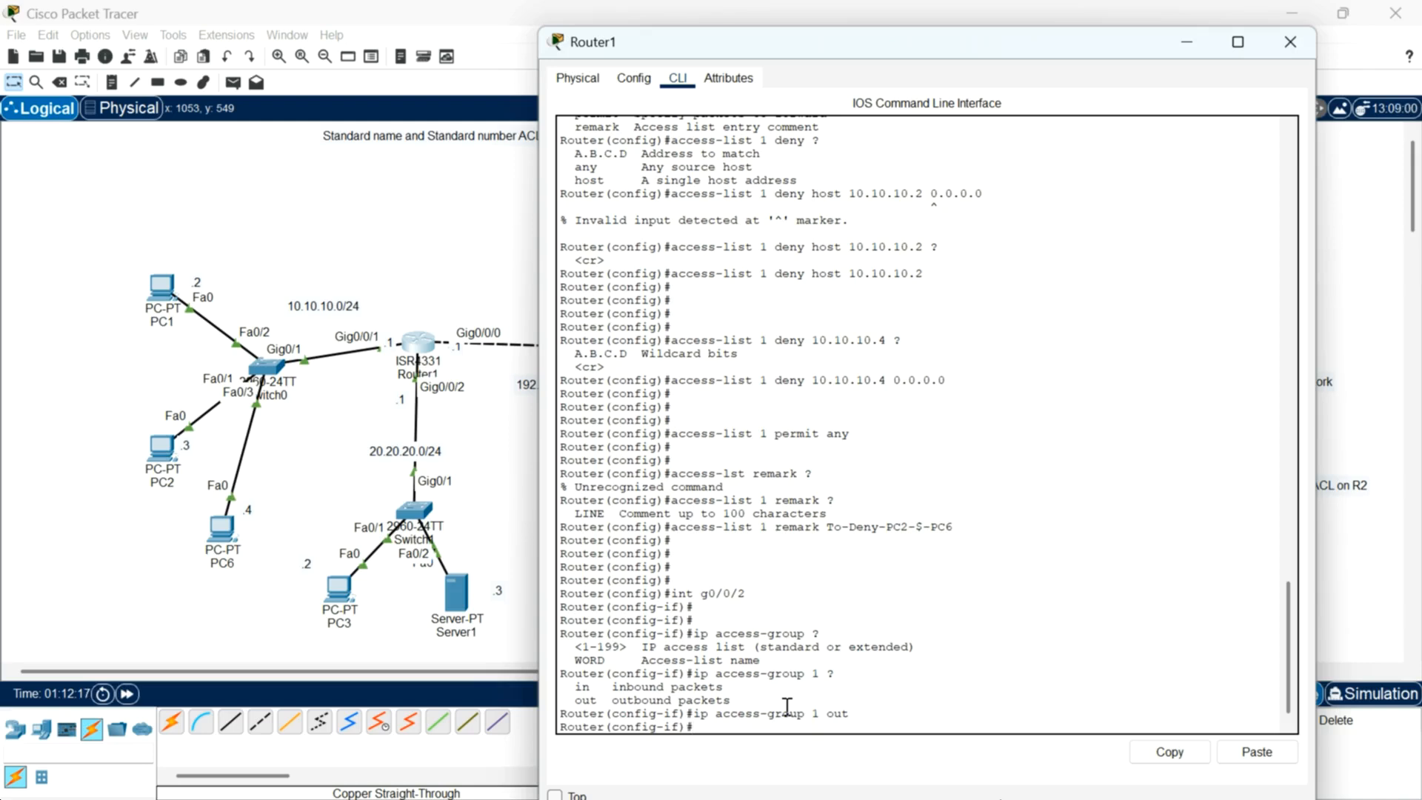
{"action": "key", "text": "Return"}
{"action": "key", "text": "Return"}
{"action": "key", "text": "Return"}
{"action": "key", "text": "Return"}
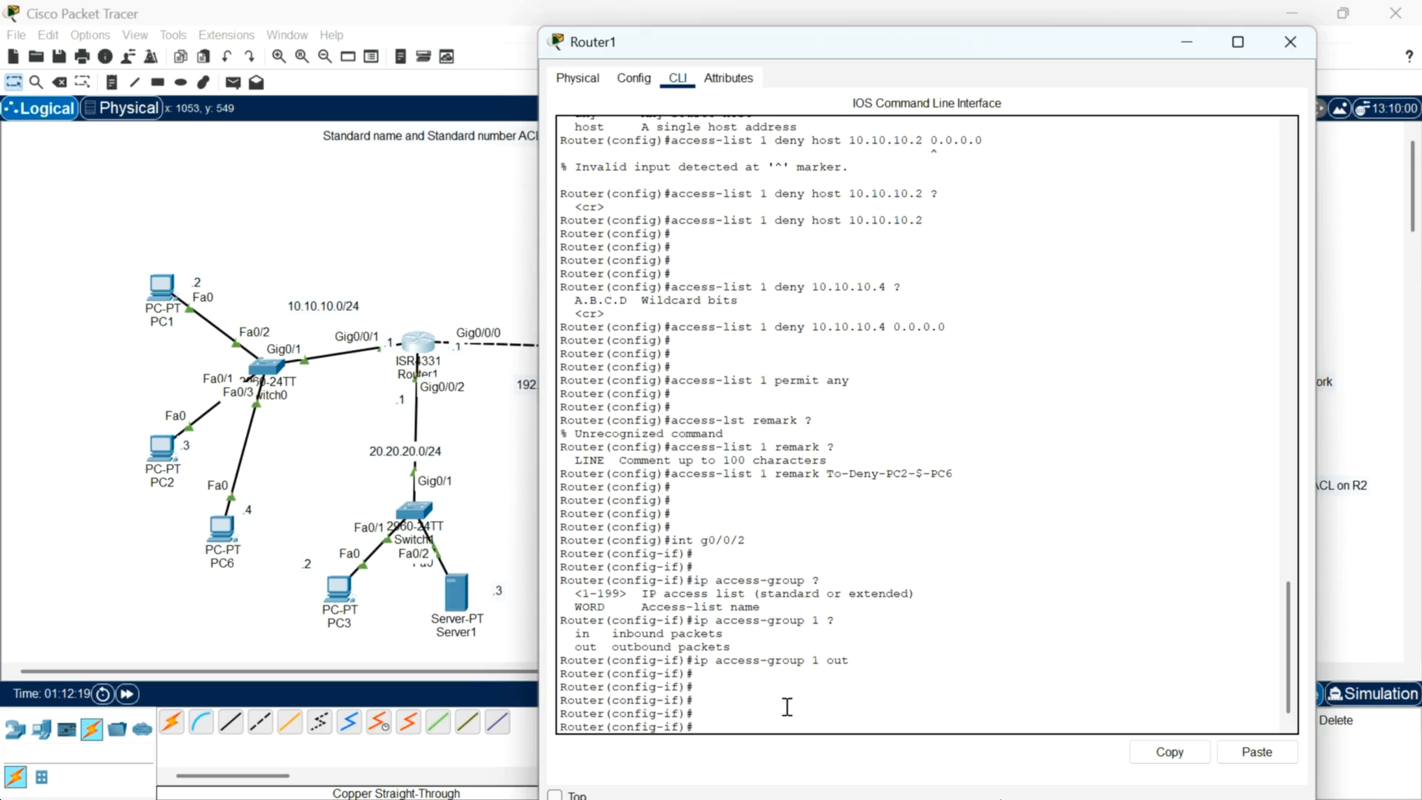
Step: Exit configuration mode and display the access lists on Router1
{"action": "type", "text": "end"}
{"action": "key", "text": "Return"}
{"action": "key", "text": "Return"}
{"action": "type", "text": "show"}
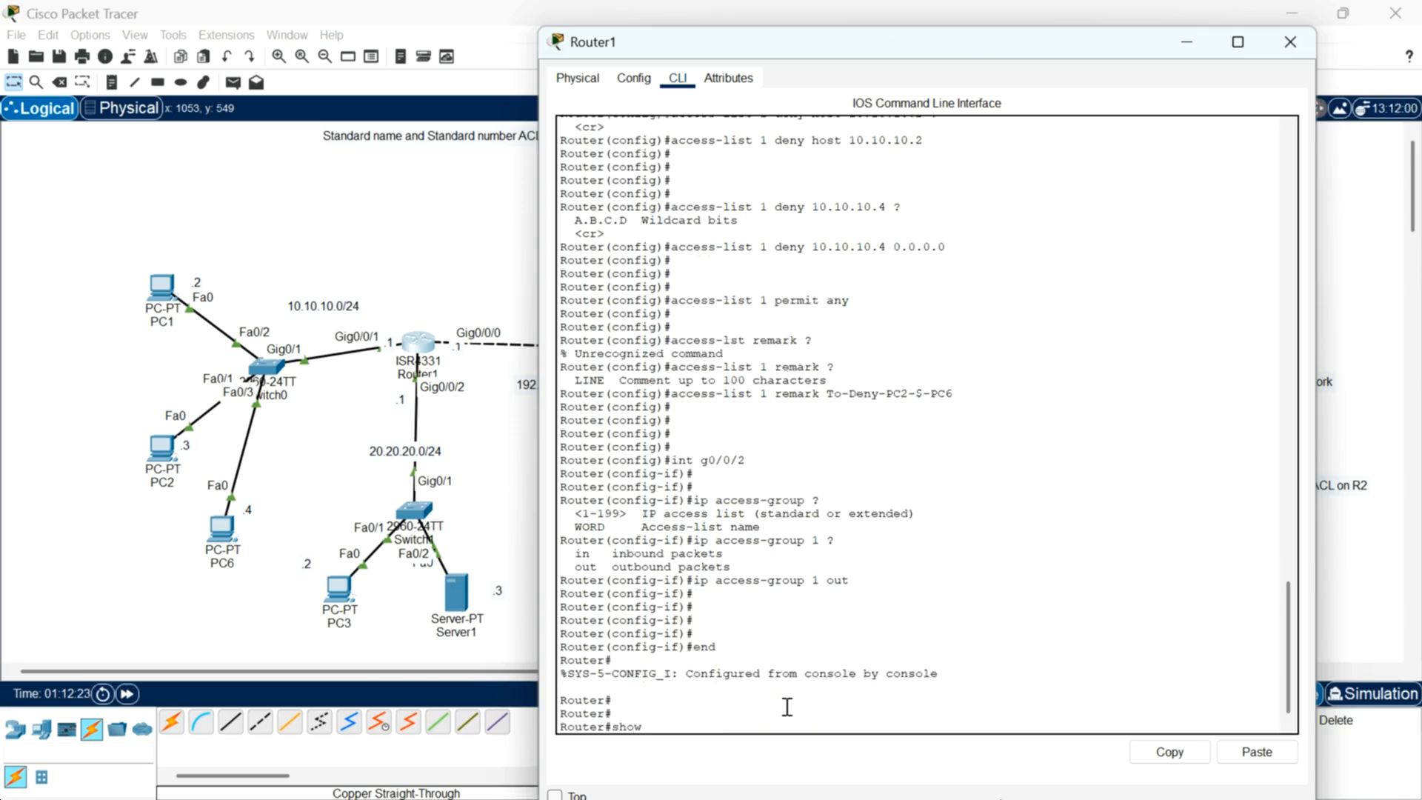
{"action": "type", "text": " access -list"}
{"action": "key", "text": "Return"}
{"action": "key", "text": "Return"}
{"action": "key", "text": "Return"}
{"action": "key", "text": "Return"}
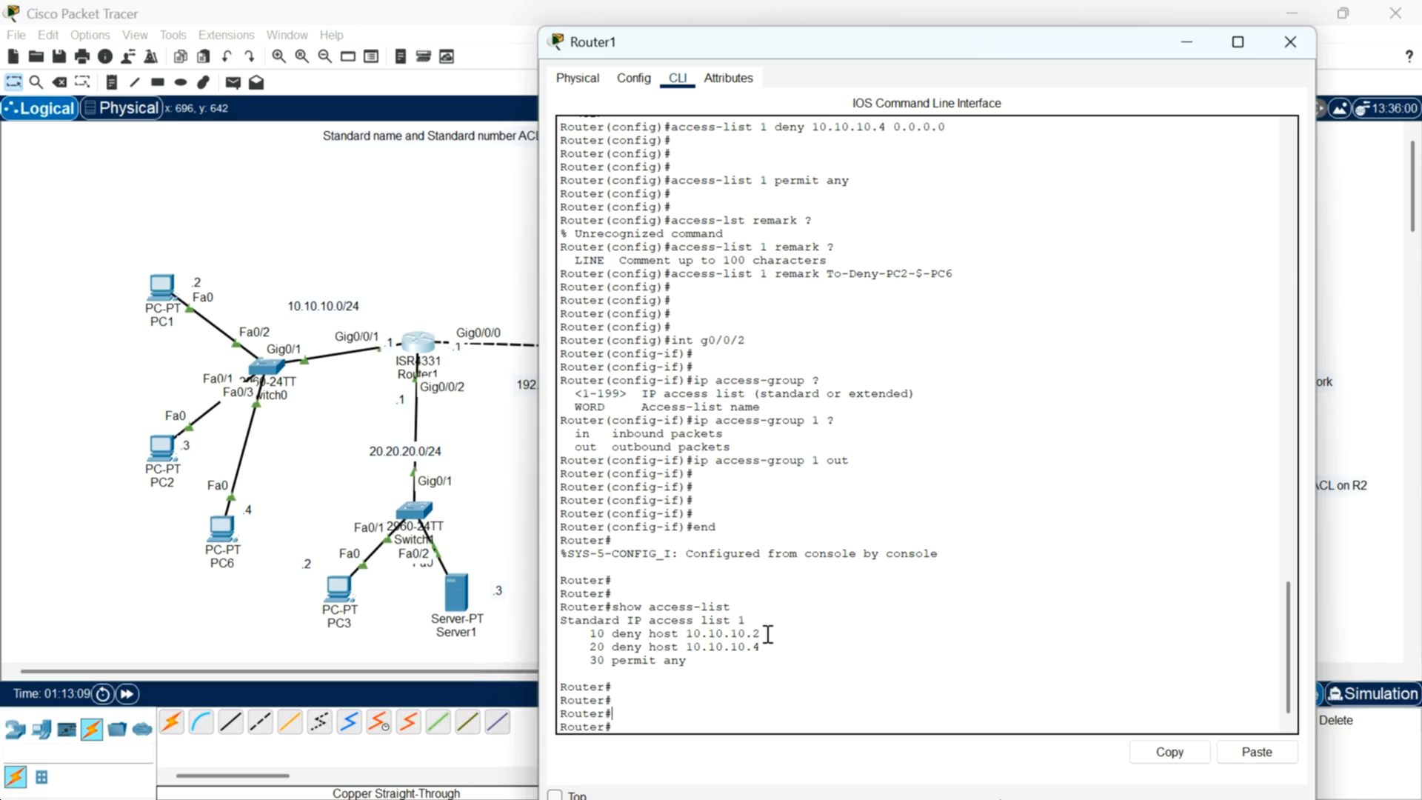
Step: Open PC1's command prompt and ping 20.20.20.2
{"action": "left_click_drag", "start_coordinate": [762, 635], "coordinate": [729, 635]}
{"action": "left_click_drag", "start_coordinate": [1137, 52], "coordinate": [1084, 143]}
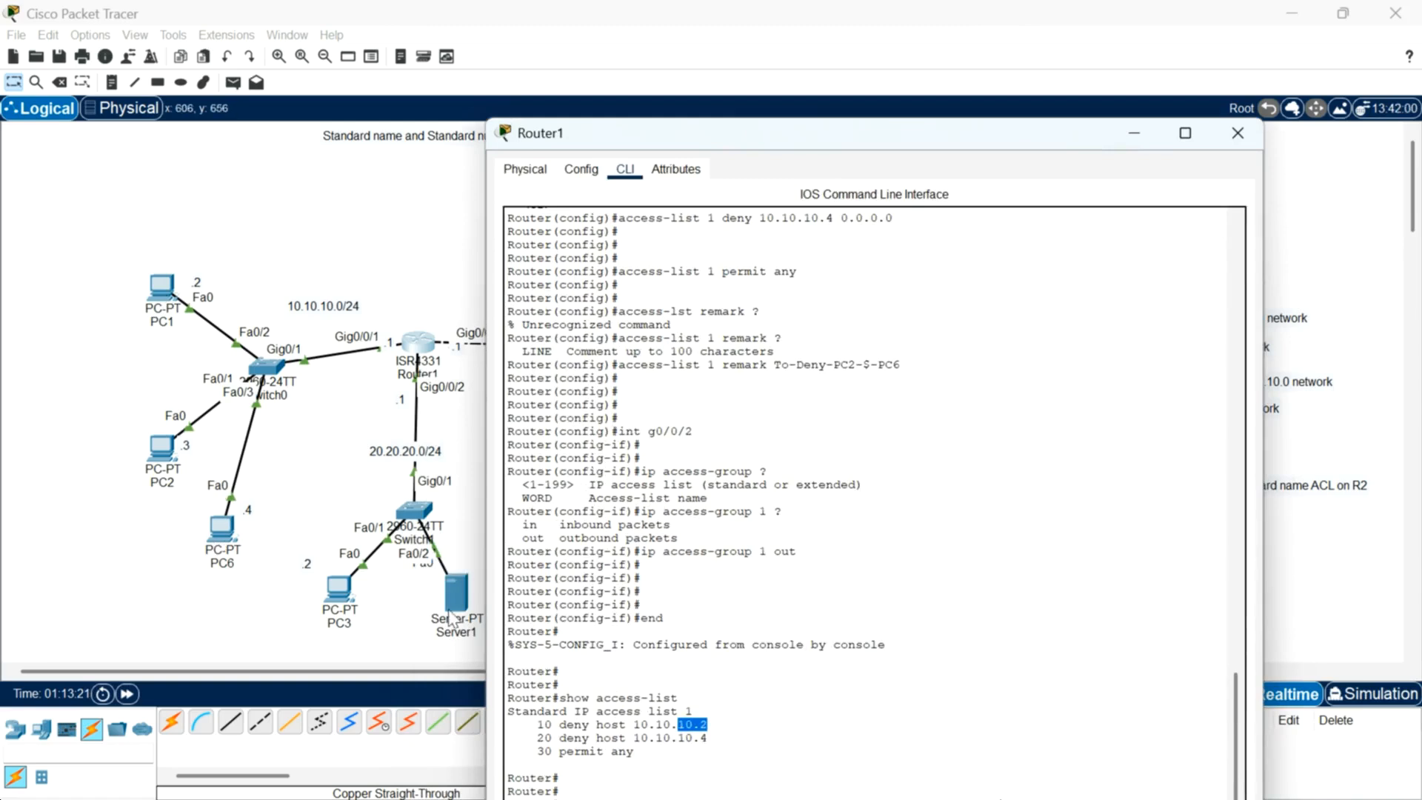
{"action": "left_click", "coordinate": [161, 285]}
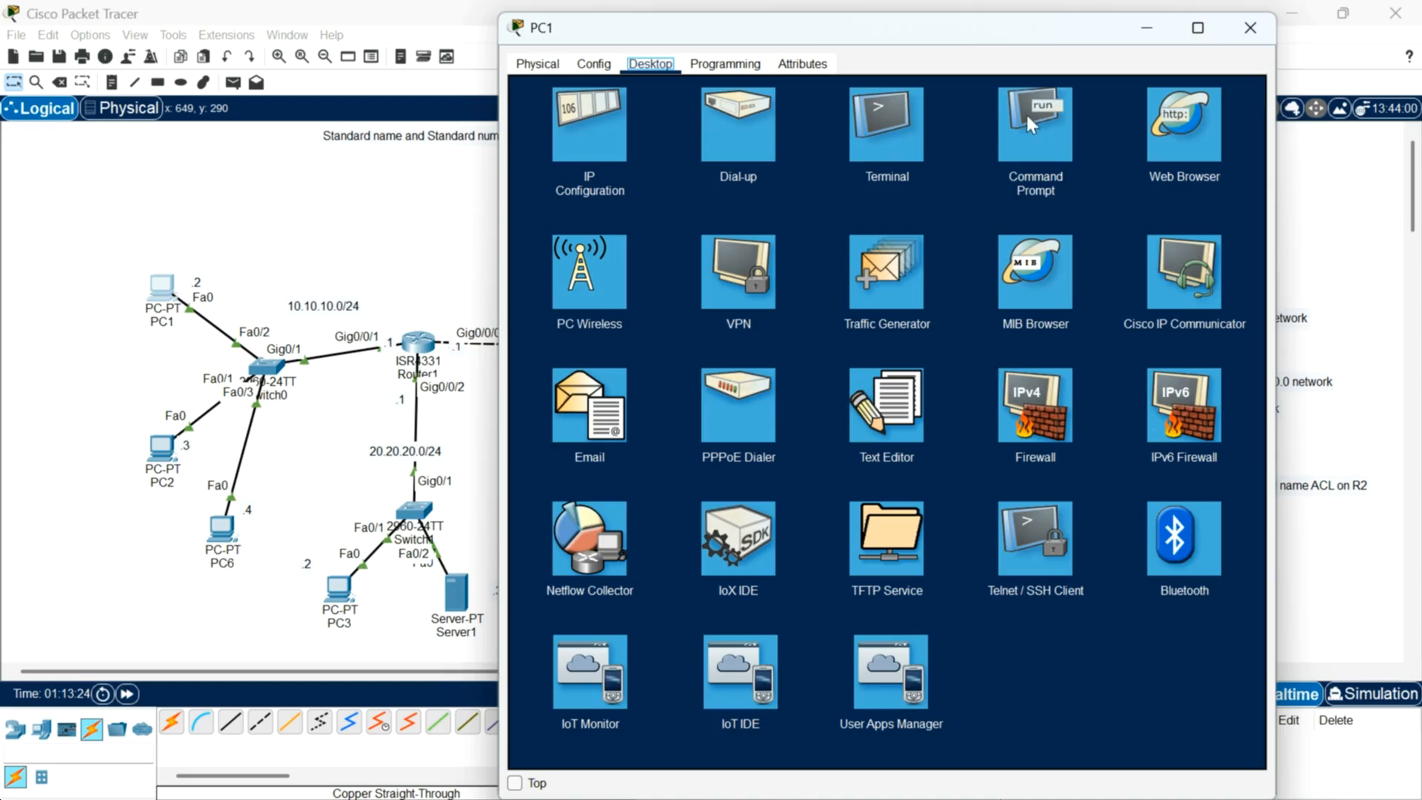
{"action": "left_click", "coordinate": [1030, 117]}
{"action": "left_click", "coordinate": [945, 691]}
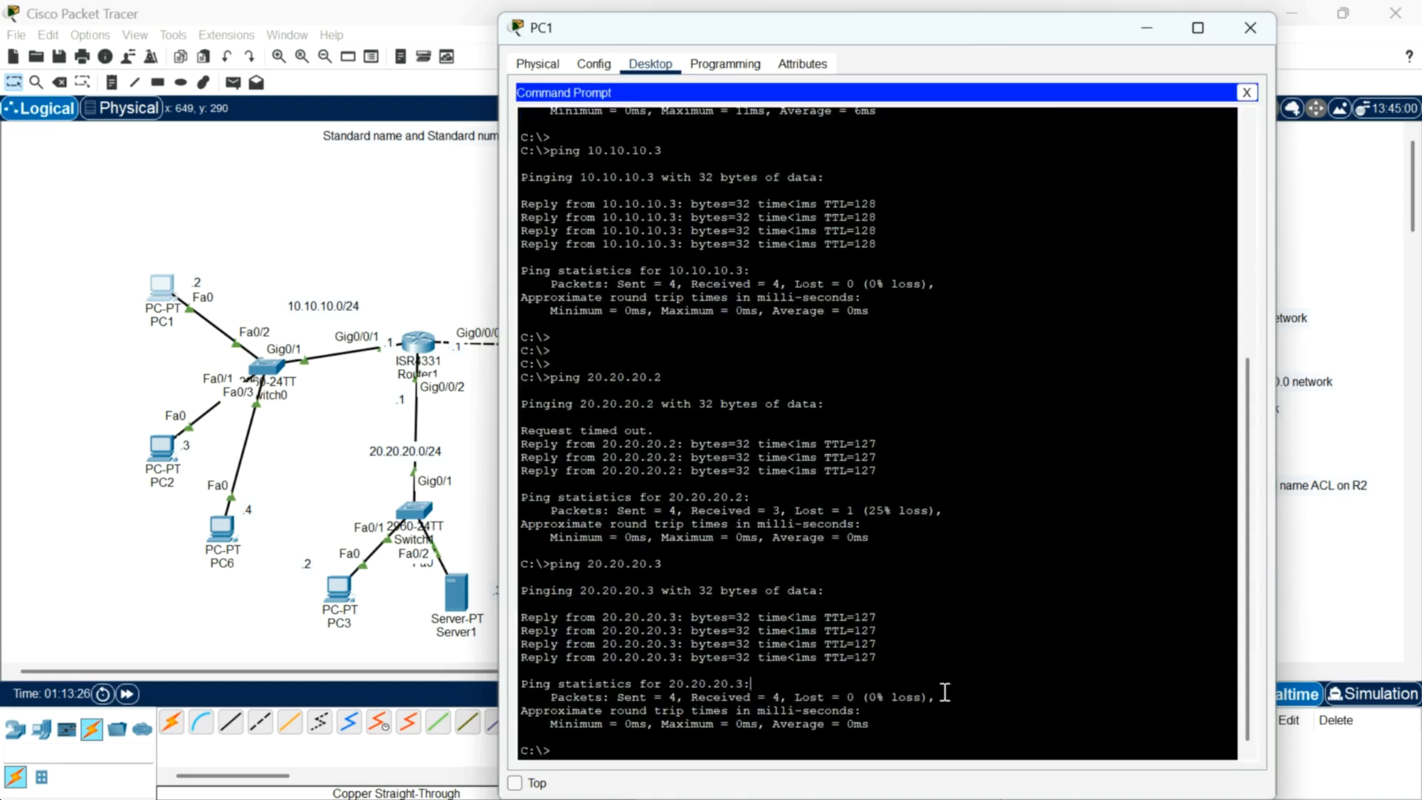
{"action": "key", "text": "Return"}
{"action": "key", "text": "Return"}
{"action": "key", "text": "Return"}
{"action": "key", "text": "Return"}
{"action": "key", "text": "Return"}
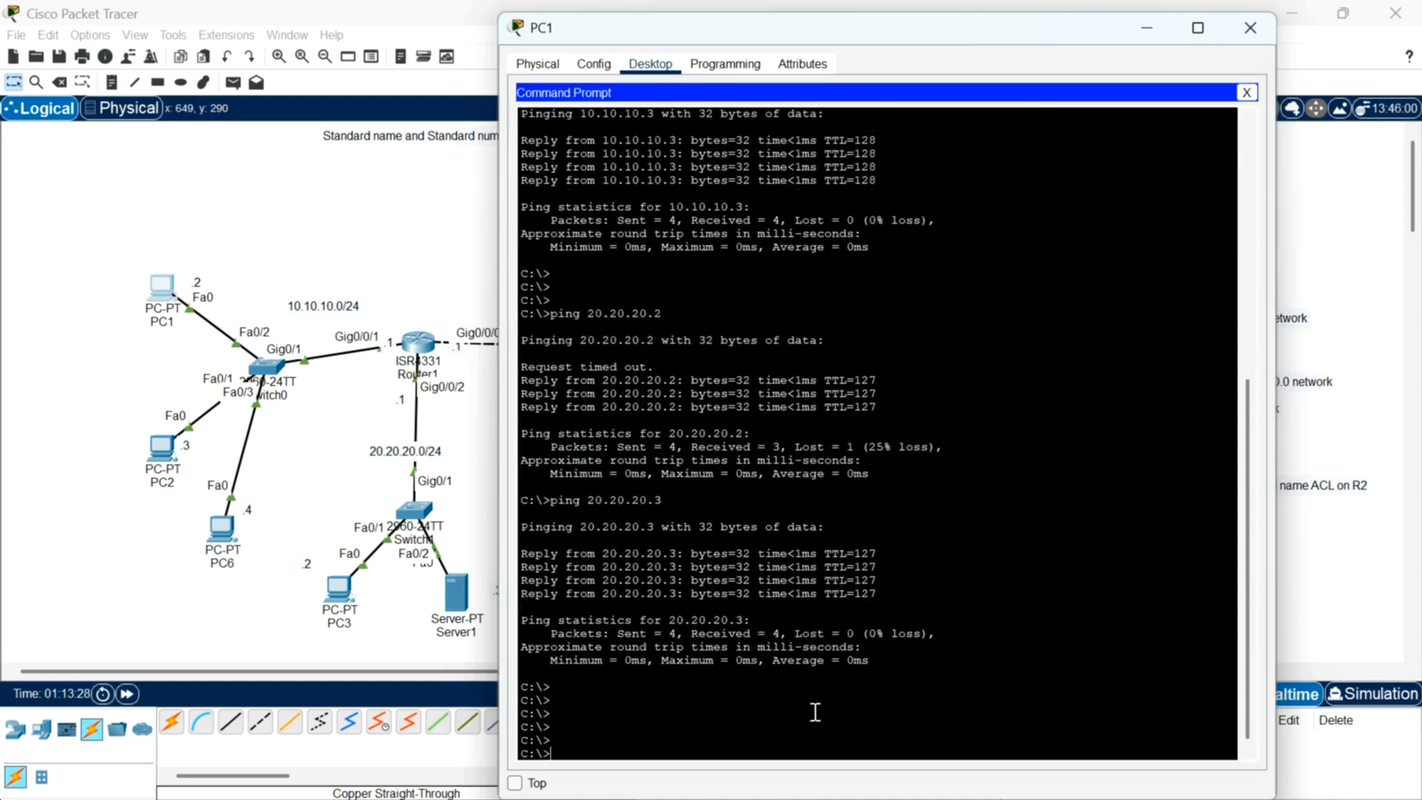
{"action": "type", "text": "ping 20.20.20.2"}
{"action": "key", "text": "Return"}
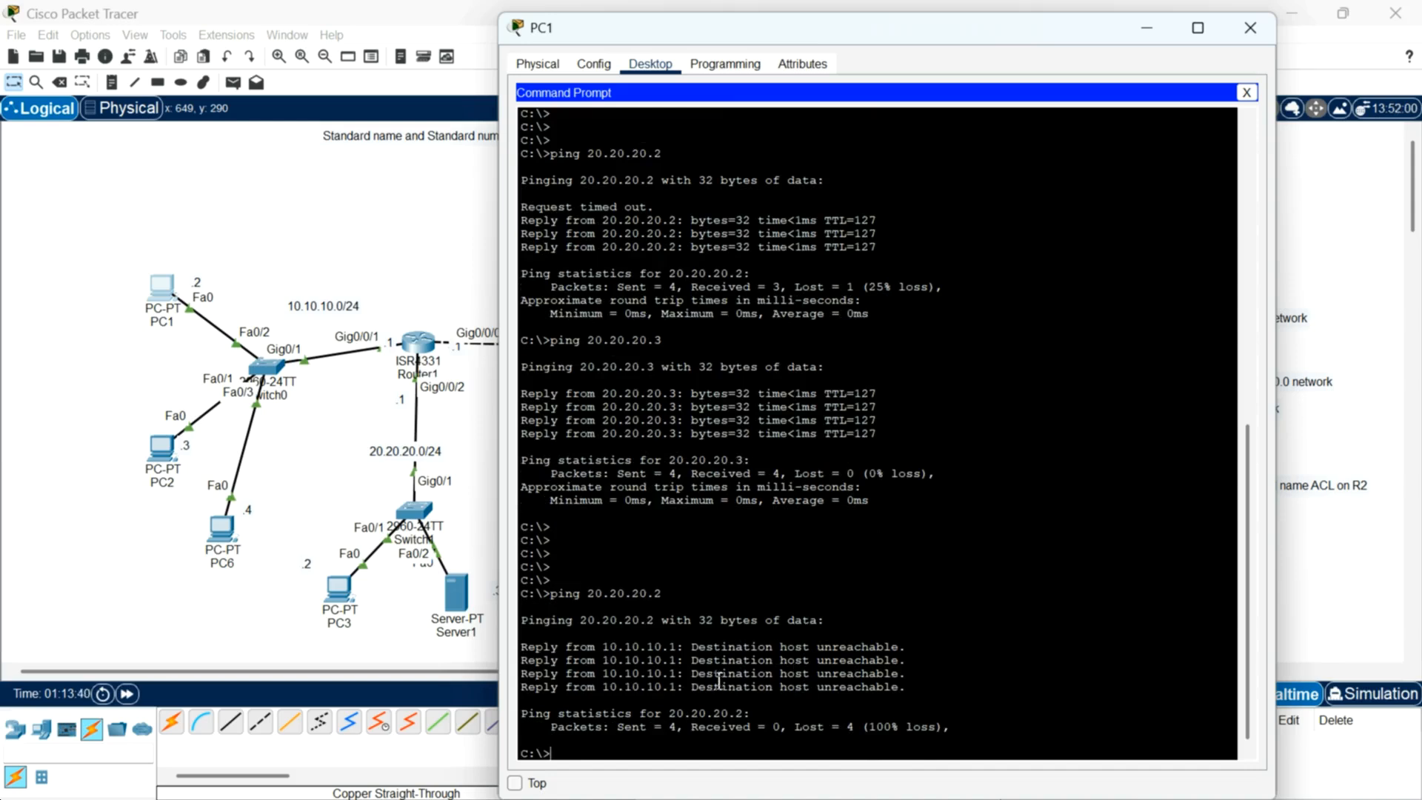
Step: Open PC2's command prompt and ping 20.20.20.2
{"action": "left_click", "coordinate": [154, 453]}
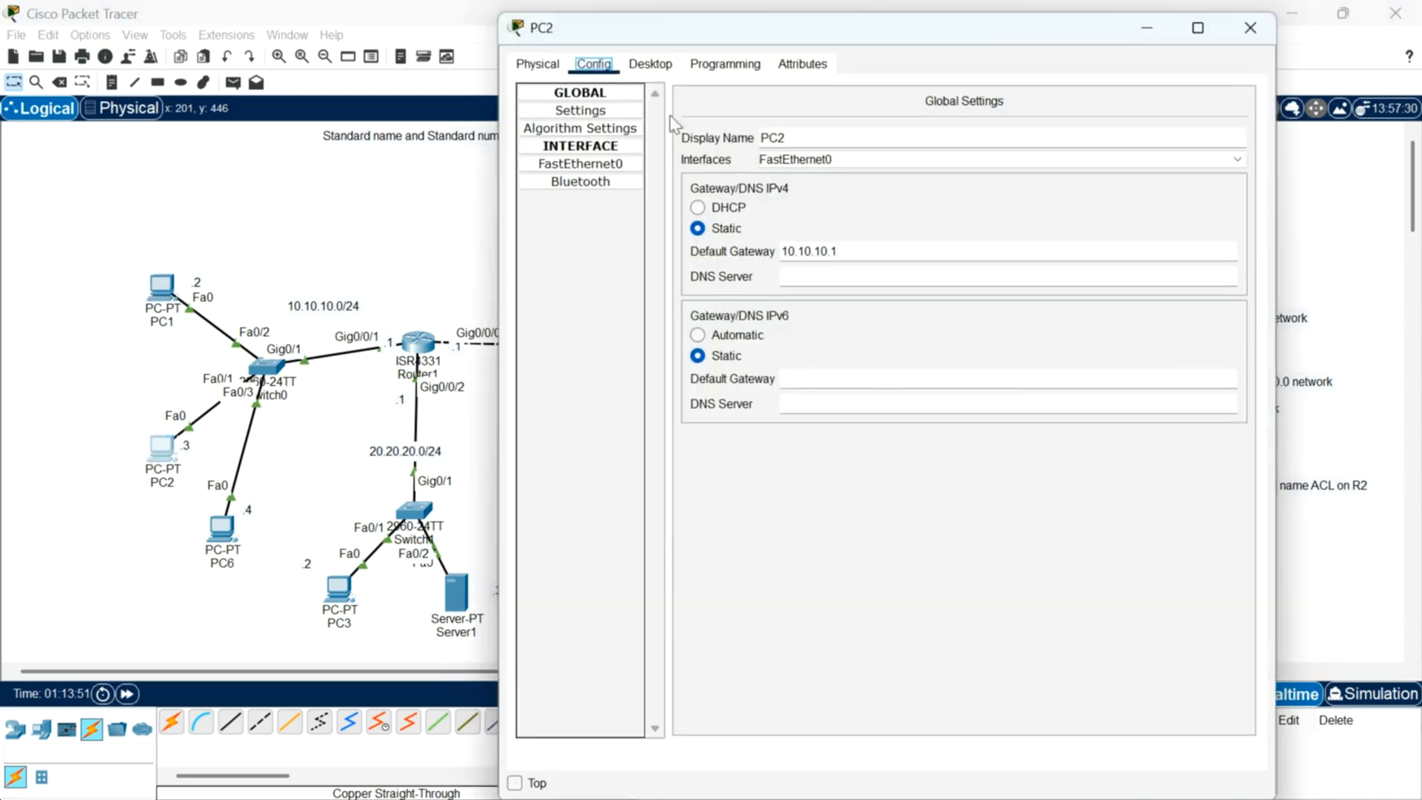
{"action": "left_click", "coordinate": [651, 63]}
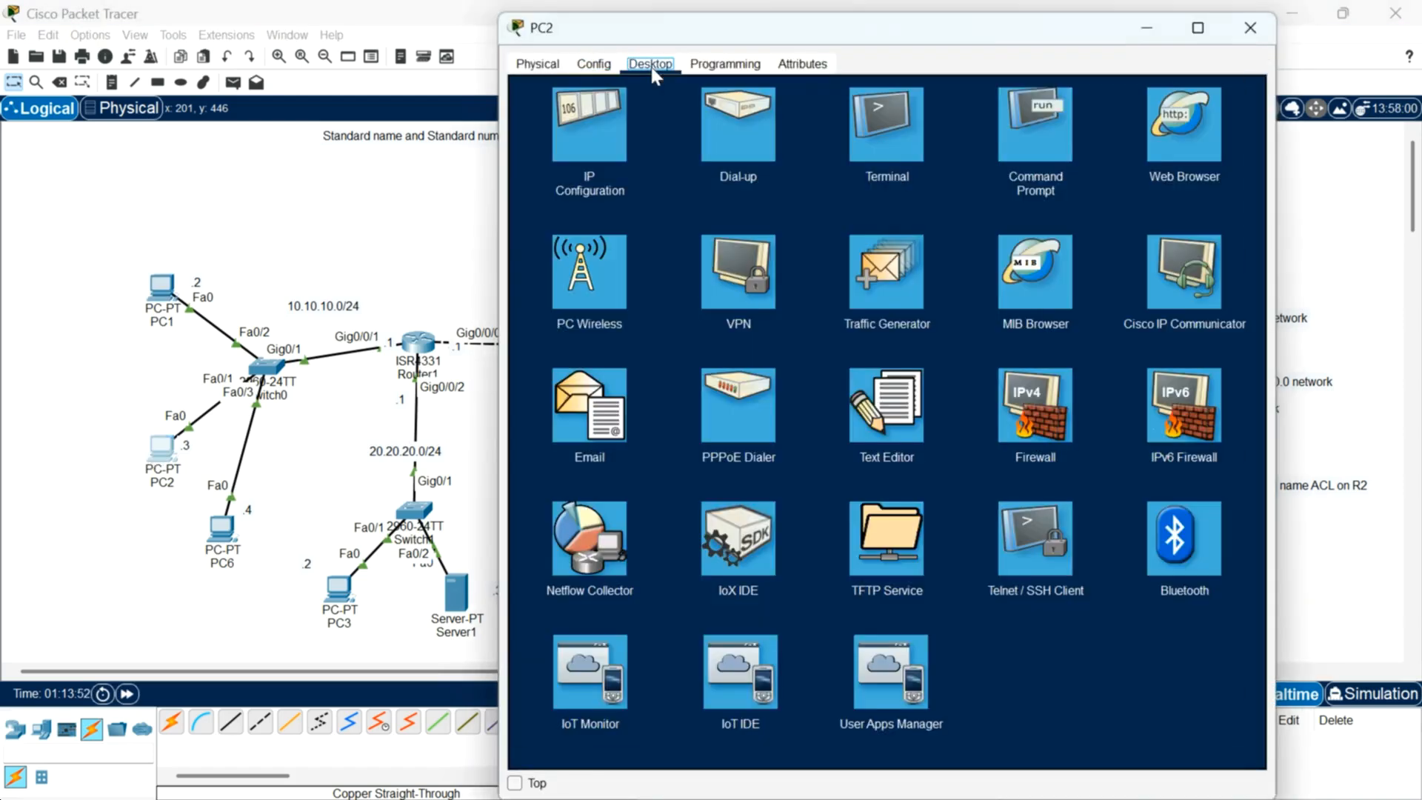
{"action": "left_click", "coordinate": [1011, 127]}
{"action": "key", "text": "Return"}
{"action": "key", "text": "Return"}
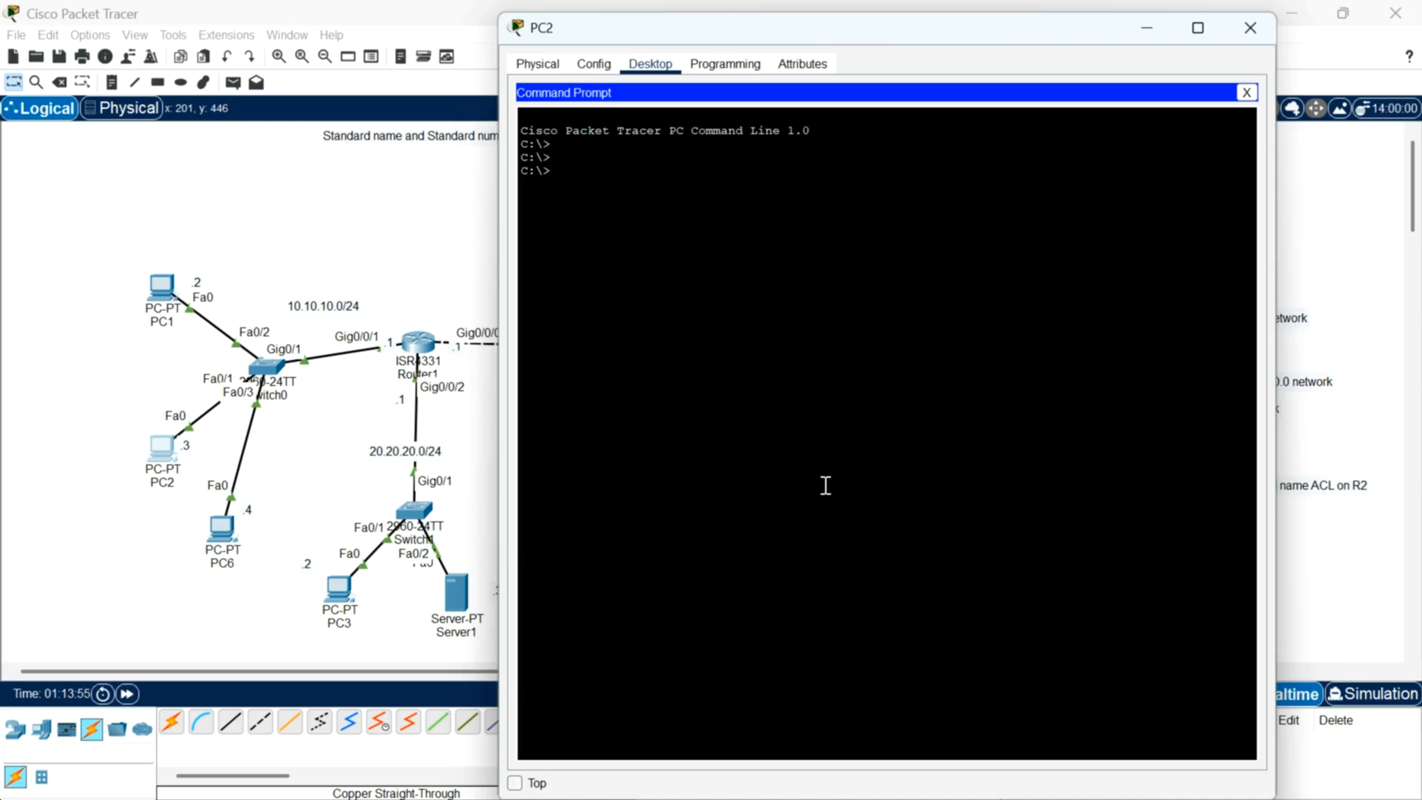
{"action": "type", "text": "ping 20.20.20.2"}
{"action": "key", "text": "Return"}
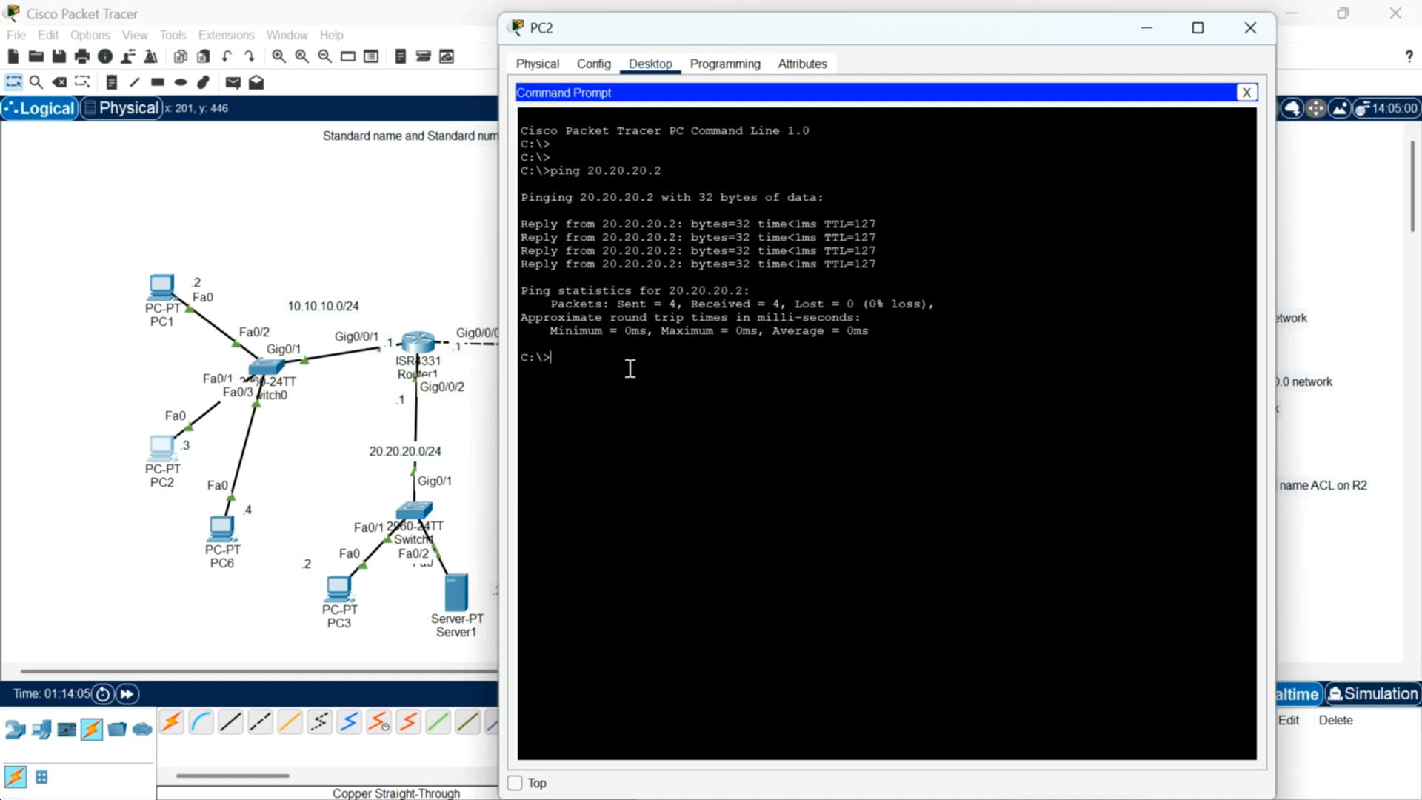
Step: Open PC6's command prompt and ping 20.20.20.1, 20.20.20.2 and 20.20.20.3
{"action": "left_click", "coordinate": [220, 547]}
{"action": "left_click", "coordinate": [221, 547]}
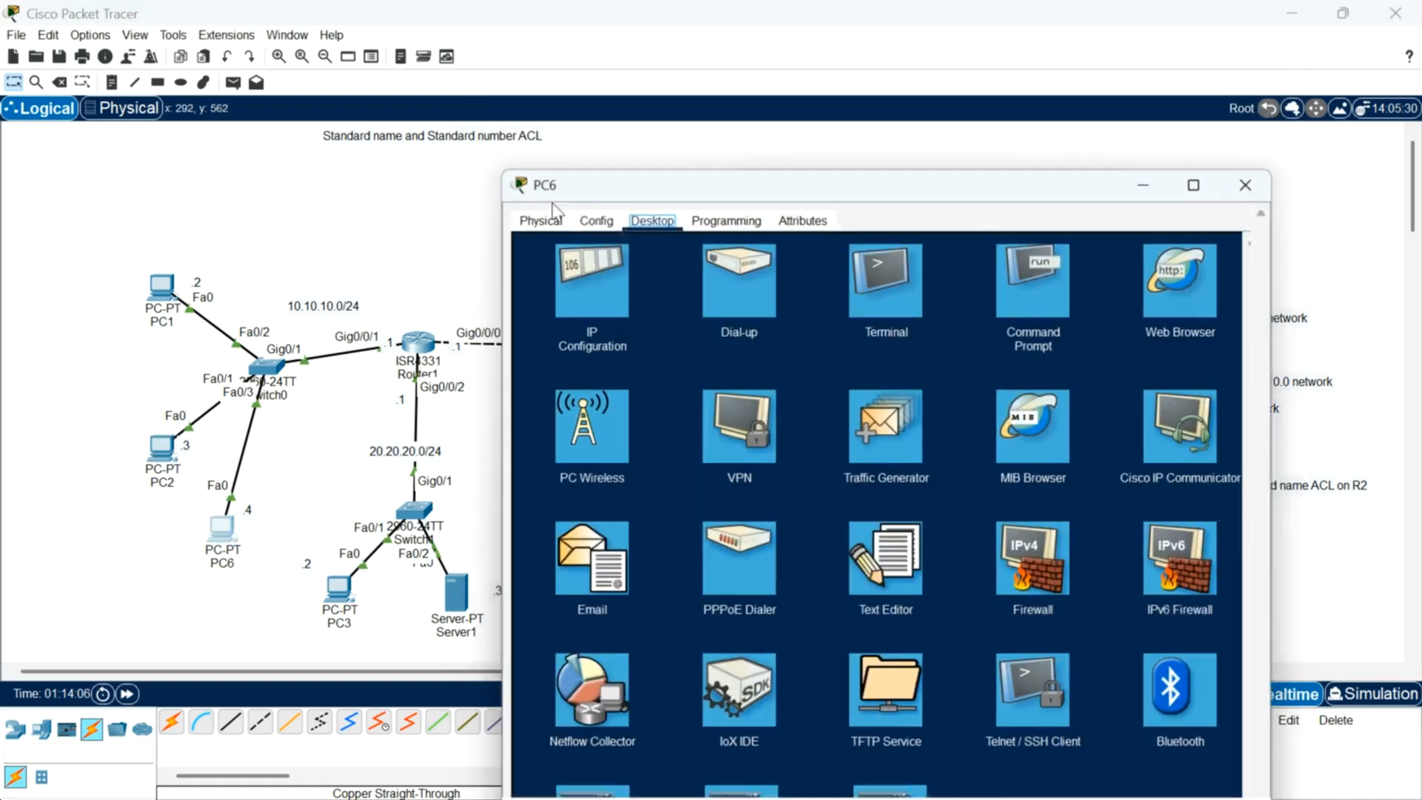
{"action": "left_click", "coordinate": [1019, 296]}
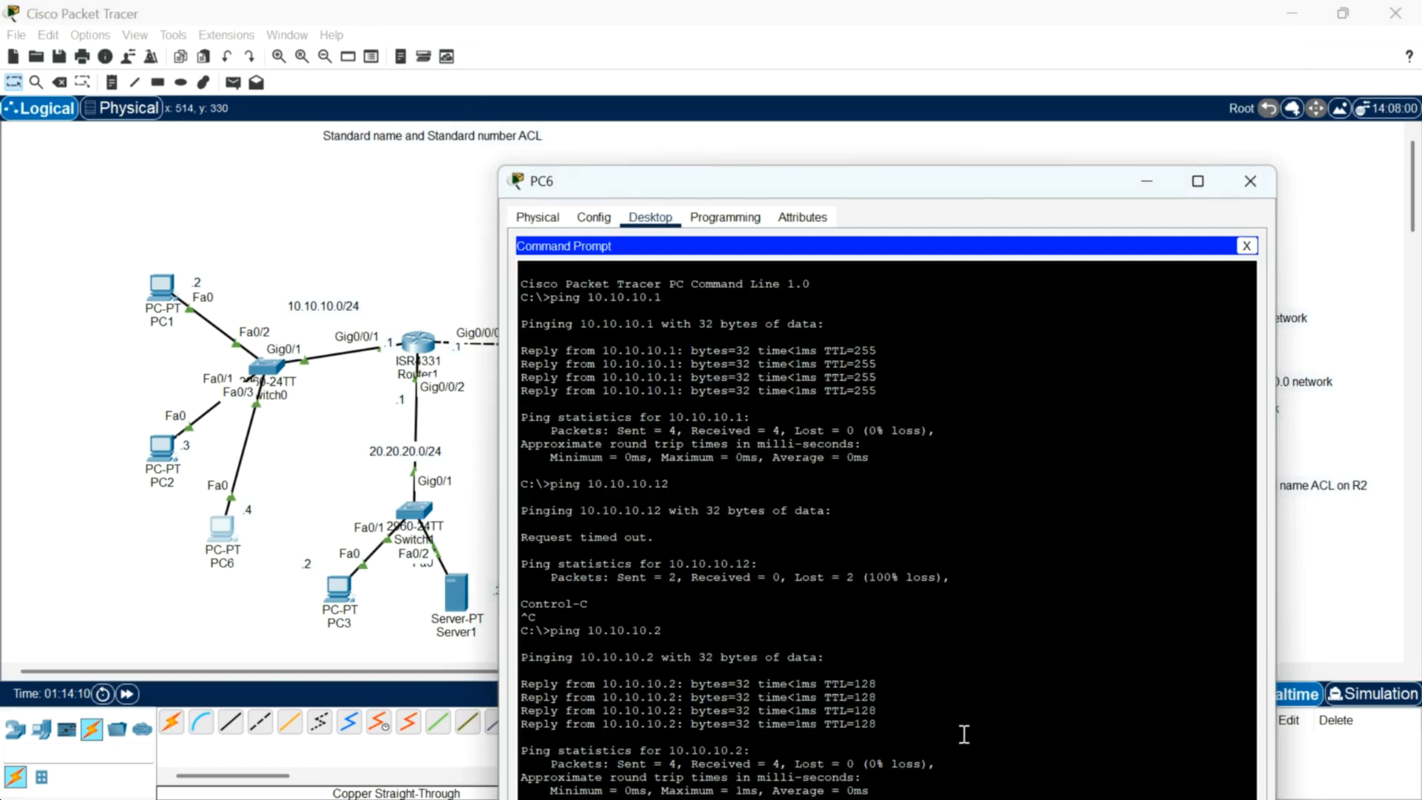
{"action": "left_click_drag", "start_coordinate": [1073, 181], "coordinate": [1041, 66]}
{"action": "left_click", "coordinate": [607, 728]}
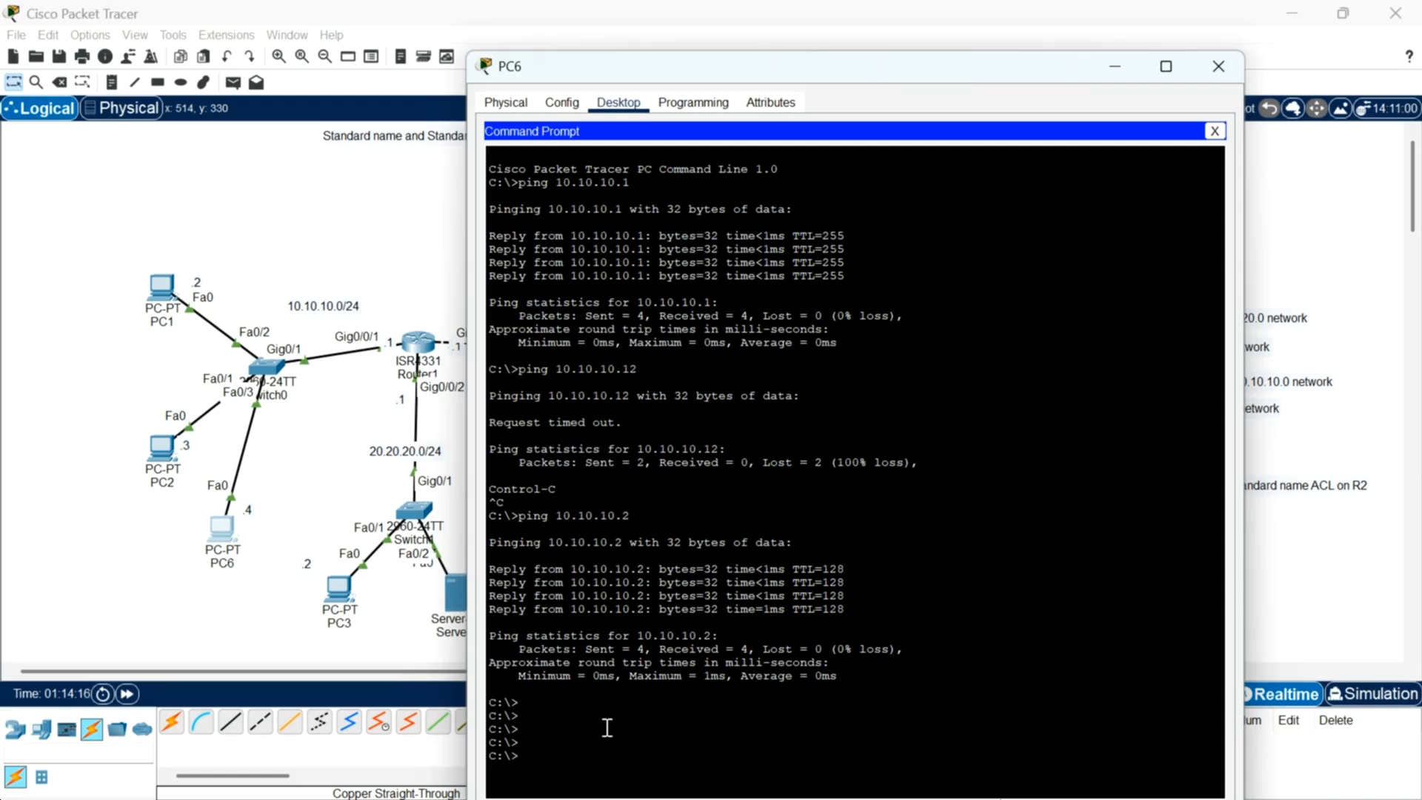
{"action": "type", "text": "ping "}
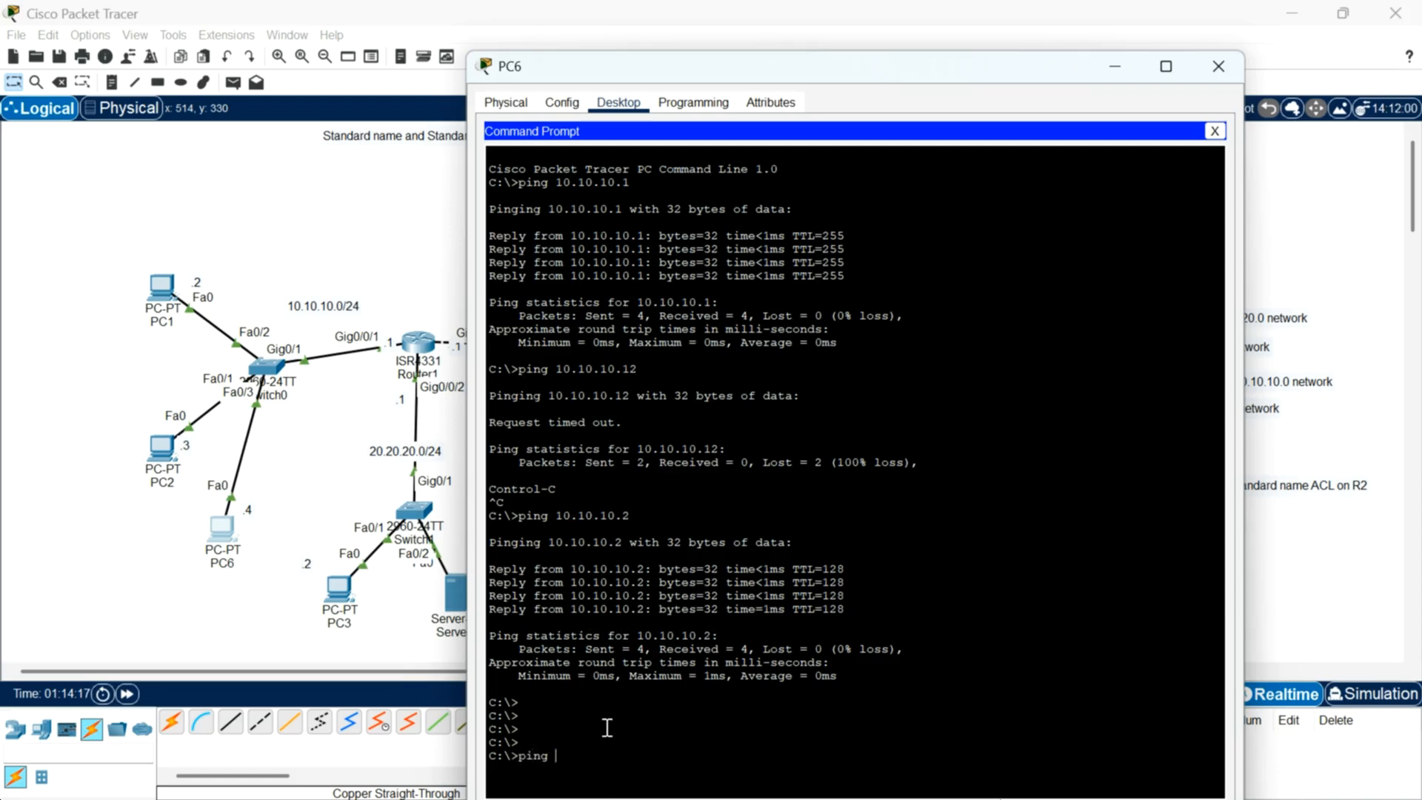
{"action": "type", "text": "20.20.20.1"}
{"action": "key", "text": "Return"}
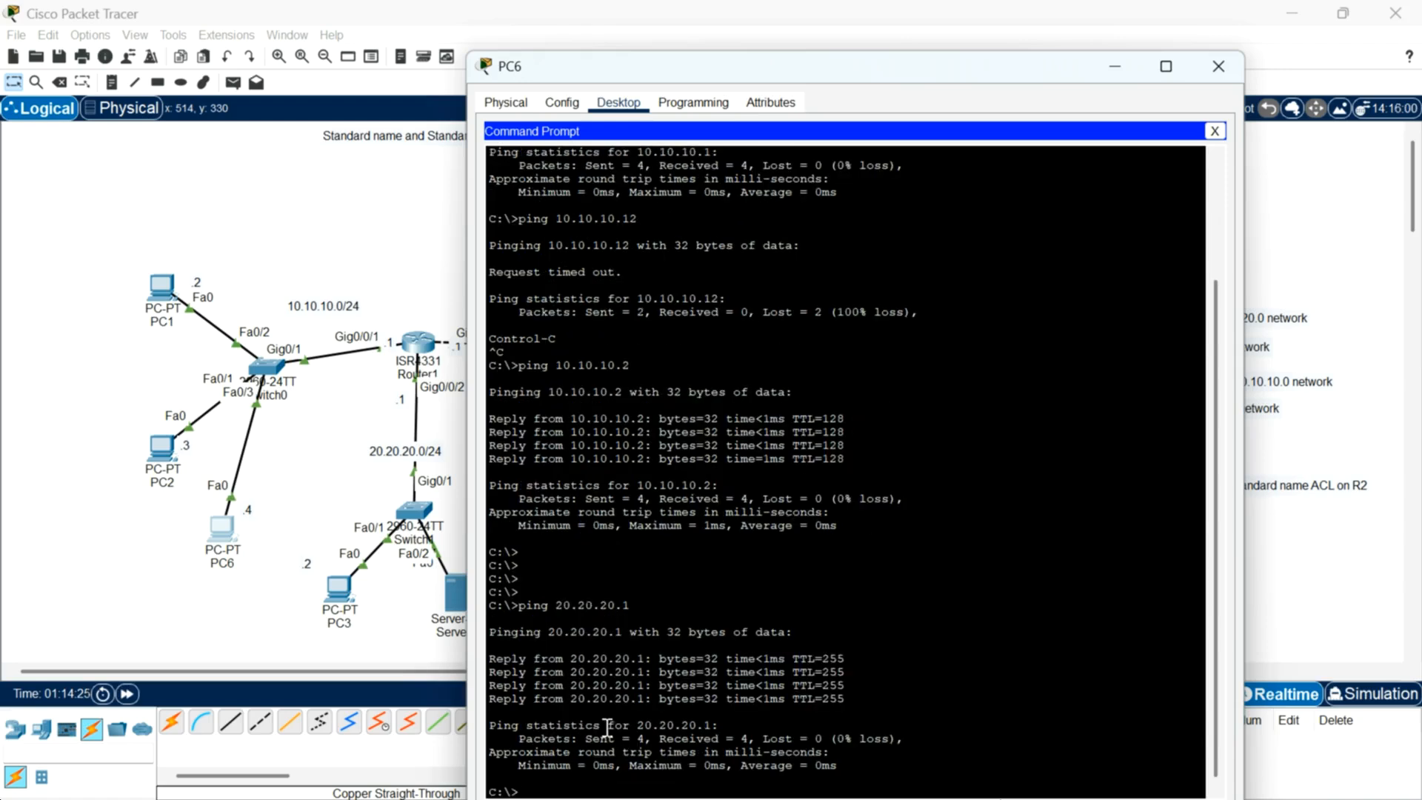
{"action": "key", "text": "Up"}
{"action": "type", "text": "2"}
{"action": "key", "text": "Return"}
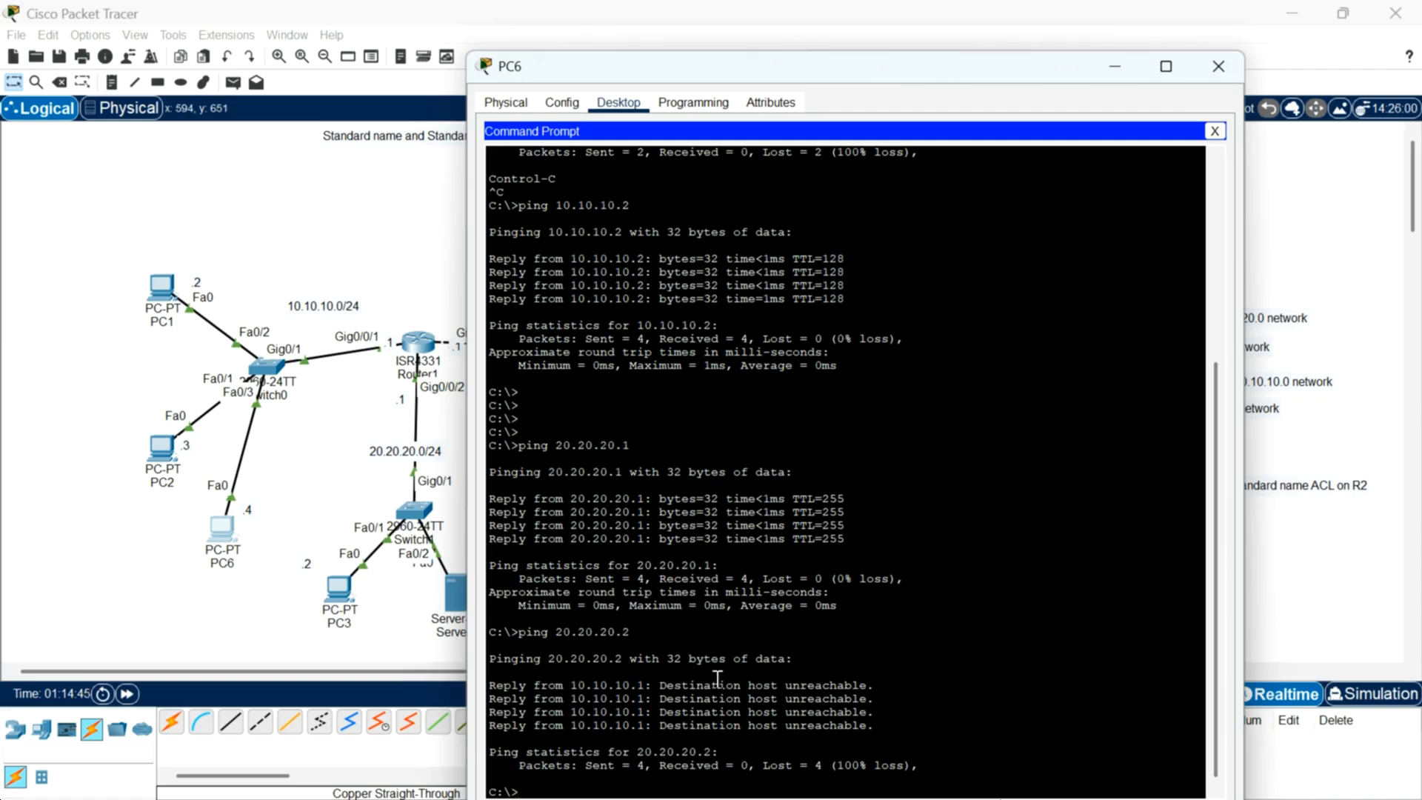
{"action": "key", "text": "Up"}
{"action": "key", "text": "Return"}
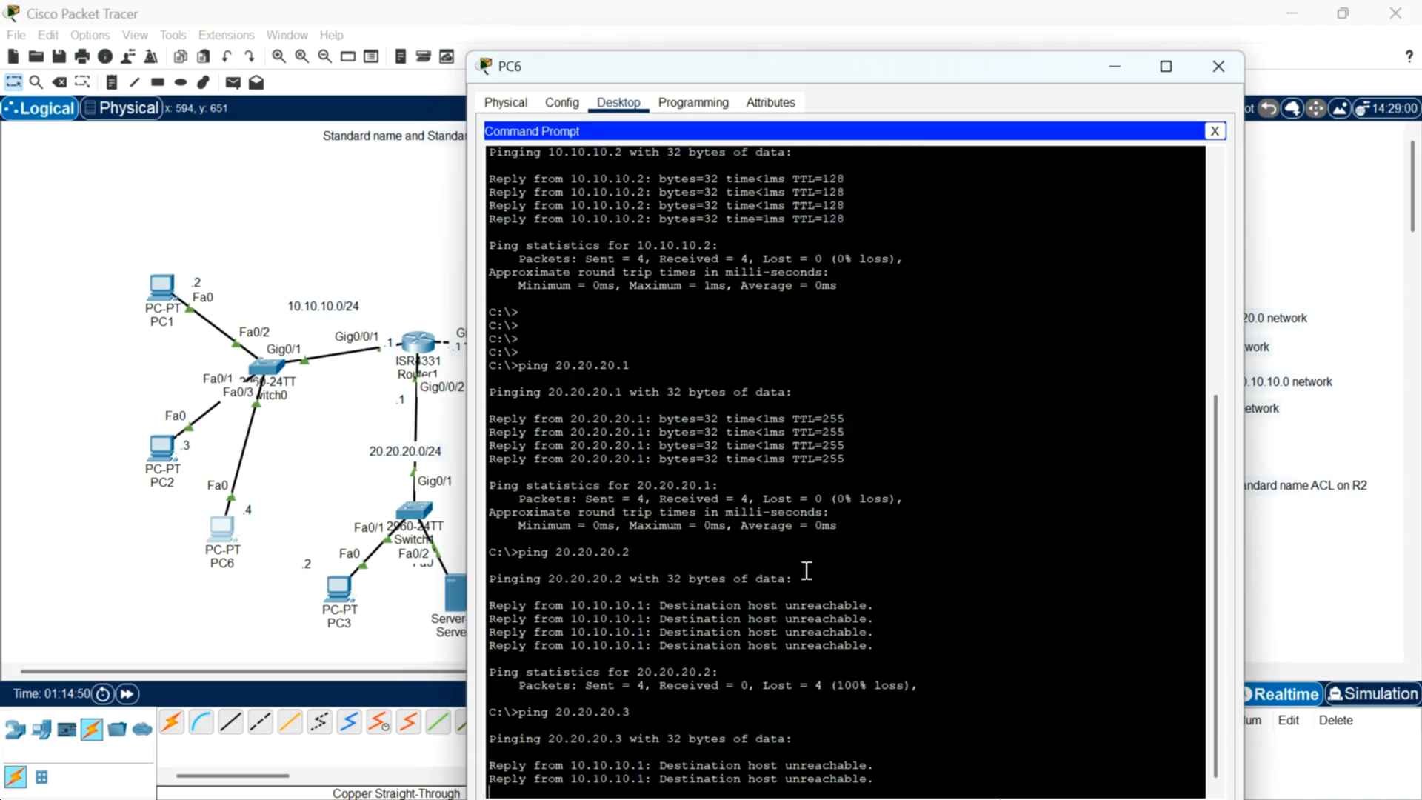
Step: Close PC6, display Router1's access lists again and examine the match counts on each entry
{"action": "left_click", "coordinate": [1217, 71]}
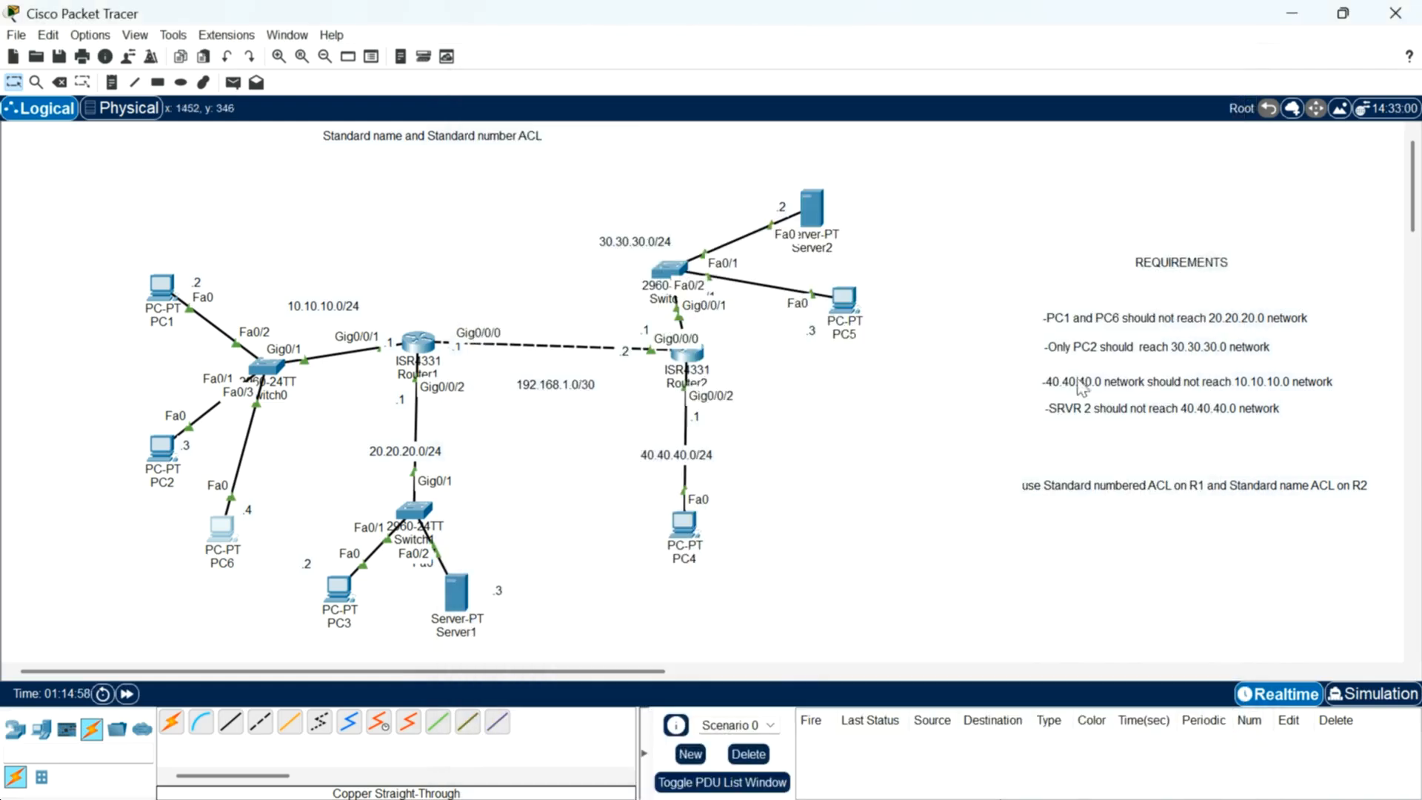
{"action": "left_click", "coordinate": [419, 345]}
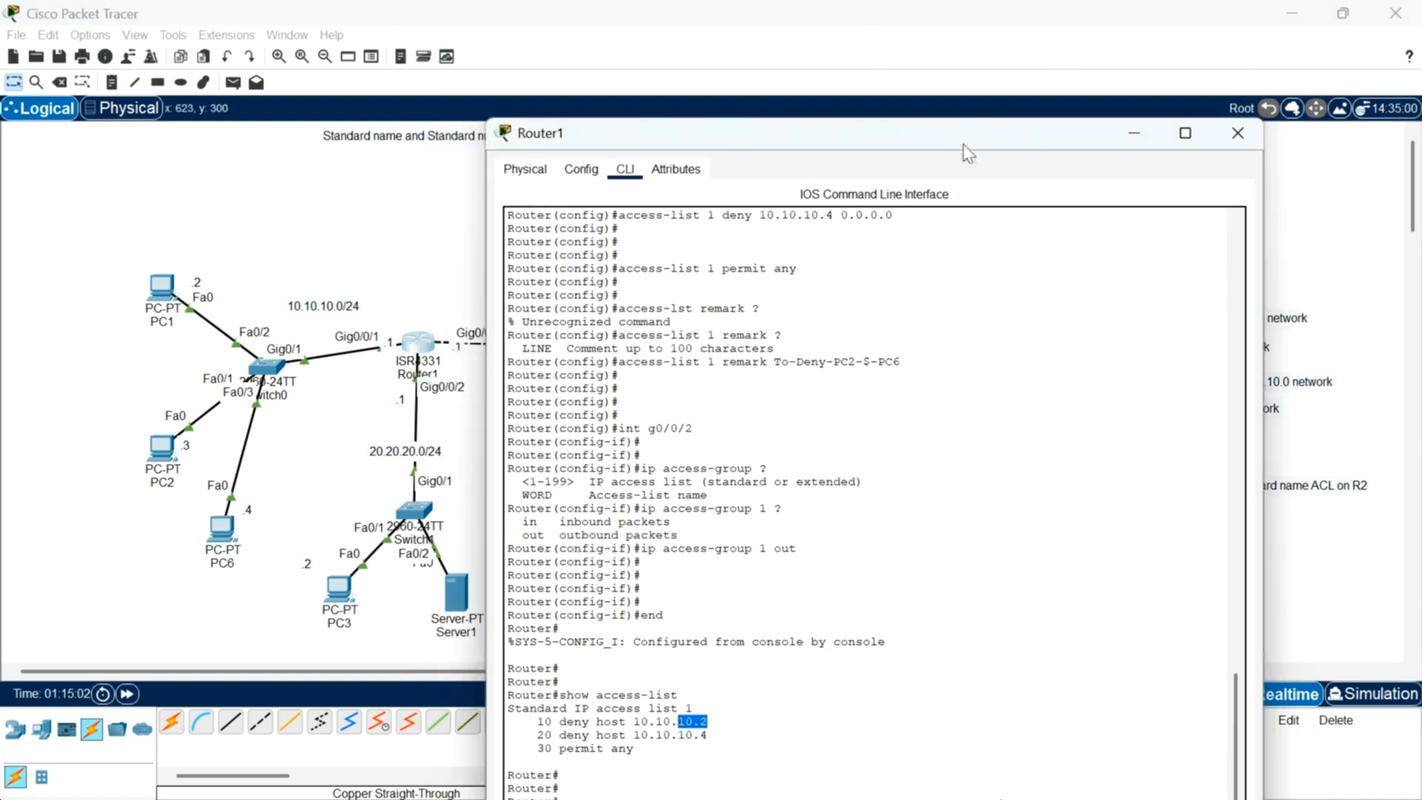
{"action": "left_click_drag", "start_coordinate": [962, 139], "coordinate": [946, 77]}
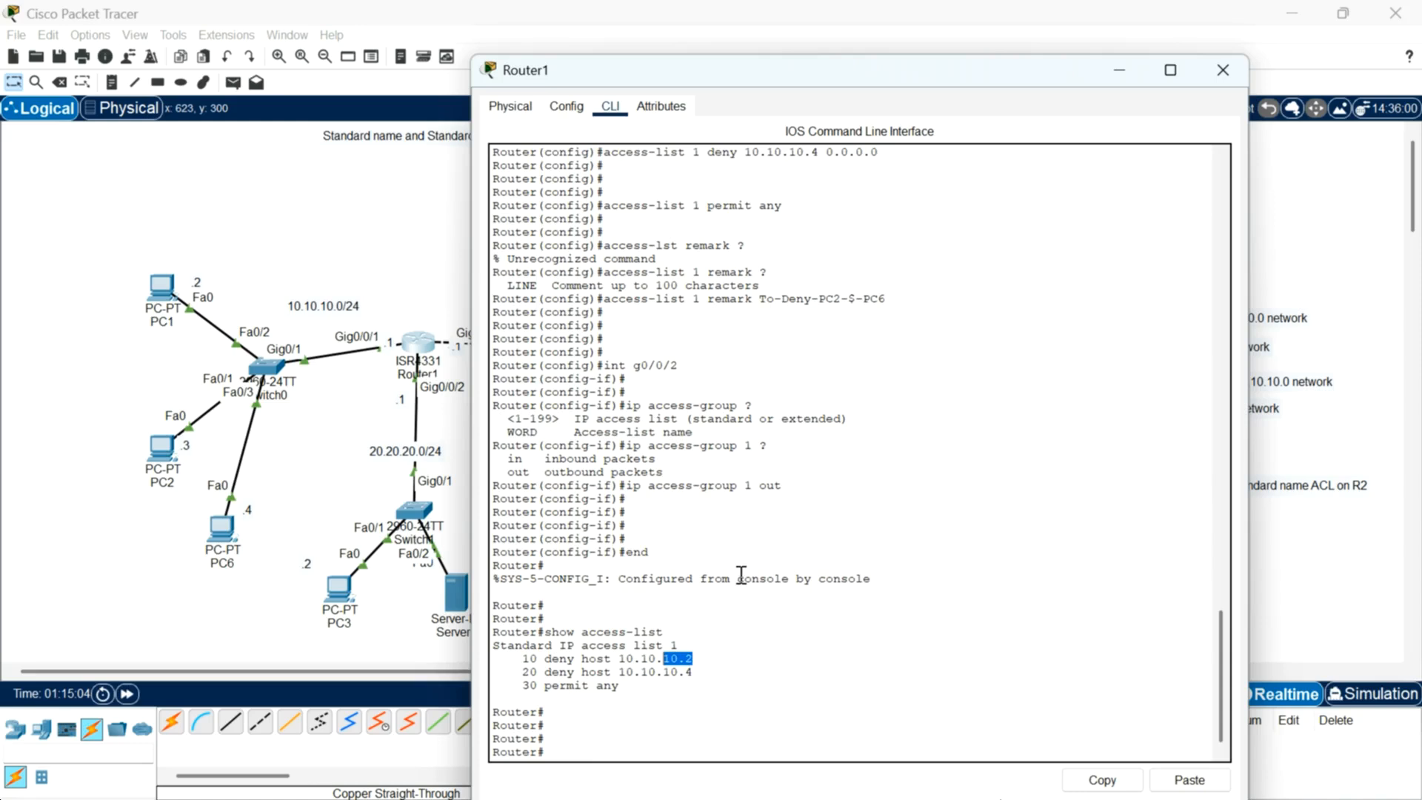
{"action": "left_click", "coordinate": [601, 745]}
{"action": "key", "text": "Up"}
{"action": "key", "text": "Return"}
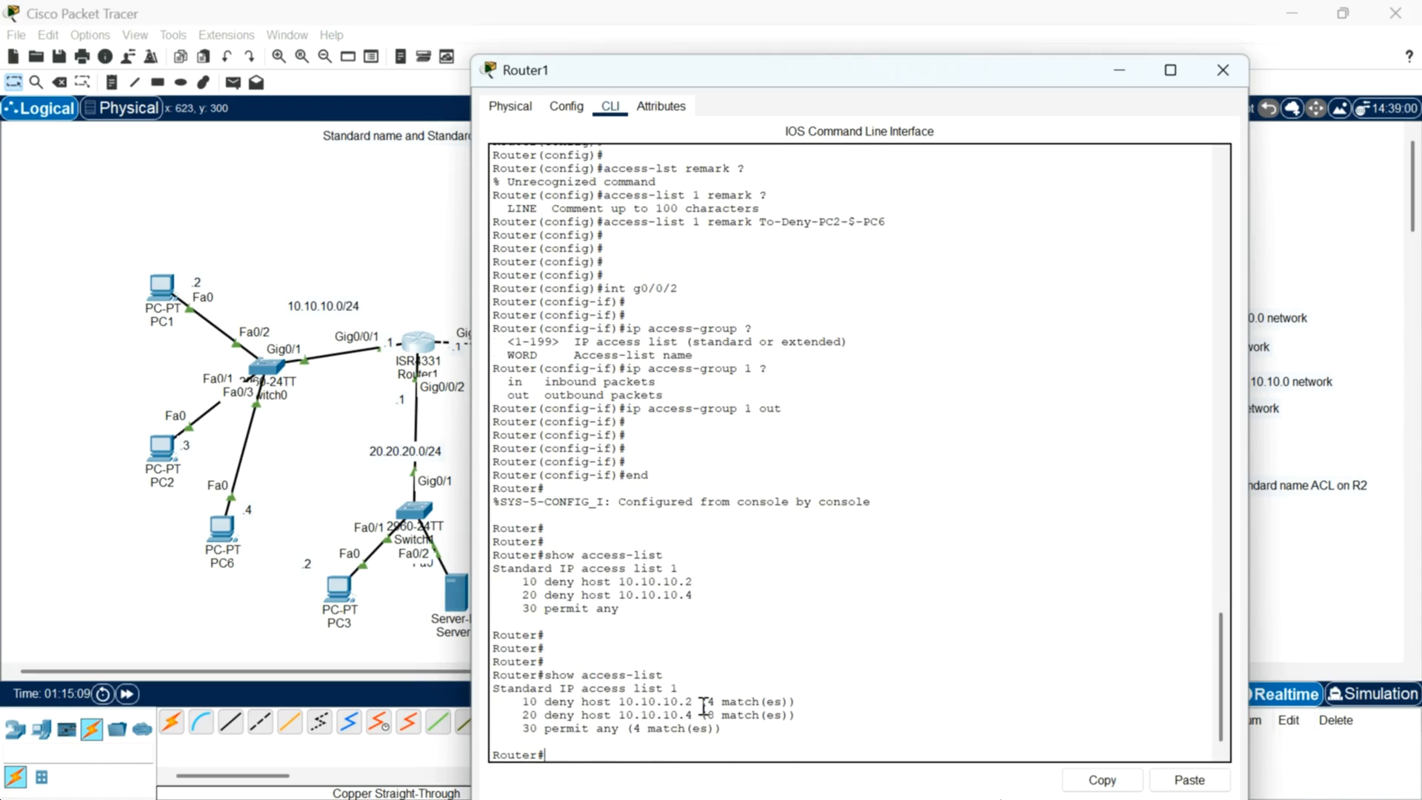
{"action": "left_click_drag", "start_coordinate": [707, 701], "coordinate": [781, 701]}
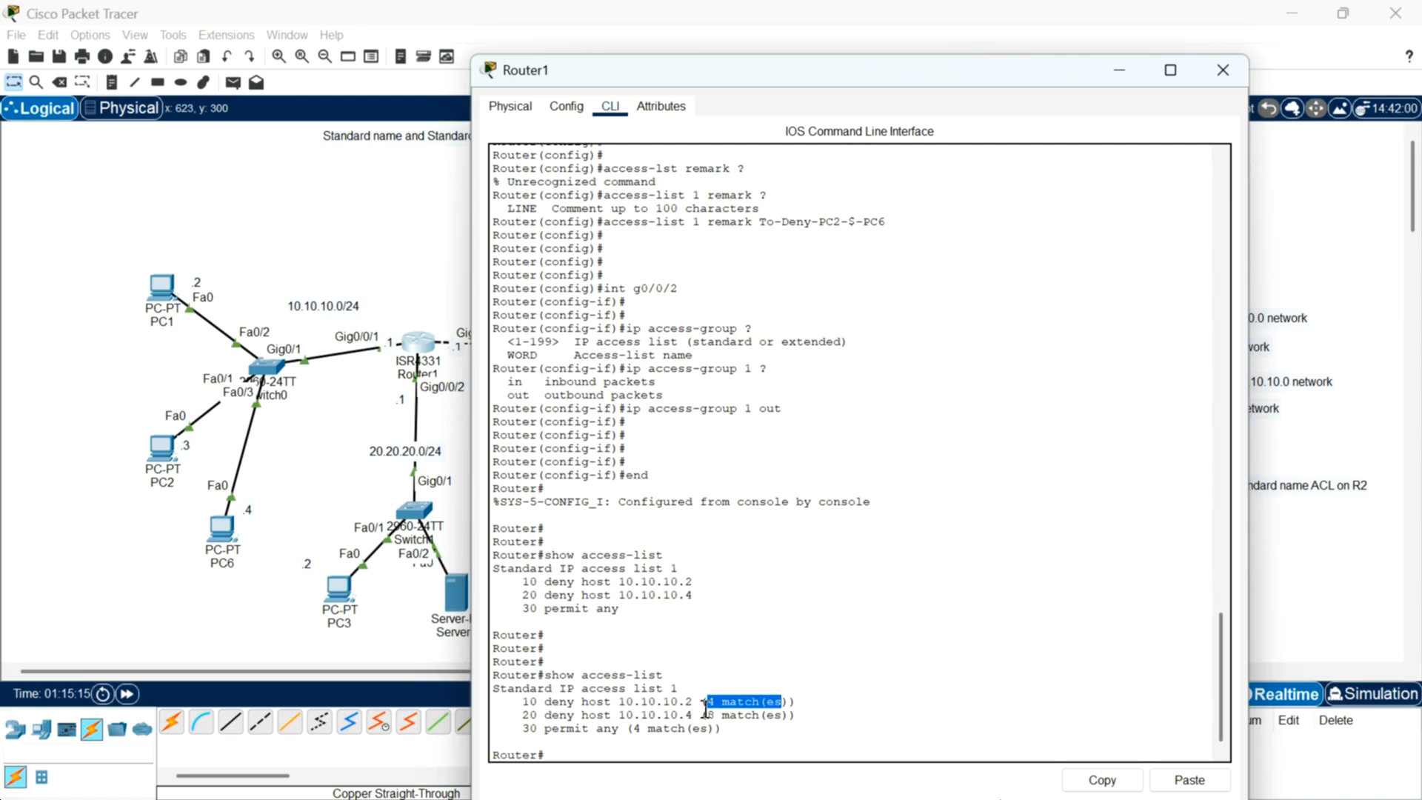
{"action": "left_click_drag", "start_coordinate": [709, 714], "coordinate": [786, 714]}
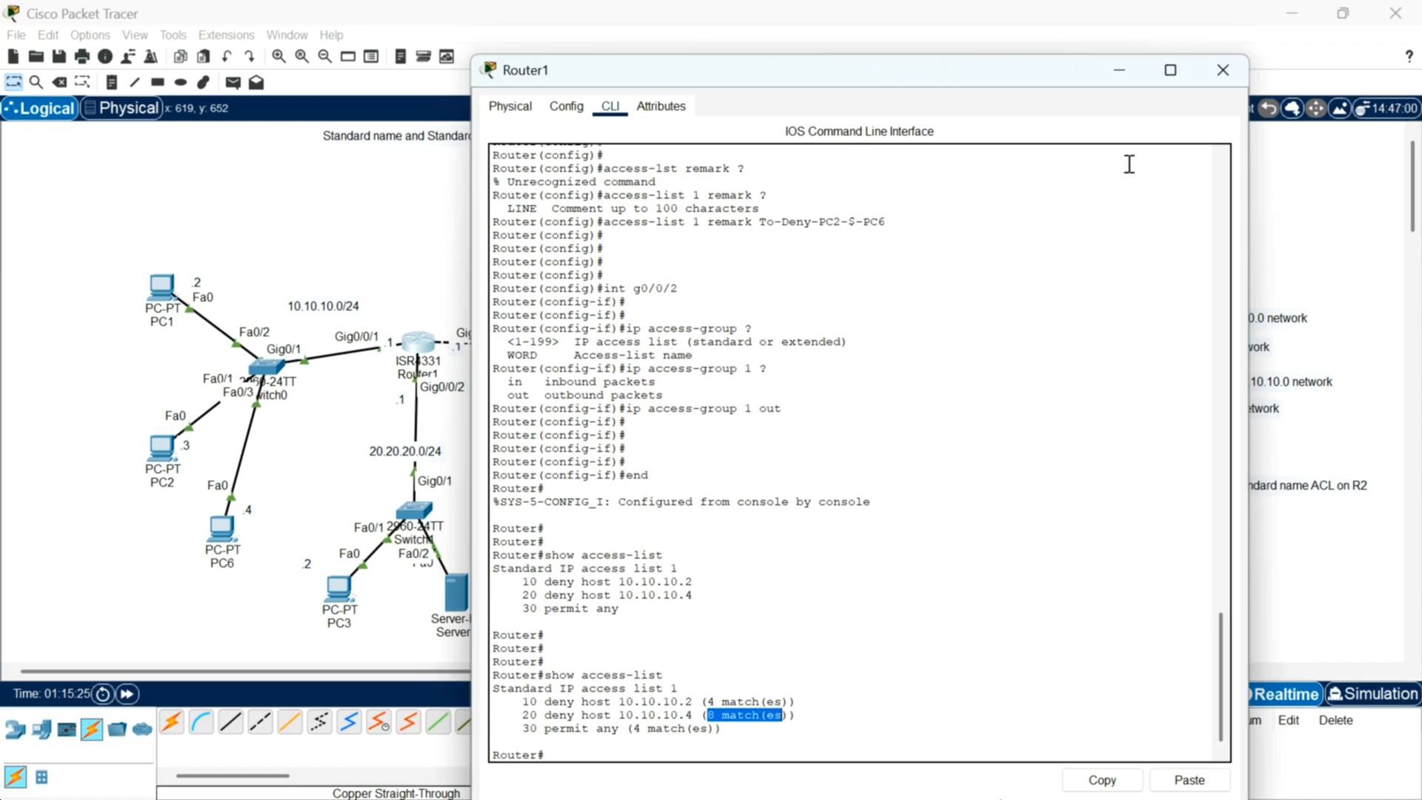
Step: Close Router1's CLI and review the requirement that only PC2 should reach the 30.30.30.0 network
{"action": "left_click", "coordinate": [1213, 78]}
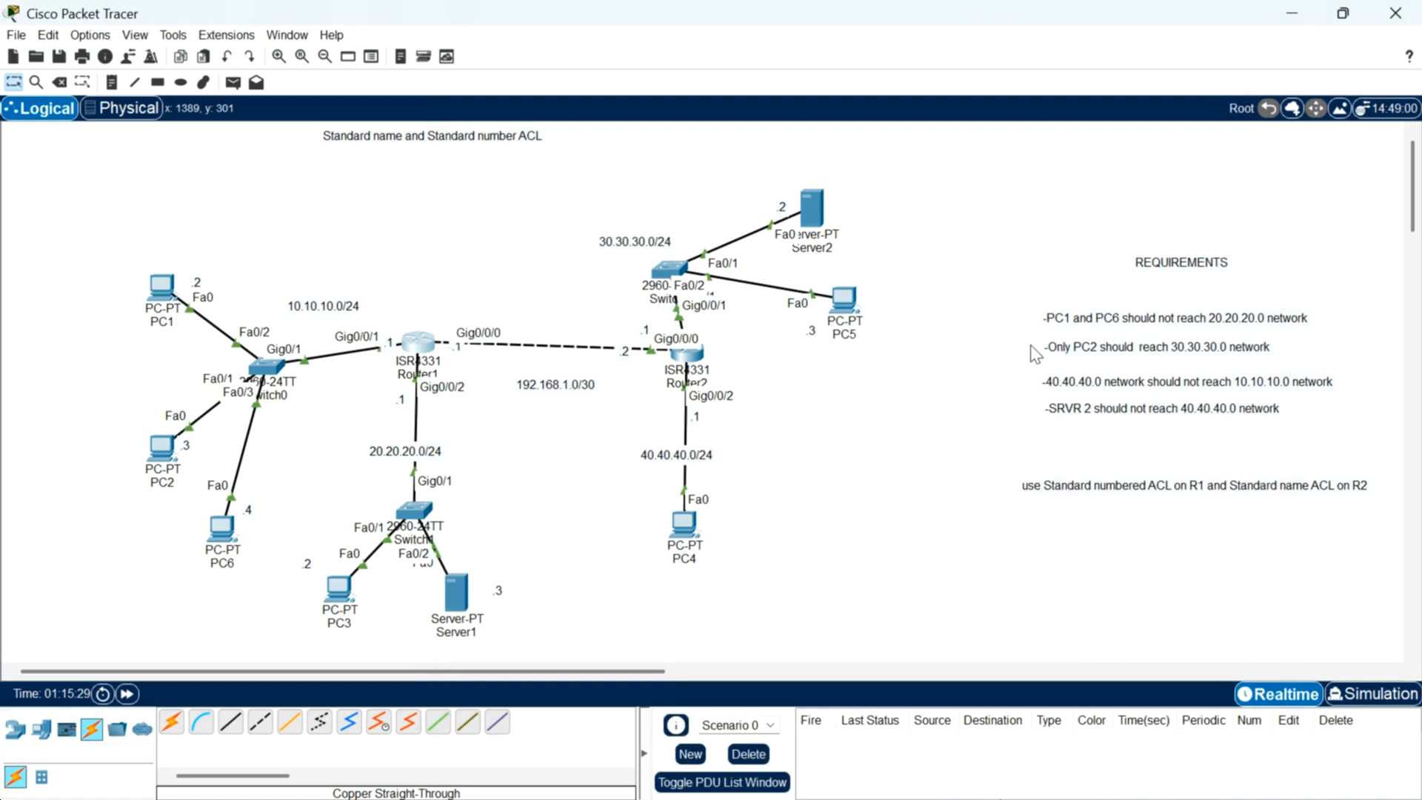
{"action": "left_click_drag", "start_coordinate": [1034, 337], "coordinate": [1275, 342]}
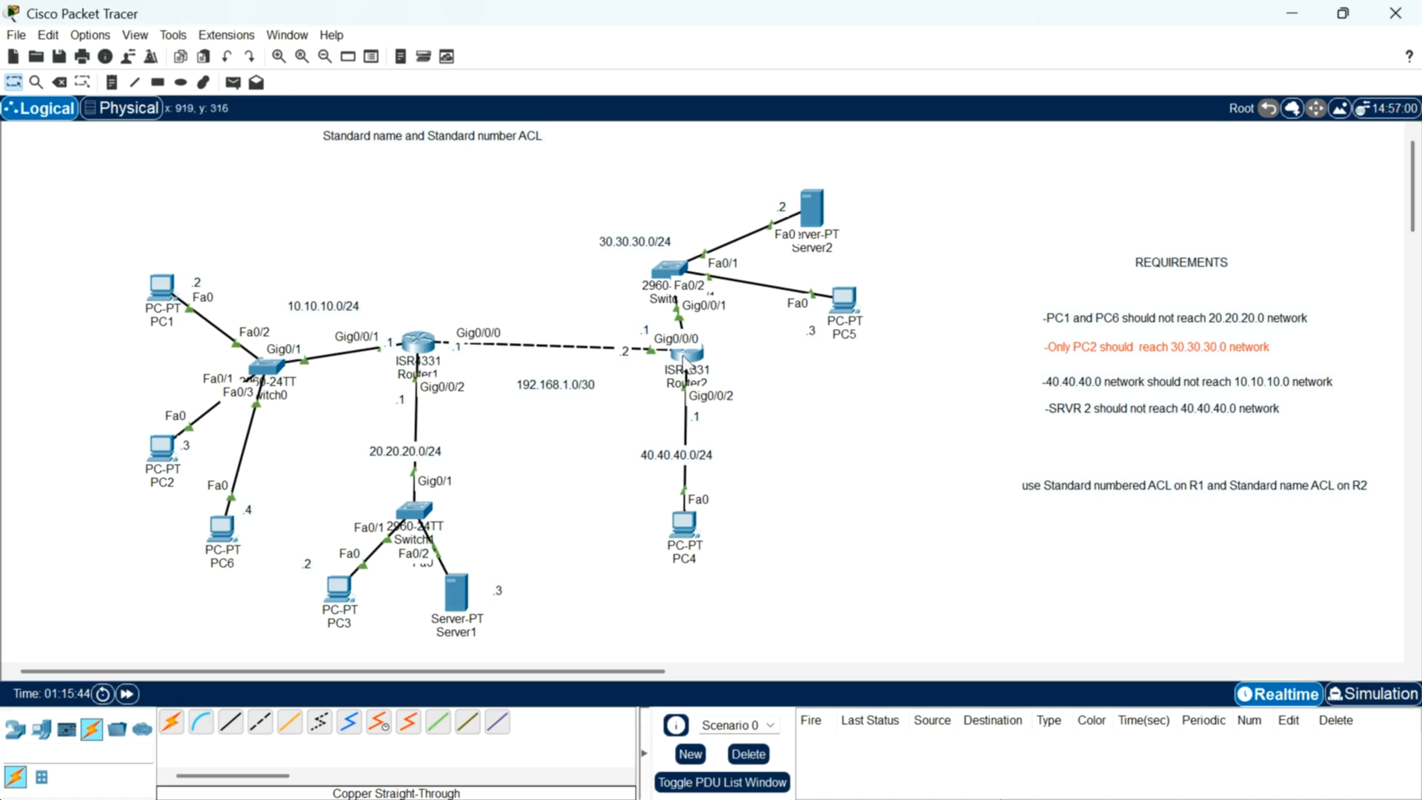
{"action": "mouse_move", "coordinate": [701, 364]}
{"action": "left_click_drag", "start_coordinate": [115, 423], "coordinate": [197, 522]}
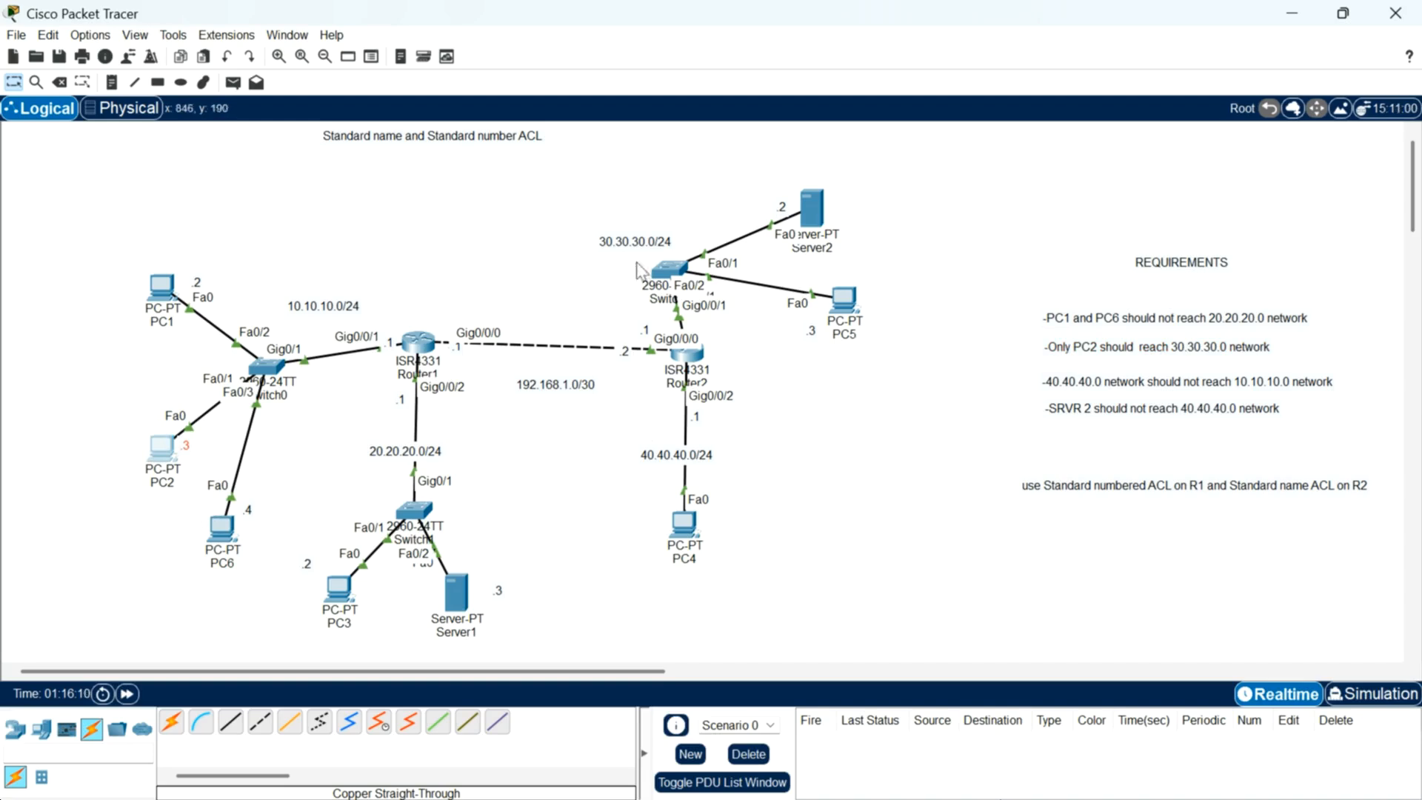
Step: Open Router2's CLI and enter privileged EXEC mode and global configuration mode
{"action": "left_click", "coordinate": [682, 359]}
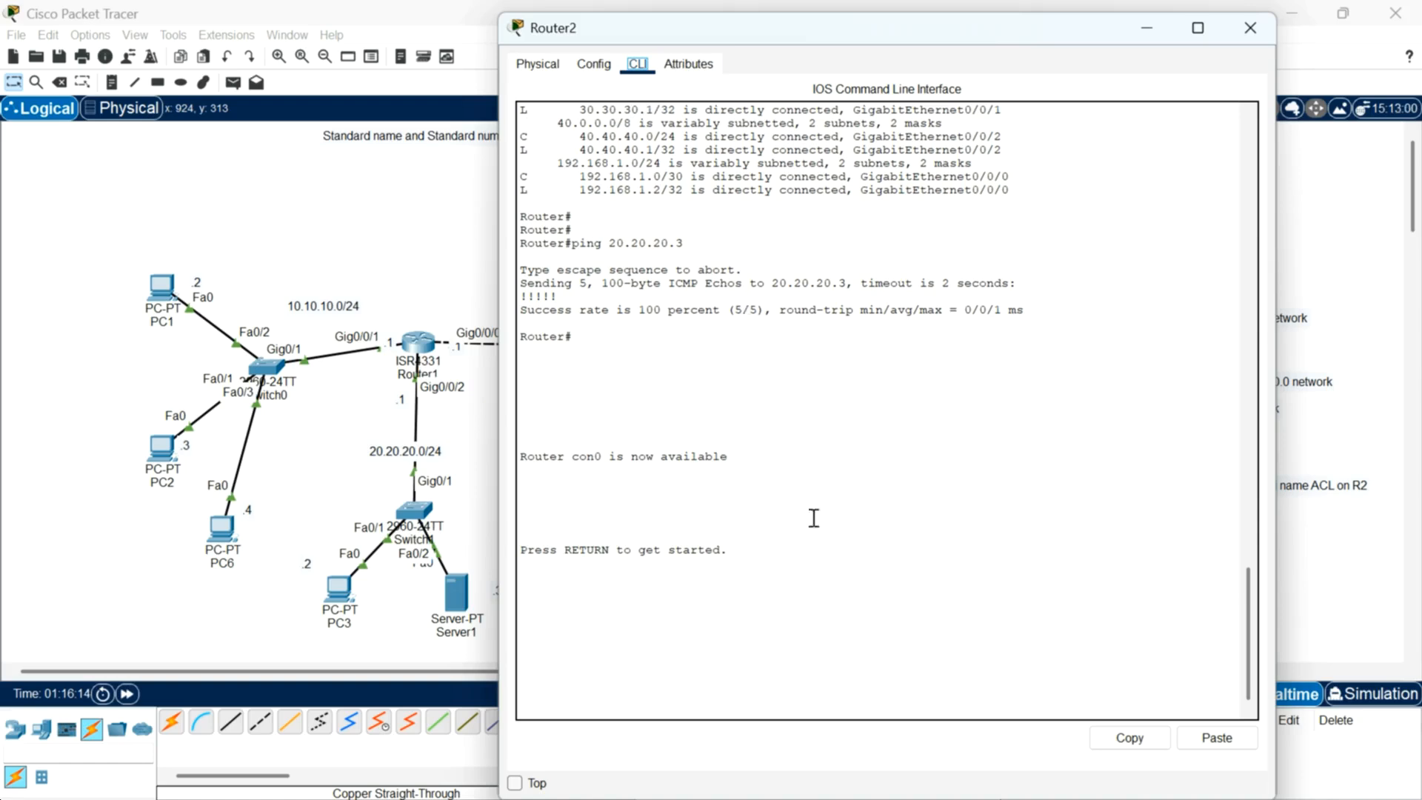
{"action": "left_click_drag", "start_coordinate": [1103, 24], "coordinate": [534, 180]}
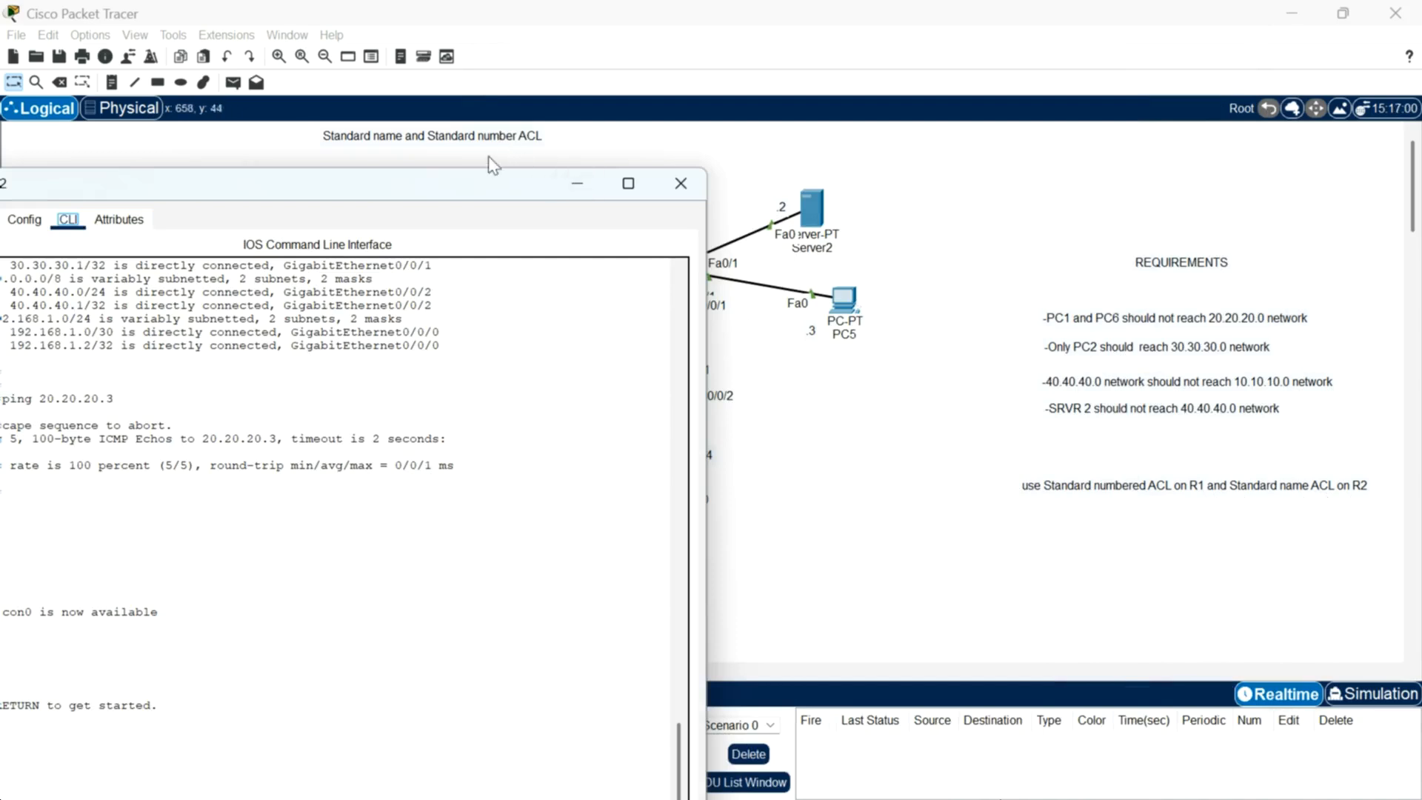
{"action": "left_click_drag", "start_coordinate": [486, 185], "coordinate": [1057, 98]}
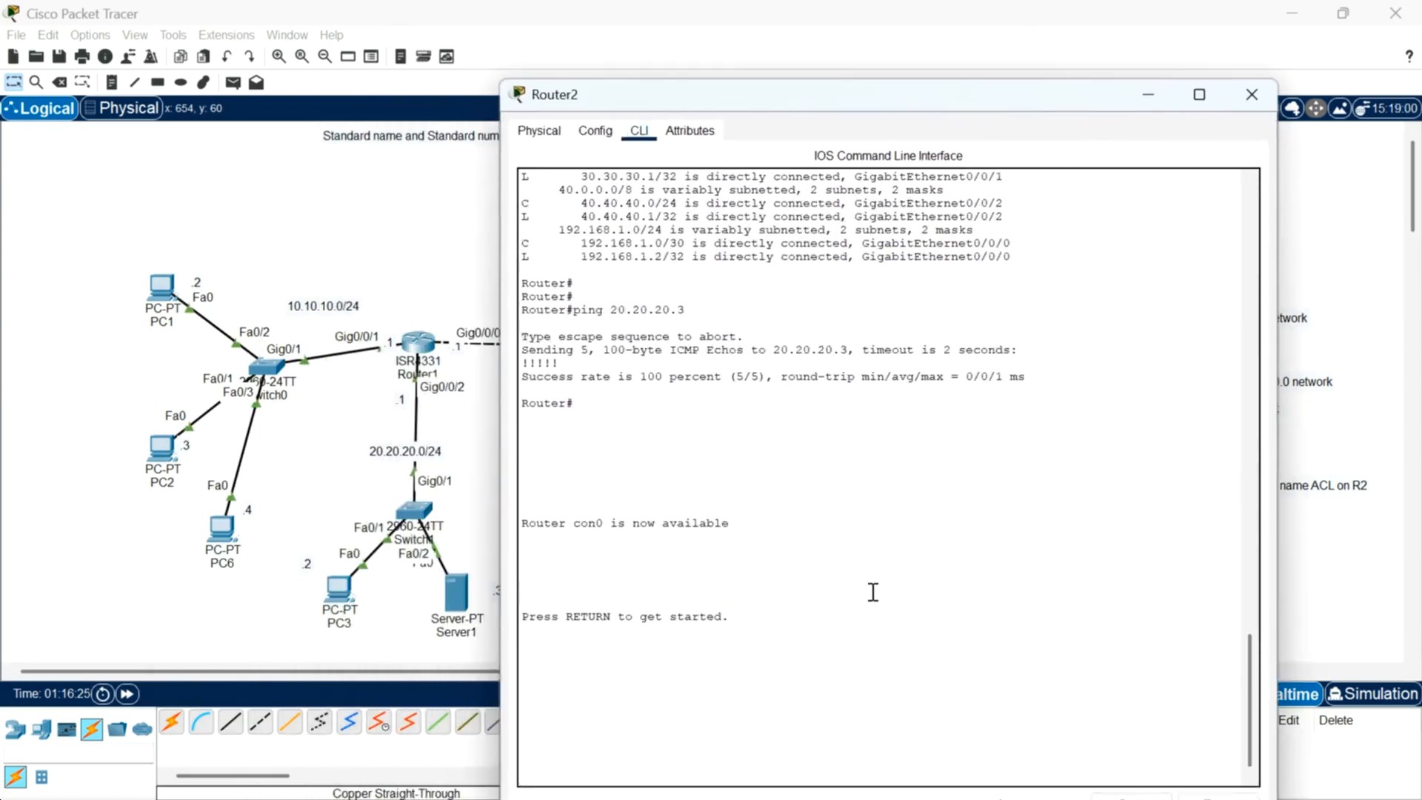
{"action": "key", "text": "Return"}
{"action": "key", "text": "Return"}
{"action": "key", "text": "Return"}
{"action": "type", "text": "en"}
{"action": "key", "text": "Return"}
{"action": "key", "text": "Return"}
{"action": "key", "text": "Return"}
{"action": "type", "text": "conf t"}
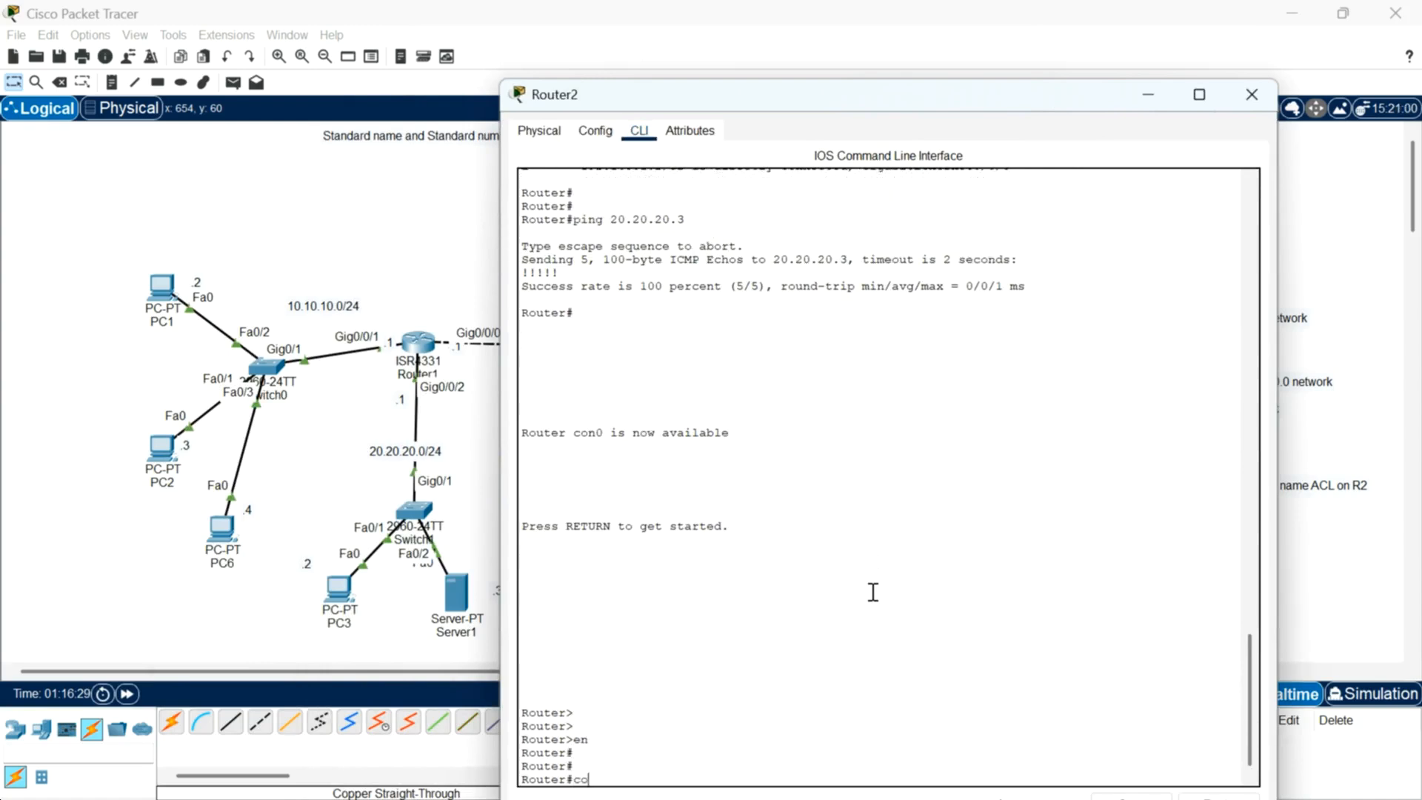
{"action": "key", "text": "Return"}
{"action": "key", "text": "Return"}
{"action": "key", "text": "Return"}
{"action": "key", "text": "Return"}
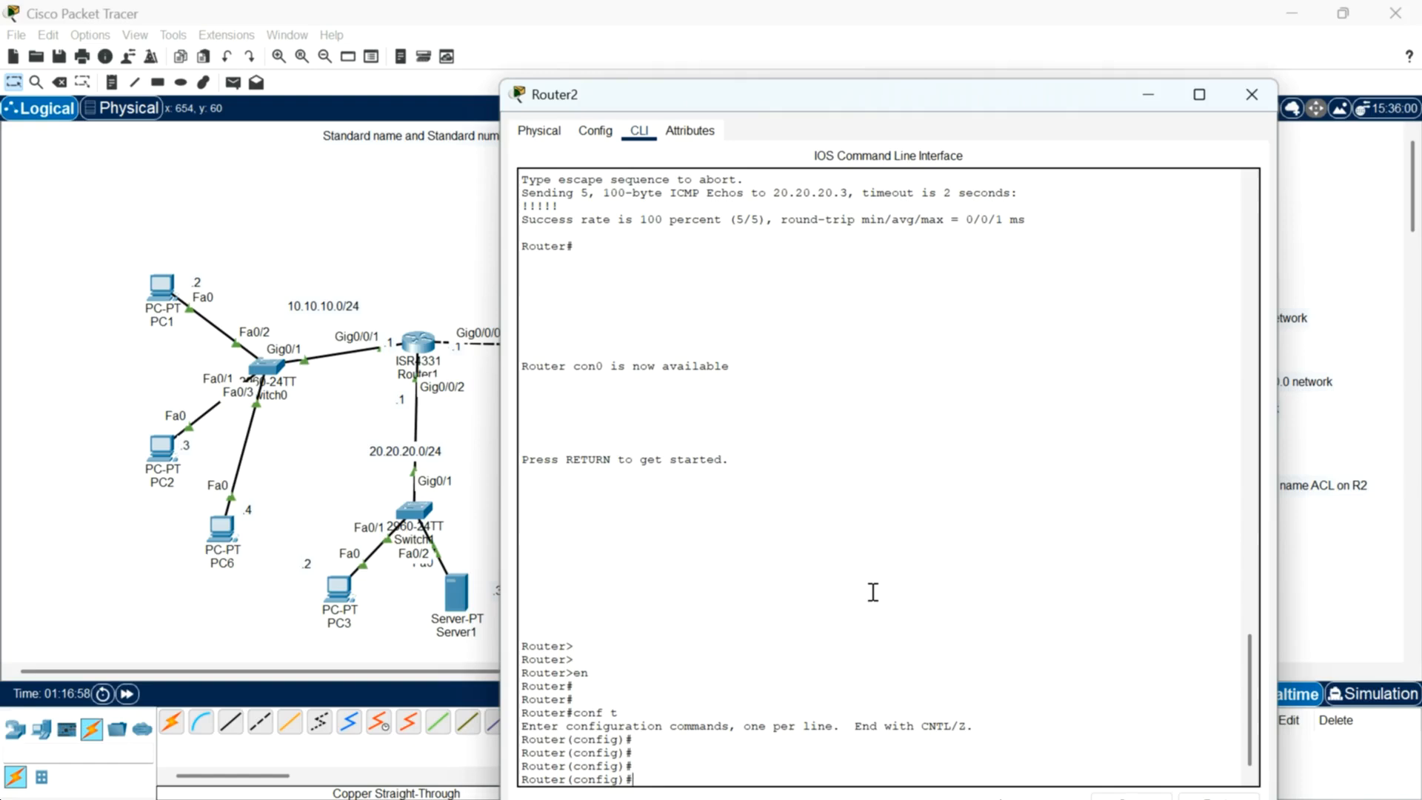
Step: Create a standard named access list called To-permit-PC2 on Router2
{"action": "type", "text": "ip access-list stand"}
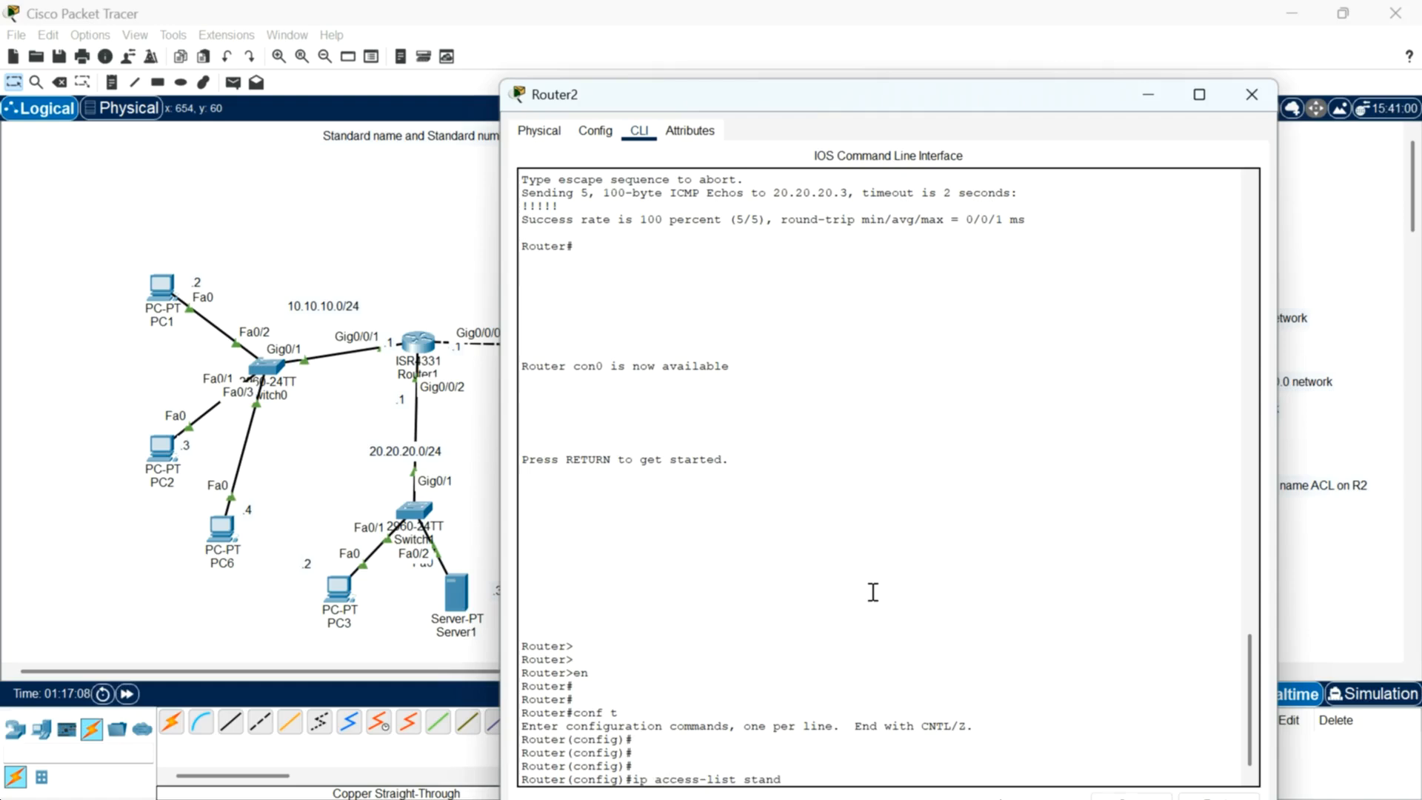
{"action": "type", "text": "ard"}
{"action": "type", "text": "?"}
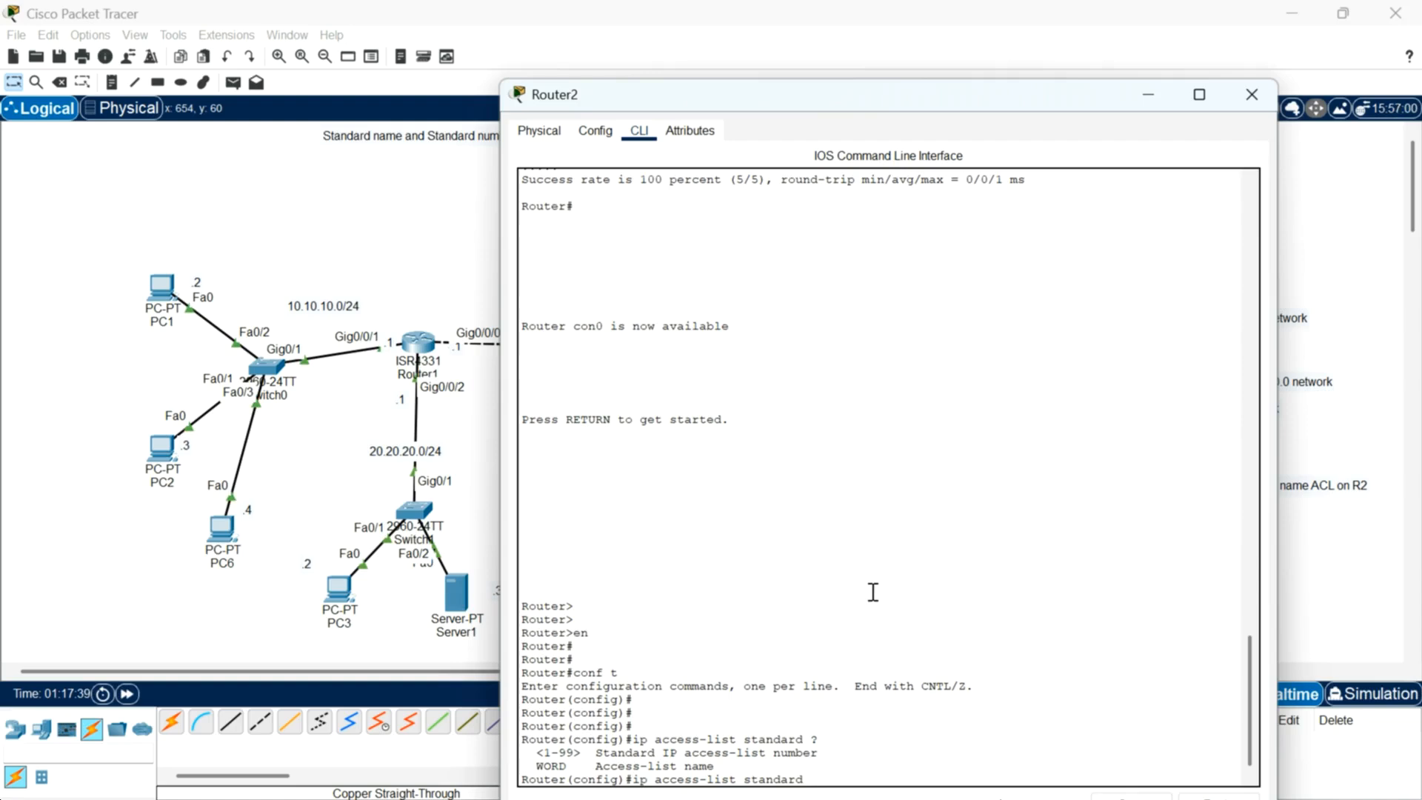
{"action": "type", "text": "TO"}
{"action": "key", "text": "BackSpace"}
{"action": "type", "text": "-"}
{"action": "key", "text": "BackSpace"}
{"action": "type", "text": "o-permit-PC"}
{"action": "type", "text": "?"}
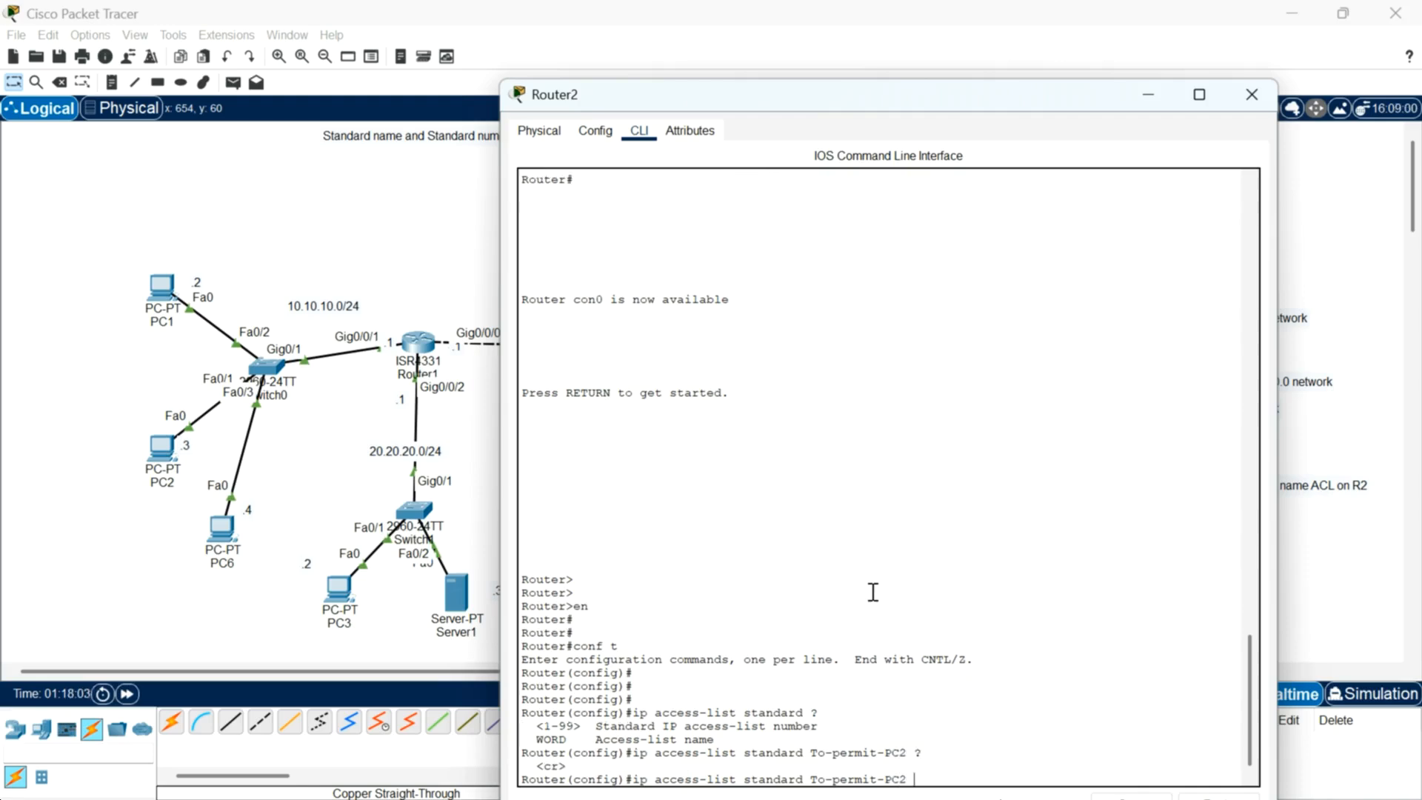
{"action": "key", "text": "Return"}
{"action": "key", "text": "Return"}
{"action": "key", "text": "Return"}
{"action": "key", "text": "Return"}
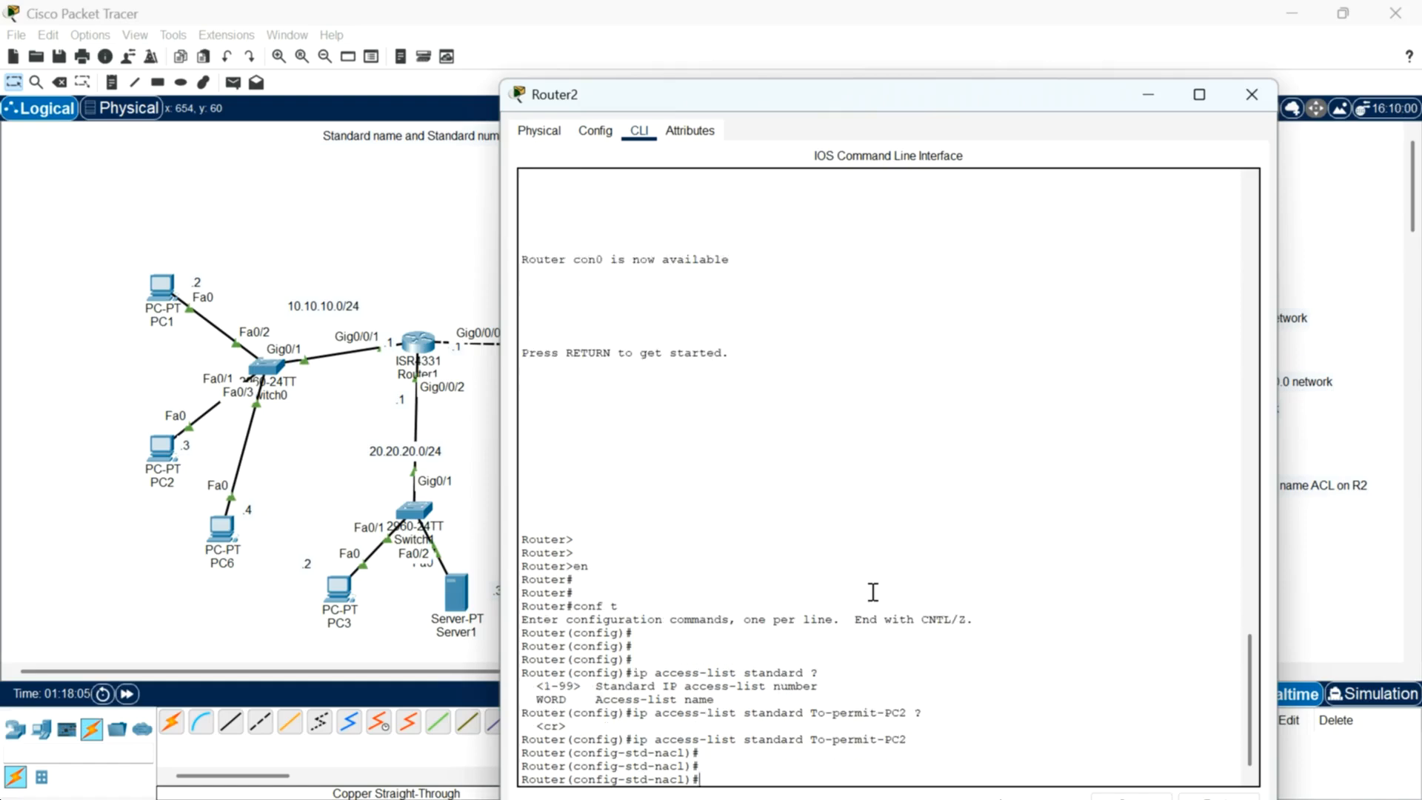
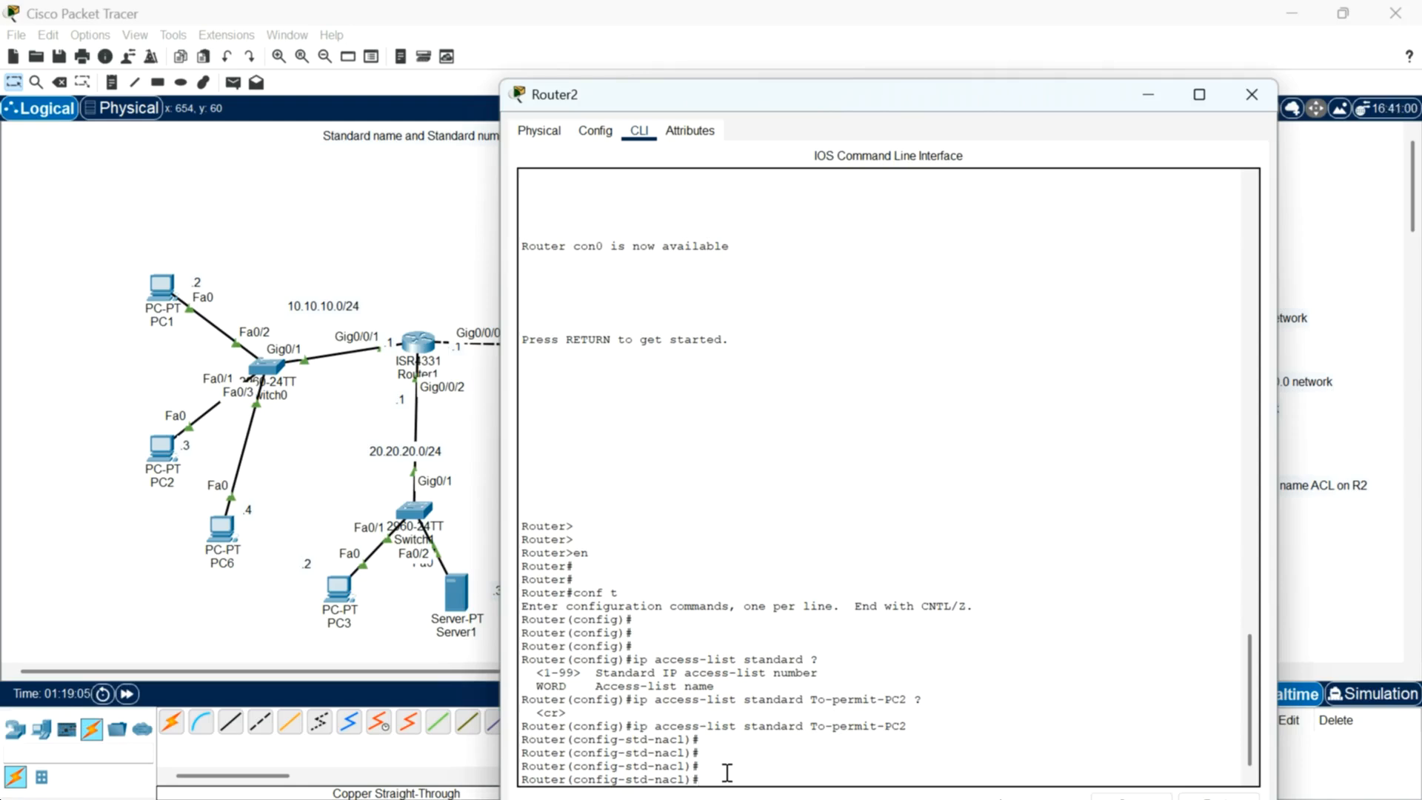
Step: In the To-permit-PC2 list, add entry 20 permitting host 10.10.10.3
{"action": "type", "text": "?"}
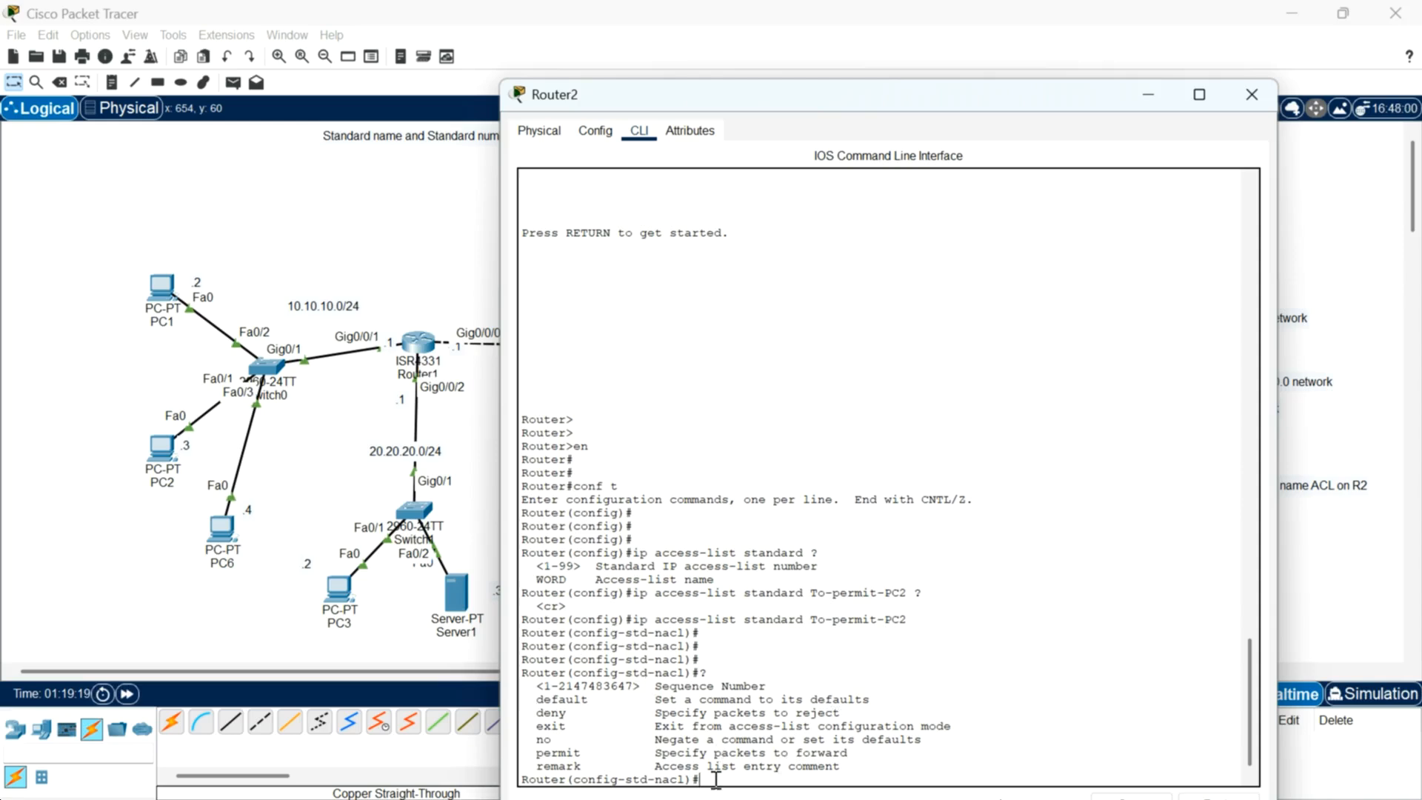
{"action": "type", "text": "20 ?"}
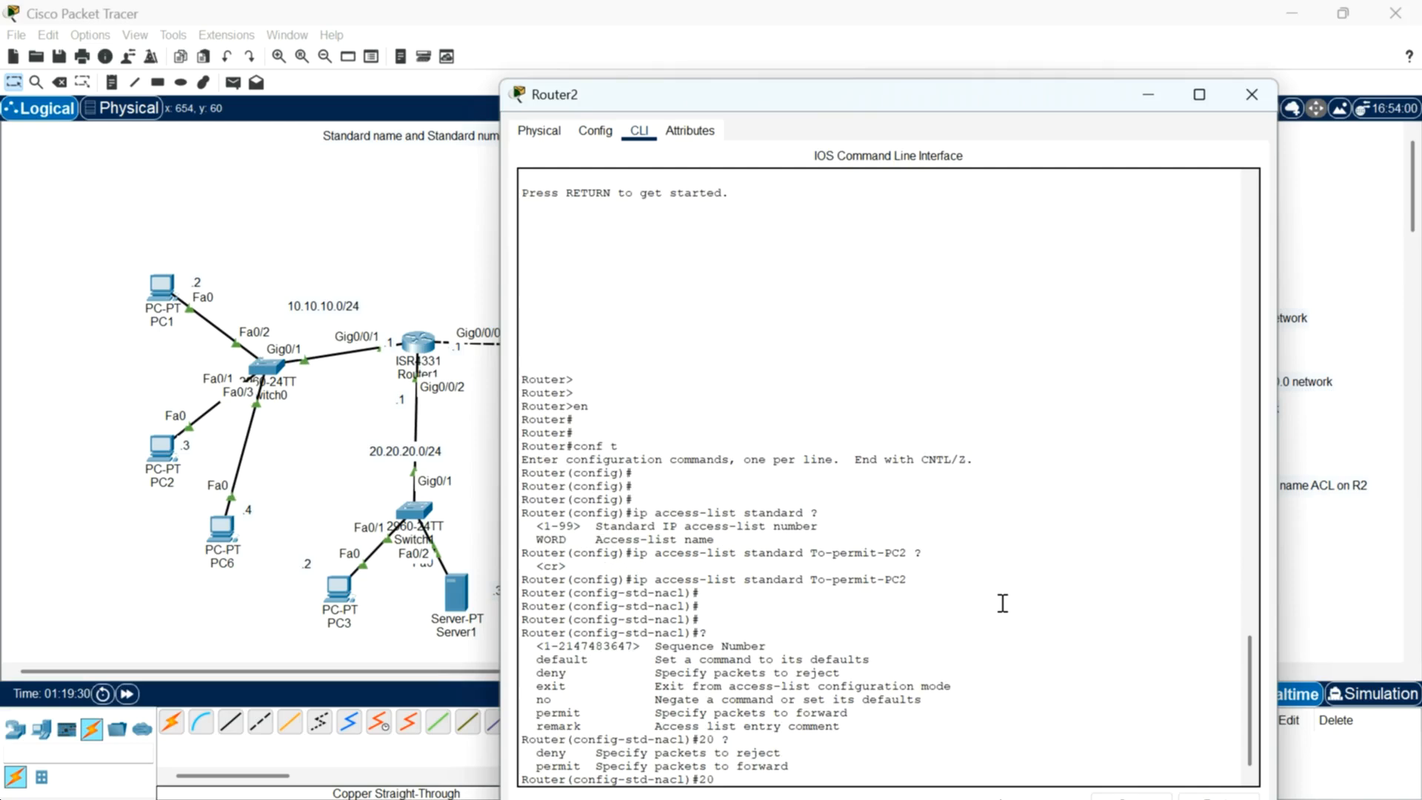
{"action": "type", "text": "permit 10.10.10."}
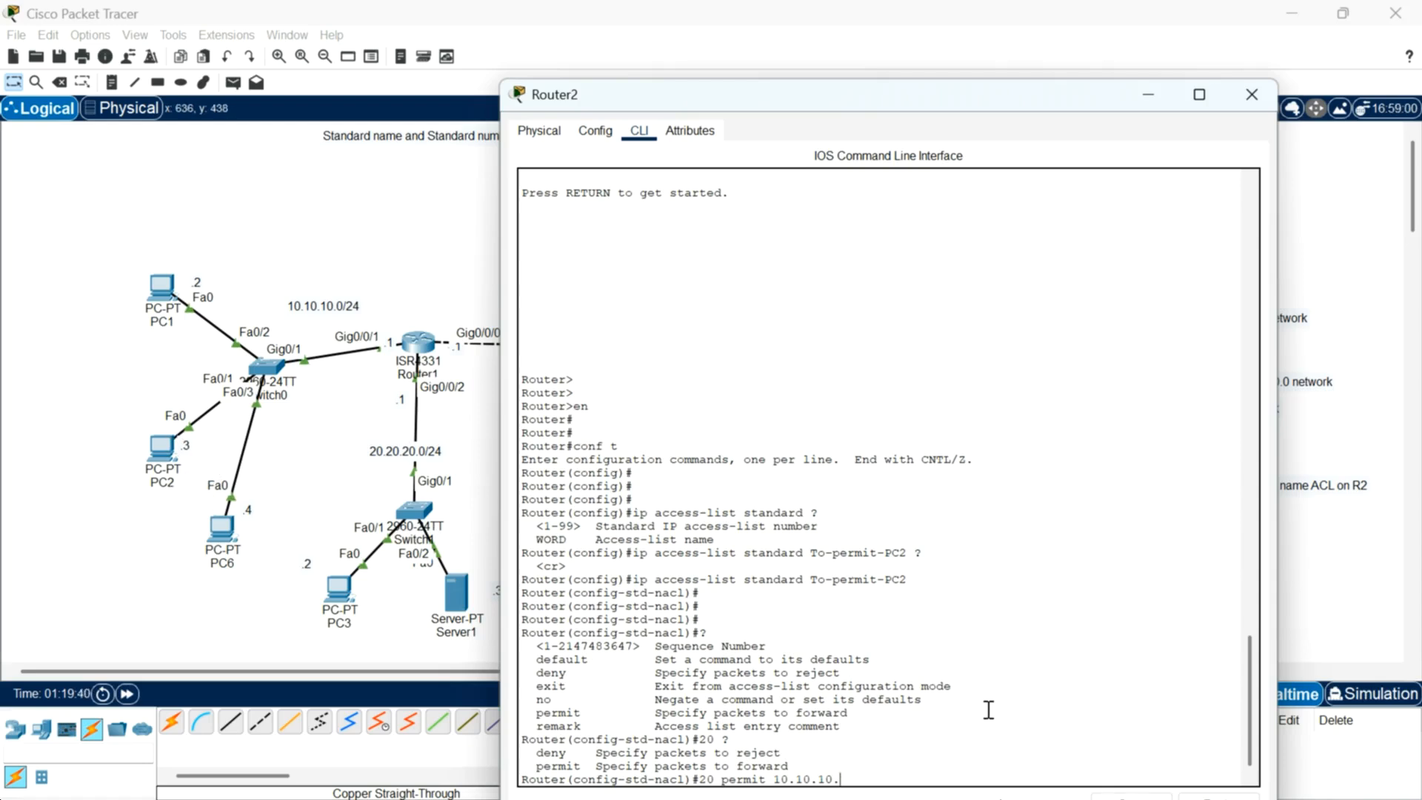
{"action": "type", "text": "2"}
{"action": "key", "text": "BackSpace"}
{"action": "type", "text": "3 ?"}
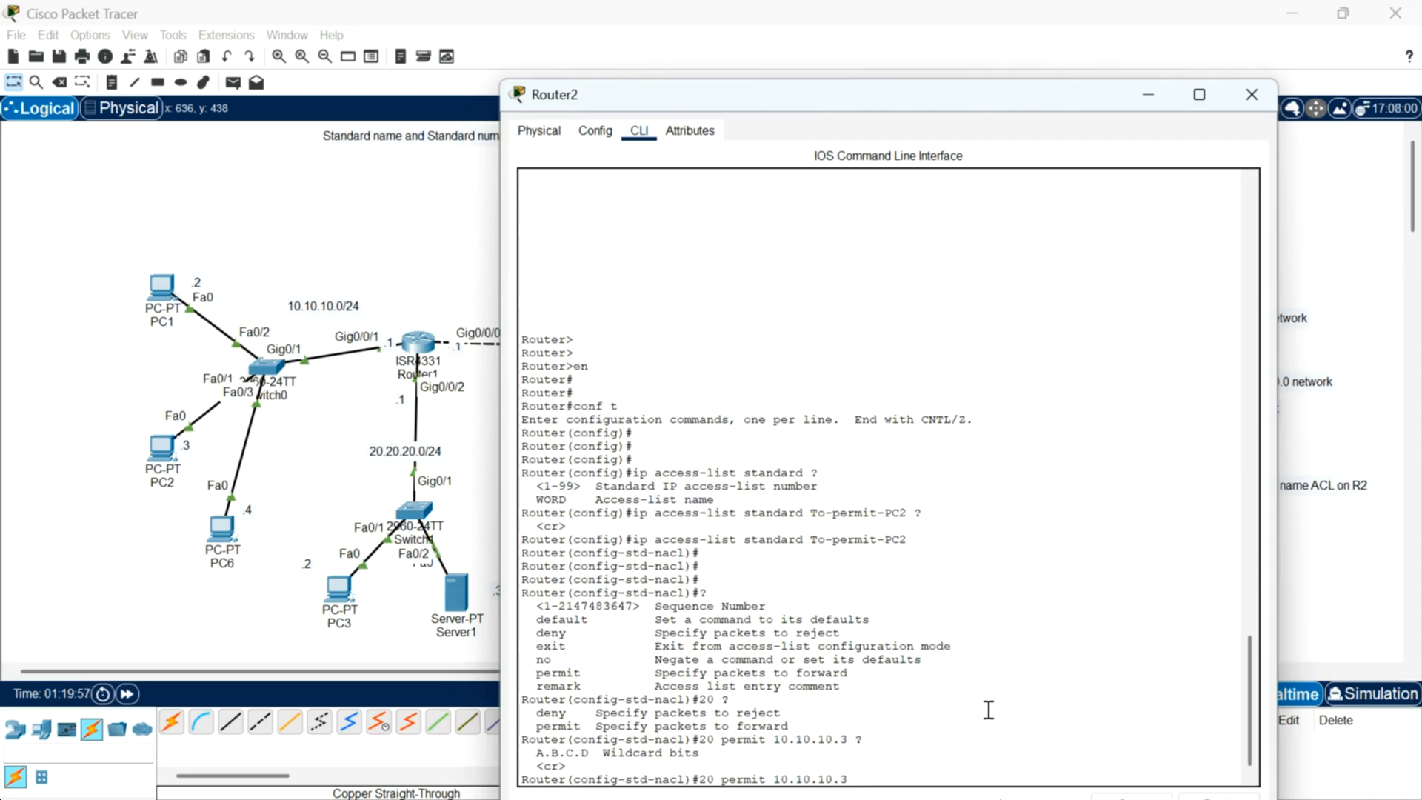
{"action": "key", "text": "Return"}
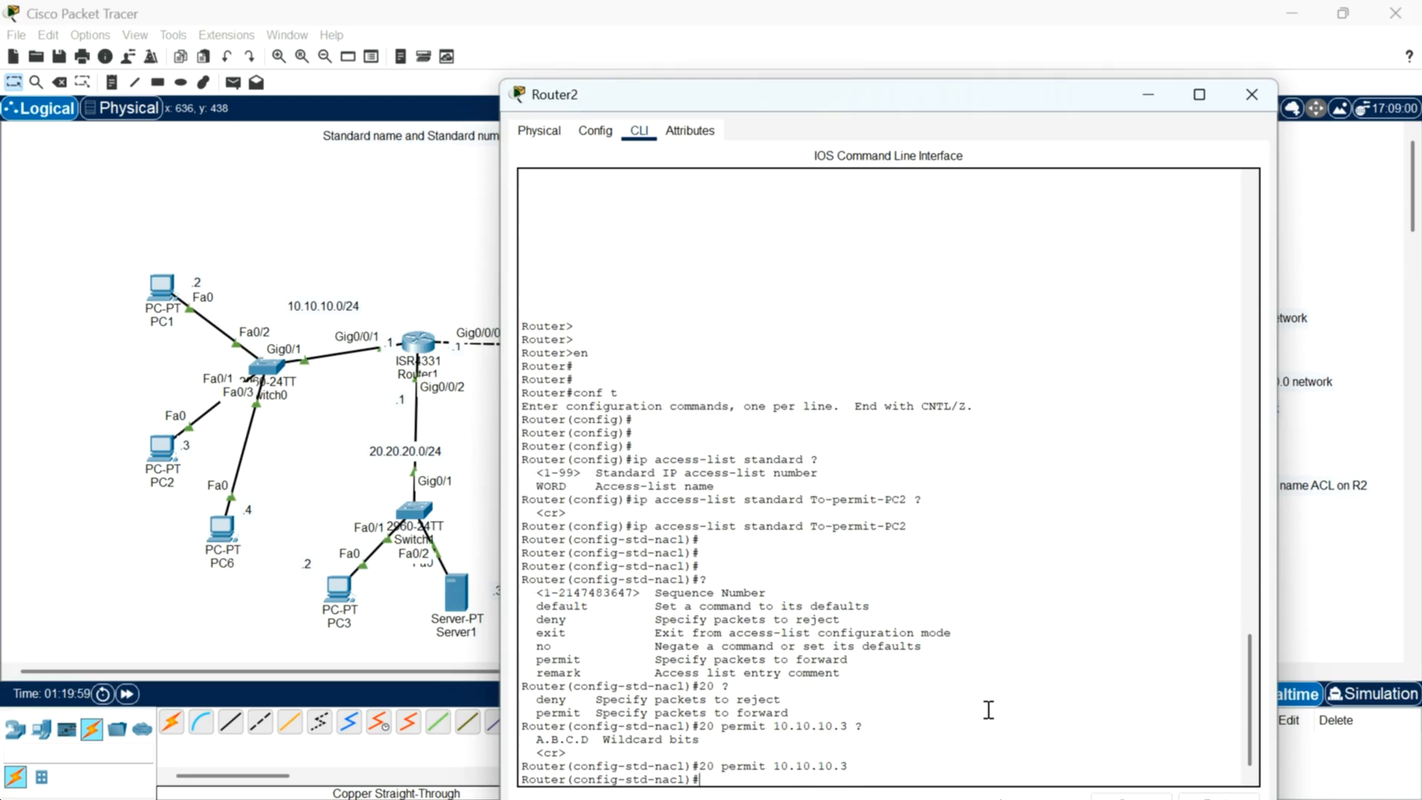
{"action": "key", "text": "Return"}
{"action": "key", "text": "Return"}
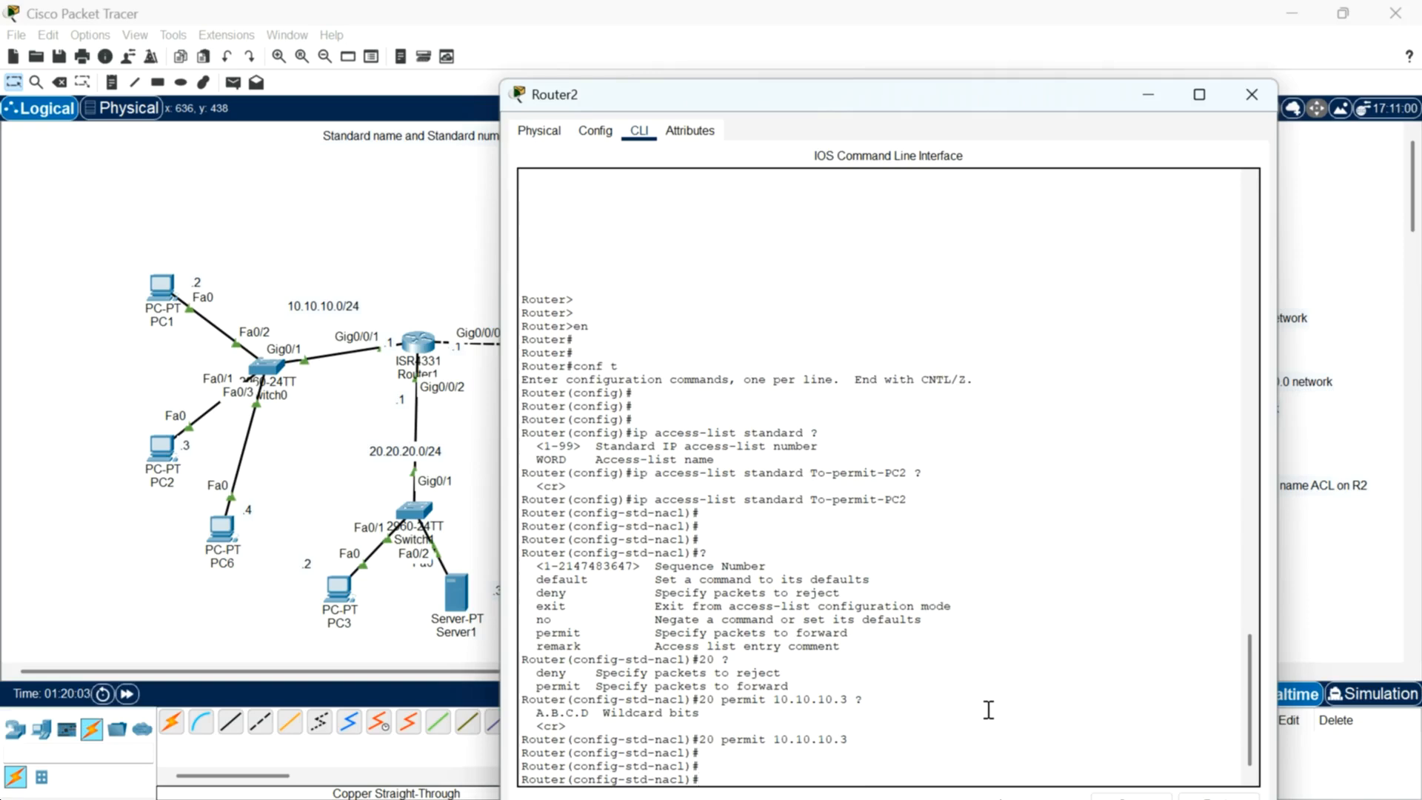
Step: Add entry 40 denying any source to the To-permit-PC2 list
{"action": "type", "text": "d"}
{"action": "key", "text": "BackSpace"}
{"action": "type", "text": "40 deny any"}
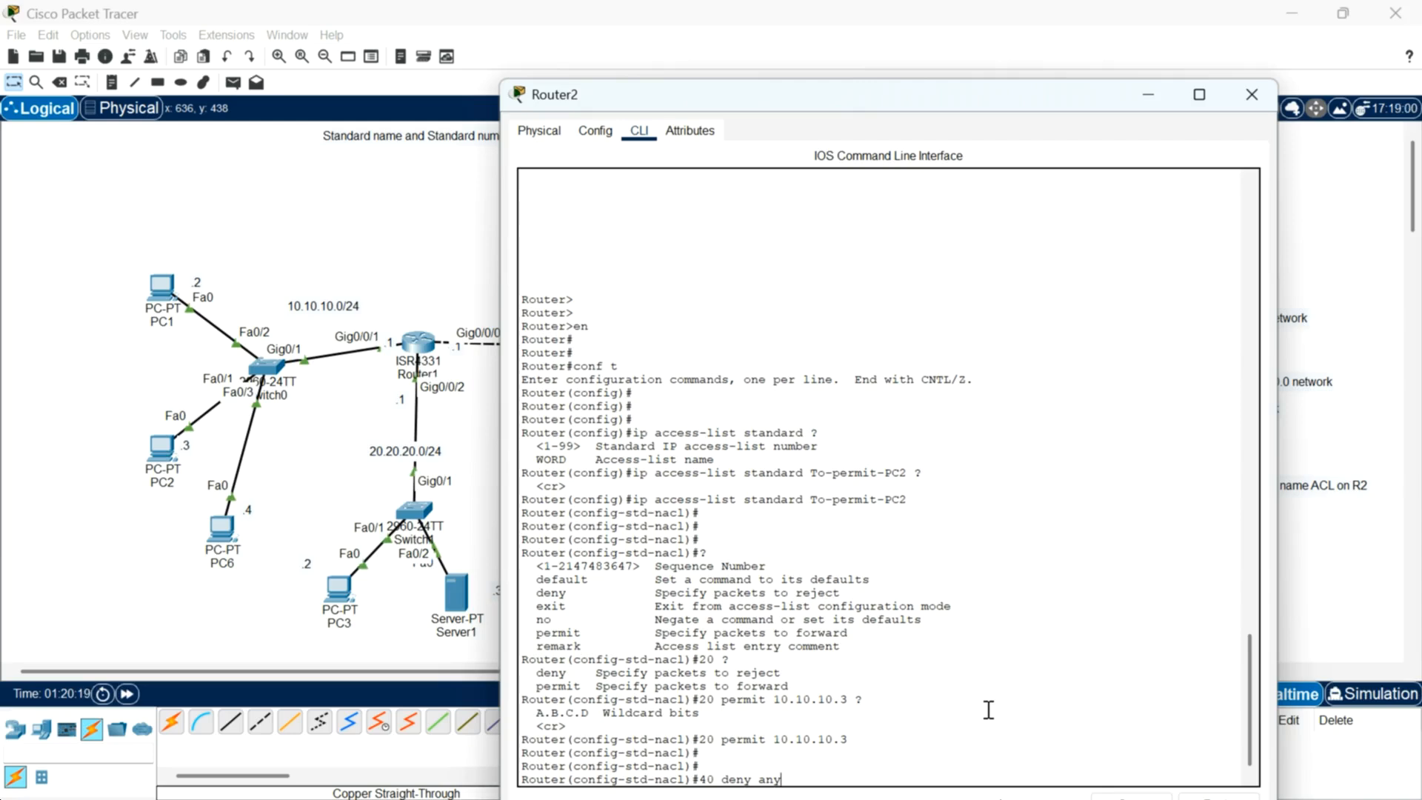
{"action": "type", "text": "?"}
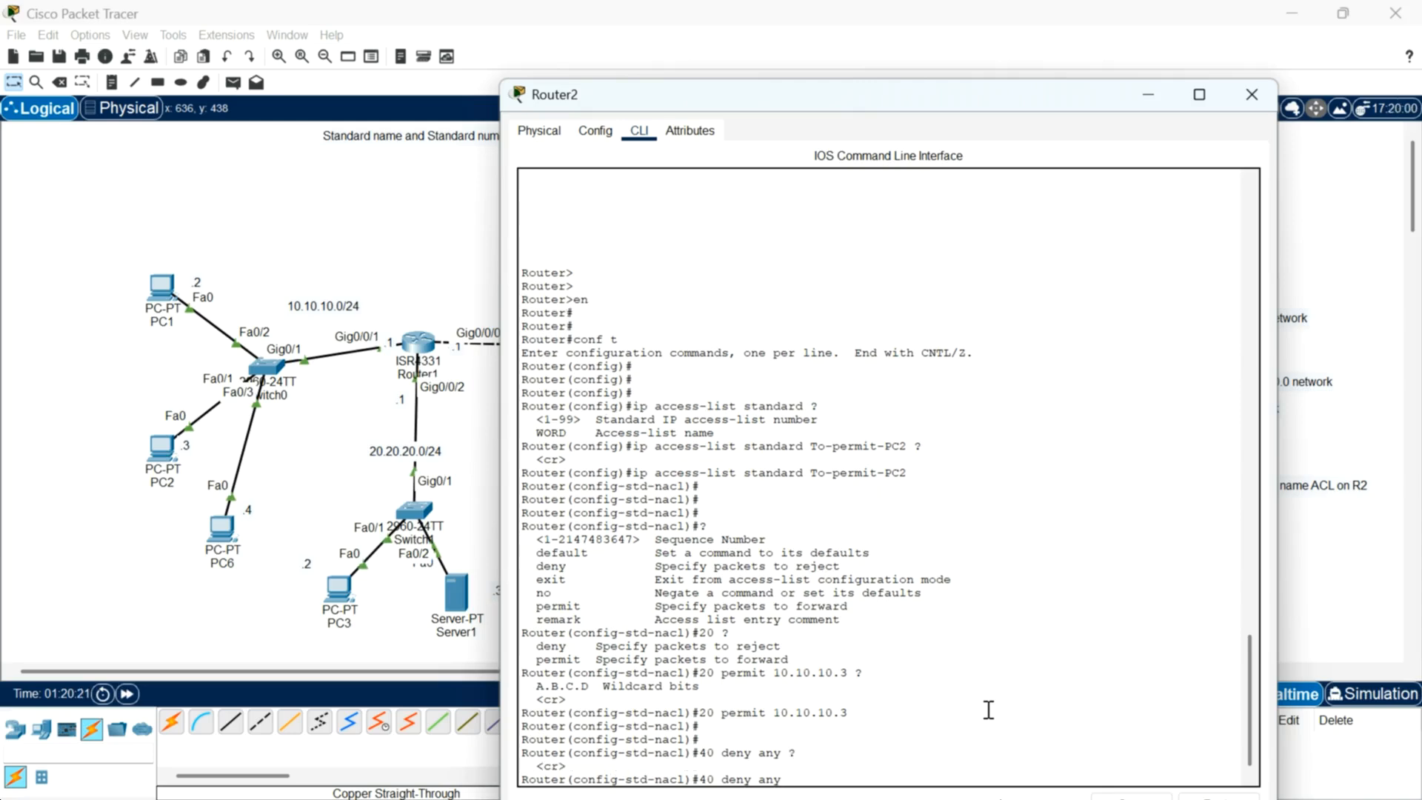
{"action": "key", "text": "Return"}
{"action": "key", "text": "Return"}
{"action": "key", "text": "Return"}
{"action": "key", "text": "Return"}
{"action": "key", "text": "Return"}
{"action": "key", "text": "Return"}
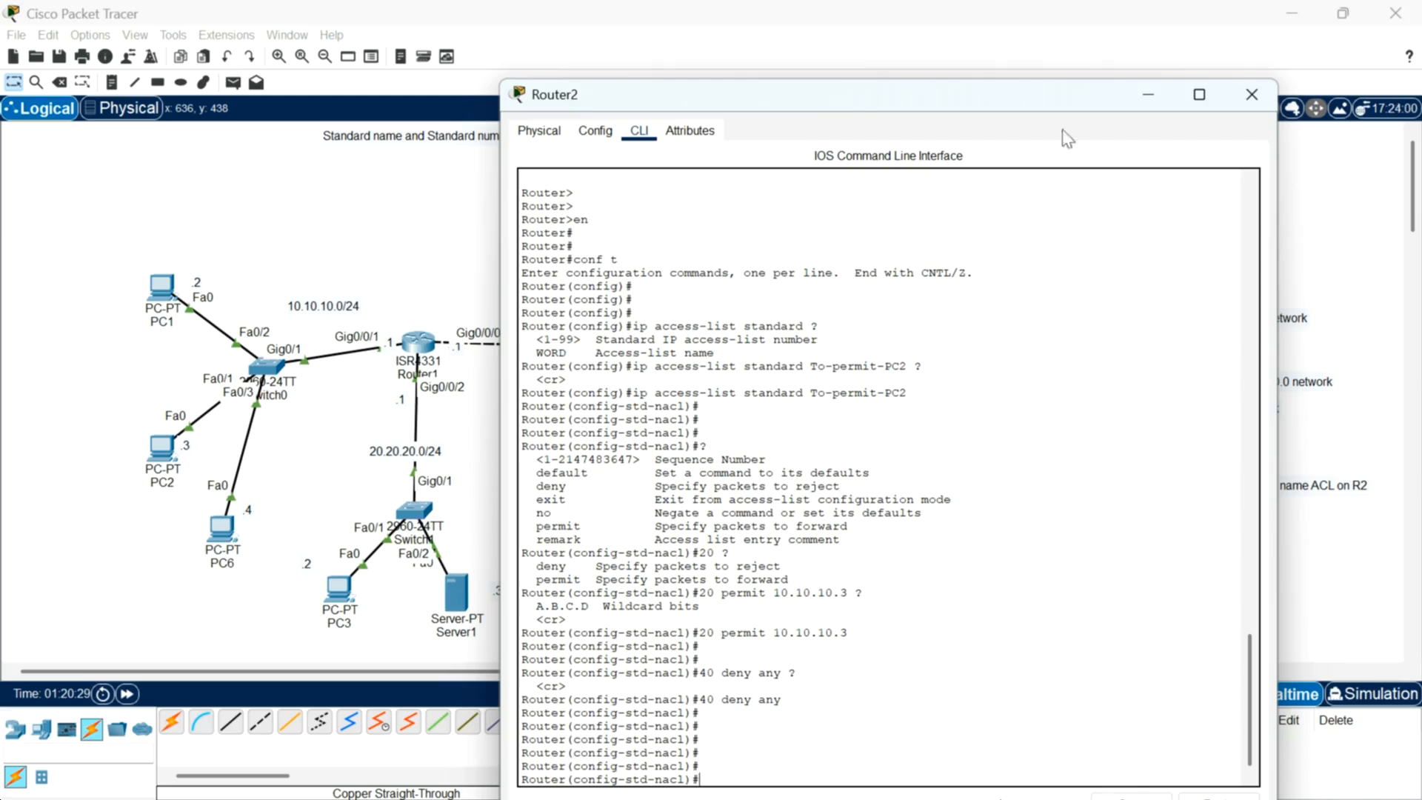
Step: Exit the named access-list configuration mode back to global configuration
{"action": "left_click_drag", "start_coordinate": [1052, 98], "coordinate": [1041, 489]}
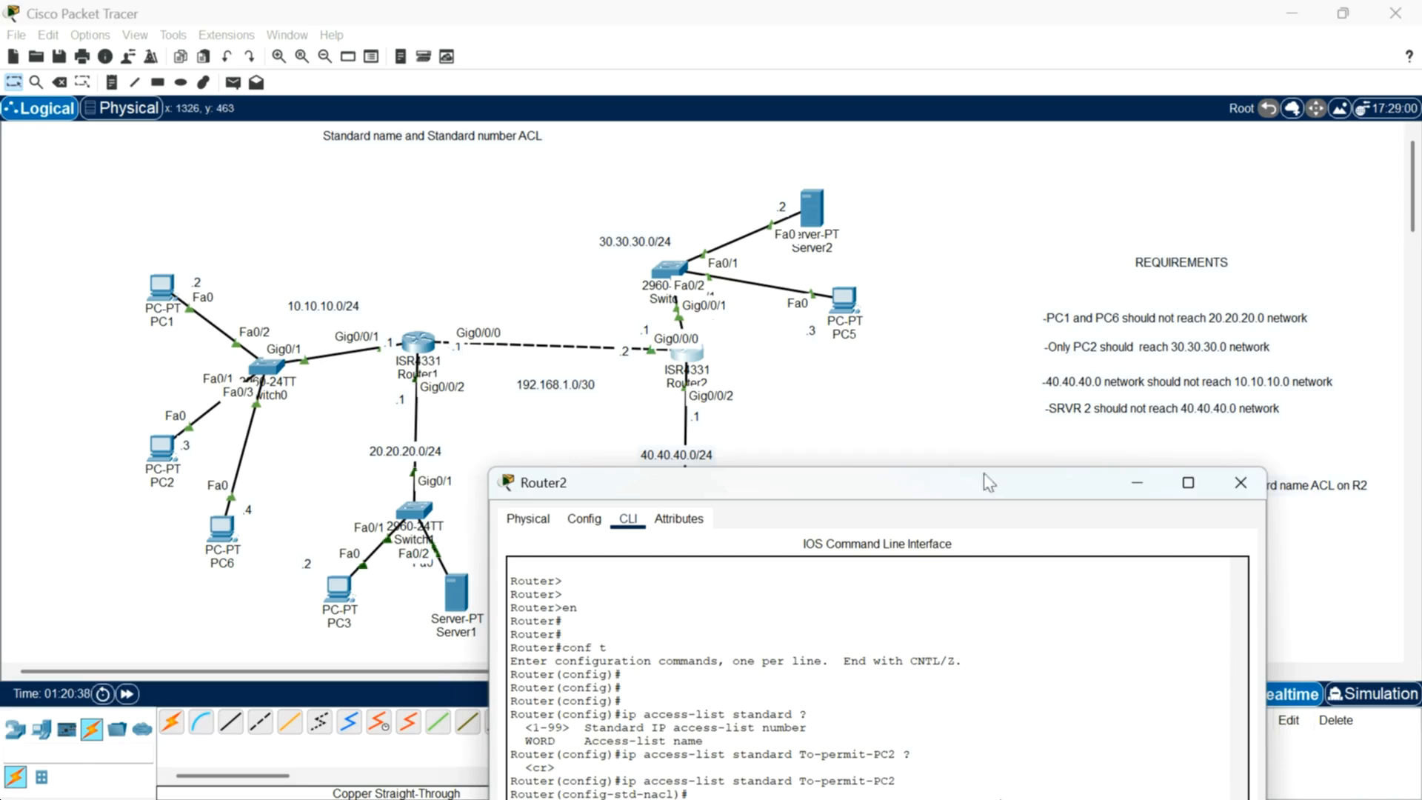
{"action": "left_click_drag", "start_coordinate": [988, 493], "coordinate": [897, 68]}
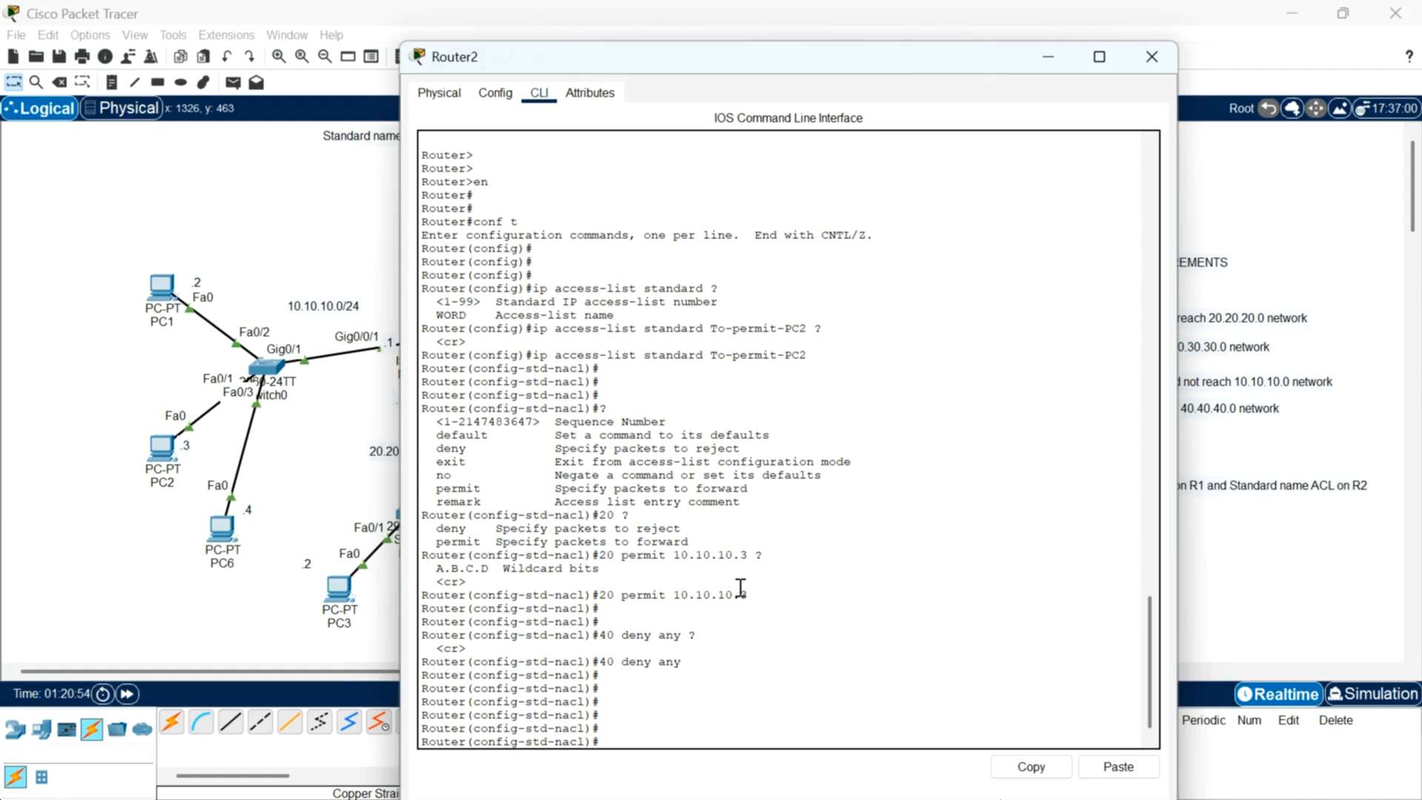
{"action": "scroll", "coordinate": [740, 590], "scroll_direction": "down", "scroll_amount": 1}
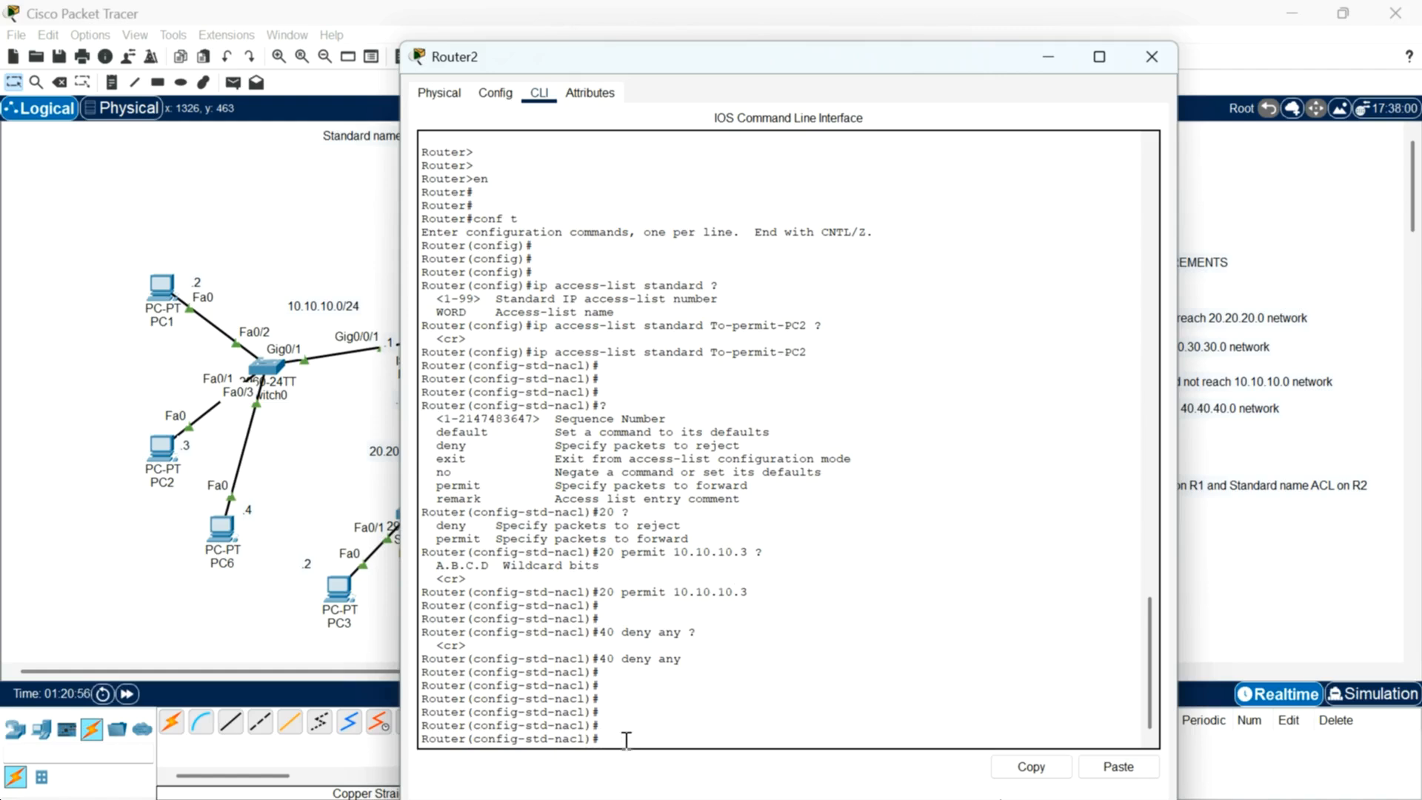
{"action": "type", "text": "exit"}
{"action": "key", "text": "Return"}
{"action": "key", "text": "Return"}
{"action": "key", "text": "Return"}
{"action": "key", "text": "Return"}
{"action": "key", "text": "Return"}
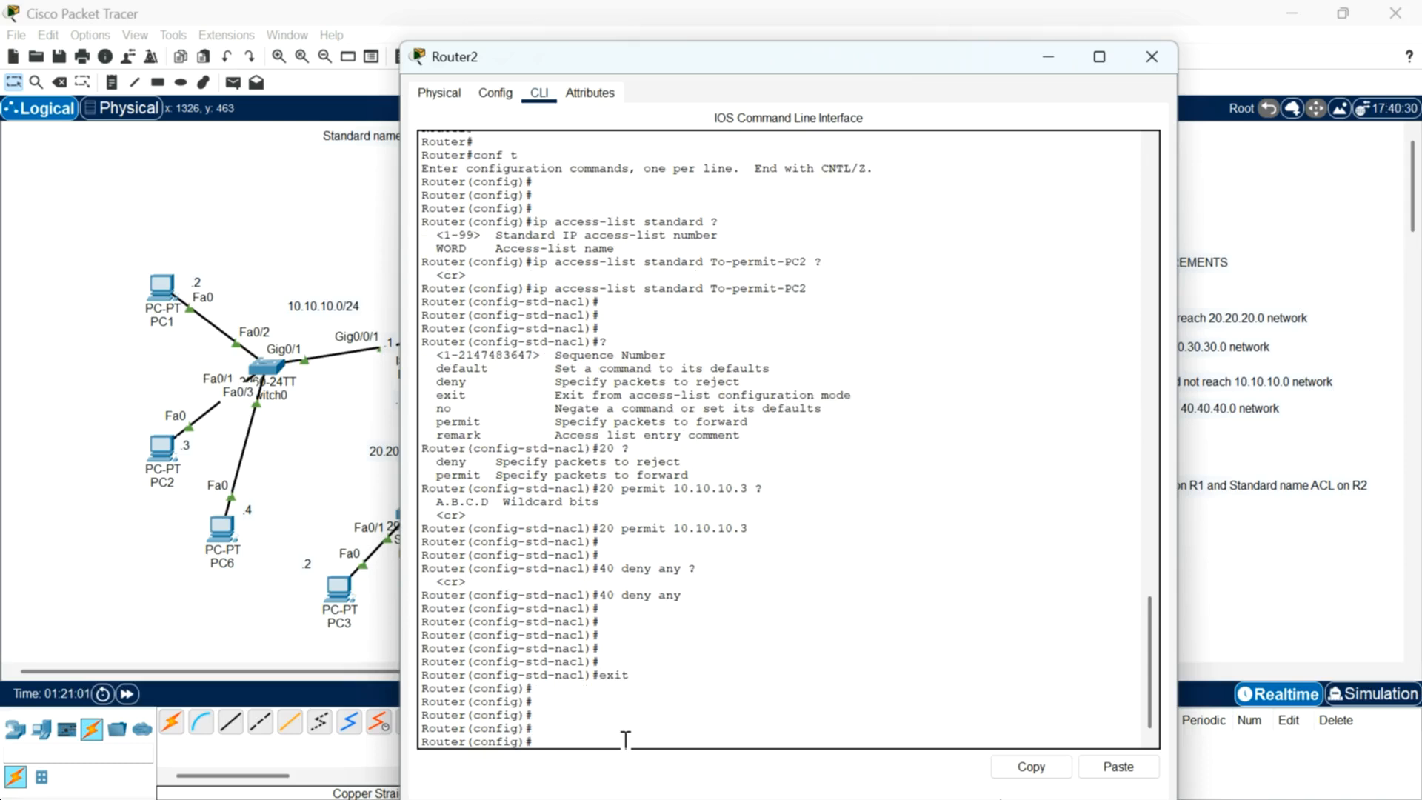
Step: Enter interface configuration mode for GigabitEthernet0/0/1 on Router2
{"action": "type", "text": "int g0/0/1"}
{"action": "key", "text": "Return"}
{"action": "key", "text": "Return"}
{"action": "key", "text": "Return"}
Step: Try to apply access group To-permit-PC2 to the interface without specifying a direction
{"action": "type", "text": "ip access-group"}
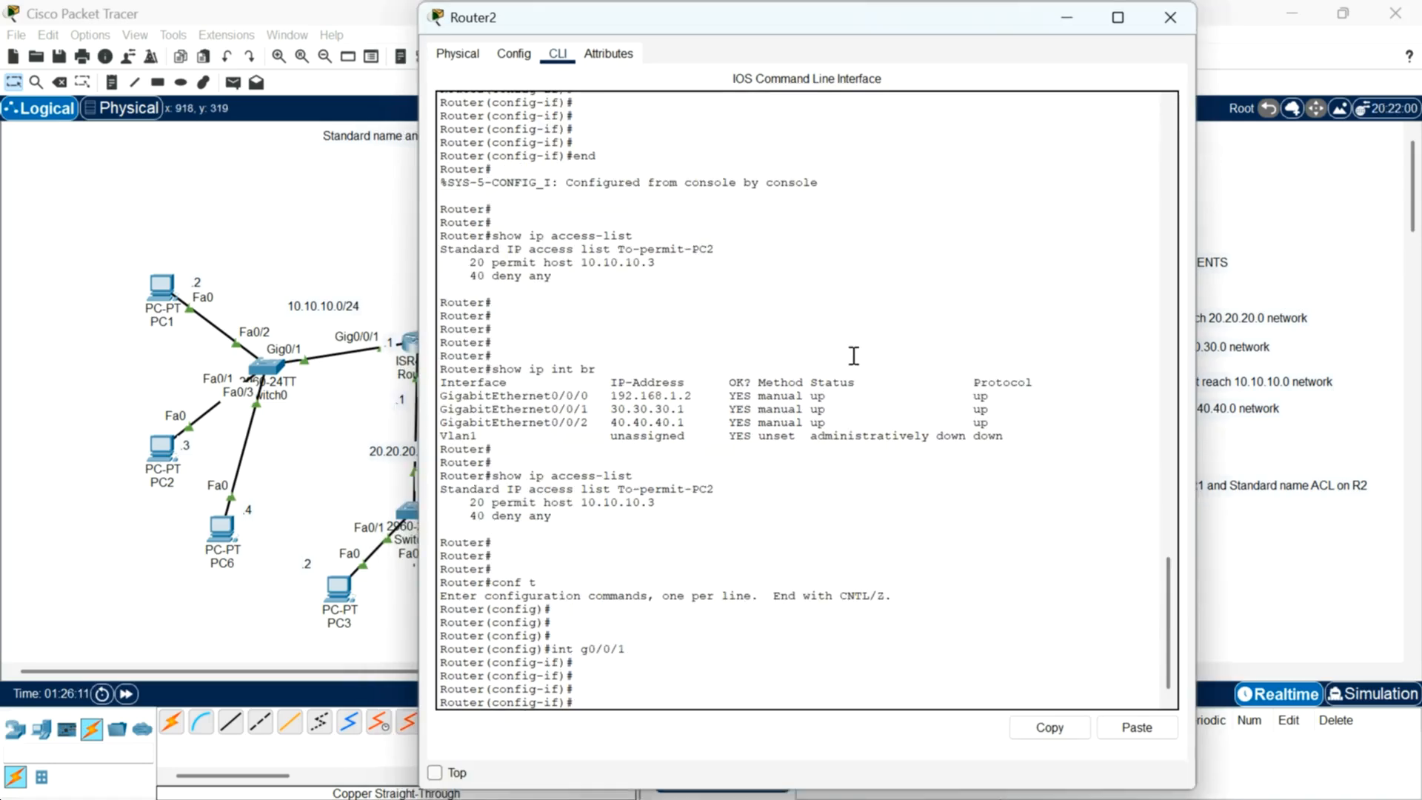
{"action": "type", "text": "ip access-gro"}
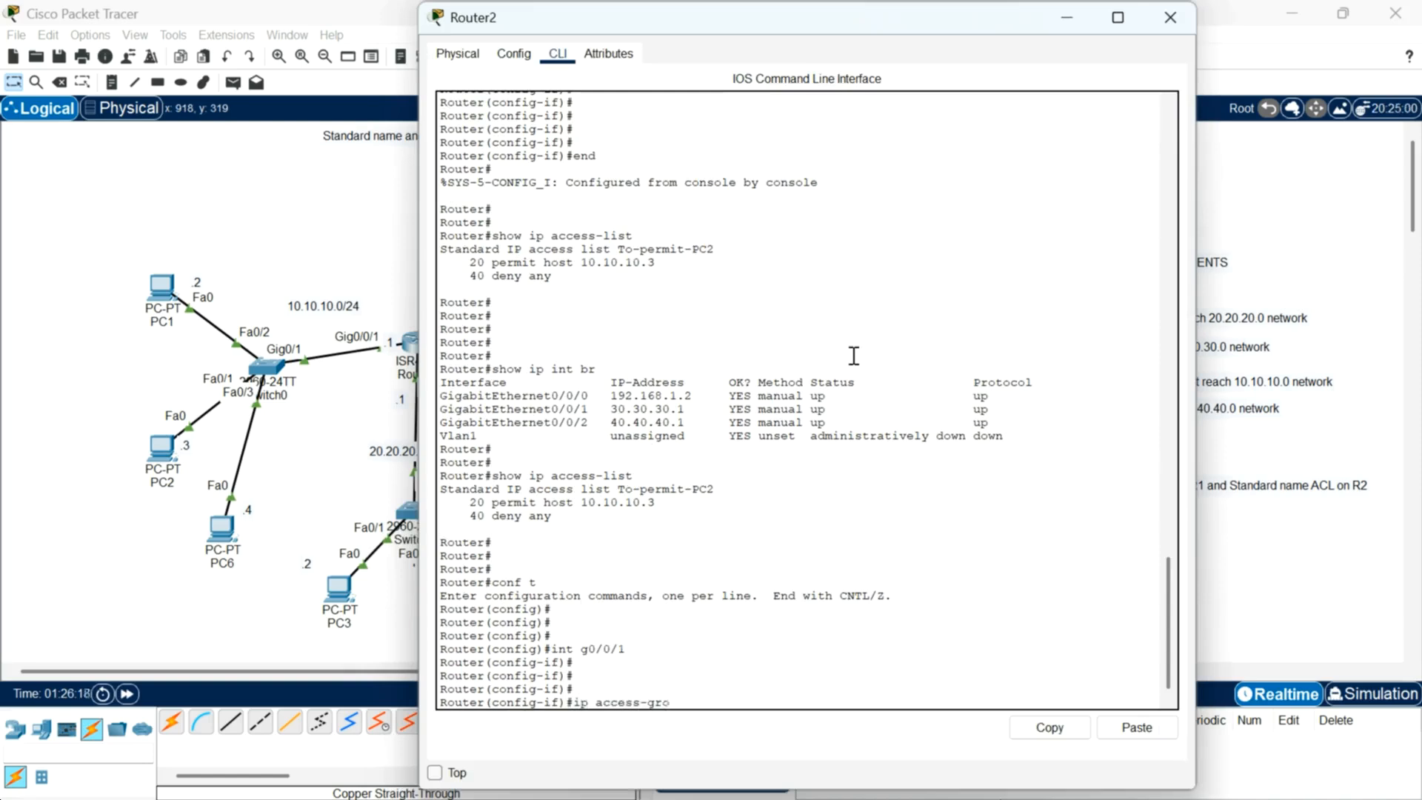
{"action": "type", "text": "up To-permit-PC2"}
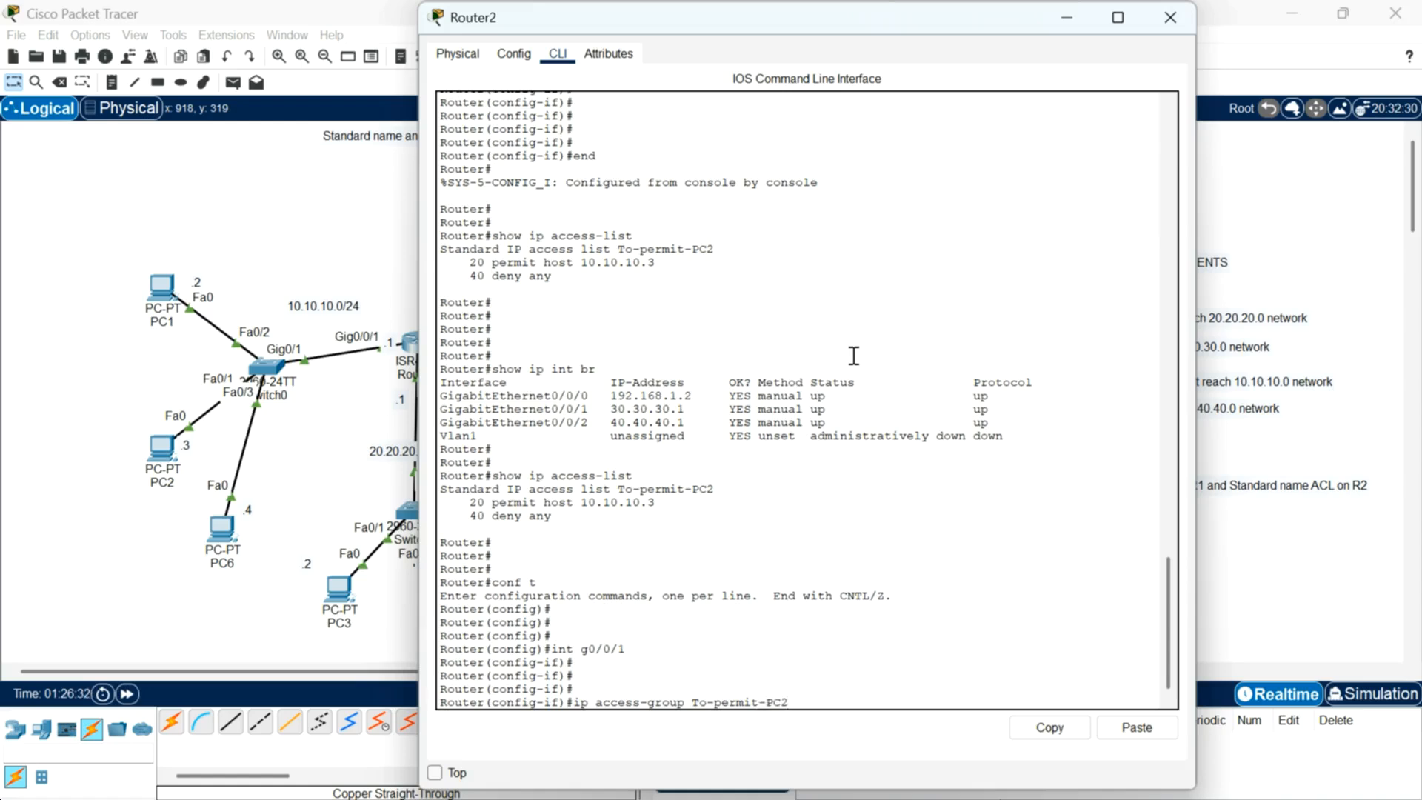
{"action": "key", "text": "Return"}
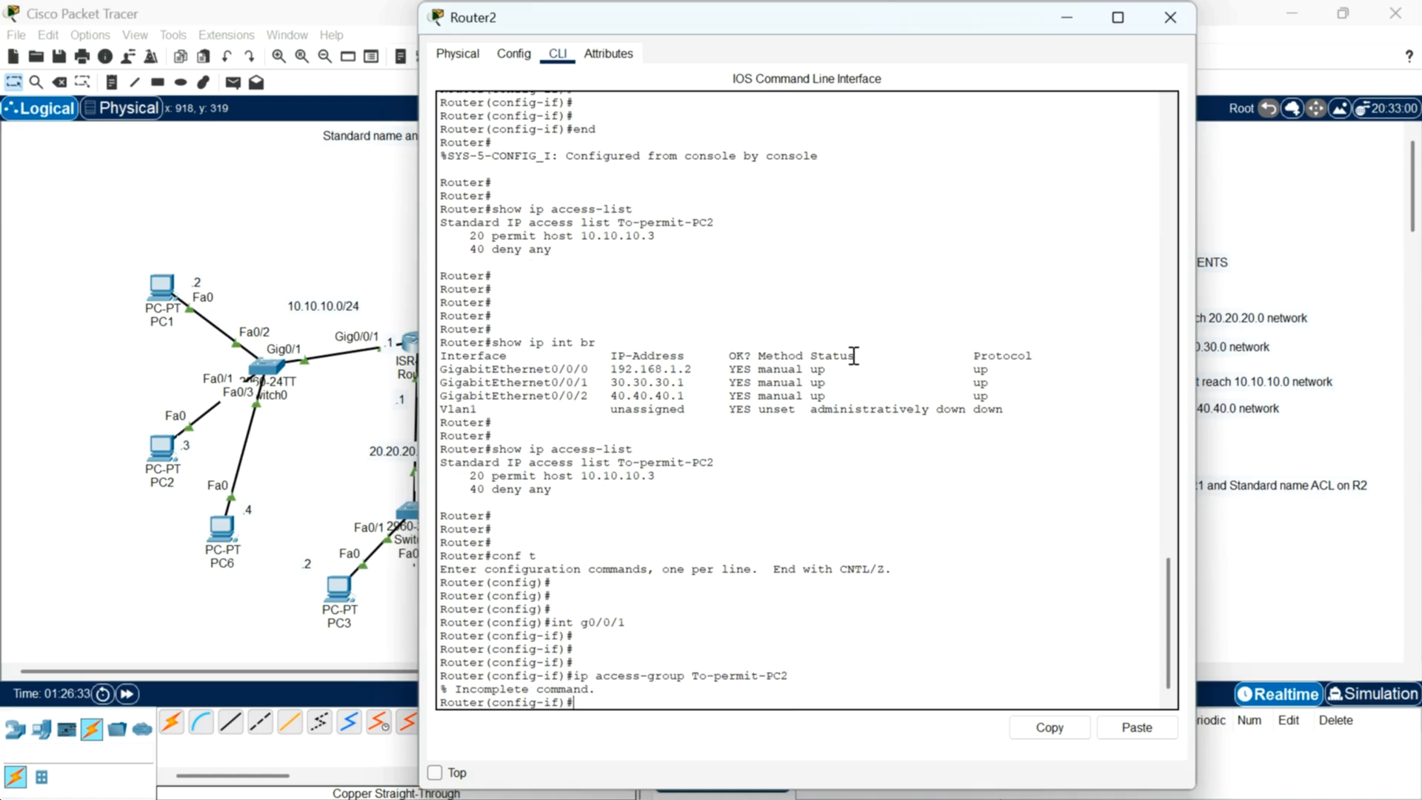
Step: Apply access group To-permit-PC2 outbound on GigabitEthernet0/0/1
{"action": "key", "text": "Up"}
{"action": "type", "text": "ou"}
{"action": "type", "text": "t-PC2 out"}
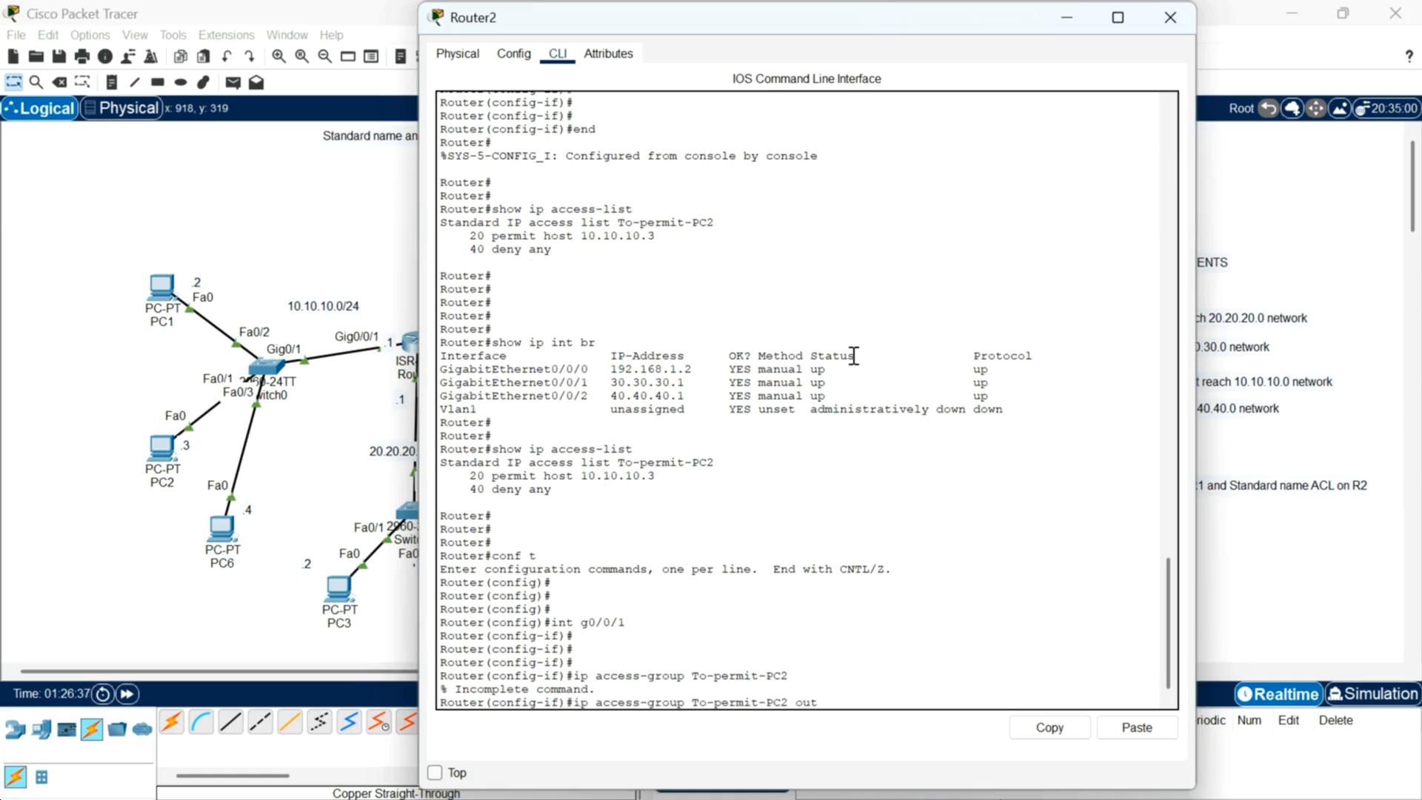
{"action": "key", "text": "Return"}
{"action": "key", "text": "Return"}
{"action": "key", "text": "Return"}
{"action": "key", "text": "Return"}
{"action": "key", "text": "Return"}
{"action": "key", "text": "Return"}
{"action": "key", "text": "Return"}
{"action": "key", "text": "Return"}
{"action": "key", "text": "Return"}
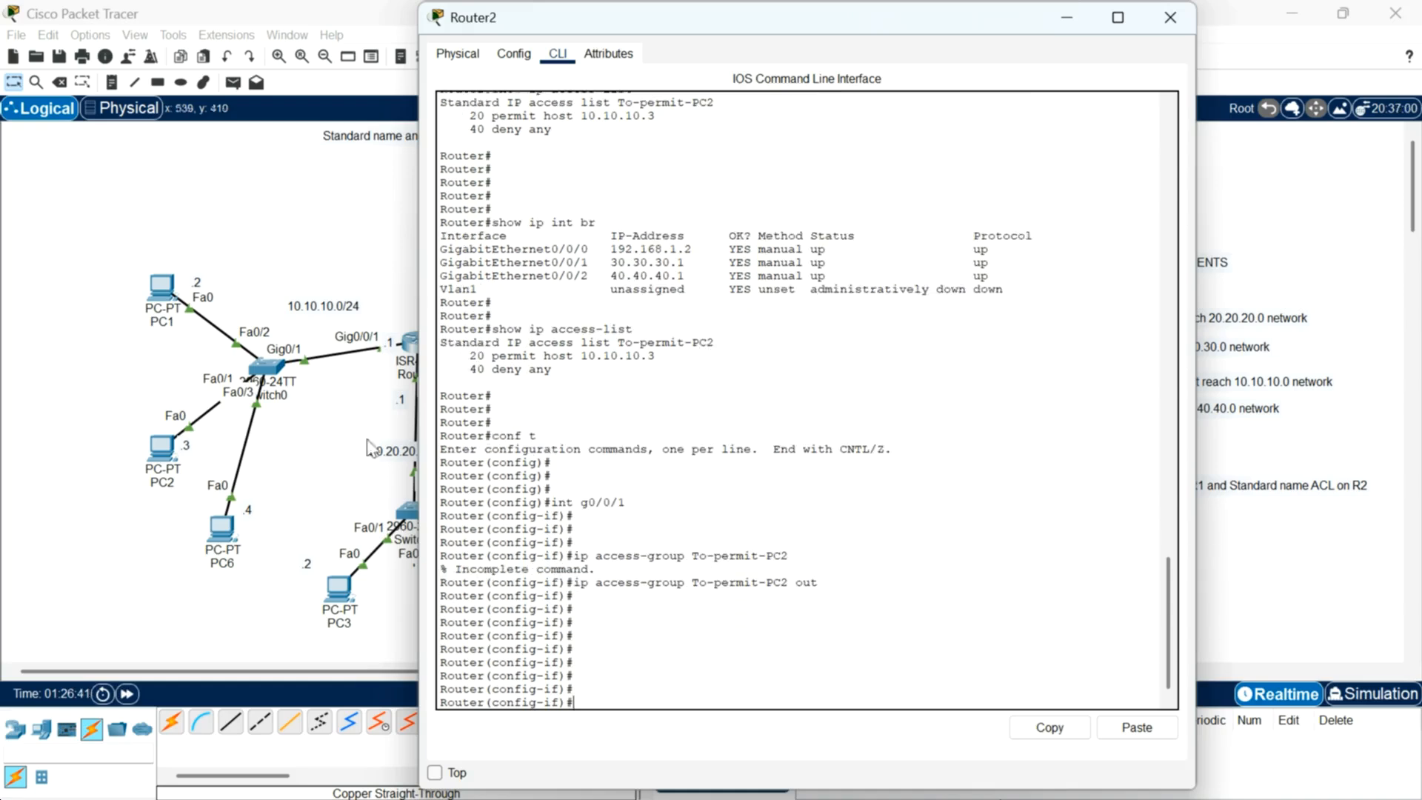
Step: Open PC6's command prompt and ping 30.30.30.3 twice to test the new ACL
{"action": "left_click", "coordinate": [232, 536]}
{"action": "left_click", "coordinate": [231, 535]}
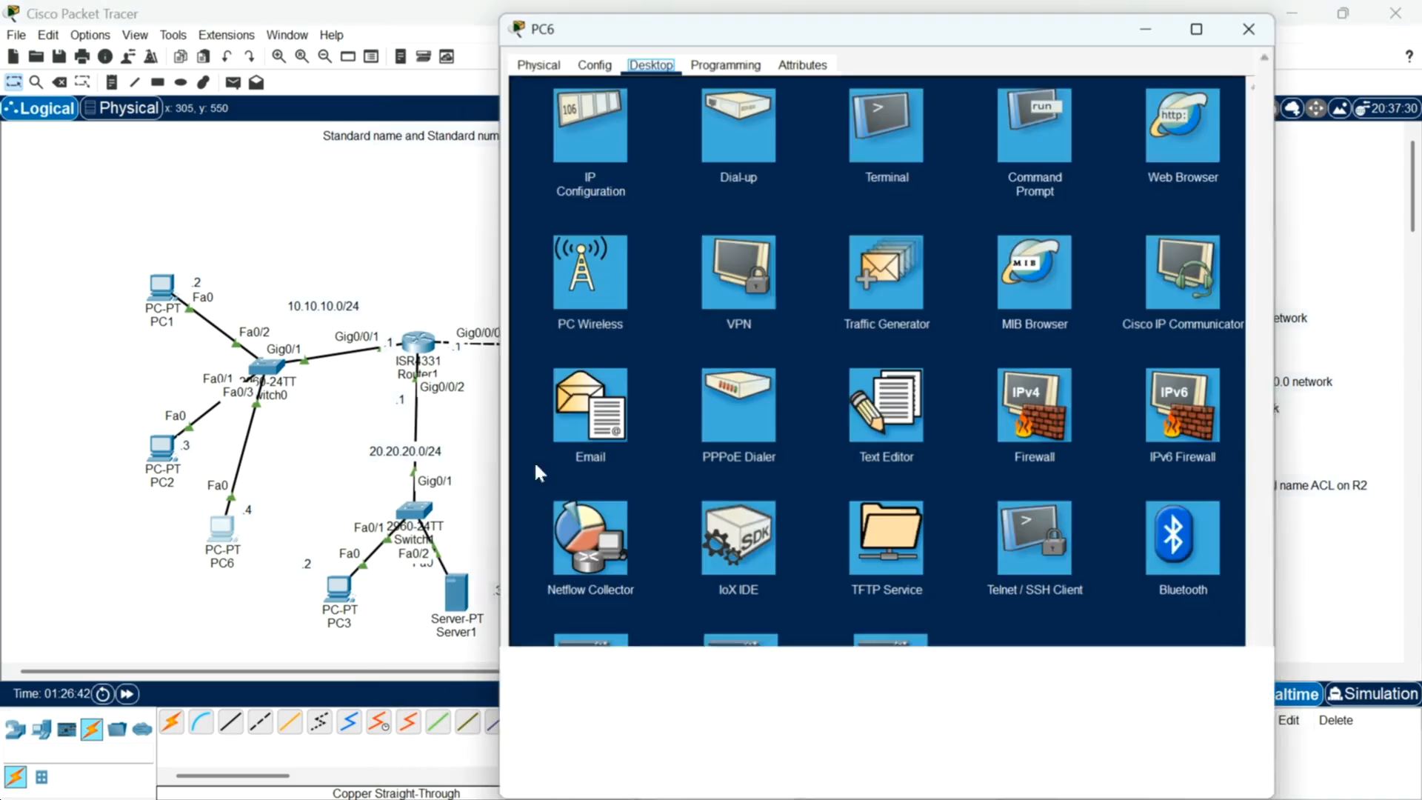
{"action": "left_click", "coordinate": [1027, 128]}
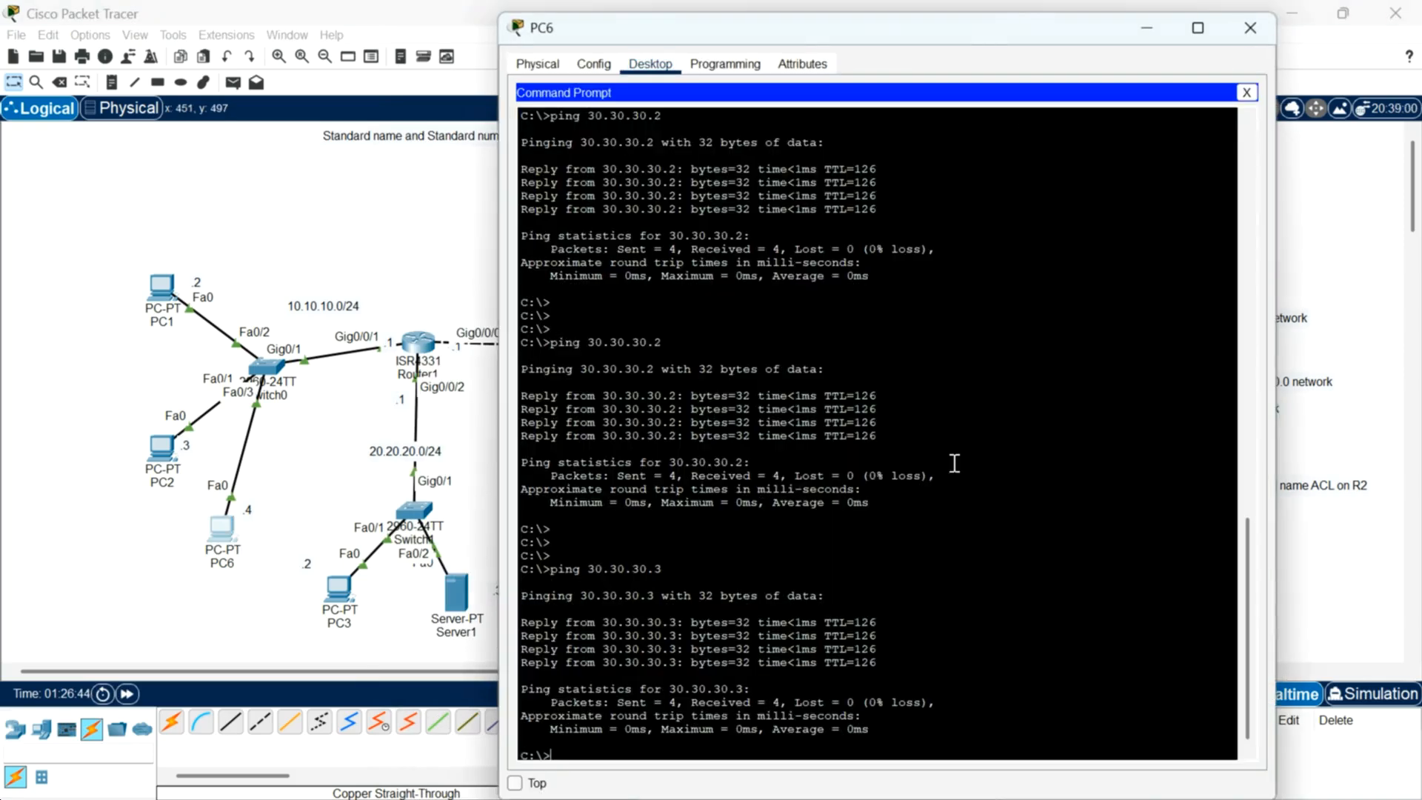
{"action": "key", "text": "Return"}
{"action": "key", "text": "Return"}
{"action": "key", "text": "Return"}
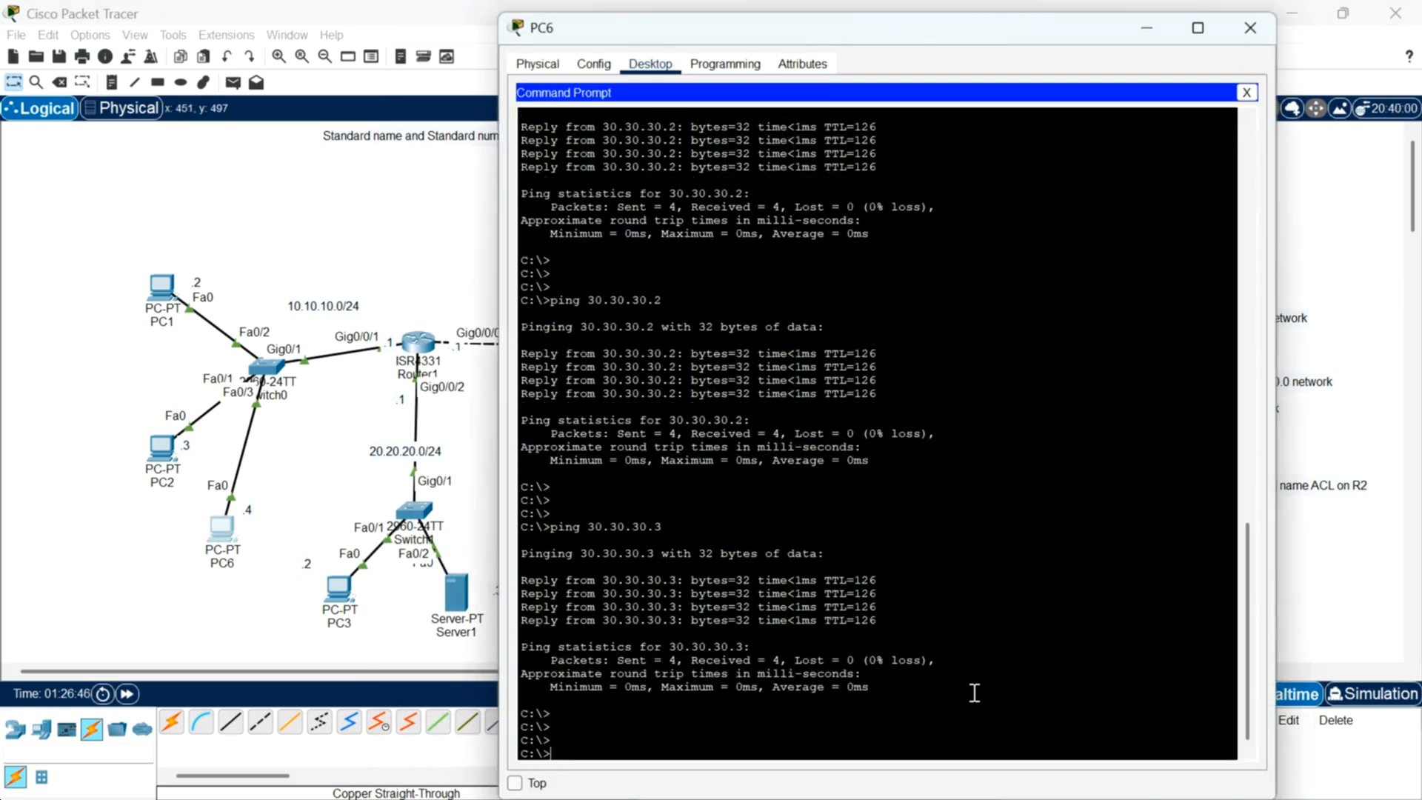
{"action": "key", "text": "Up"}
{"action": "key", "text": "Return"}
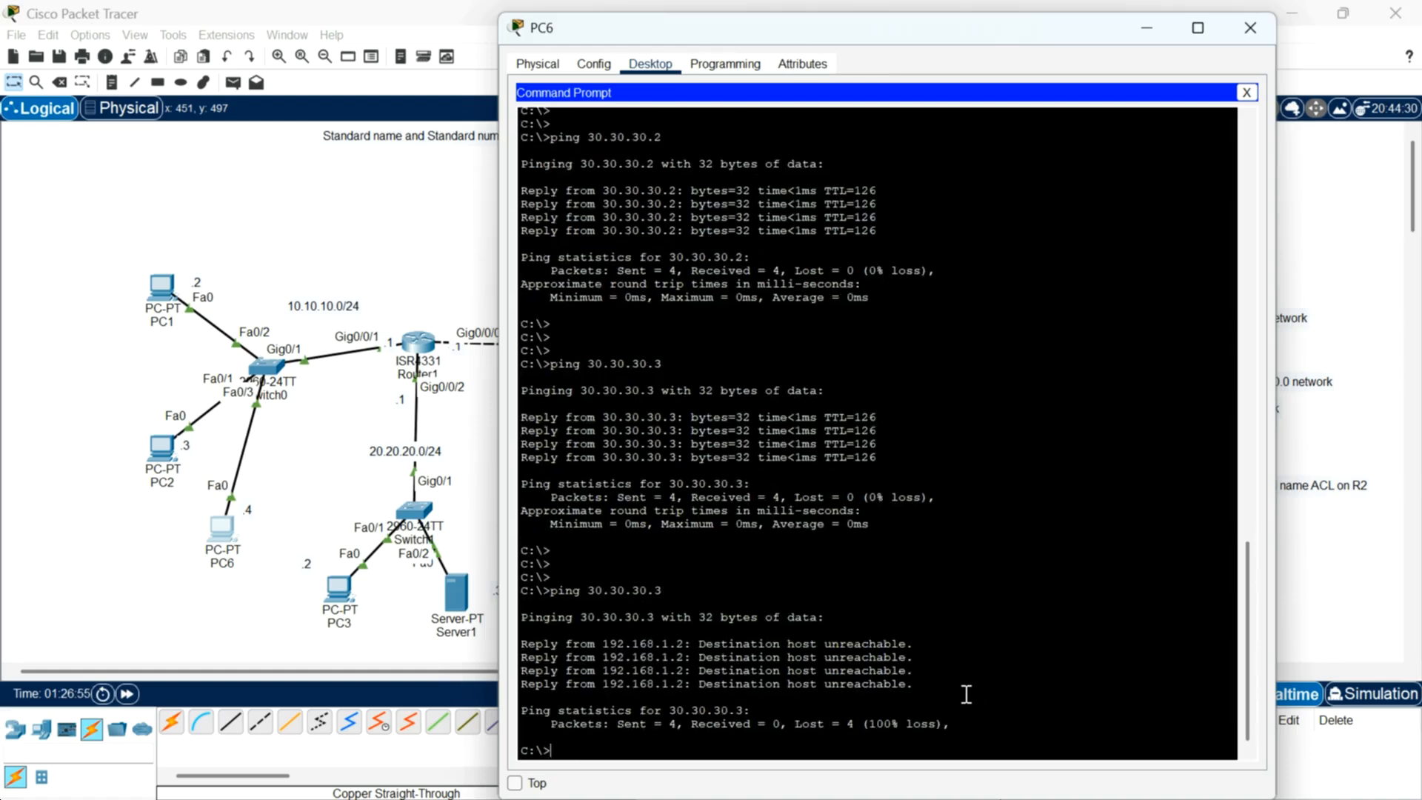
{"action": "key", "text": "Return"}
{"action": "key", "text": "Return"}
{"action": "key", "text": "Up"}
{"action": "key", "text": "Return"}
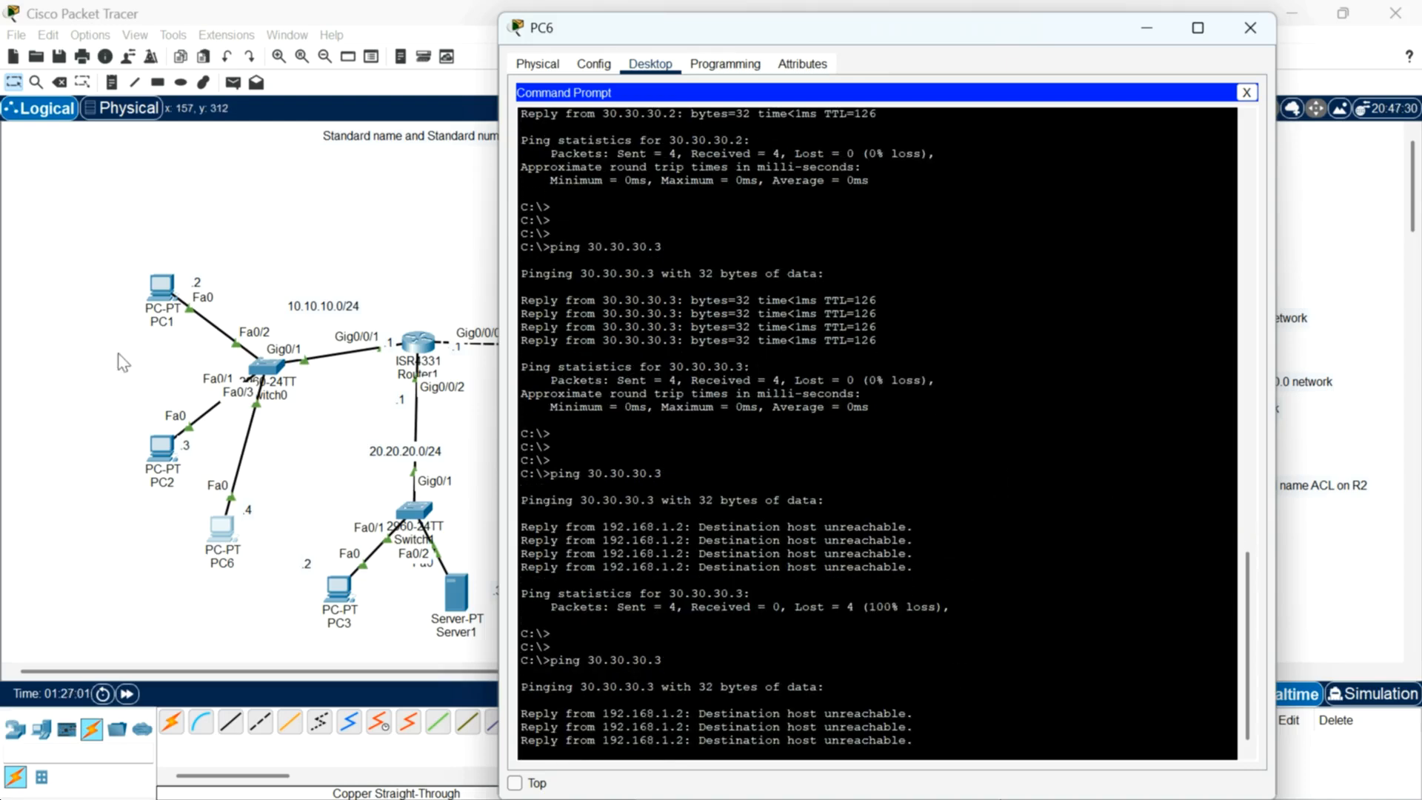
Step: Open PC2's command prompt and ping 30.30.30.3, then 30.30.30.2
{"action": "left_click", "coordinate": [158, 459]}
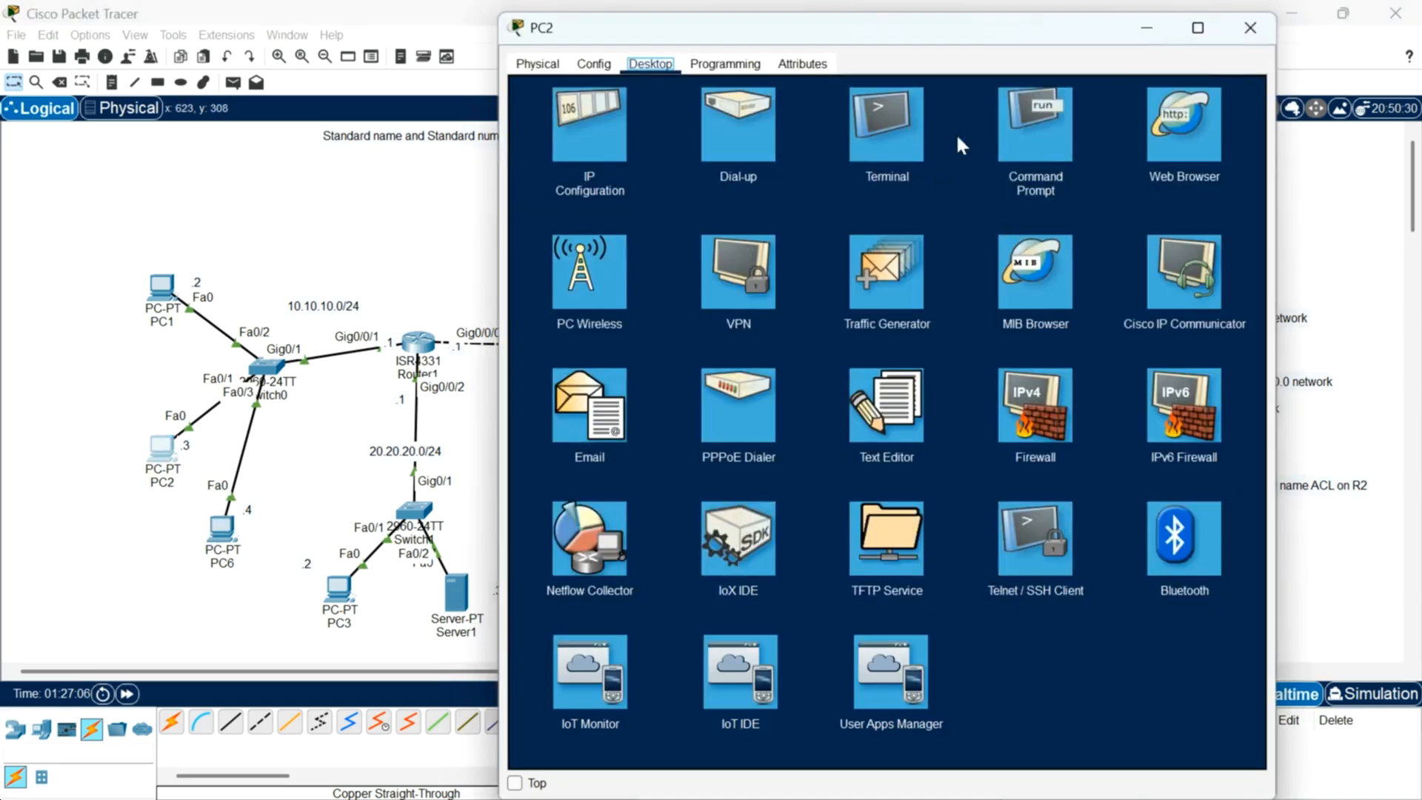
{"action": "left_click", "coordinate": [1041, 147]}
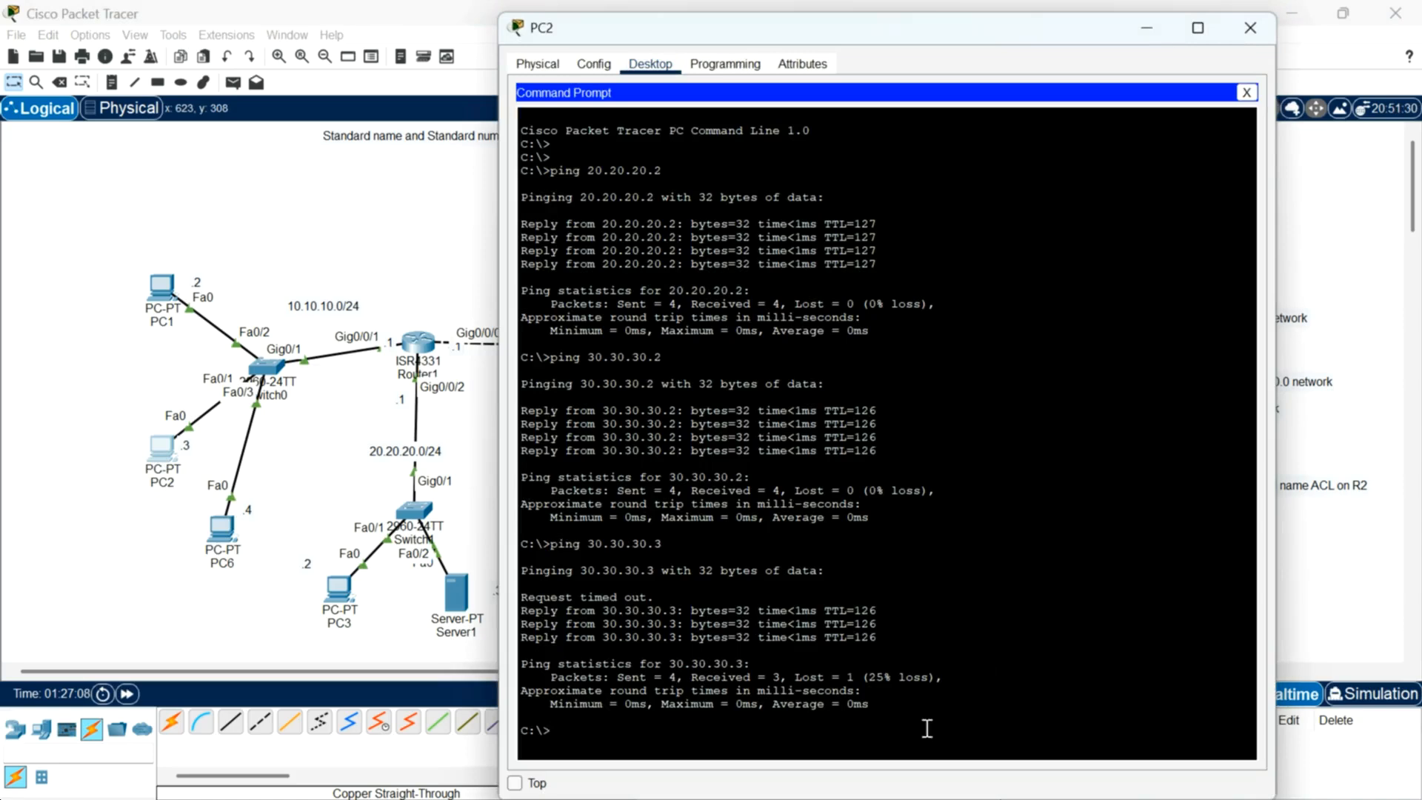
{"action": "key", "text": "Return"}
{"action": "key", "text": "Return"}
{"action": "key", "text": "Up"}
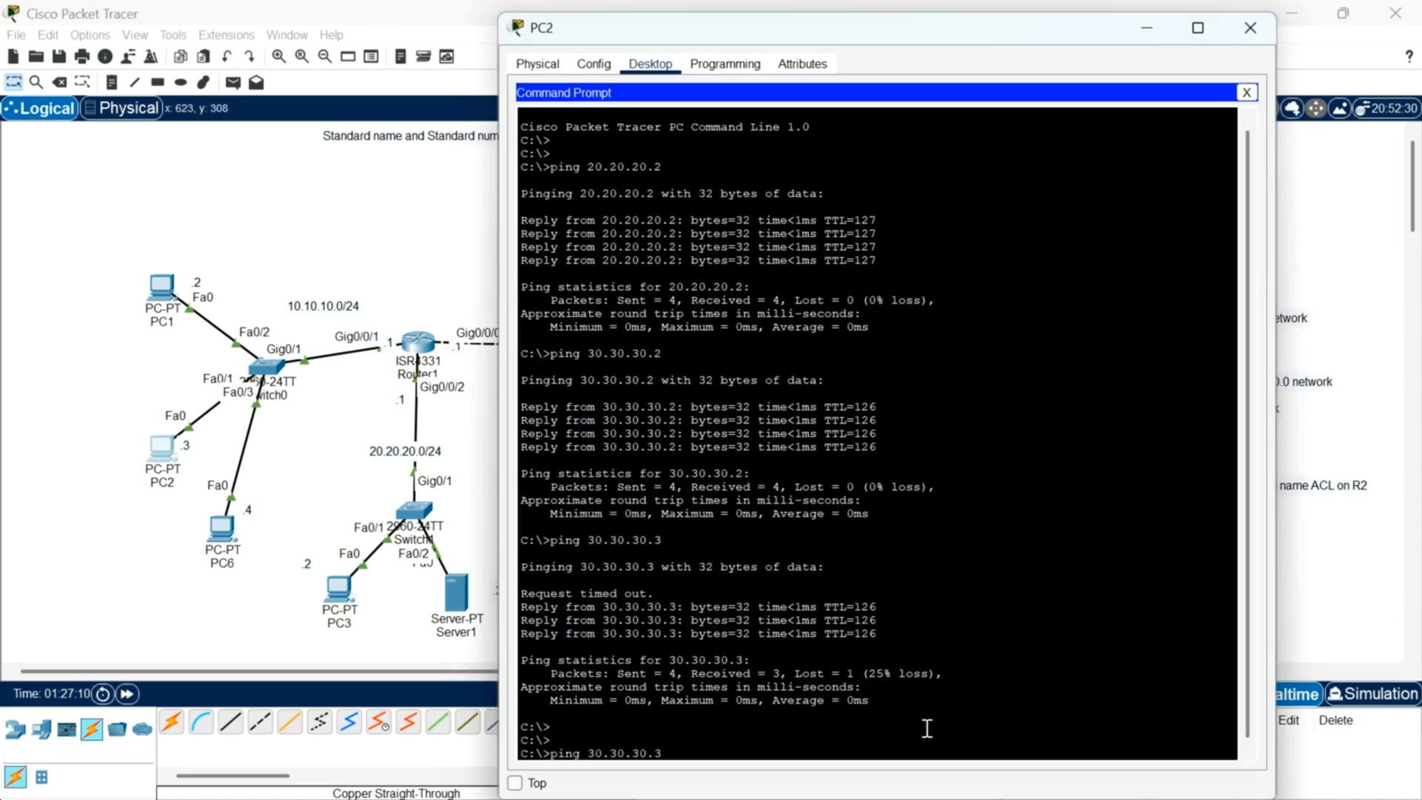
{"action": "key", "text": "Return"}
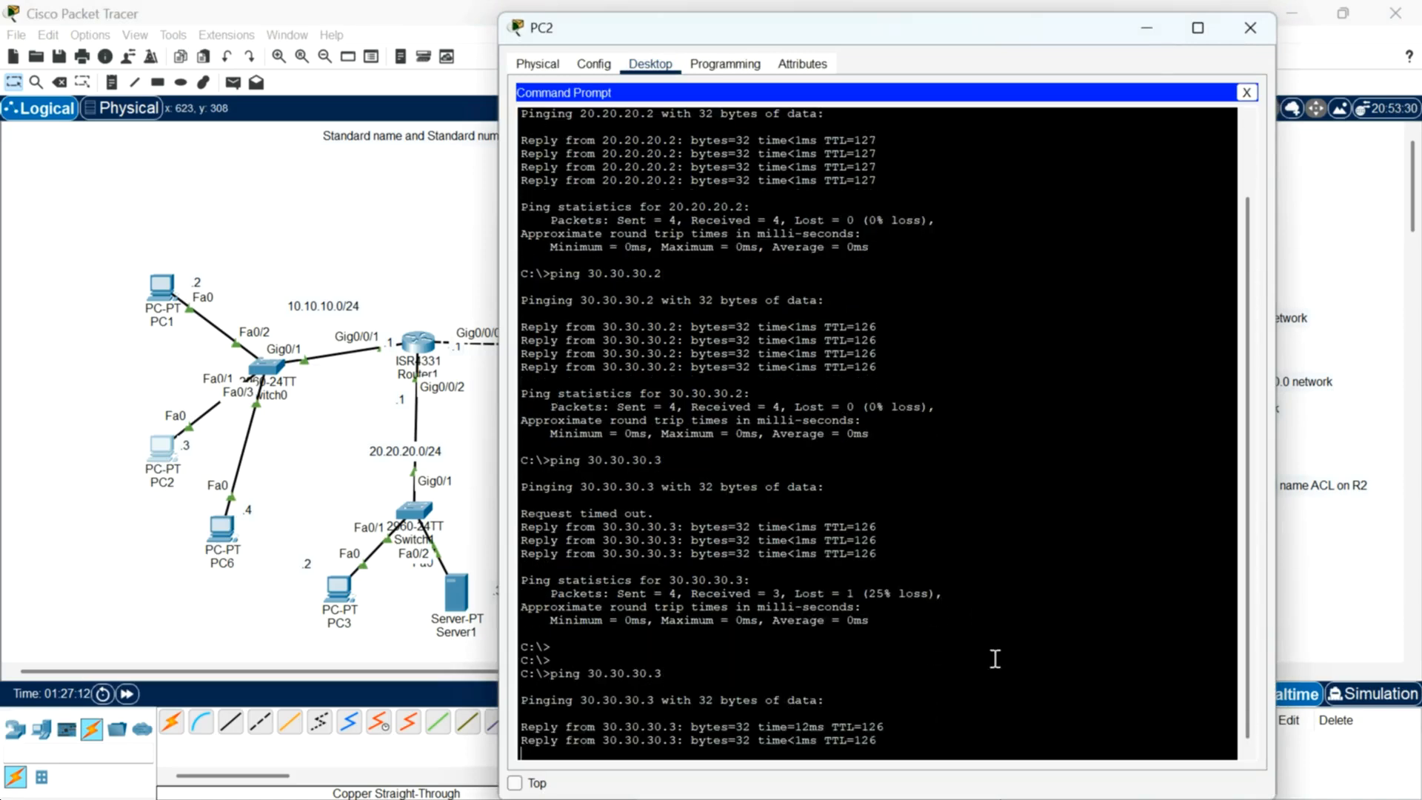
{"action": "left_click_drag", "start_coordinate": [1091, 37], "coordinate": [1085, 6]}
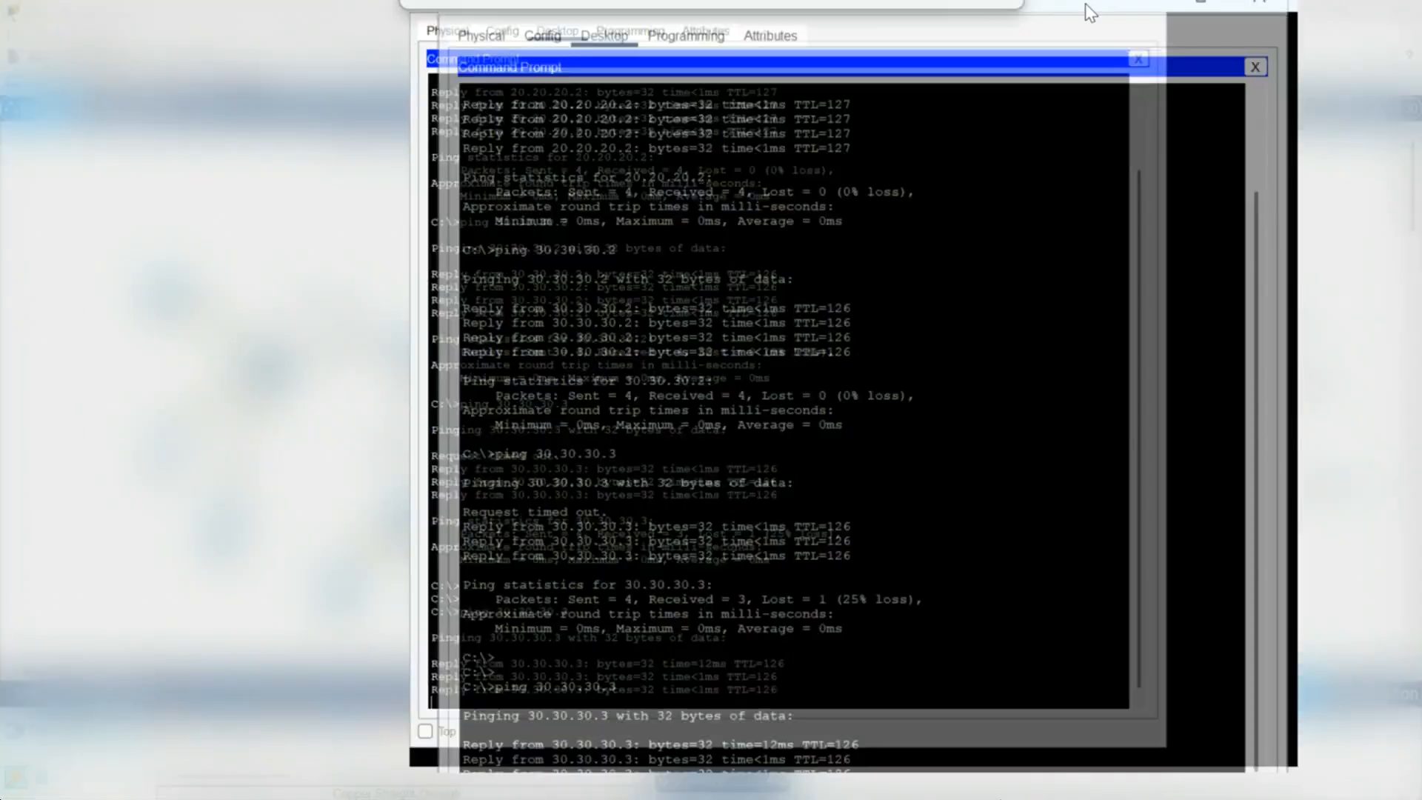
{"action": "key", "text": "Up"}
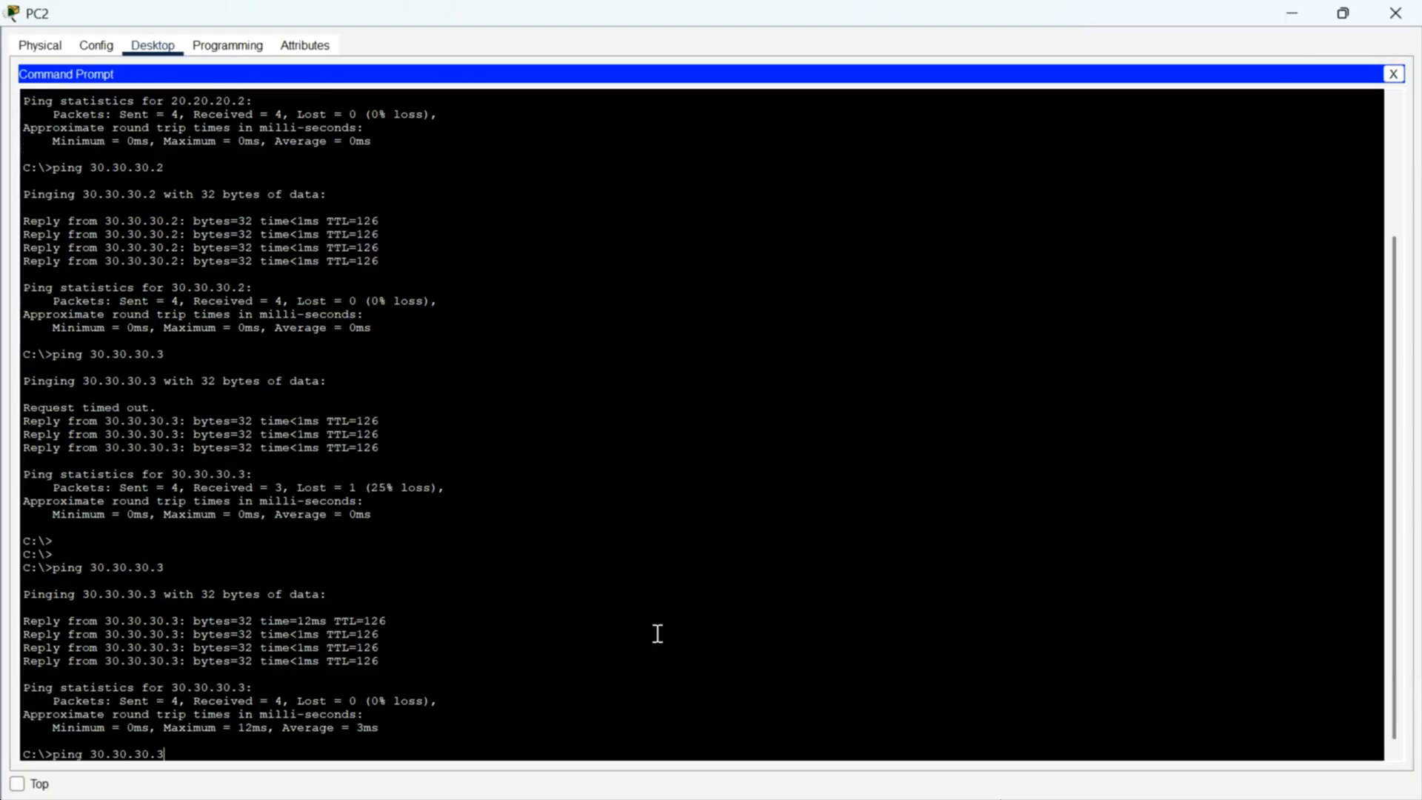
{"action": "key", "text": "BackSpace"}
{"action": "type", "text": "2"}
{"action": "key", "text": "Return"}
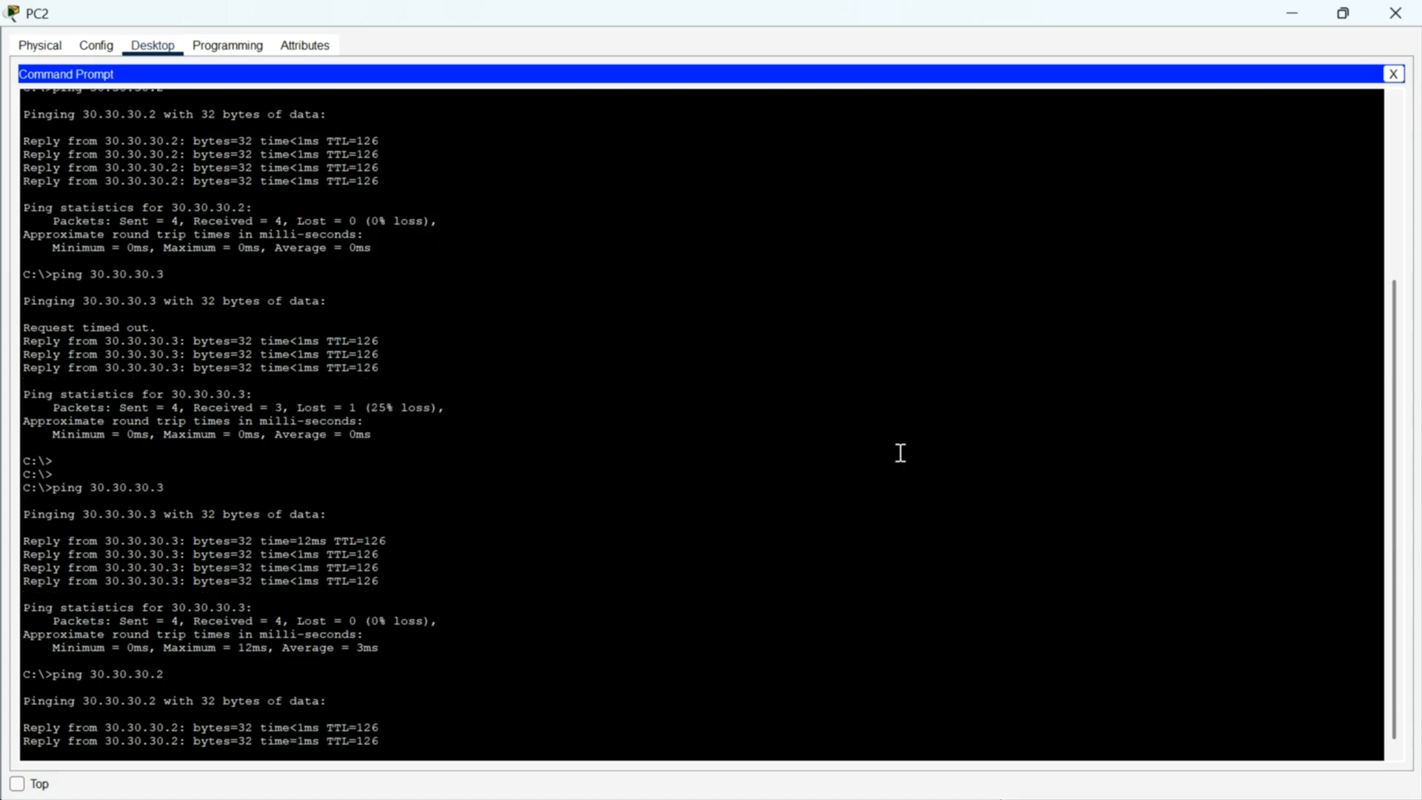
Step: Close PC2, open PC1's command prompt and ping 30.30.30.2
{"action": "left_click", "coordinate": [1399, 10]}
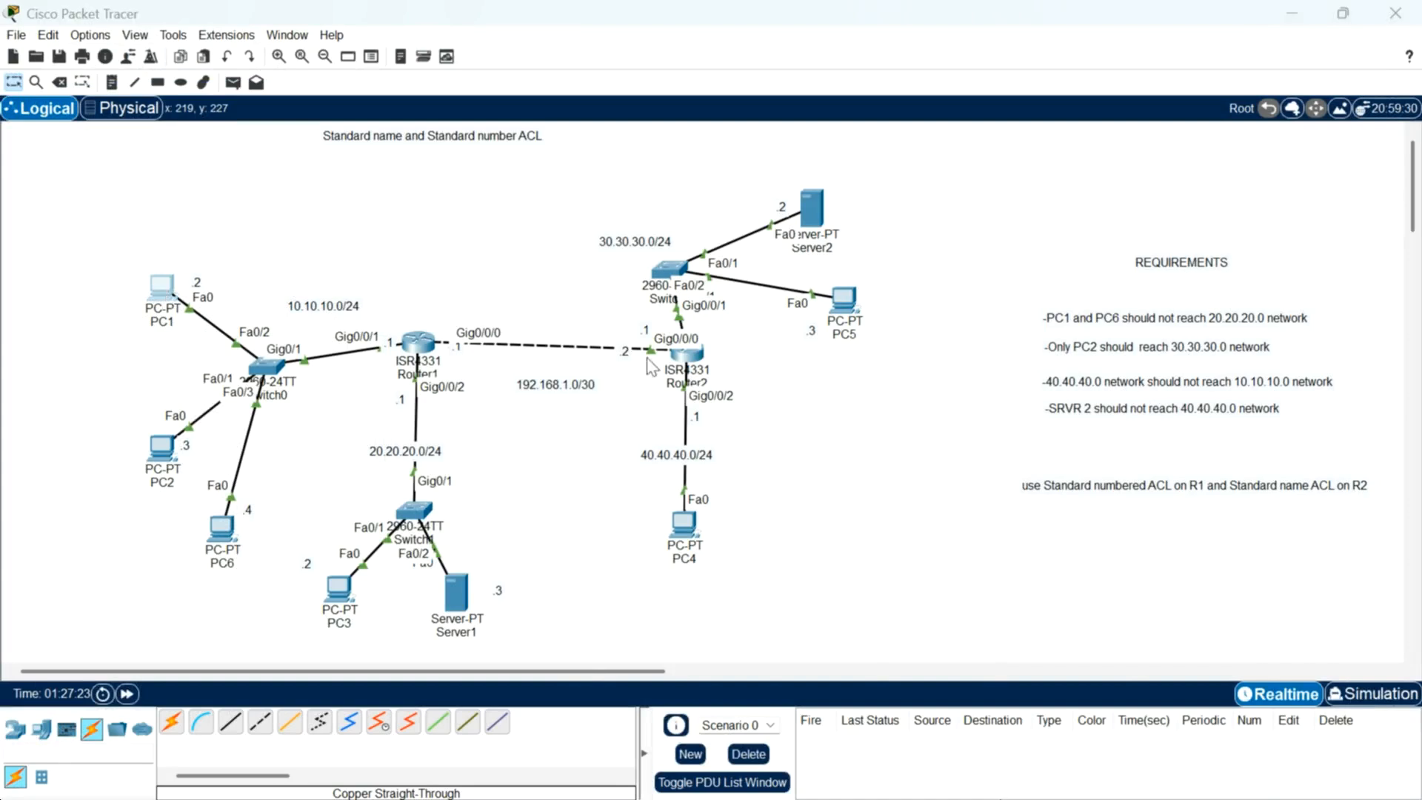
{"action": "left_click", "coordinate": [163, 289]}
{"action": "left_click", "coordinate": [1021, 310]}
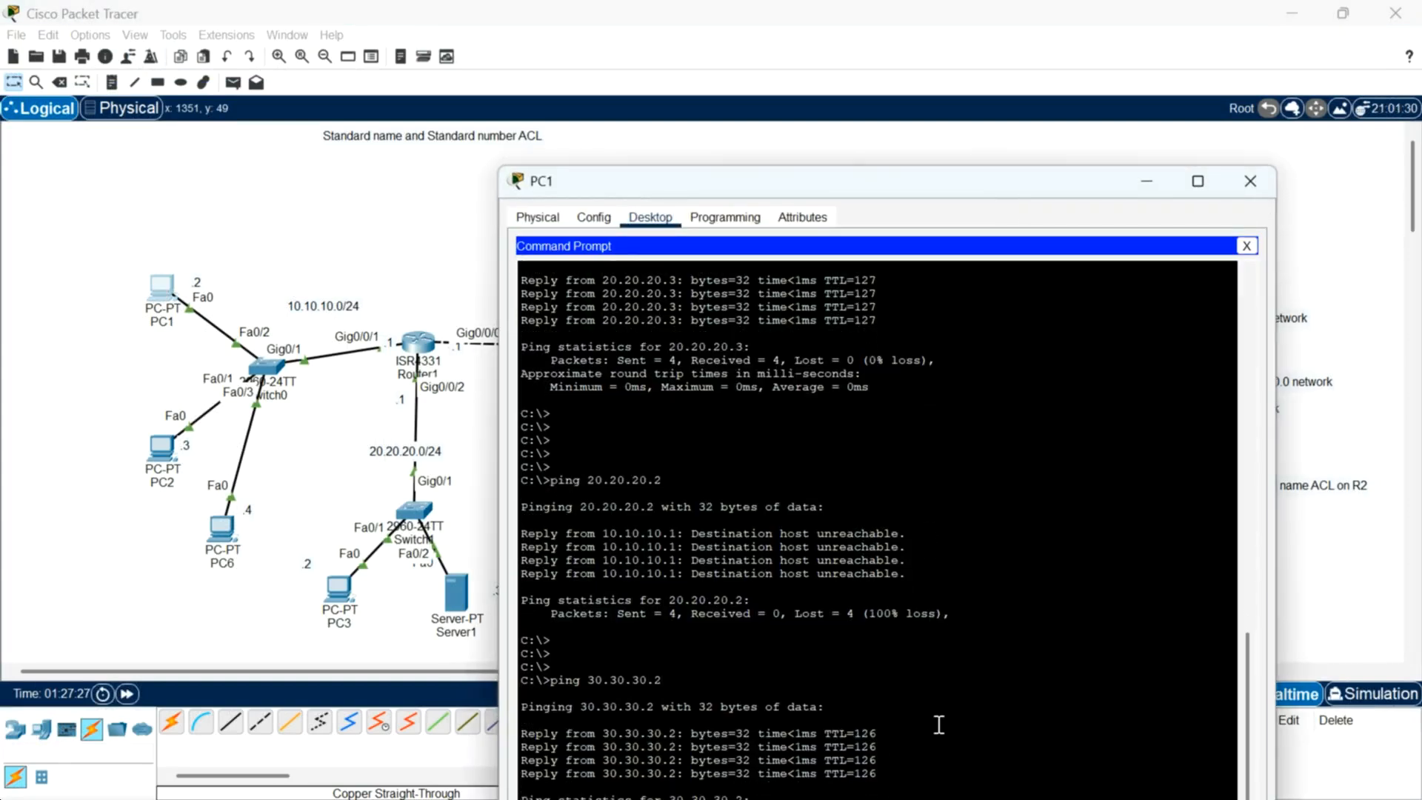
{"action": "left_click_drag", "start_coordinate": [1041, 179], "coordinate": [1022, 88]}
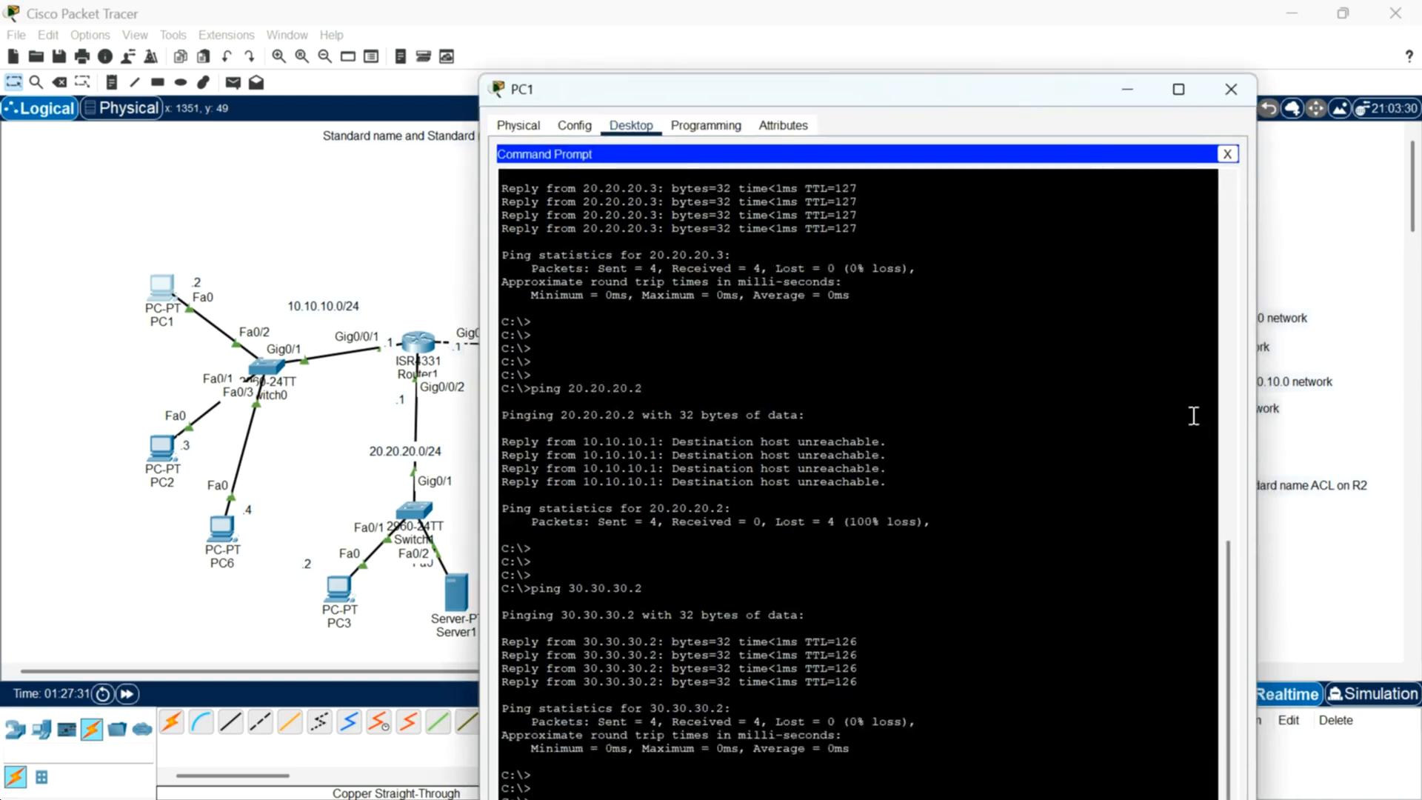
{"action": "left_click_drag", "start_coordinate": [1032, 98], "coordinate": [1027, 42]}
{"action": "key", "text": "Up"}
{"action": "key", "text": "BackSpace"}
{"action": "type", "text": "2"}
{"action": "key", "text": "Return"}
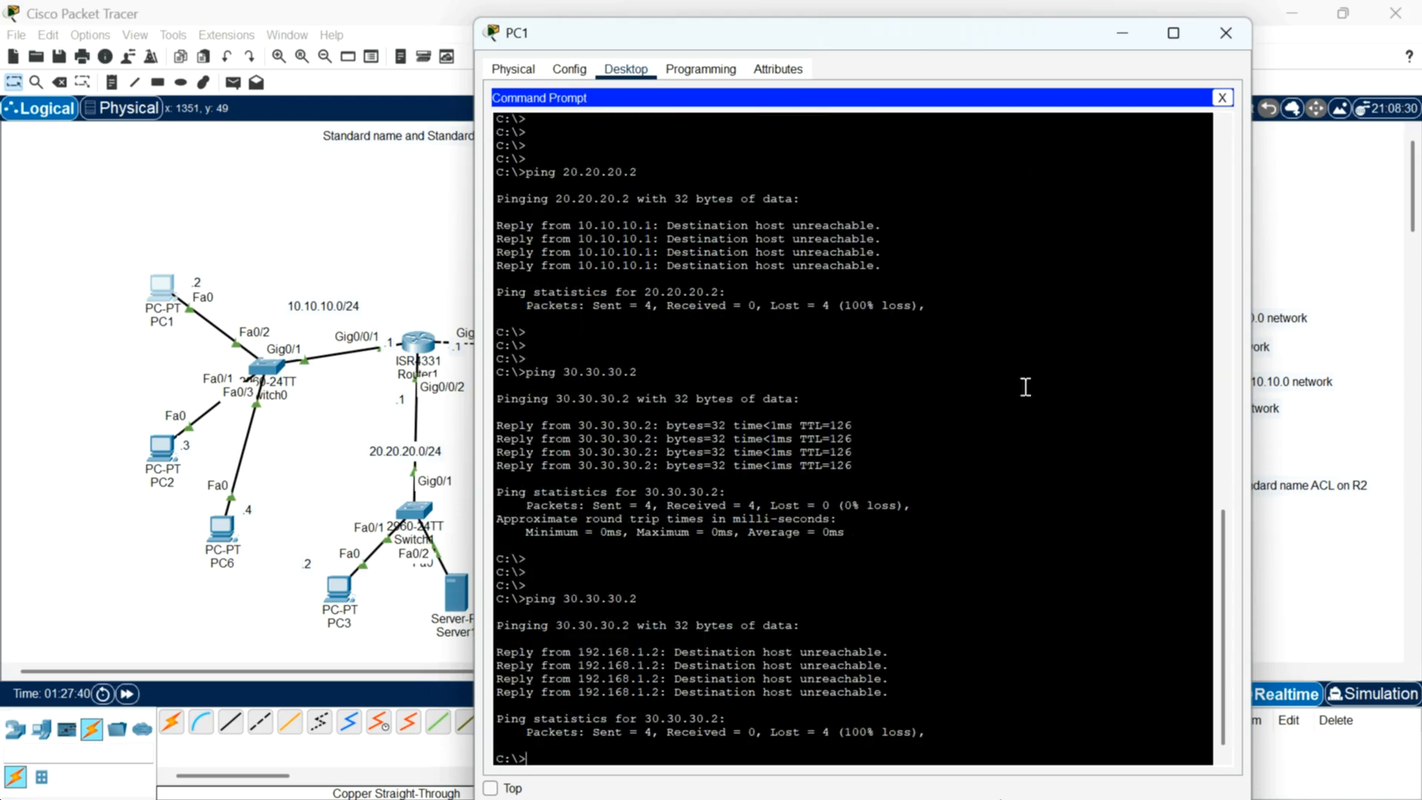
Step: Ping 30.30.30.3 from PC1's command prompt, then close PC1
{"action": "key", "text": "Up"}
{"action": "key", "text": "BackSpace"}
{"action": "type", "text": "30.30.30."}
{"action": "key", "text": "Return"}
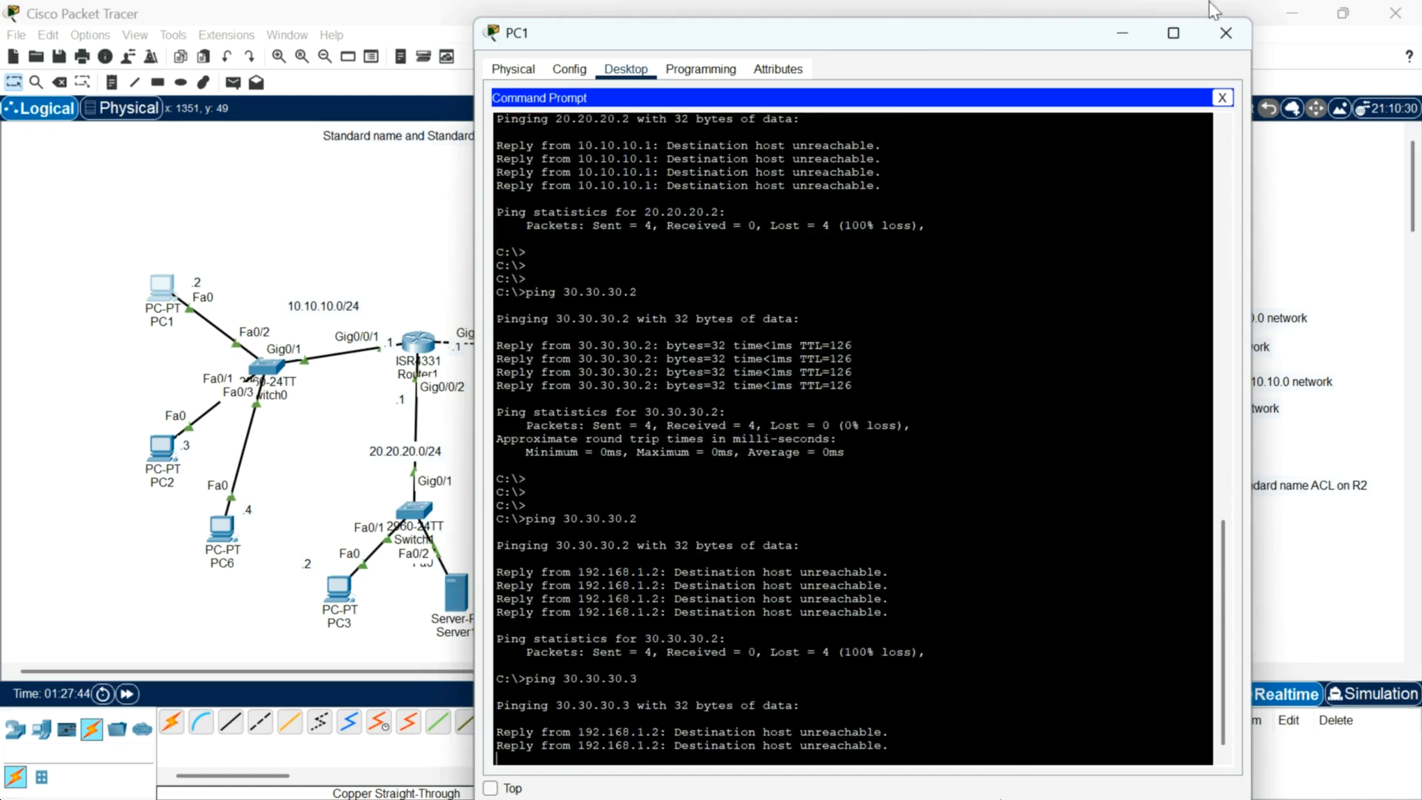
{"action": "left_click", "coordinate": [1243, 32]}
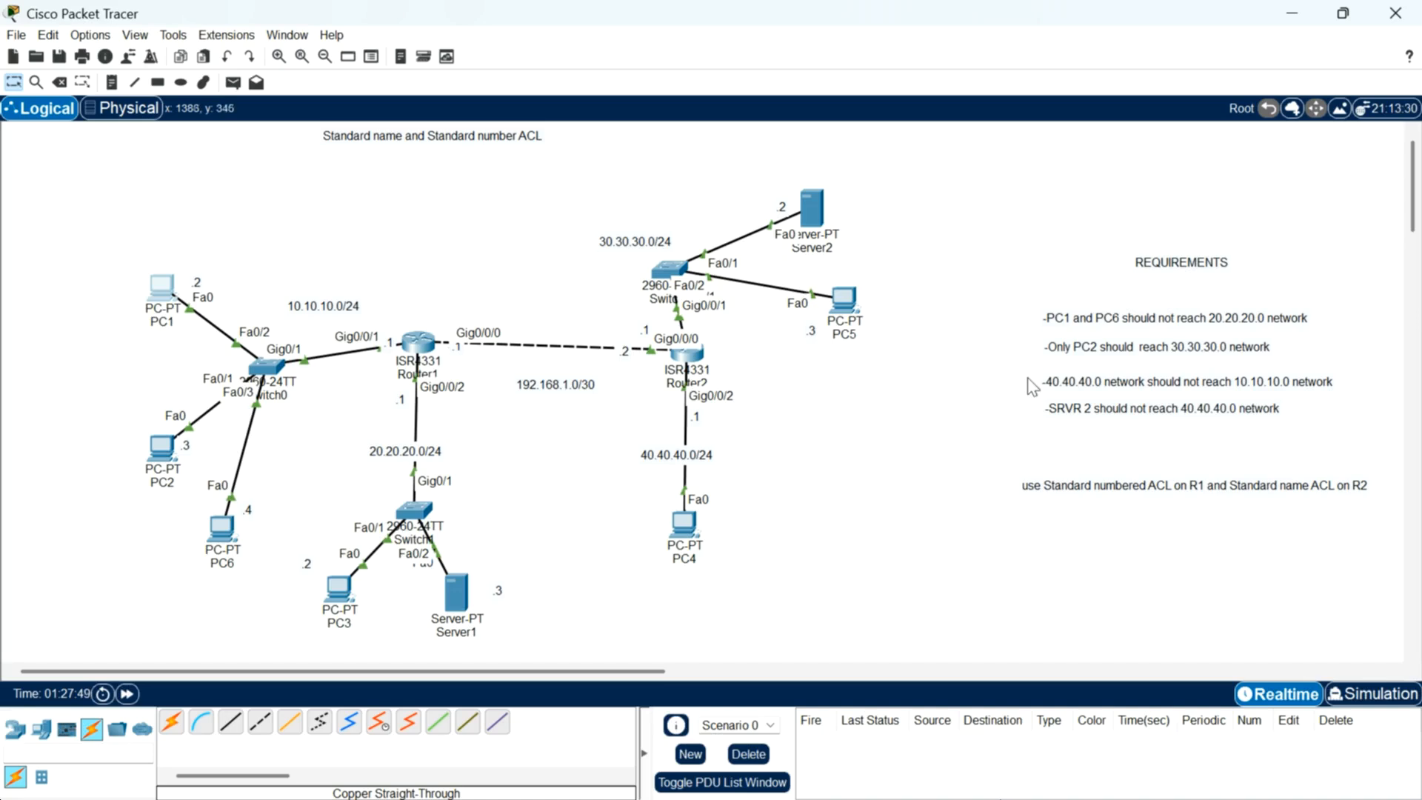
{"action": "left_click_drag", "start_coordinate": [1026, 377], "coordinate": [1089, 428]}
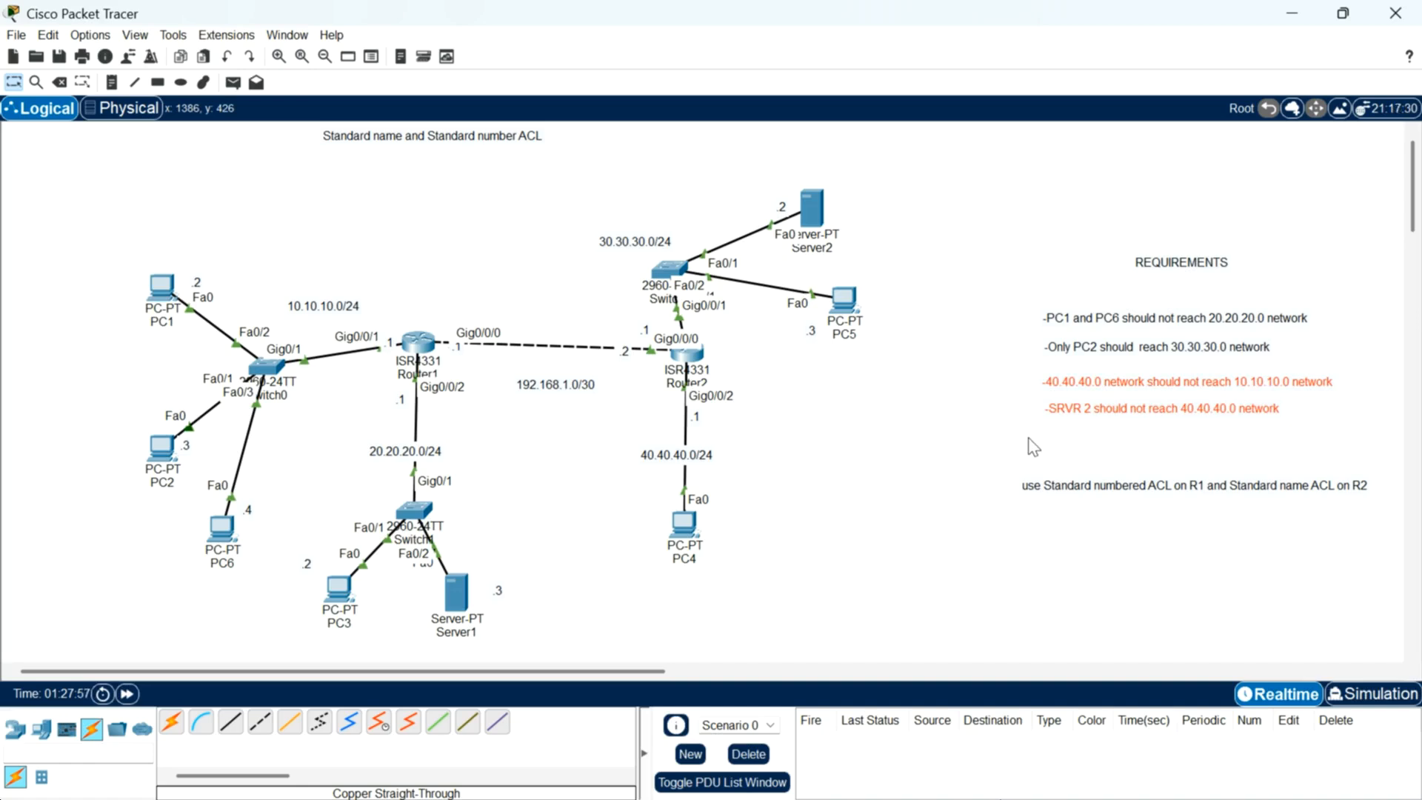
{"action": "left_click", "coordinate": [954, 406]}
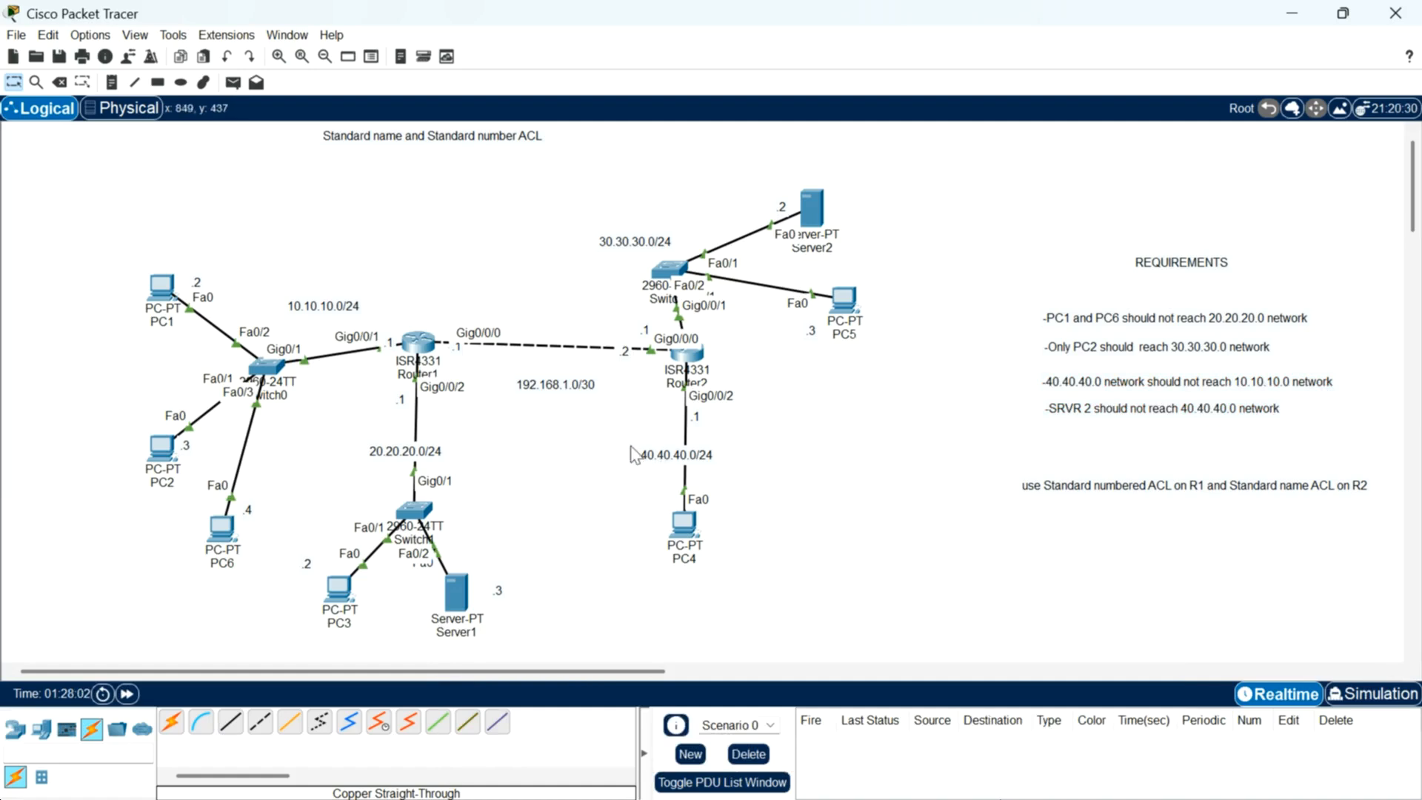
{"action": "left_click_drag", "start_coordinate": [626, 500], "coordinate": [771, 591]}
{"action": "left_click_drag", "start_coordinate": [264, 286], "coordinate": [391, 333]}
{"action": "left_click_drag", "start_coordinate": [386, 301], "coordinate": [467, 404]}
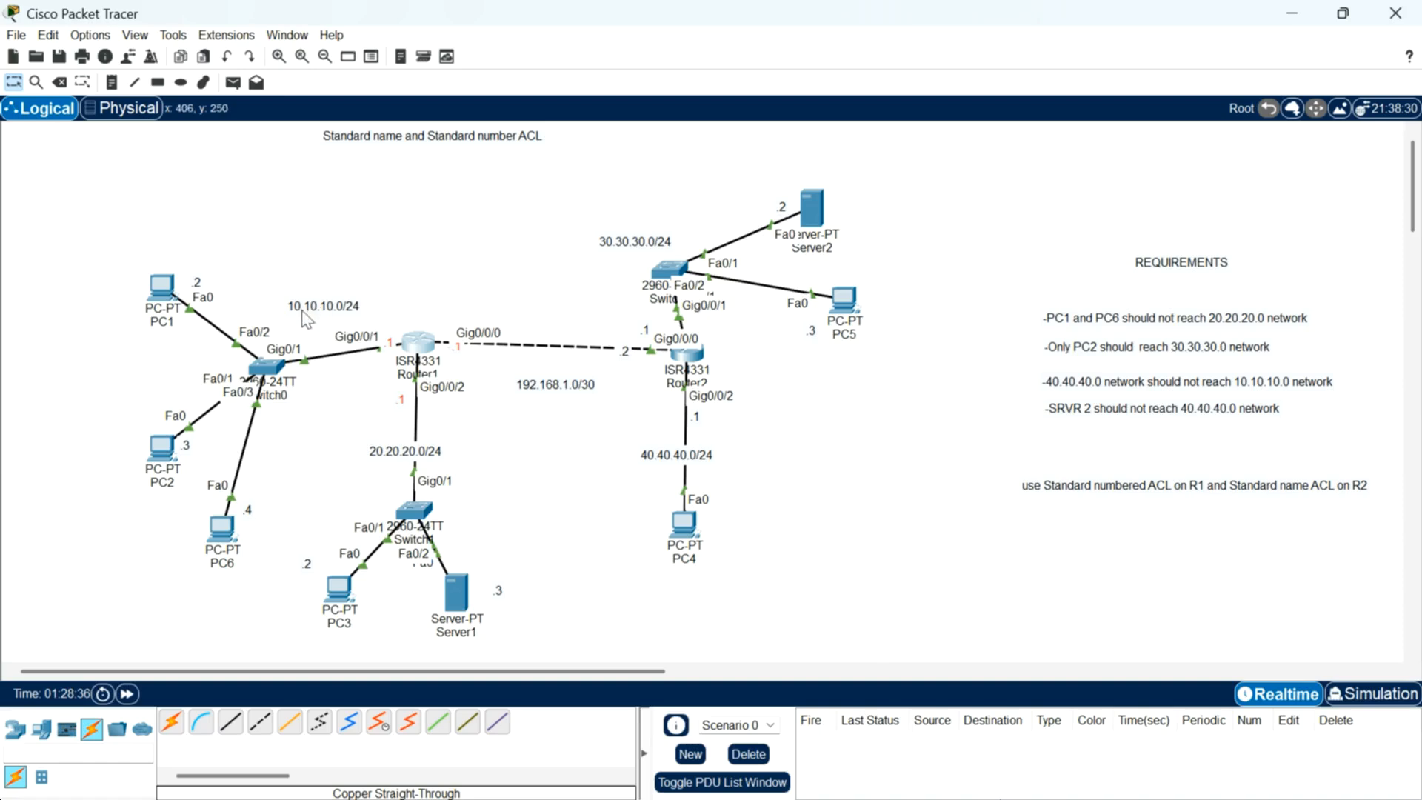
Step: Open Router1's CLI, enter privileged mode and display the access lists
{"action": "left_click", "coordinate": [415, 356]}
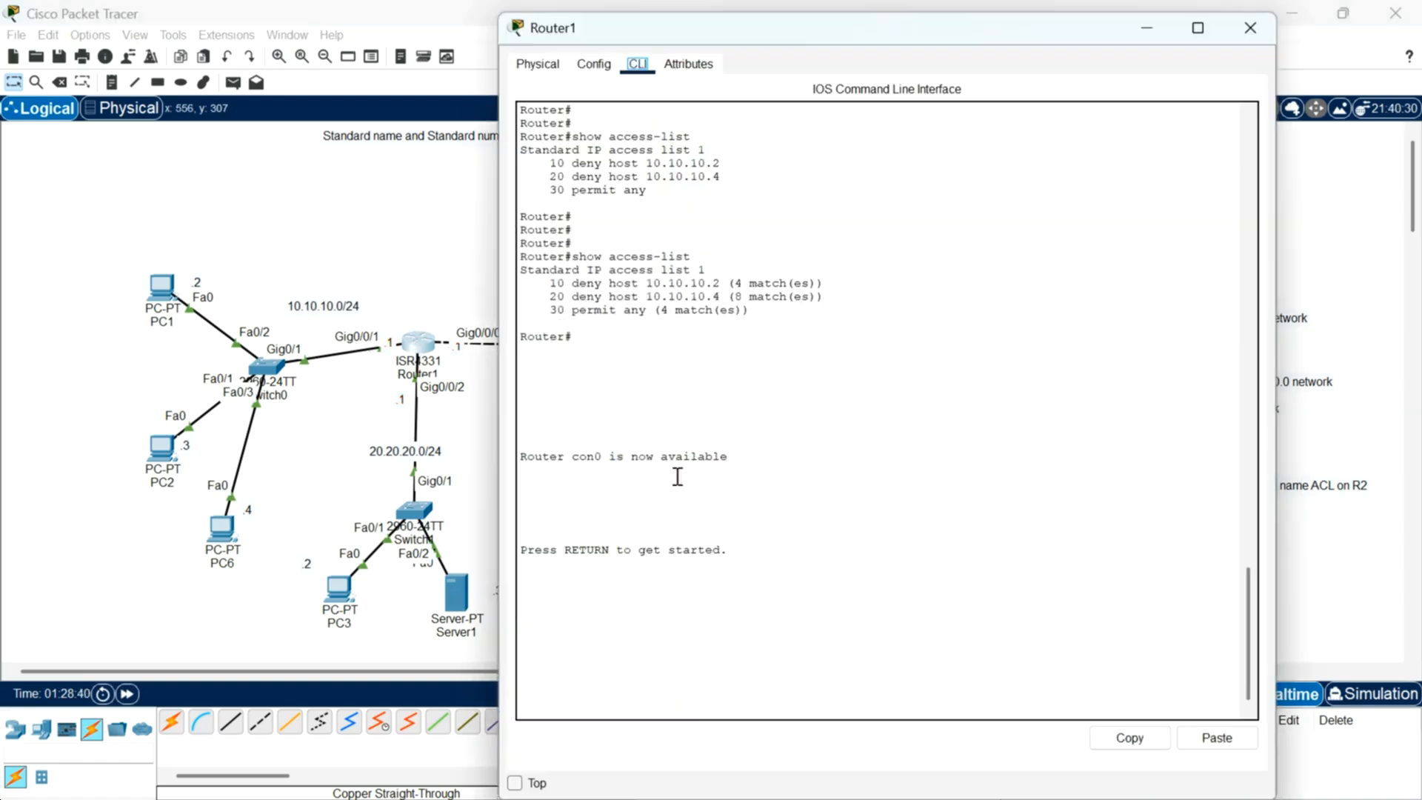
{"action": "key", "text": "Return"}
{"action": "key", "text": "Return"}
{"action": "key", "text": "Return"}
{"action": "key", "text": "Return"}
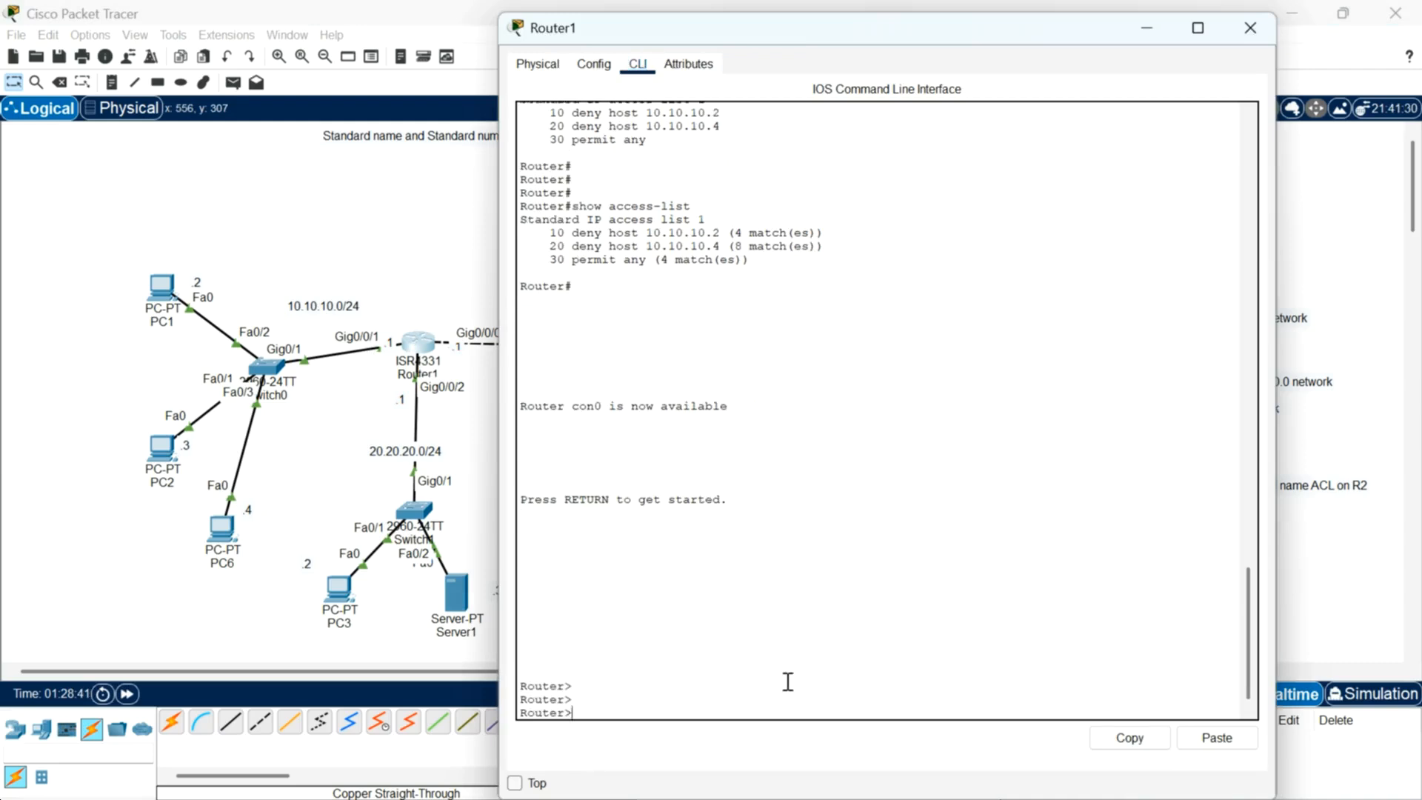
{"action": "type", "text": "en"}
{"action": "key", "text": "Return"}
{"action": "key", "text": "Return"}
{"action": "key", "text": "Return"}
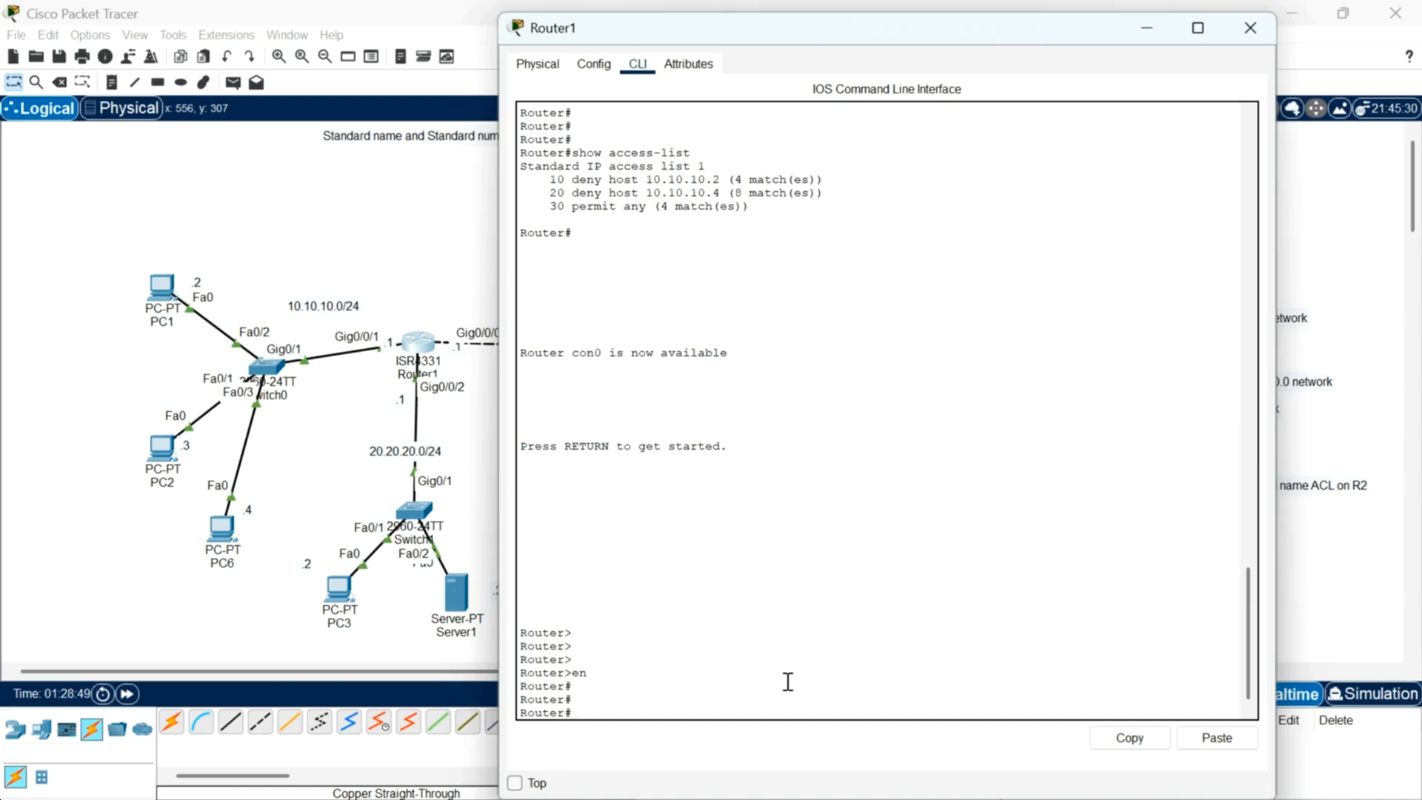
{"action": "type", "text": "show access-list"}
{"action": "key", "text": "Return"}
{"action": "key", "text": "Return"}
{"action": "key", "text": "Return"}
{"action": "key", "text": "Return"}
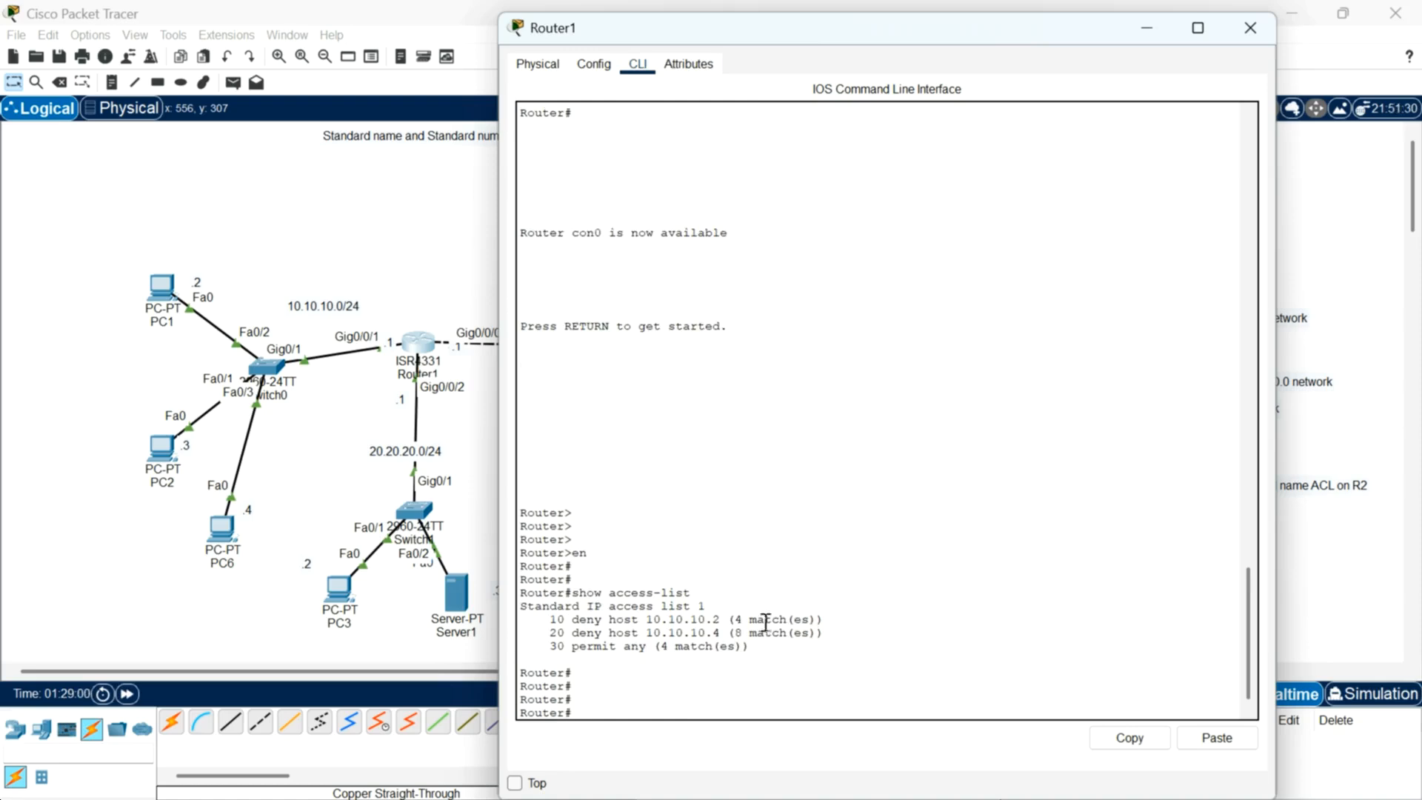
{"action": "key", "text": "Return"}
{"action": "key", "text": "Return"}
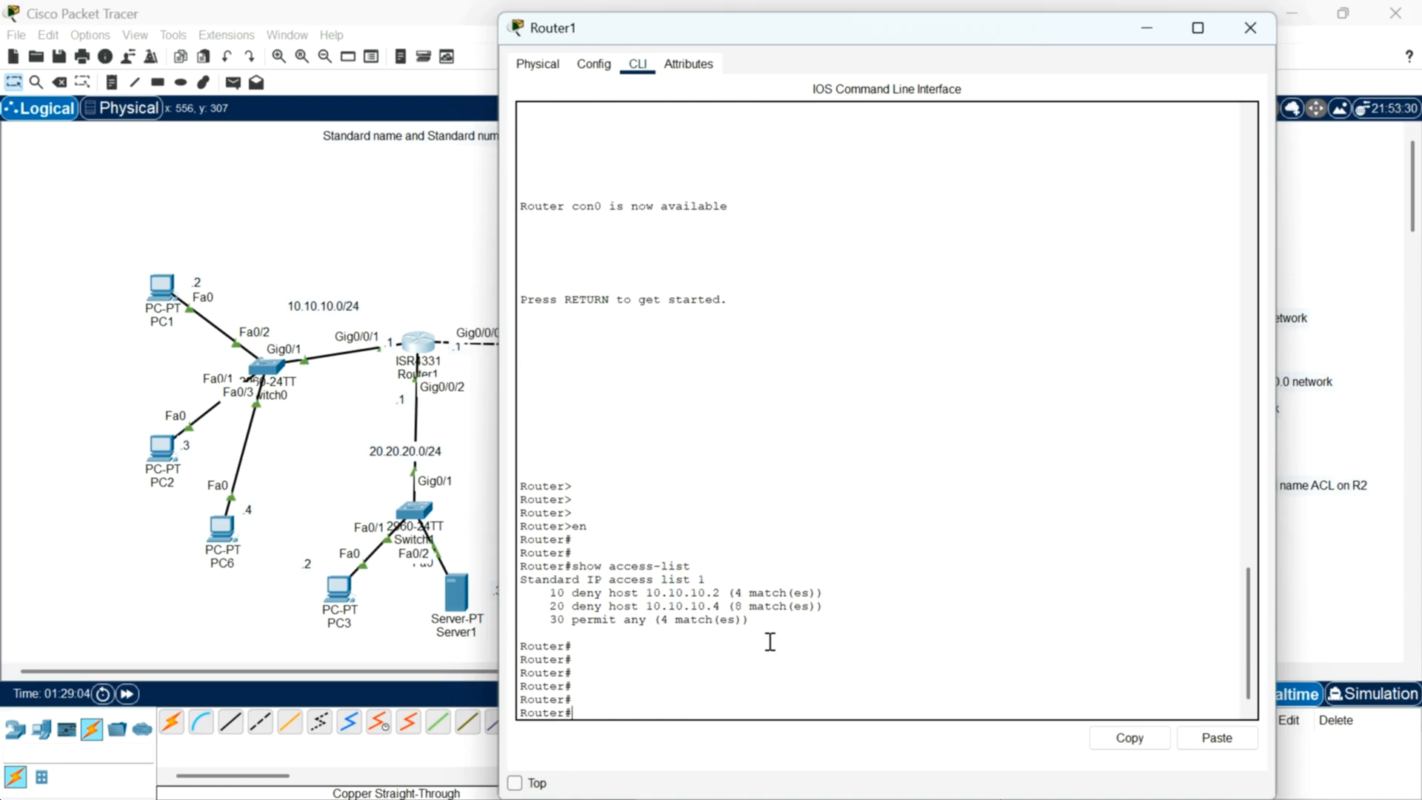
Step: Enter global configuration and create standard access list 2 denying 40.40.40.0 0.0.0.255
{"action": "type", "text": "conf t"}
{"action": "key", "text": "Return"}
{"action": "key", "text": "Return"}
{"action": "key", "text": "Return"}
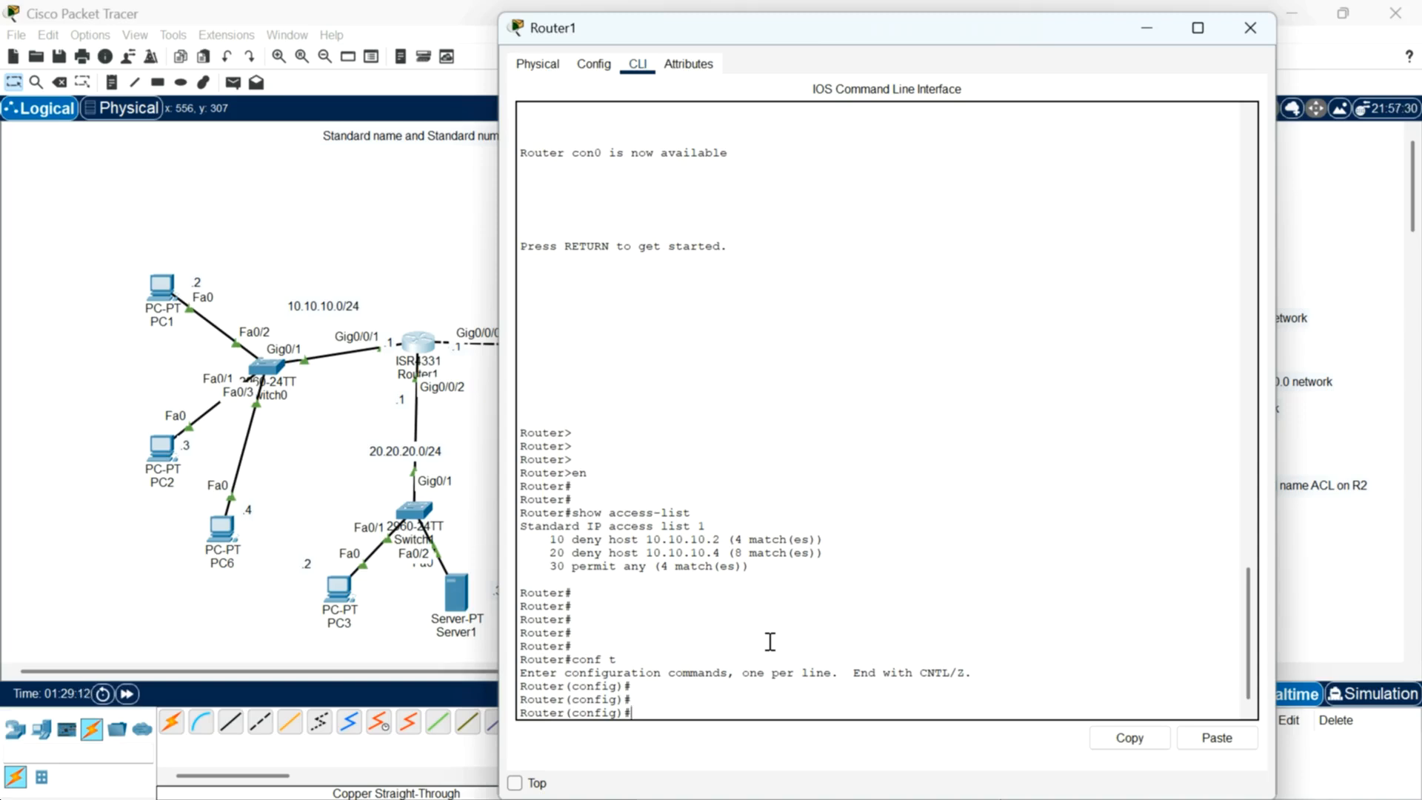
{"action": "type", "text": "access-list 2"}
{"action": "type", "text": "?"}
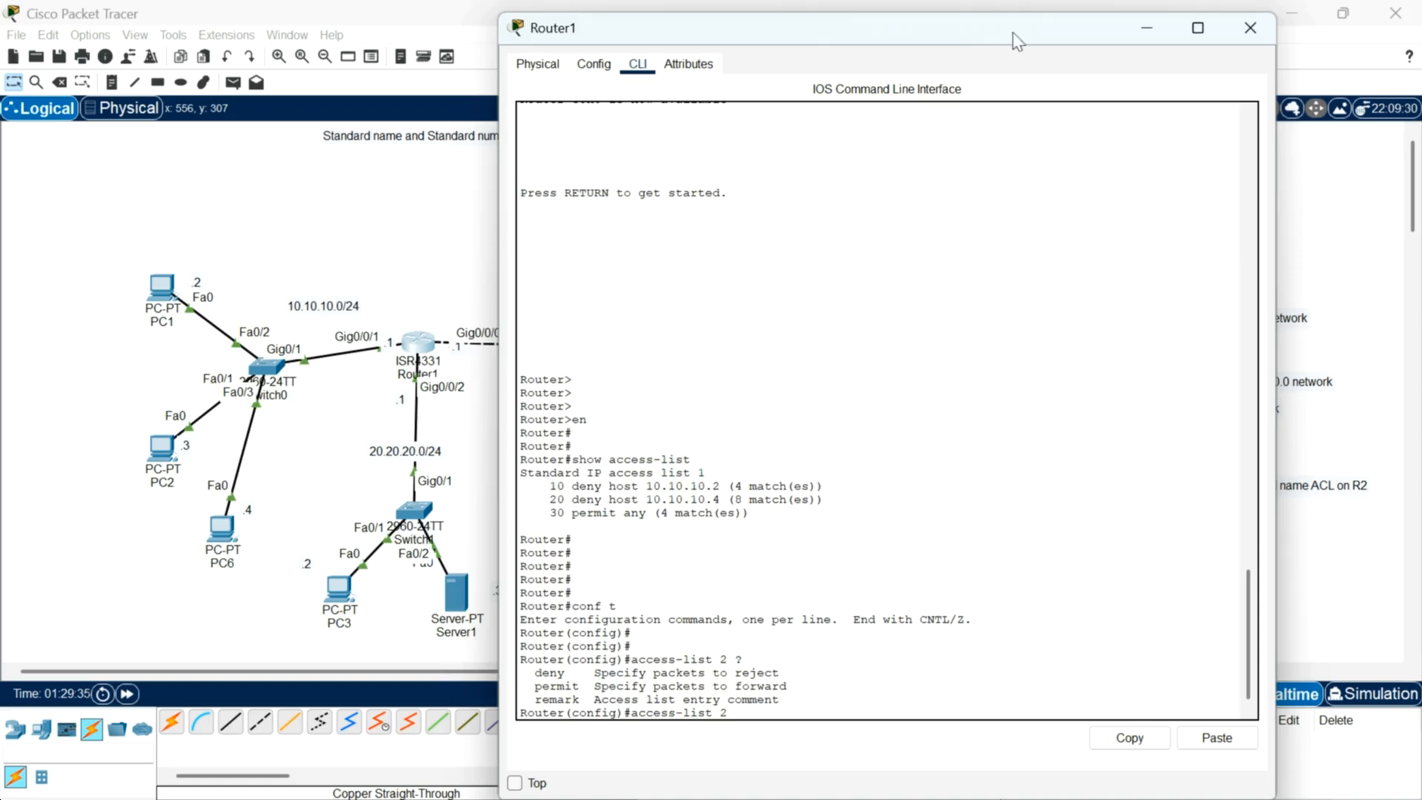
{"action": "left_click_drag", "start_coordinate": [1019, 28], "coordinate": [931, 19]}
{"action": "type", "text": "deny "}
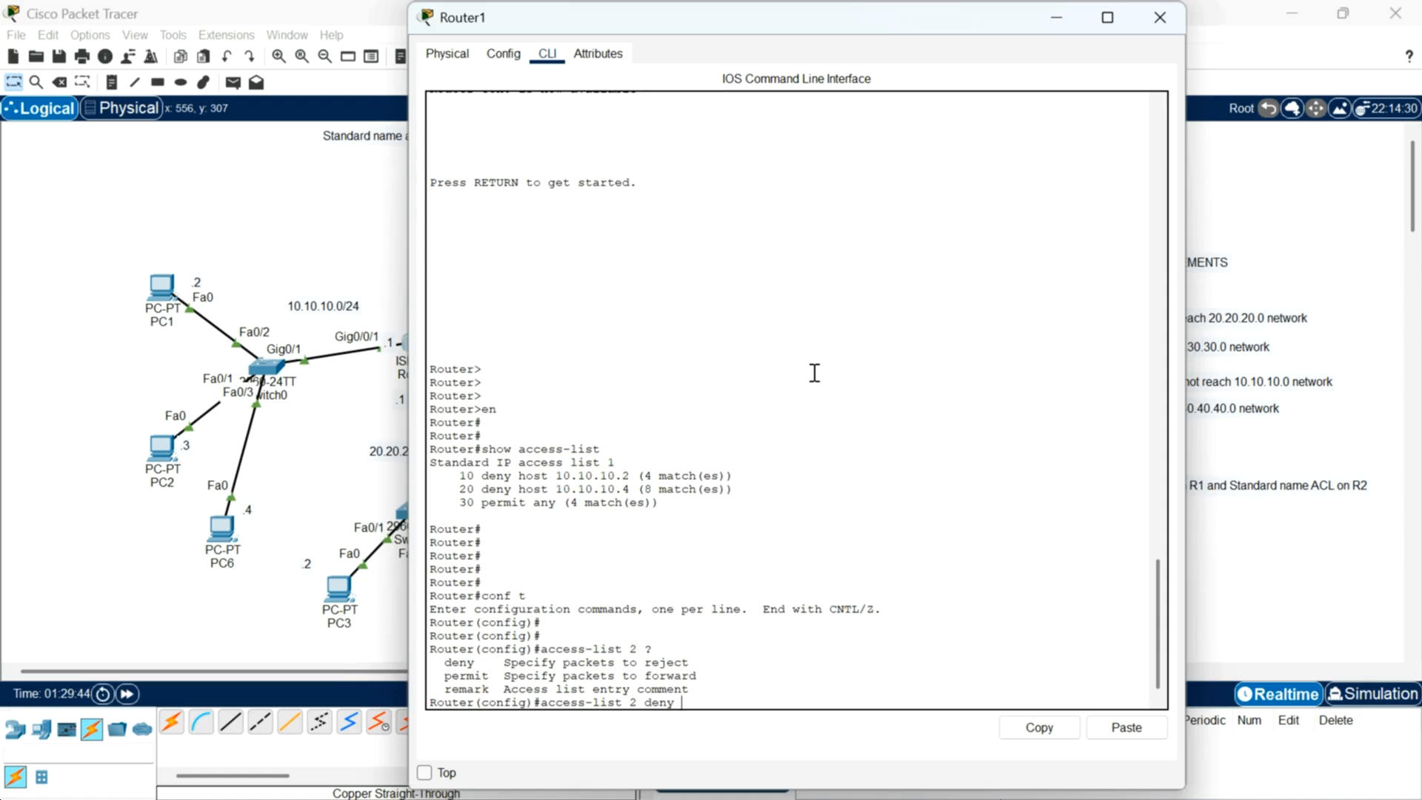
{"action": "type", "text": "40.40.40.0"}
{"action": "type", "text": "0.0.0.255"}
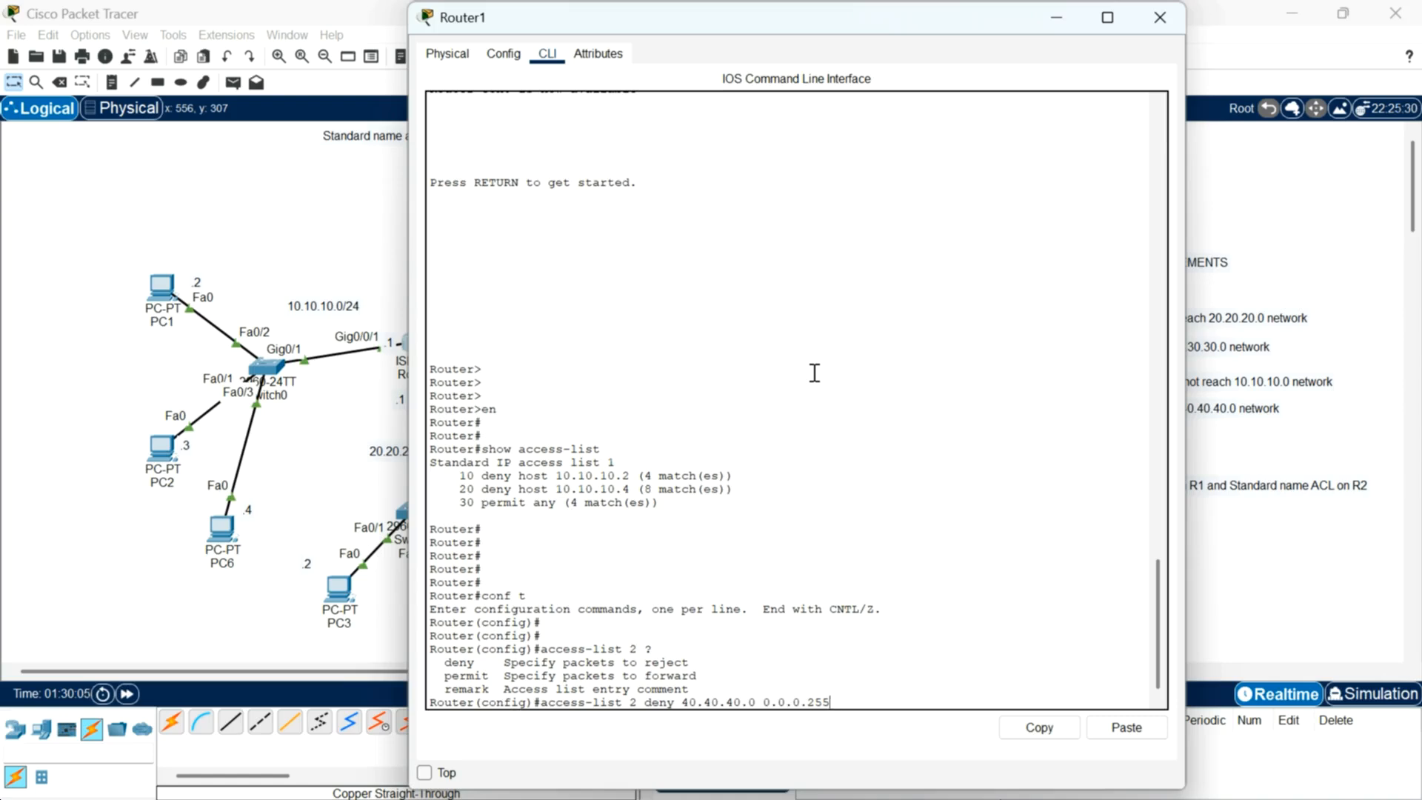
{"action": "type", "text": " ?"}
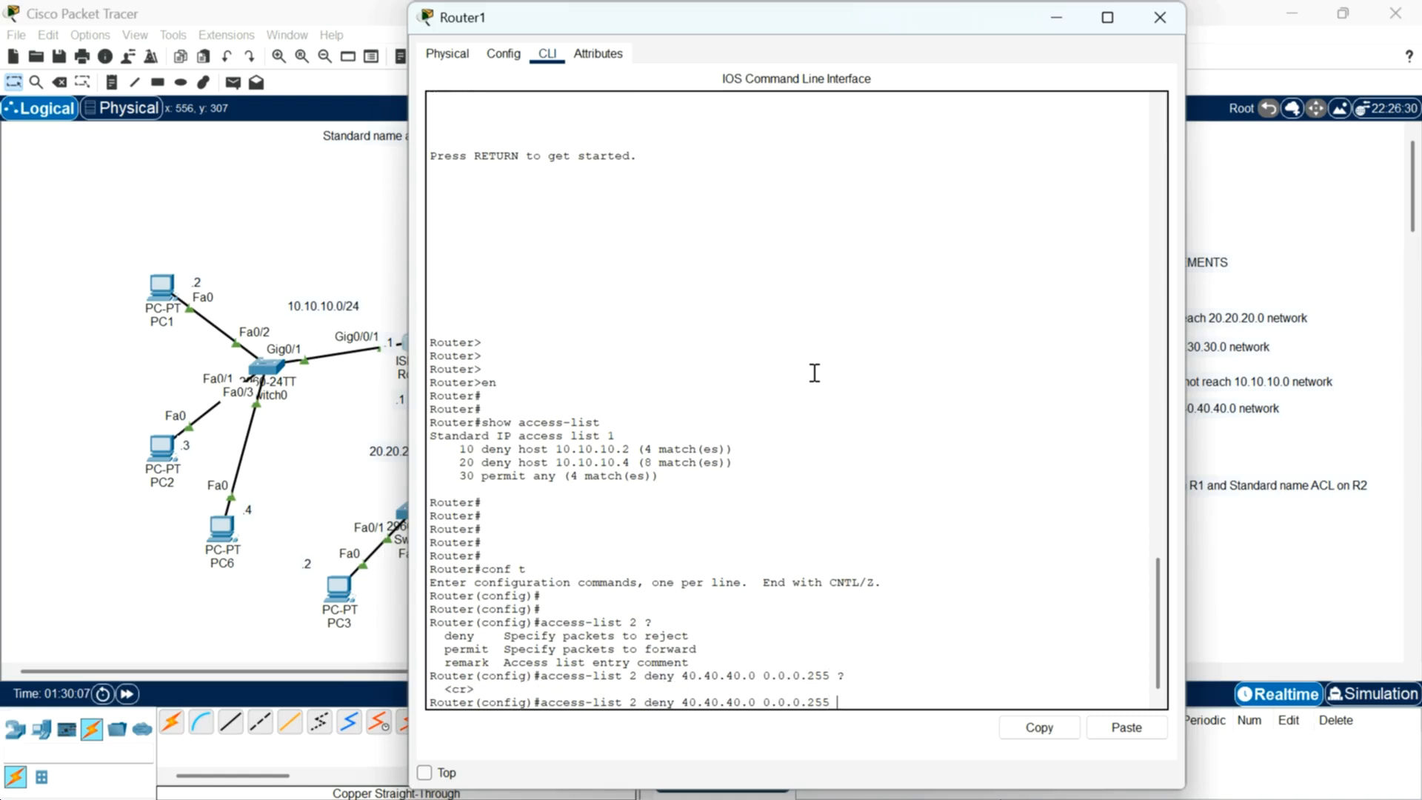
{"action": "key", "text": "Return"}
{"action": "key", "text": "Return"}
{"action": "key", "text": "Return"}
{"action": "key", "text": "Return"}
Step: Add a permit any entry to access list 2
{"action": "type", "text": "accesslist"}
{"action": "key", "text": "BackSpace"}
{"action": "key", "text": "BackSpace"}
{"action": "key", "text": "BackSpace"}
{"action": "key", "text": "BackSpace"}
{"action": "type", "text": "-list 2 permit any"}
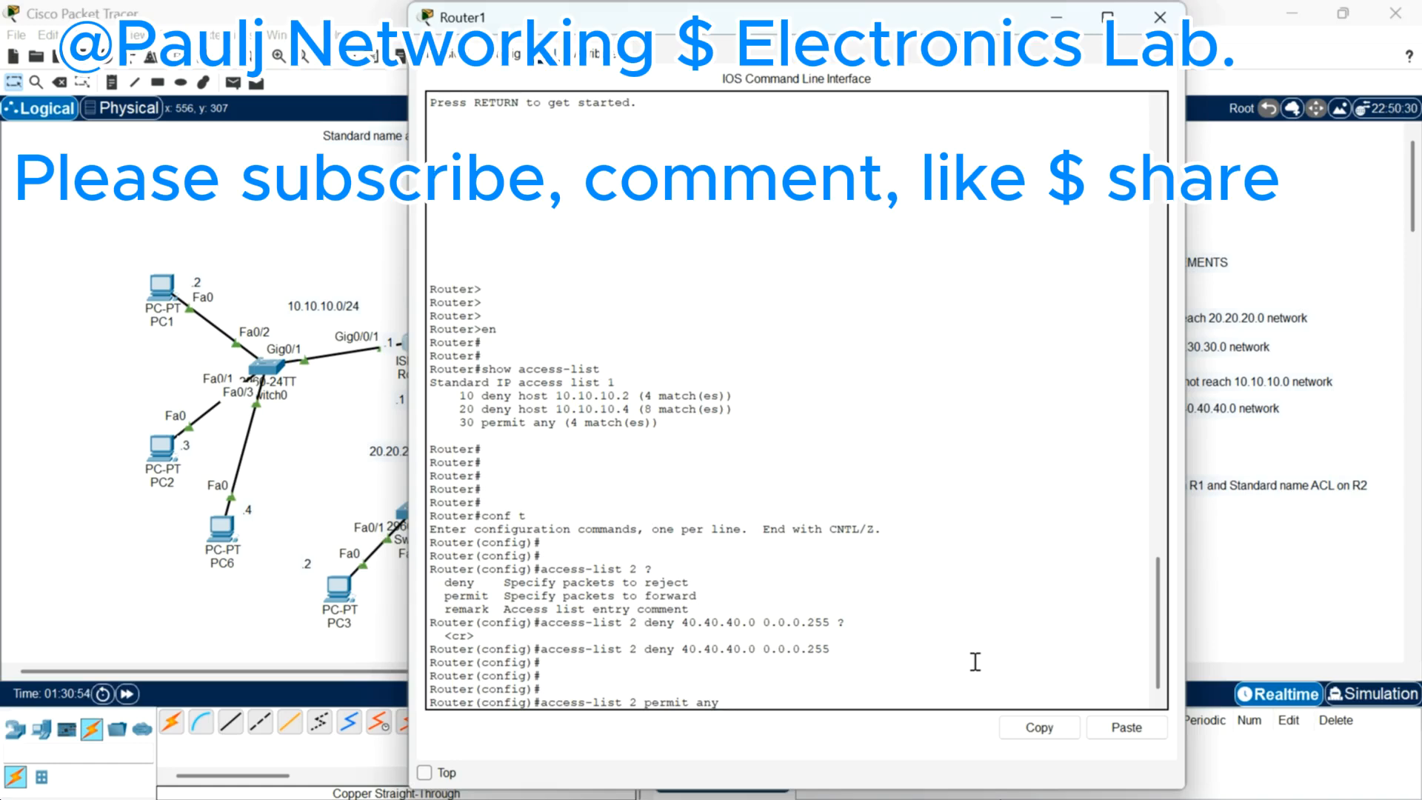
{"action": "key", "text": "Return"}
{"action": "key", "text": "Return"}
{"action": "key", "text": "Return"}
{"action": "key", "text": "Return"}
{"action": "key", "text": "Return"}
Step: Add the remark to-deny-40.40-netw to access list 2
{"action": "type", "text": "access"}
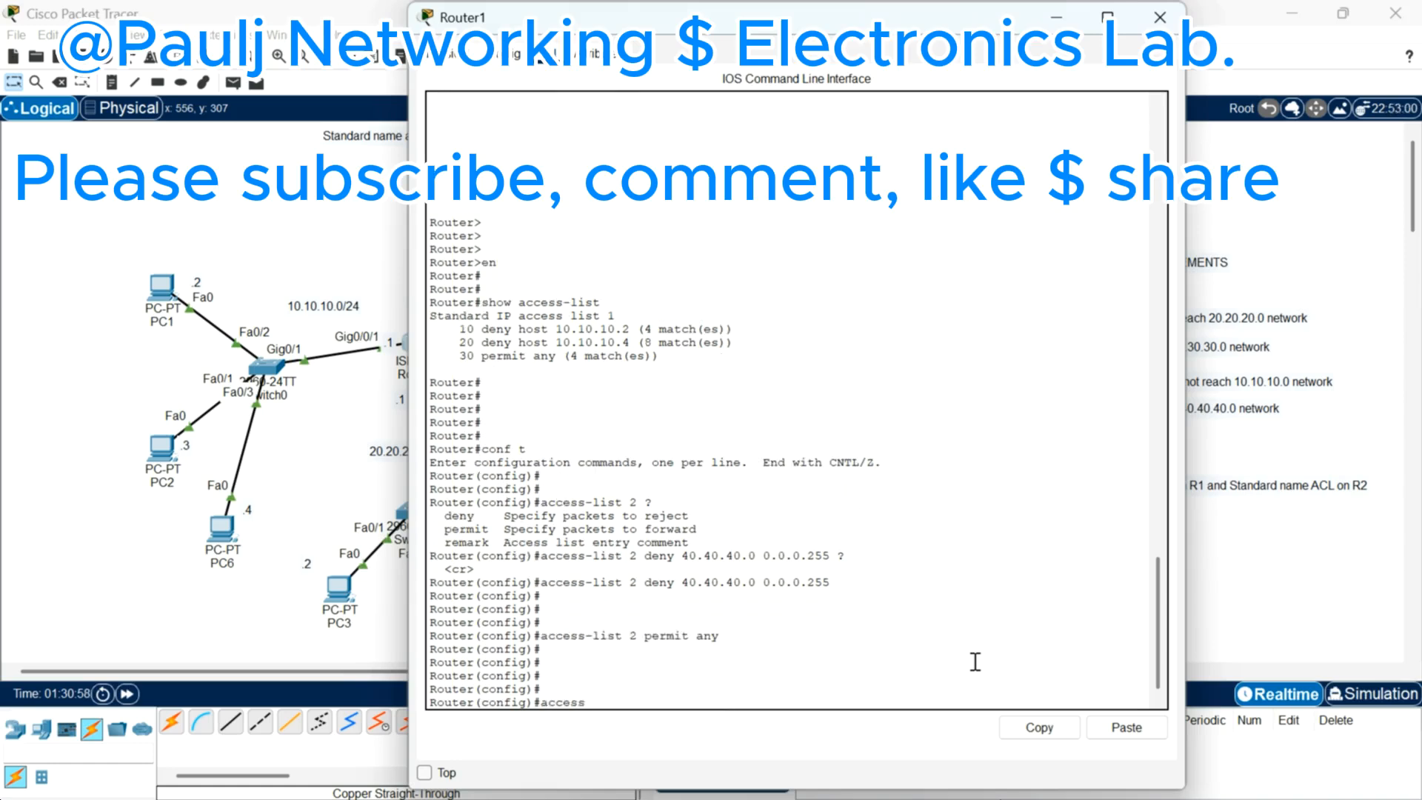
{"action": "type", "text": "-list 2 remark to-deny-4"}
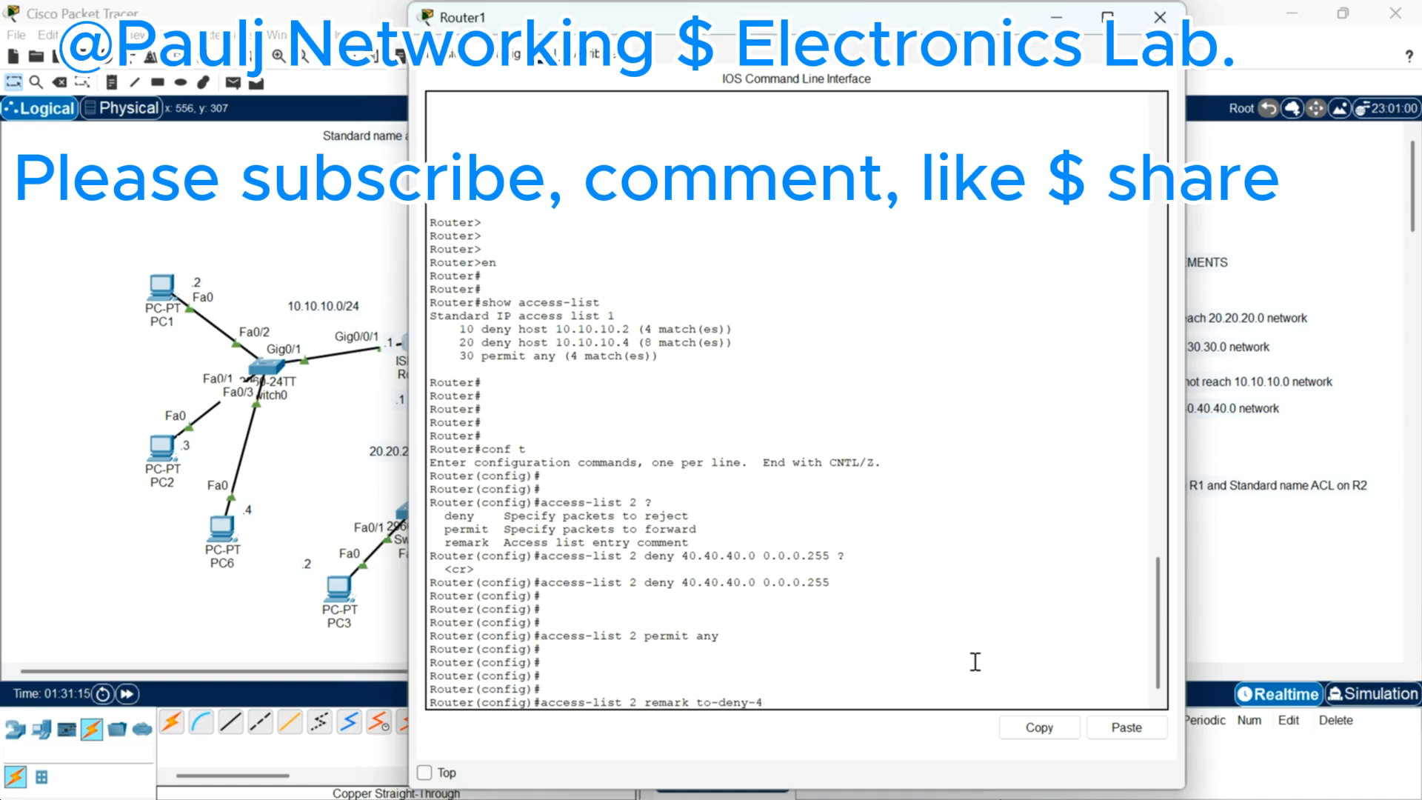
{"action": "type", "text": "0.40 -netw"}
{"action": "key", "text": "Return"}
{"action": "key", "text": "Return"}
{"action": "key", "text": "Return"}
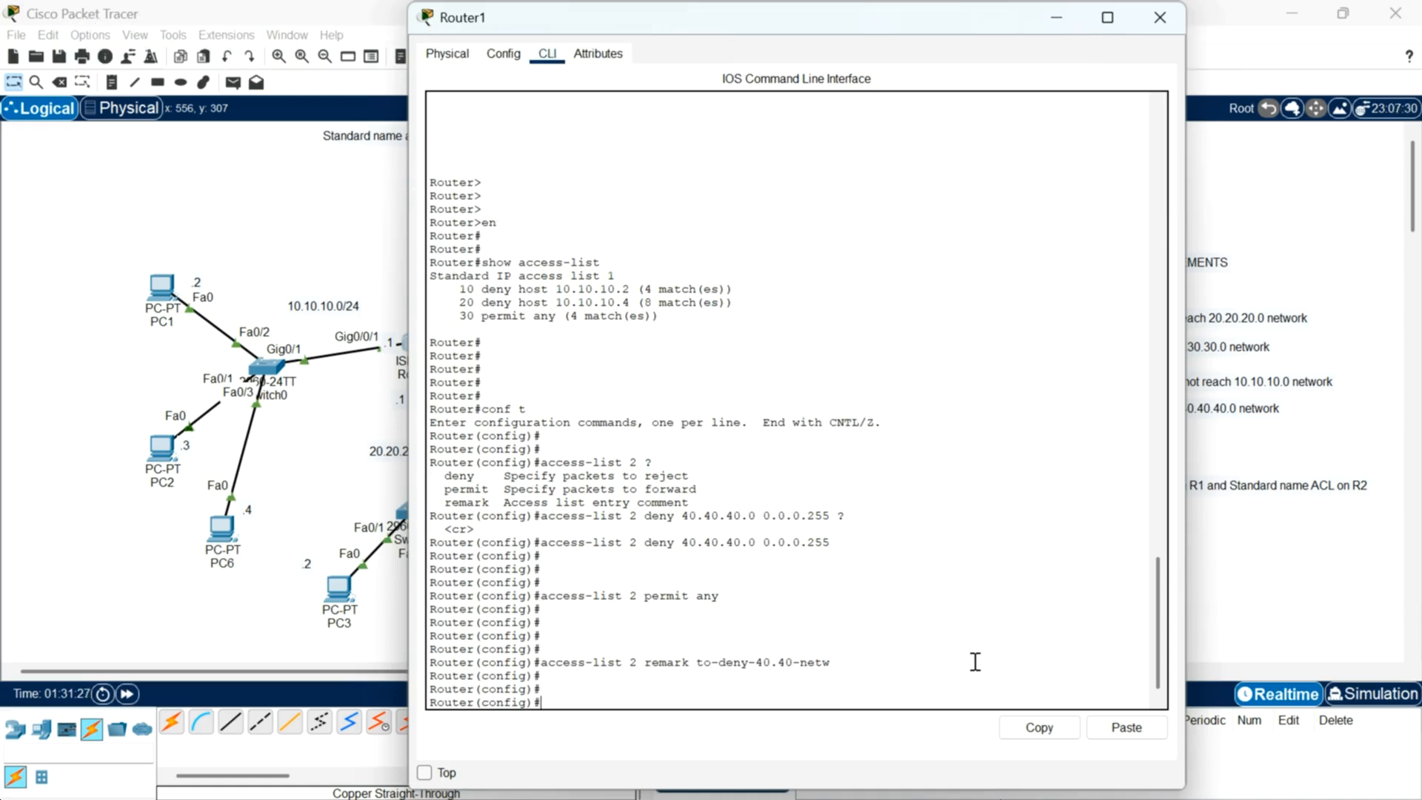
Step: Enter interface g0/0/1 and attempt the command access-group 2 out
{"action": "left_click_drag", "start_coordinate": [963, 28], "coordinate": [1031, 38]}
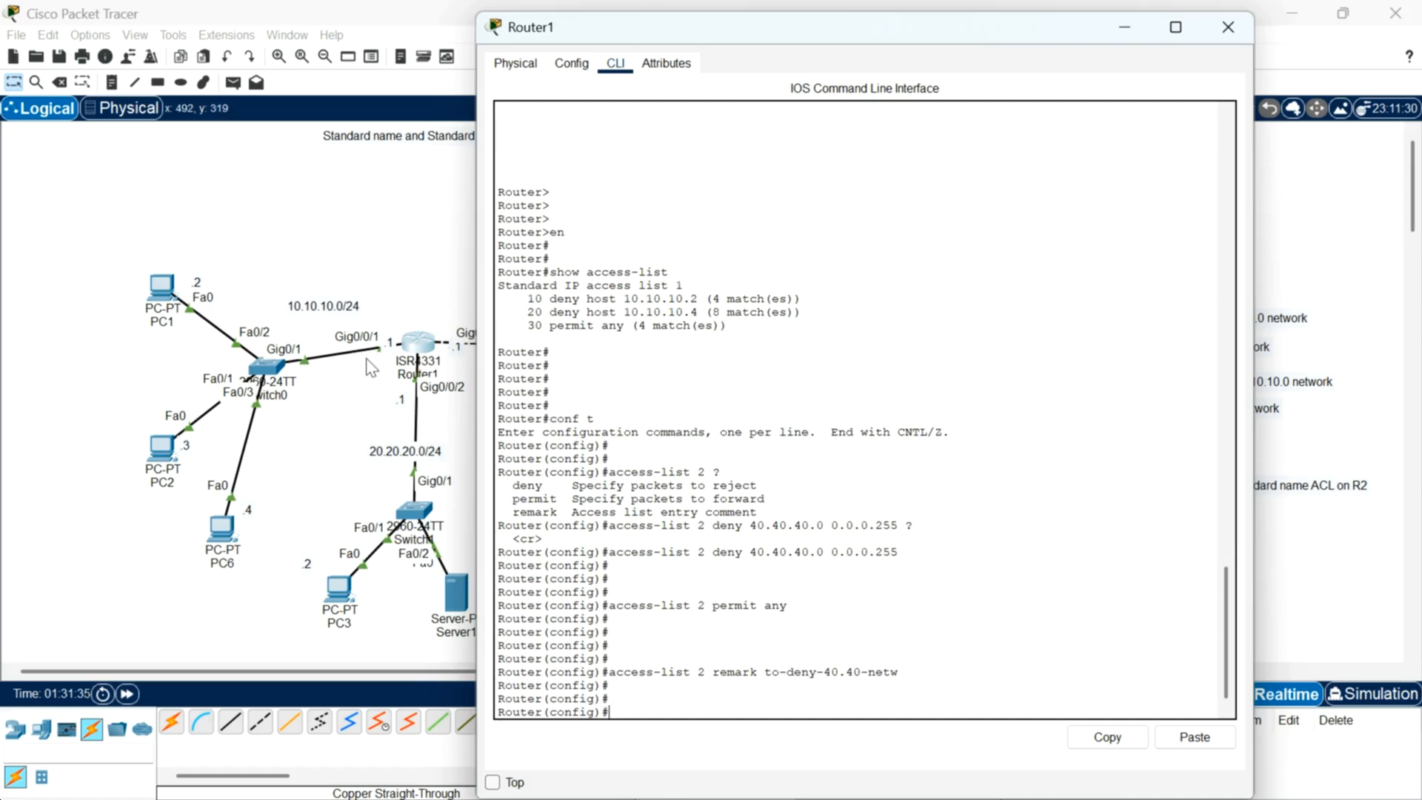
{"action": "type", "text": "int g0/0/"}
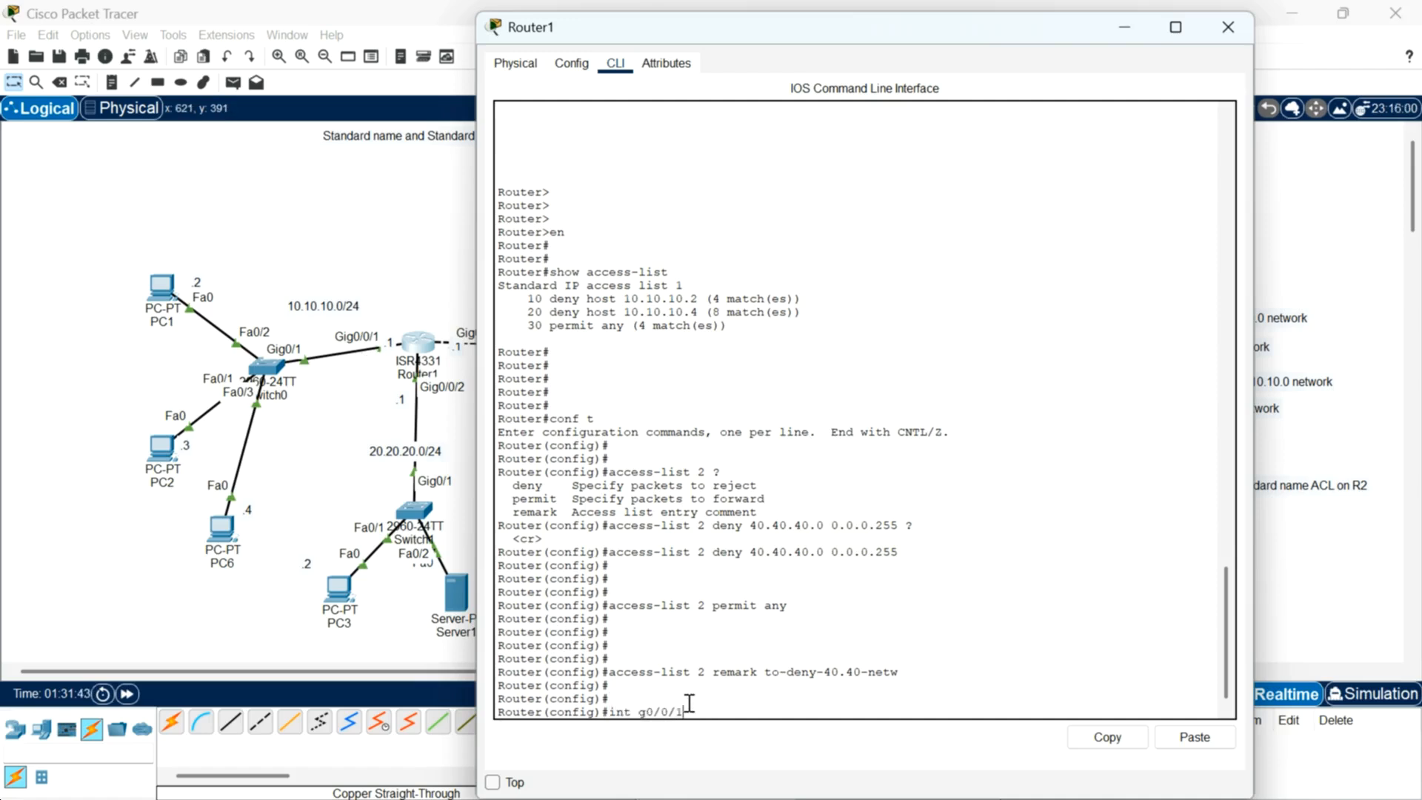
{"action": "type", "text": "1"}
{"action": "key", "text": "Return"}
{"action": "key", "text": "Return"}
{"action": "key", "text": "Return"}
{"action": "type", "text": "access-group 2 "}
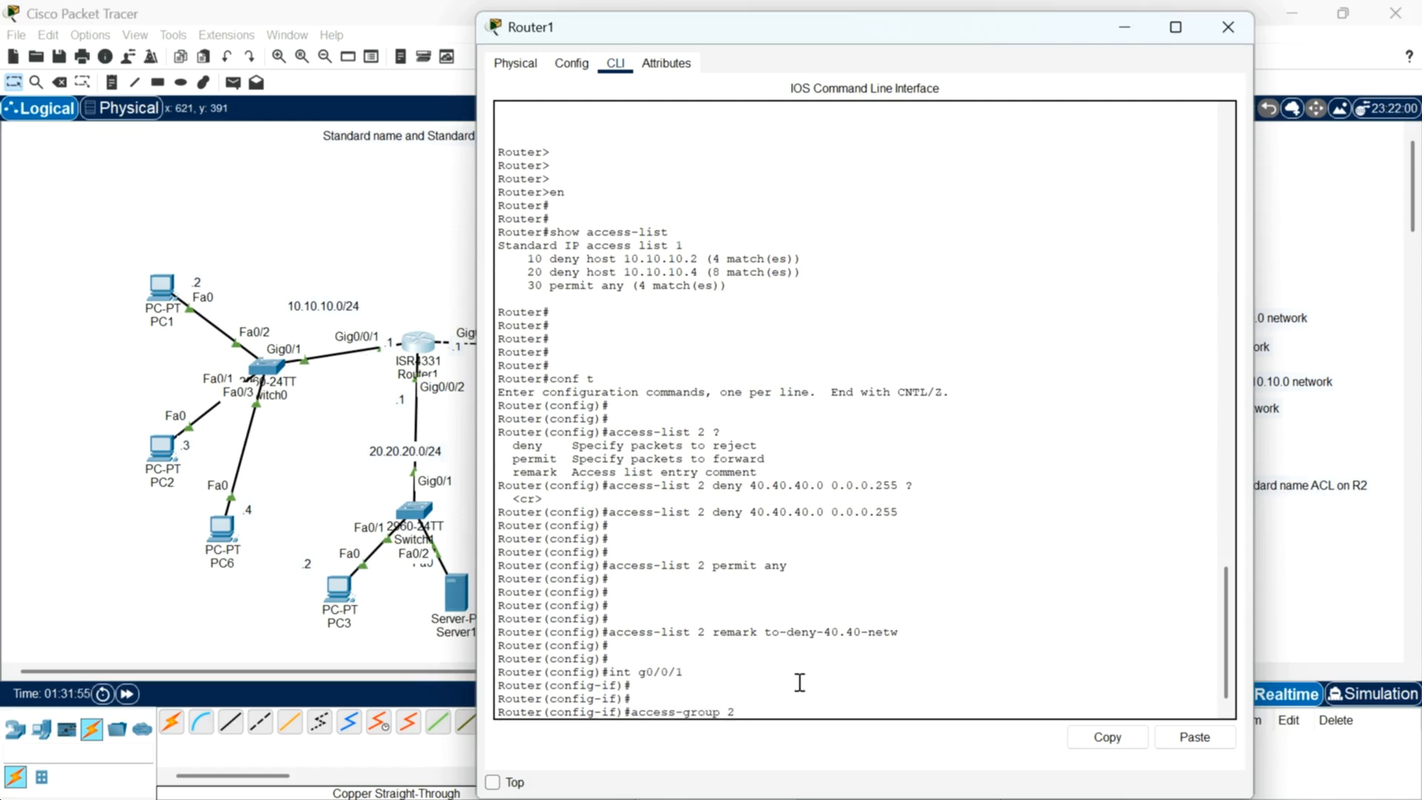
{"action": "type", "text": "out"}
{"action": "key", "text": "Return"}
Step: Apply access list 2 outbound on the interface with ip access-group 2 out
{"action": "key", "text": "Up"}
{"action": "key", "text": "Left"}
{"action": "key", "text": "Left"}
{"action": "key", "text": "Left"}
{"action": "key", "text": "Left"}
{"action": "key", "text": "Left"}
{"action": "key", "text": "Left"}
{"action": "key", "text": "Left"}
{"action": "key", "text": "Left"}
{"action": "key", "text": "Left"}
{"action": "key", "text": "Left"}
{"action": "key", "text": "Left"}
{"action": "key", "text": "Left"}
{"action": "key", "text": "Left"}
{"action": "key", "text": "Left"}
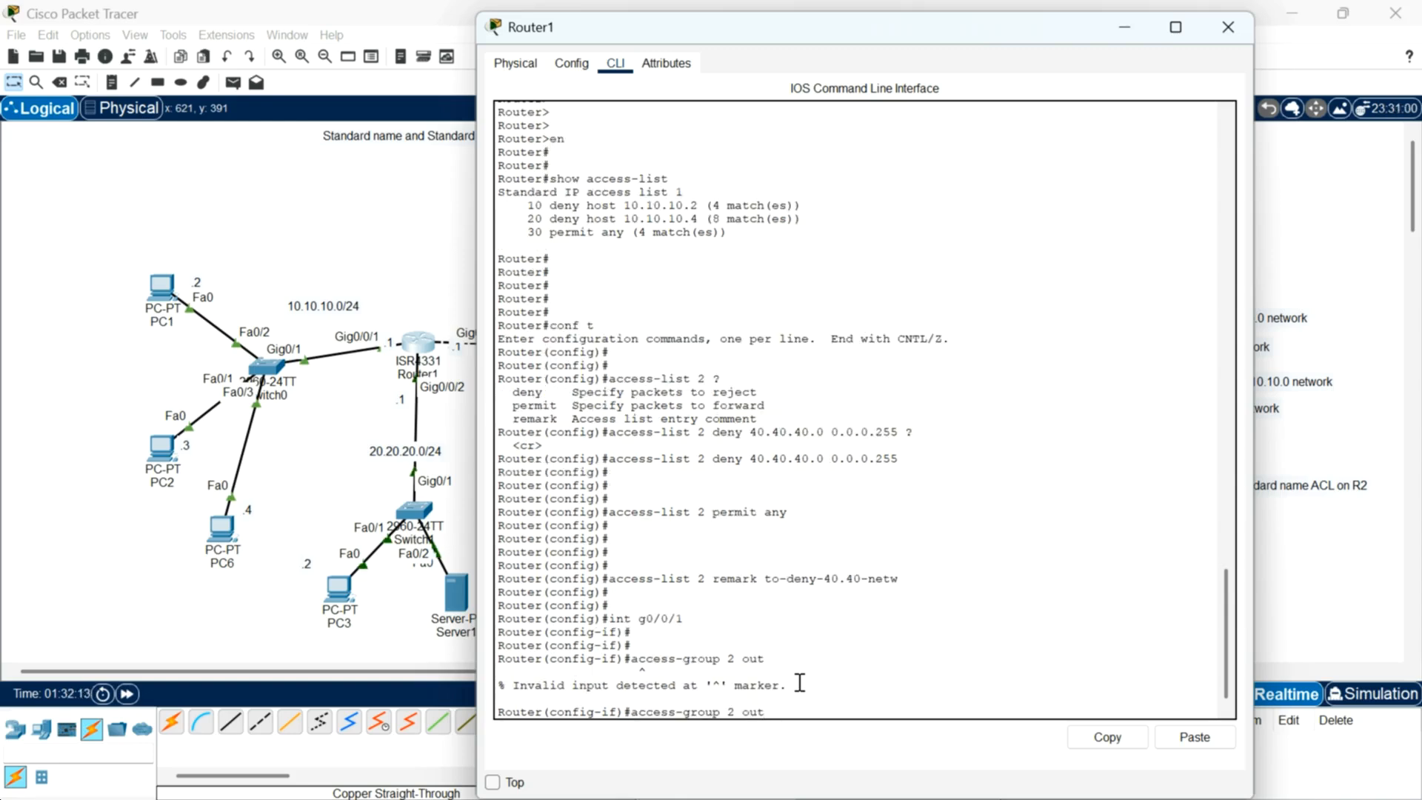
{"action": "key", "text": "Left"}
{"action": "key", "text": "Left"}
{"action": "key", "text": "Left"}
{"action": "key", "text": "Left"}
{"action": "type", "text": "ip"}
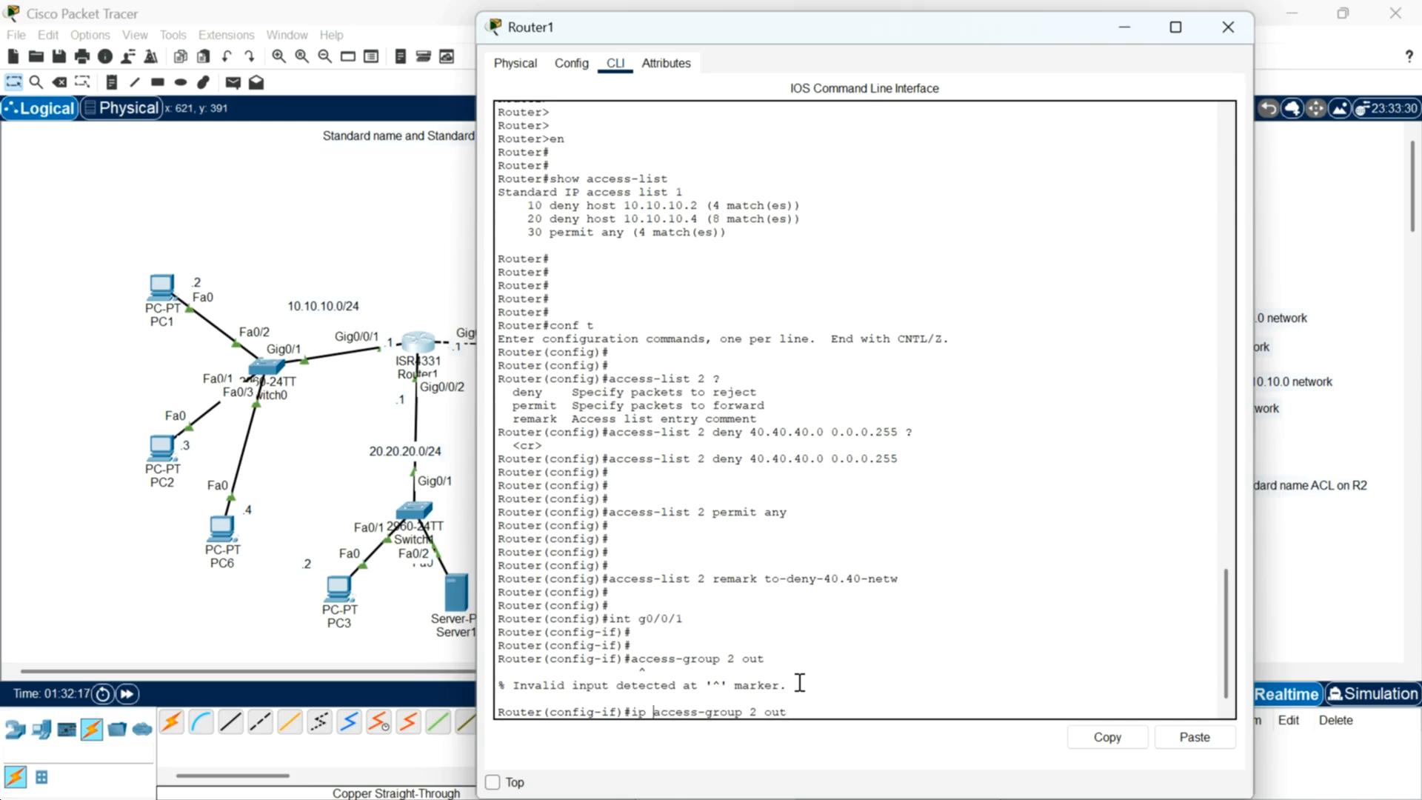
{"action": "key", "text": "Return"}
{"action": "key", "text": "Return"}
{"action": "key", "text": "Return"}
{"action": "key", "text": "Return"}
{"action": "key", "text": "Return"}
{"action": "key", "text": "Return"}
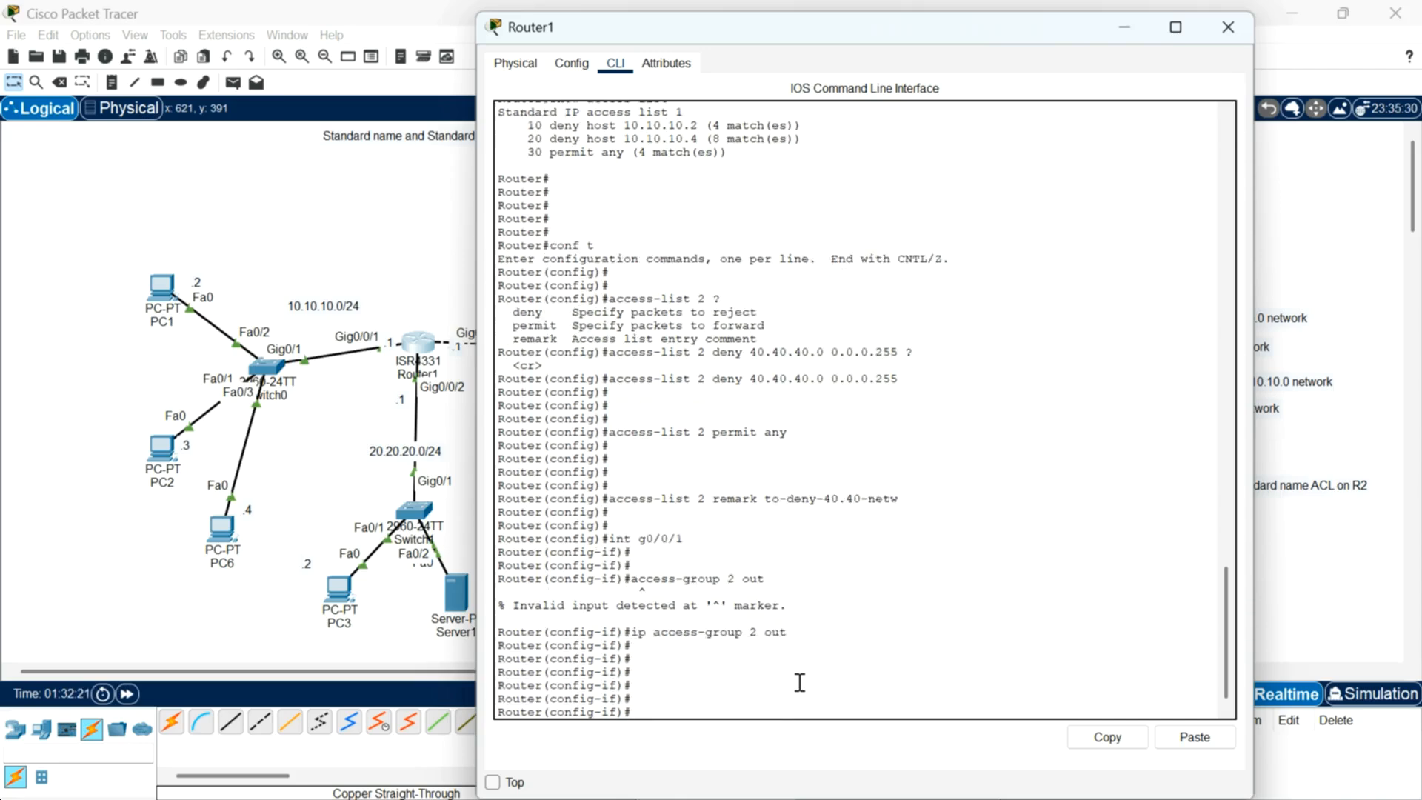
Step: Display the access lists from interface configuration to check access list 2
{"action": "type", "text": "do show access-list"}
{"action": "key", "text": "Return"}
{"action": "key", "text": "Return"}
{"action": "key", "text": "Return"}
{"action": "key", "text": "Return"}
{"action": "key", "text": "Return"}
{"action": "key", "text": "Return"}
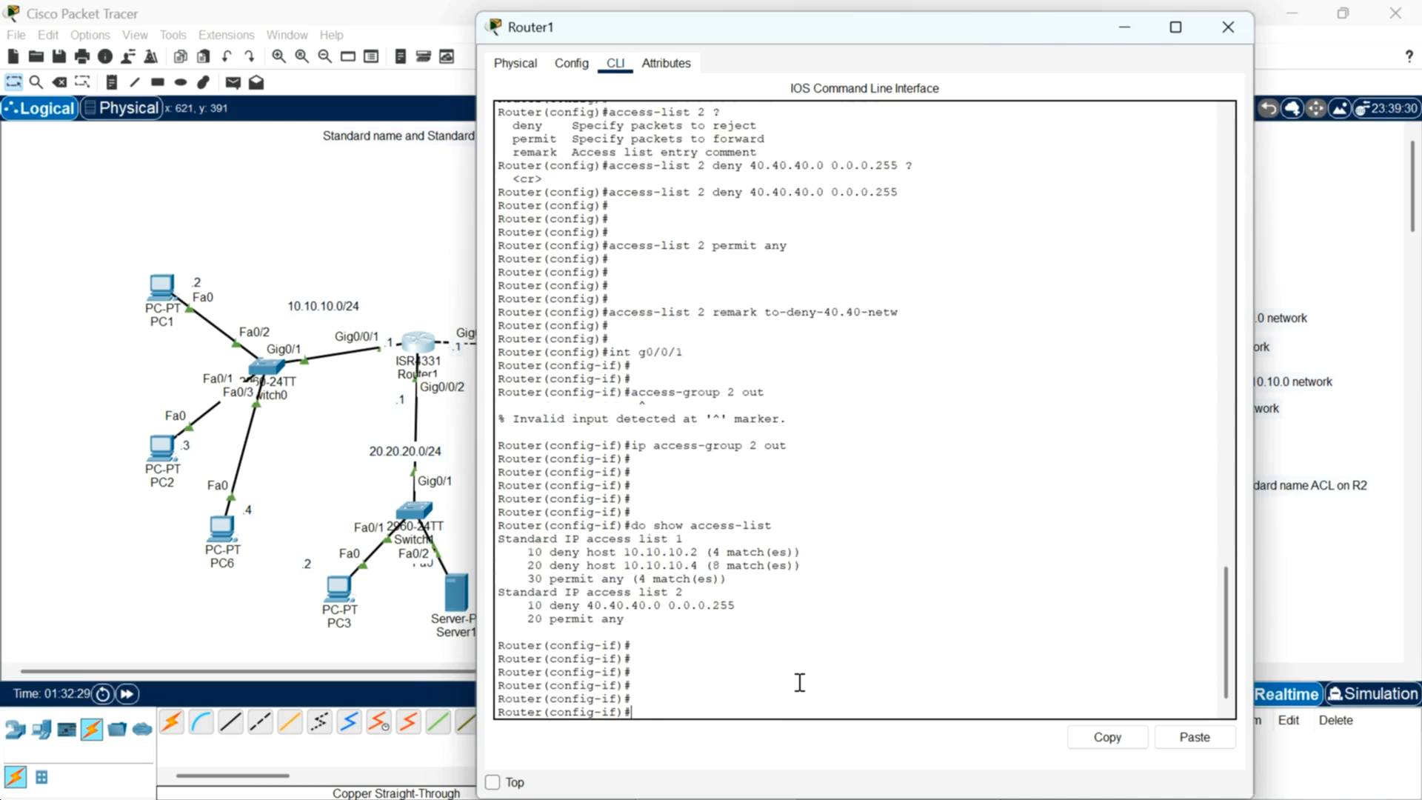
{"action": "left_click_drag", "start_coordinate": [694, 539], "coordinate": [527, 552]}
{"action": "left_click_drag", "start_coordinate": [704, 592], "coordinate": [508, 592]}
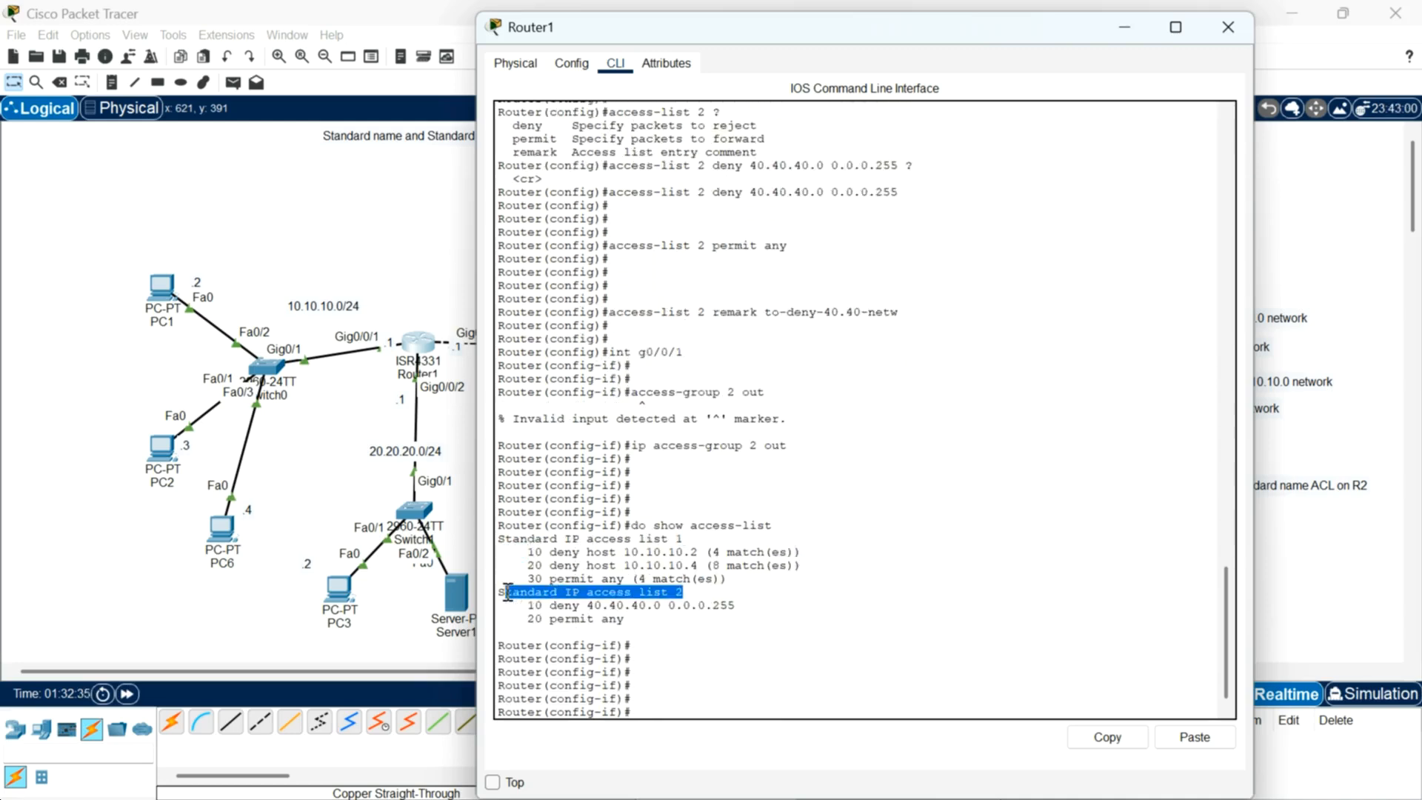
{"action": "left_click", "coordinate": [734, 615]}
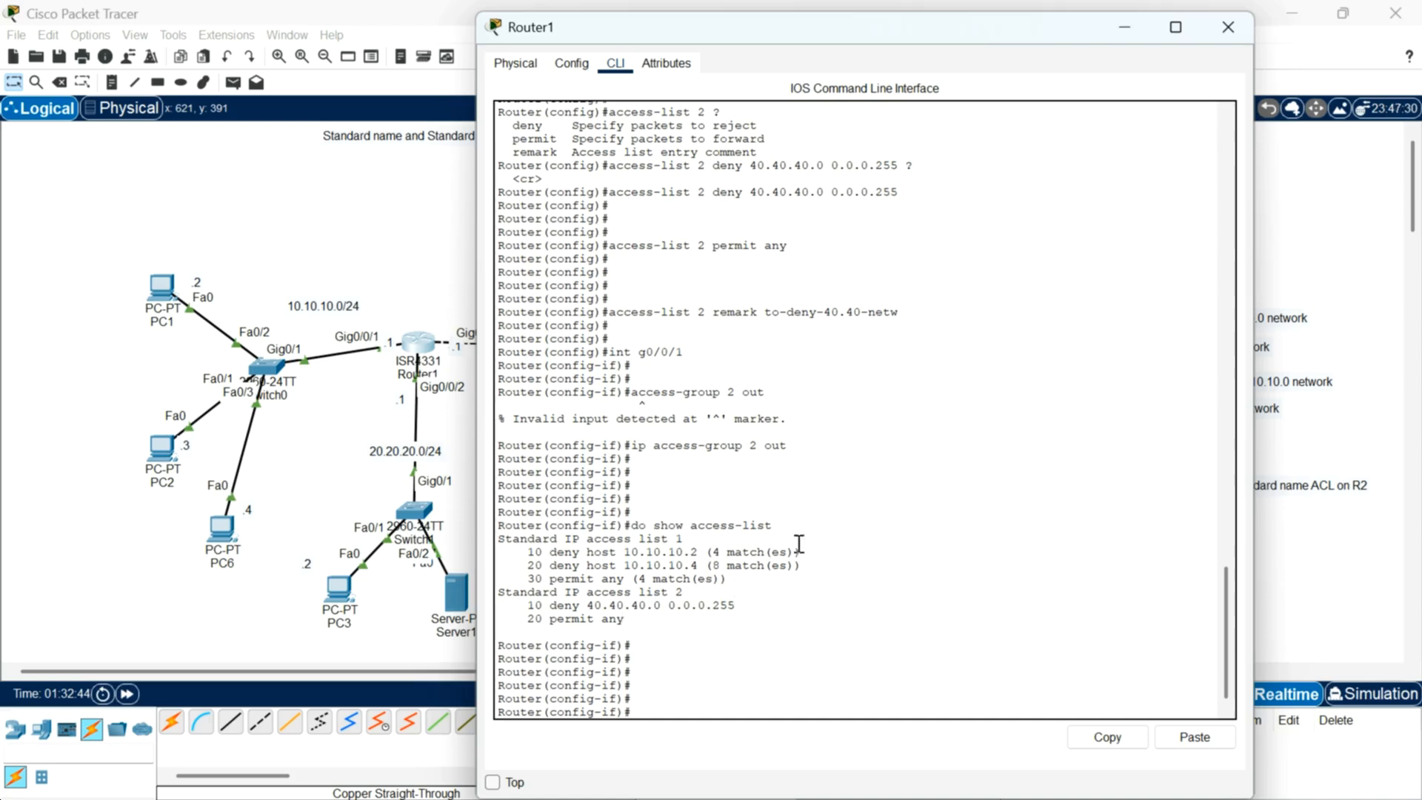
Step: Close Router1, open PC4's command prompt and ping 10.10.10.2
{"action": "left_click", "coordinate": [1217, 33]}
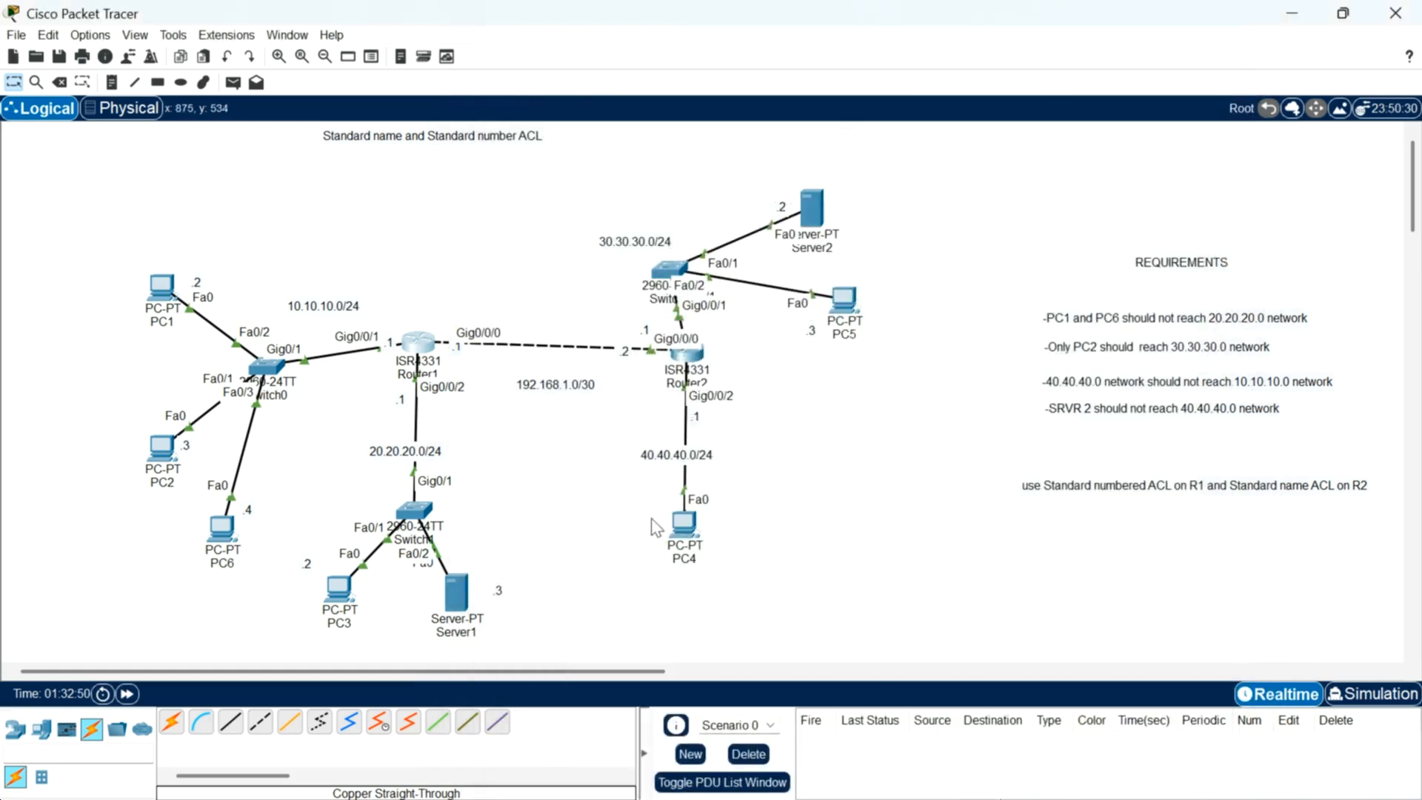
{"action": "mouse_move", "coordinate": [690, 532]}
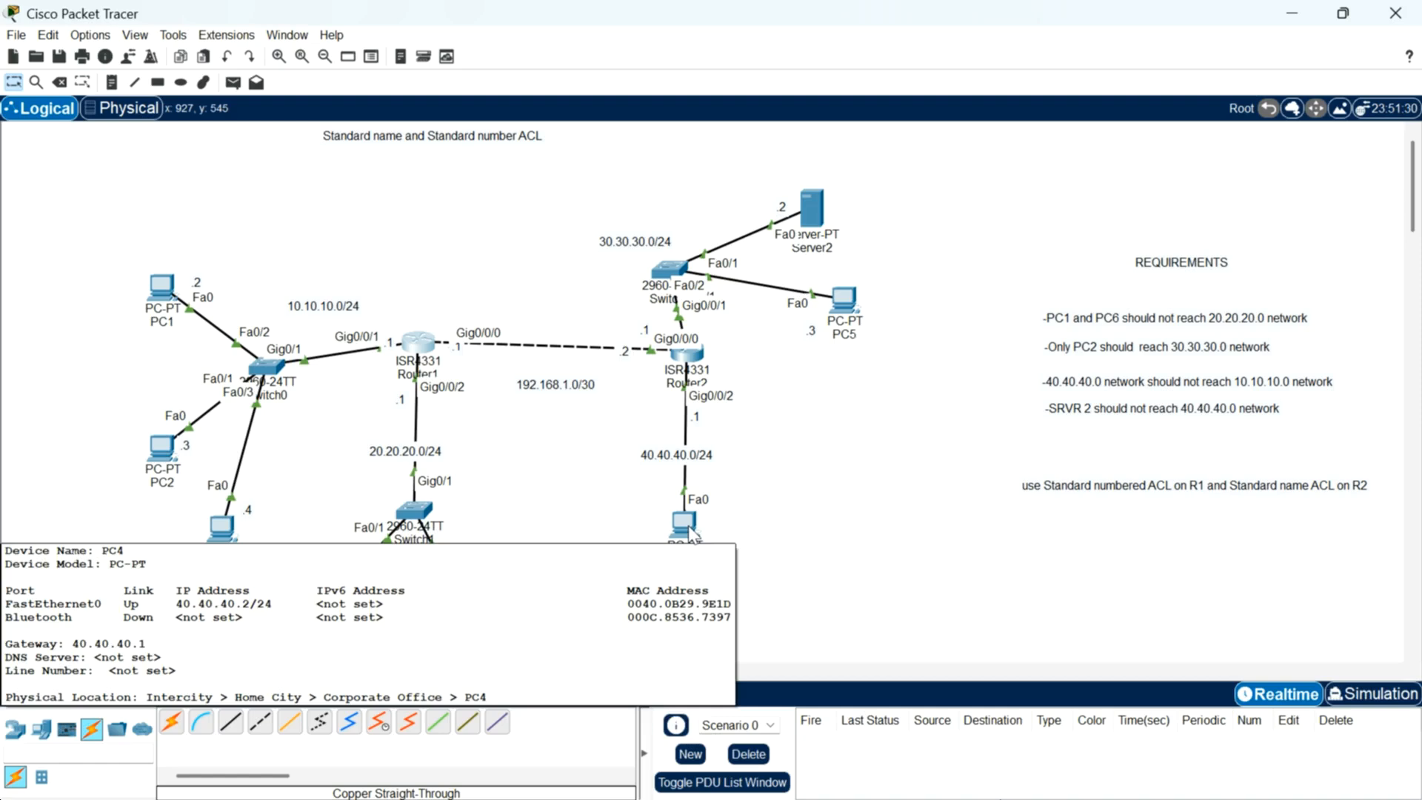
{"action": "left_click_drag", "start_coordinate": [110, 327], "coordinate": [226, 563]}
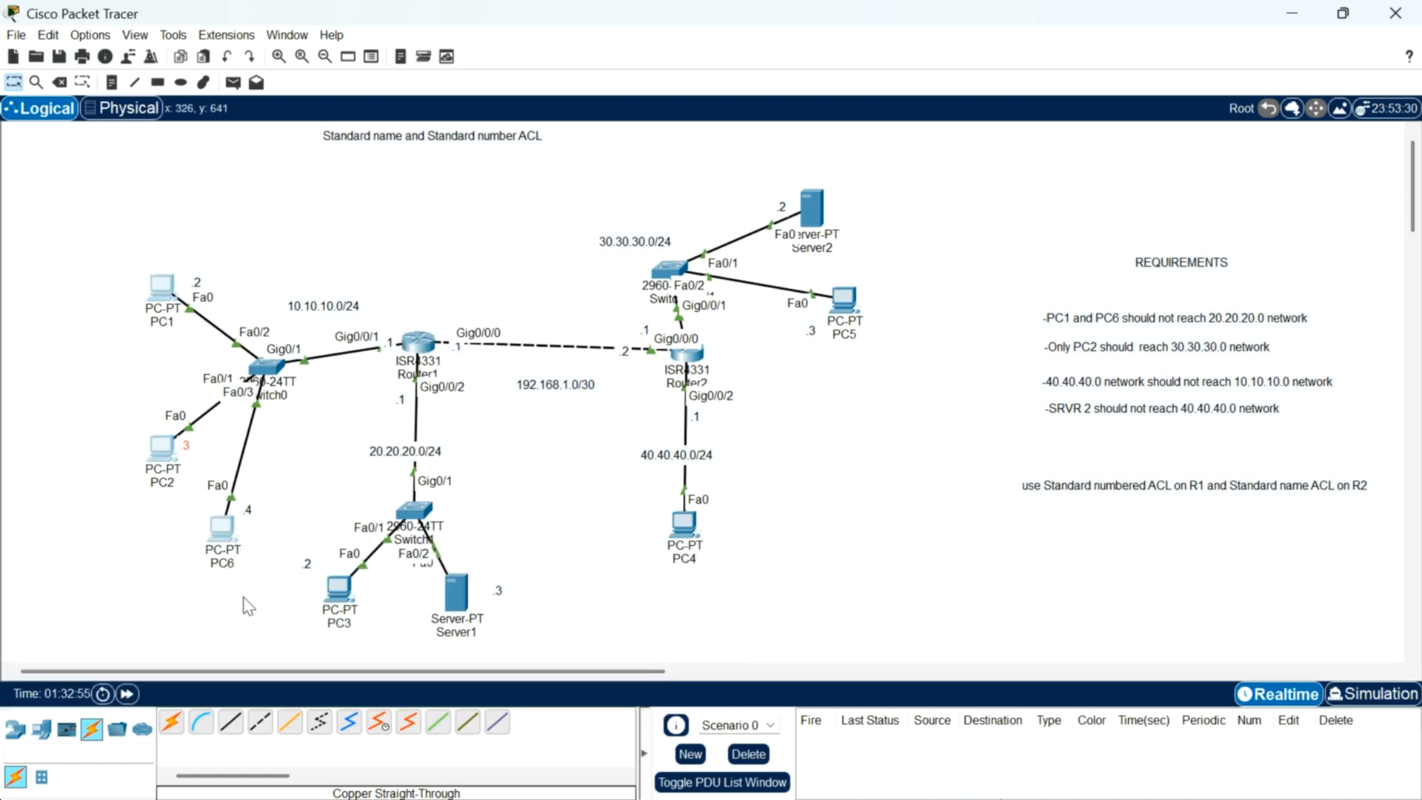
{"action": "left_click", "coordinate": [683, 526]}
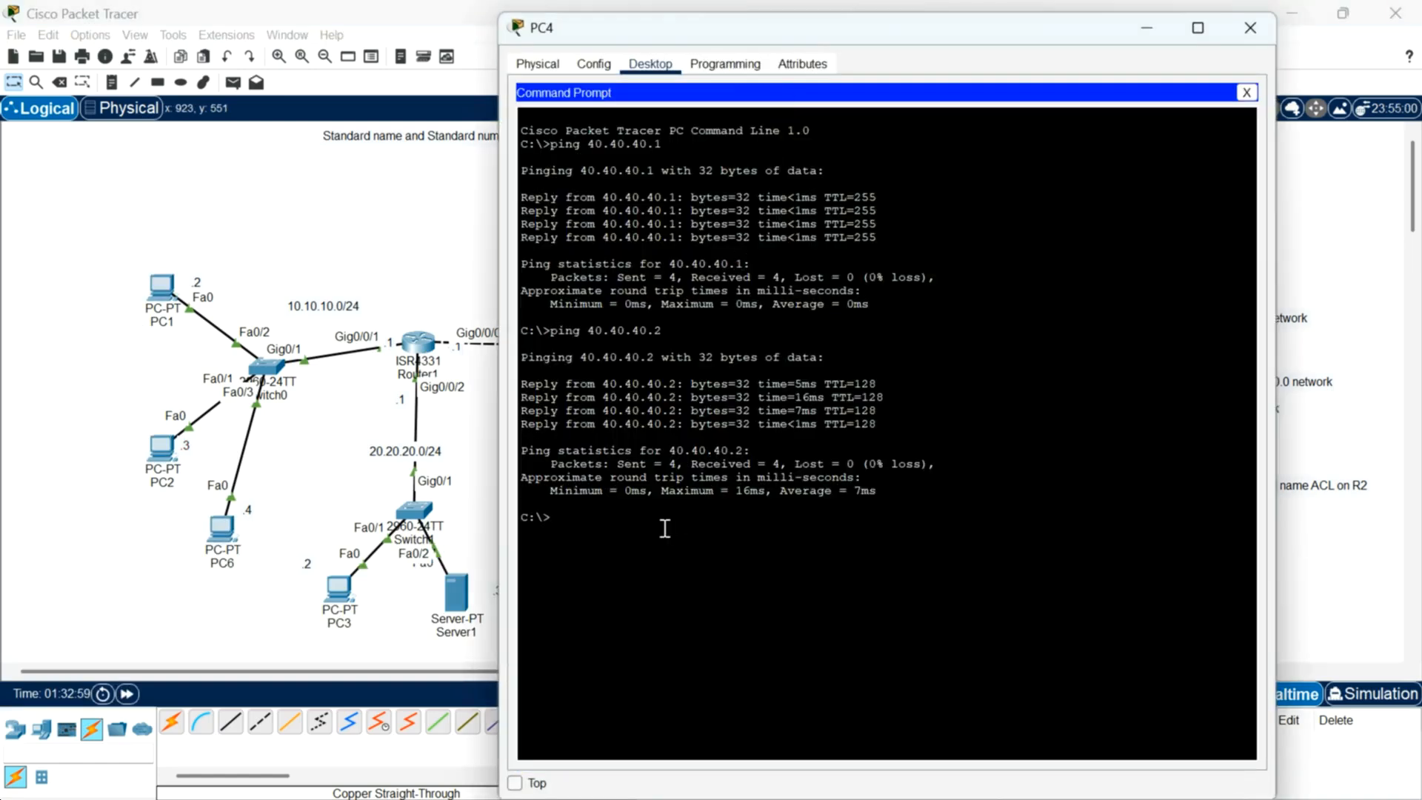
{"action": "key", "text": "Return"}
{"action": "key", "text": "Return"}
{"action": "key", "text": "Return"}
{"action": "type", "text": "ping 10.10.10.2"}
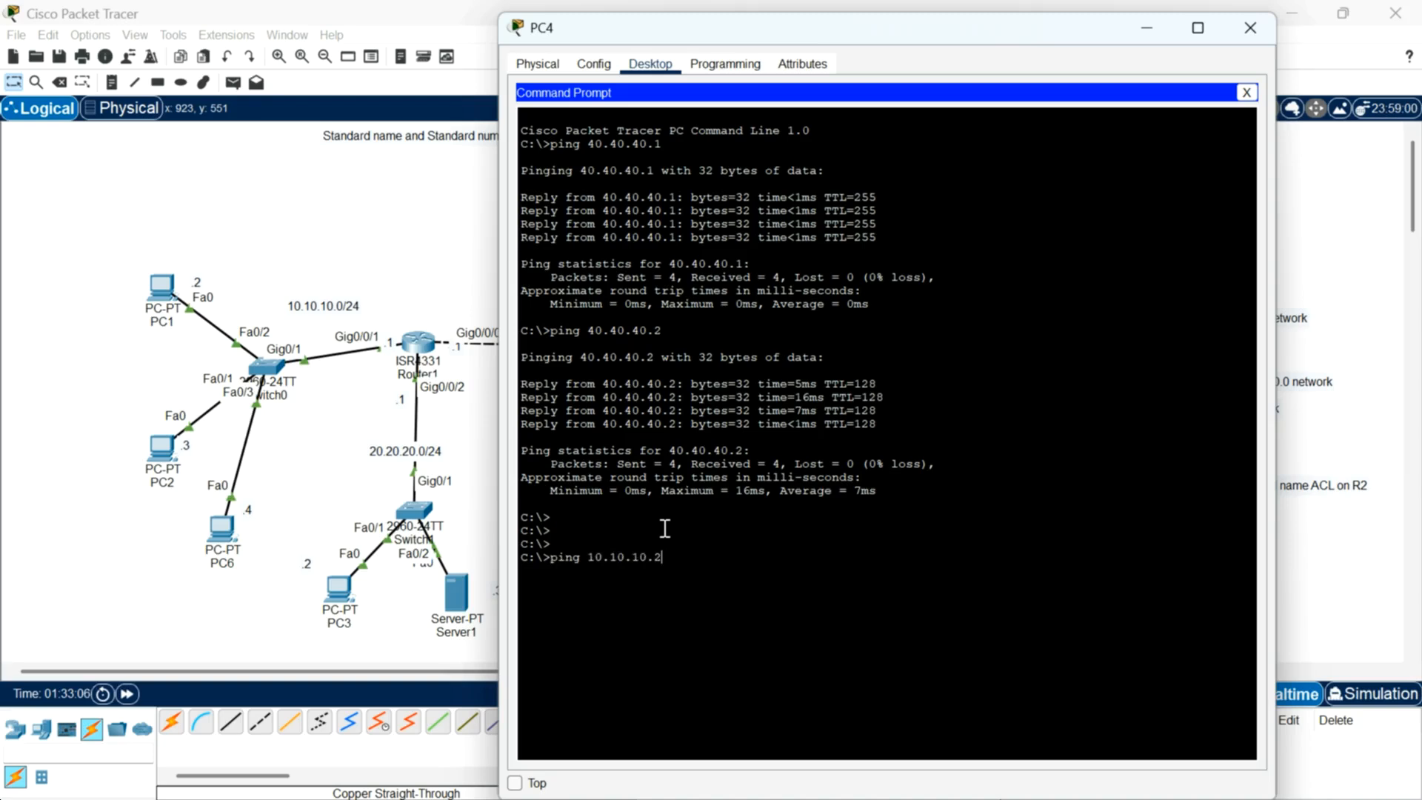
{"action": "key", "text": "Return"}
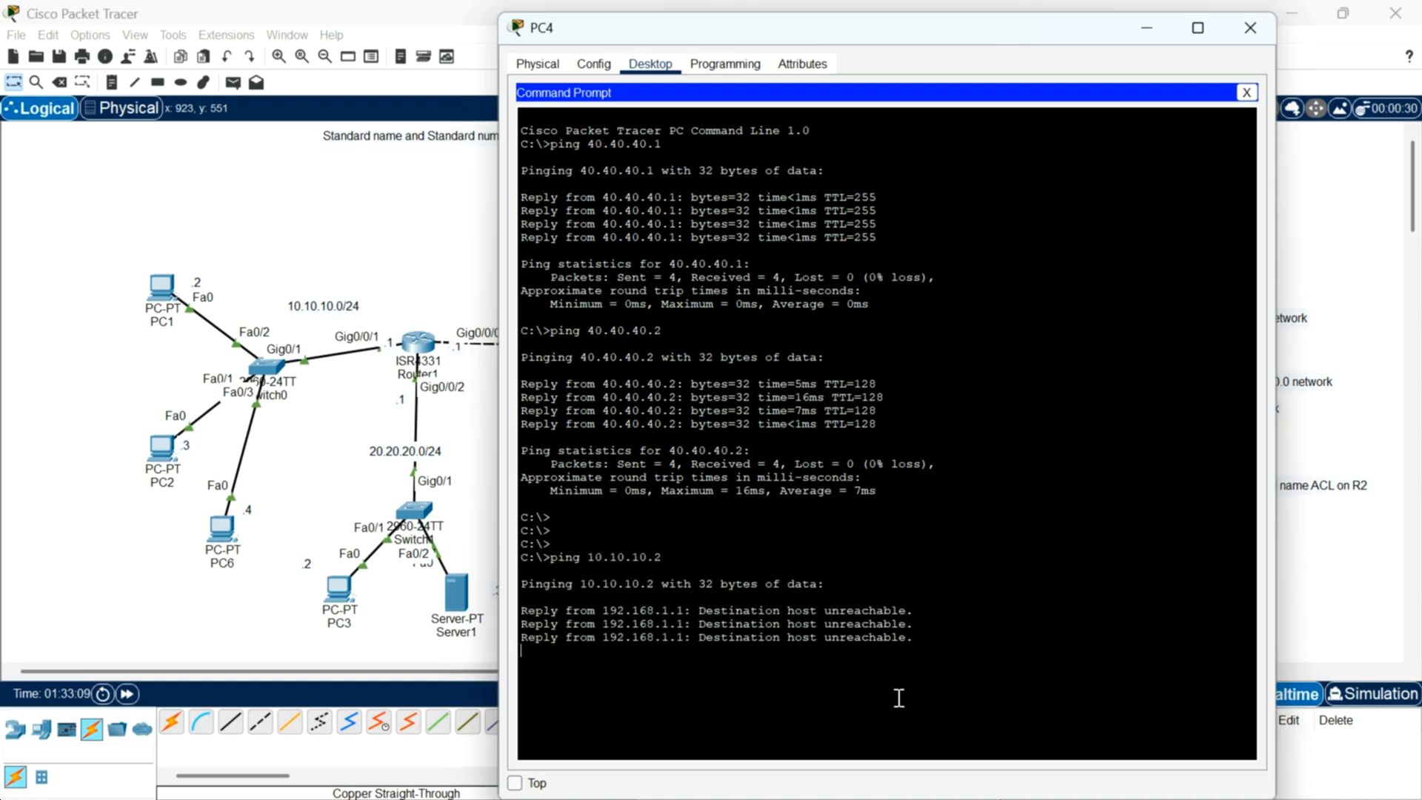
Step: Ping 10.10.10.3 from PC4
{"action": "key", "text": "Up"}
{"action": "key", "text": "BackSpace"}
{"action": "type", "text": "3"}
{"action": "key", "text": "Return"}
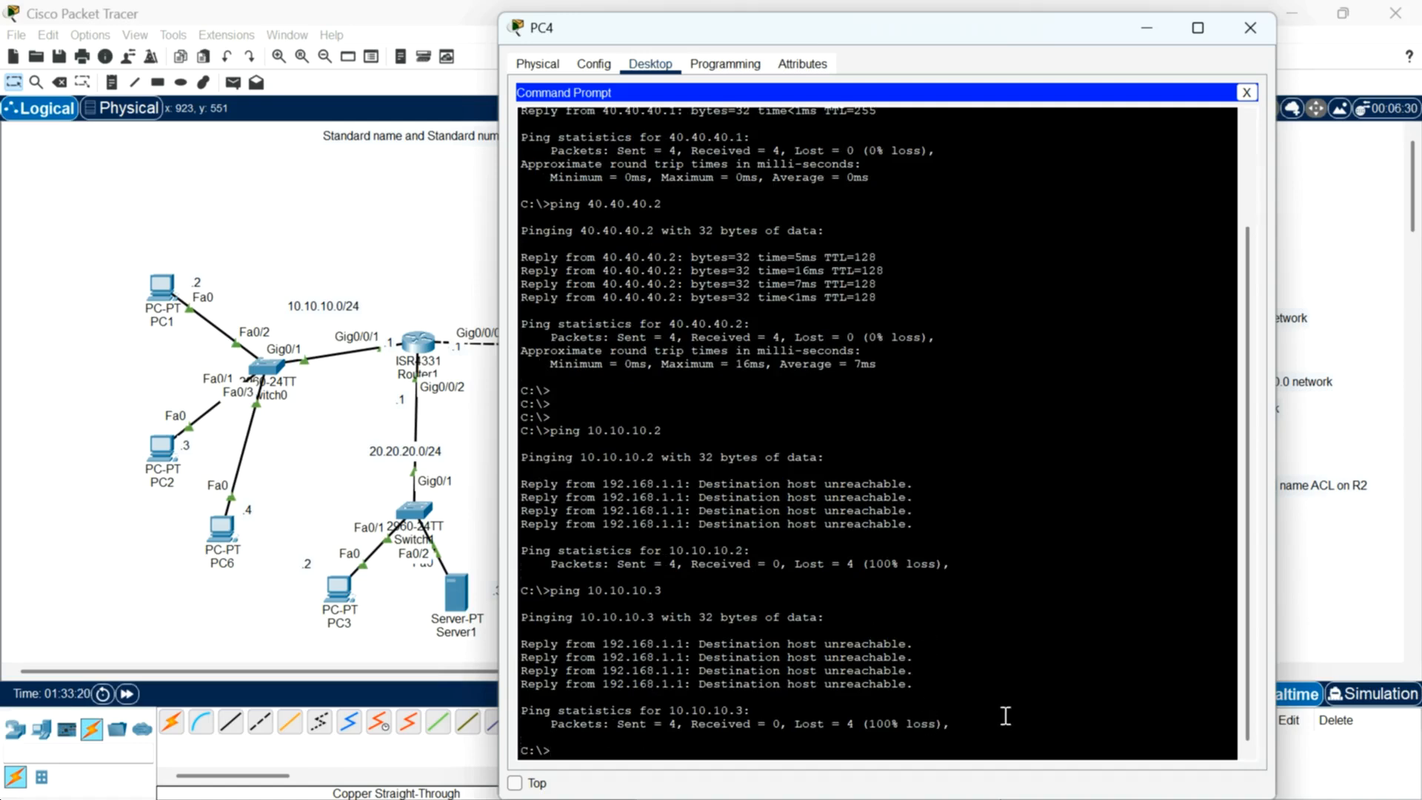
Step: Ping 10.10.10.4 from PC4 and close the PC4 window
{"action": "key", "text": "Up"}
{"action": "type", "text": "4"}
{"action": "key", "text": "Return"}
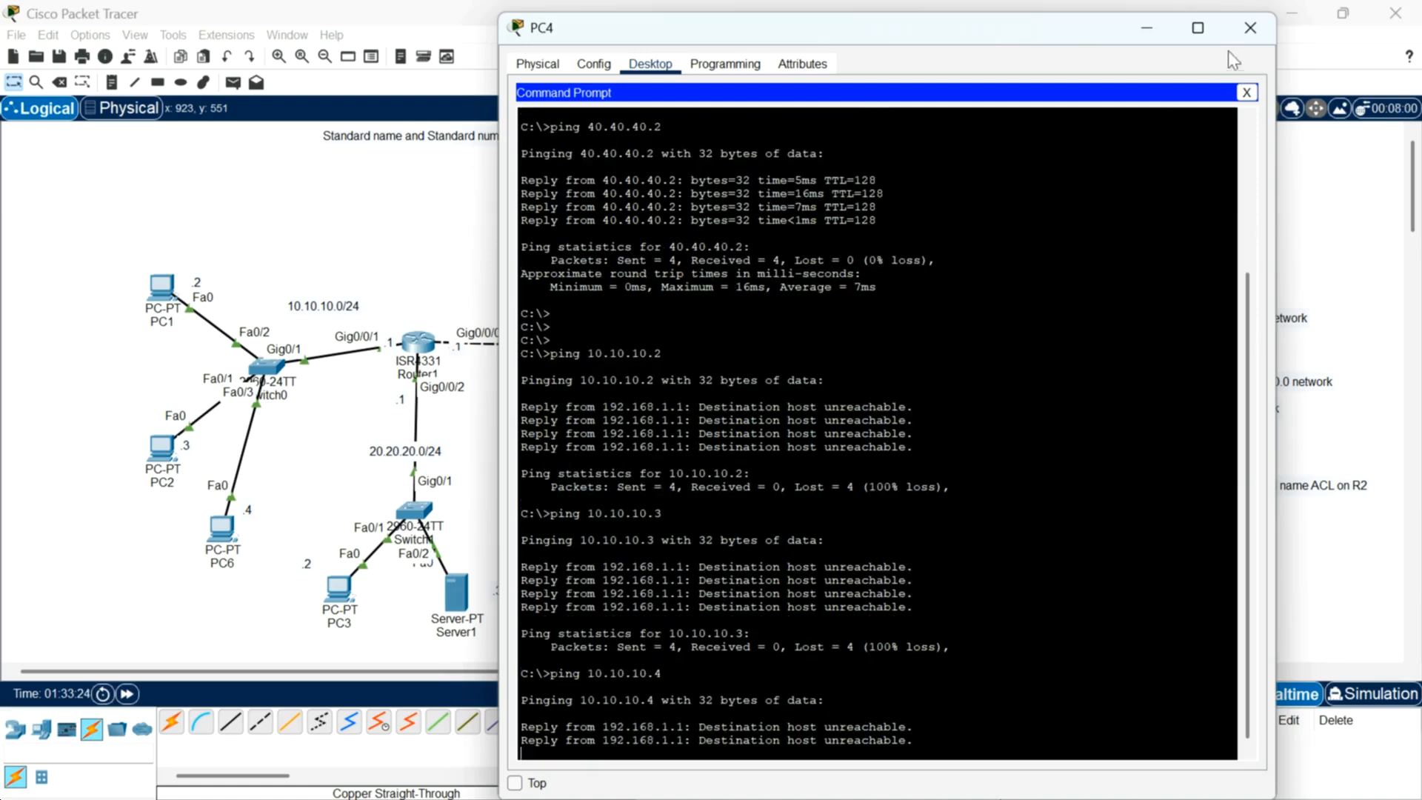
{"action": "left_click", "coordinate": [1252, 31]}
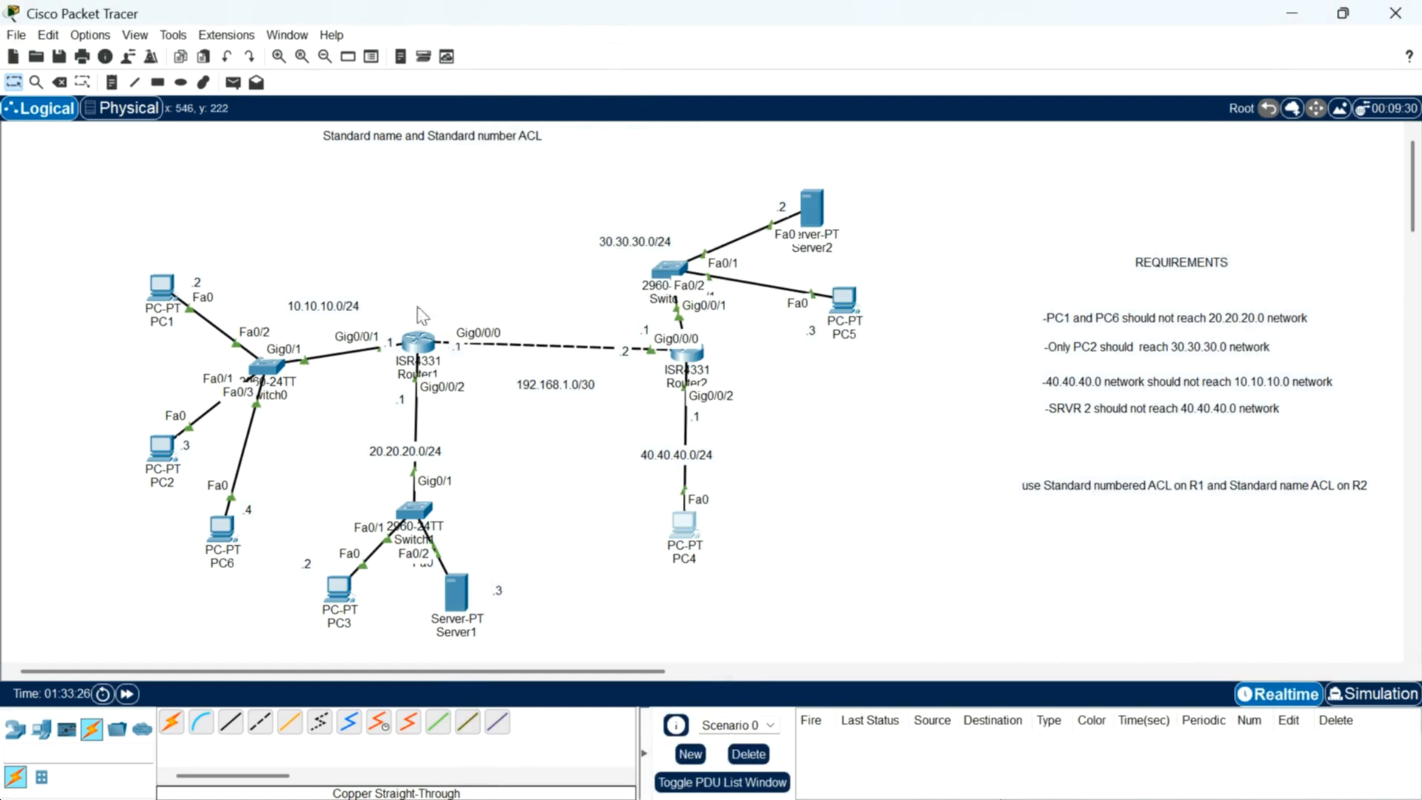
Step: Switch to Router1's CLI, display its access lists again to review the match counts, then close Router1
{"action": "key", "text": "alt+Tab"}
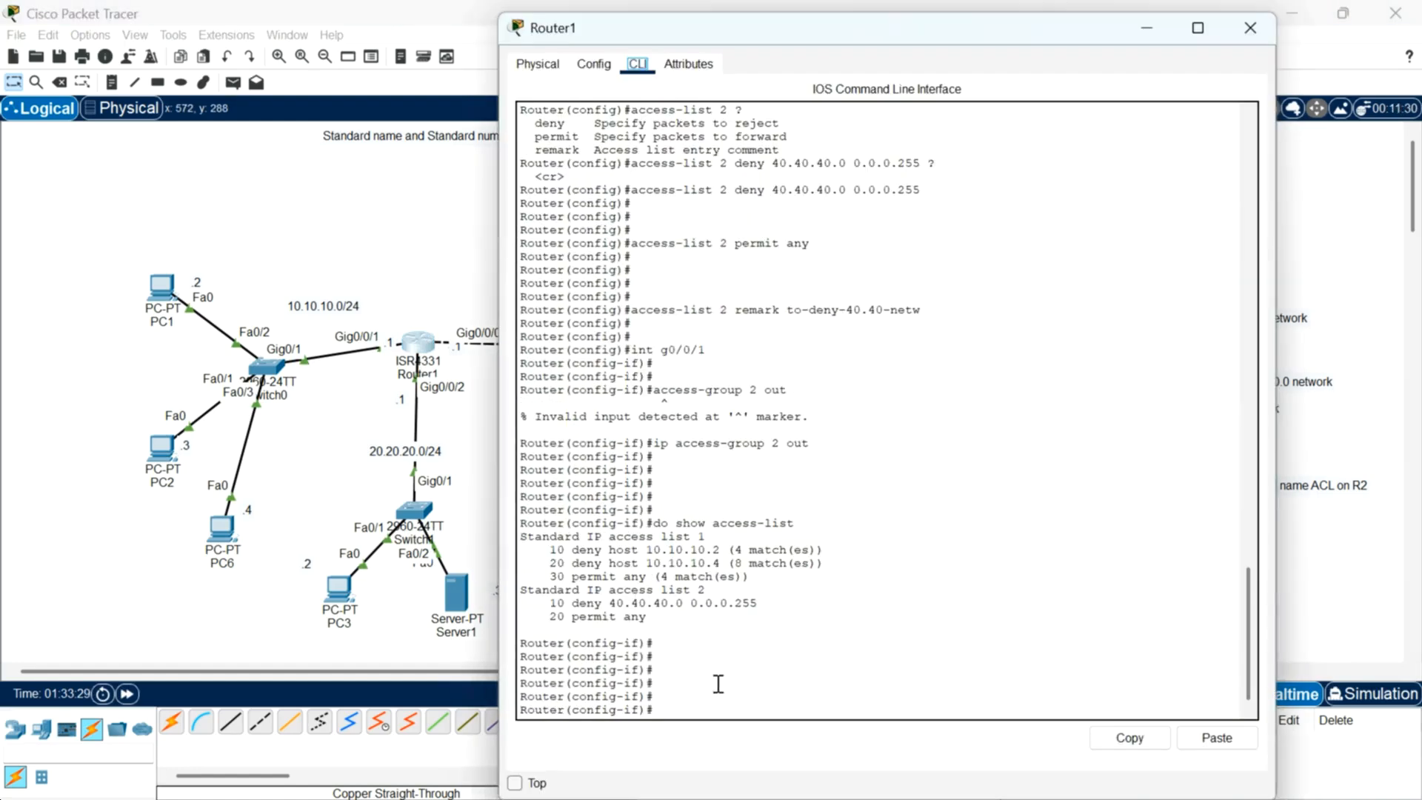
{"action": "key", "text": "Return"}
{"action": "key", "text": "Return"}
{"action": "key", "text": "Return"}
{"action": "type", "text": "do show access-list"}
{"action": "key", "text": "Return"}
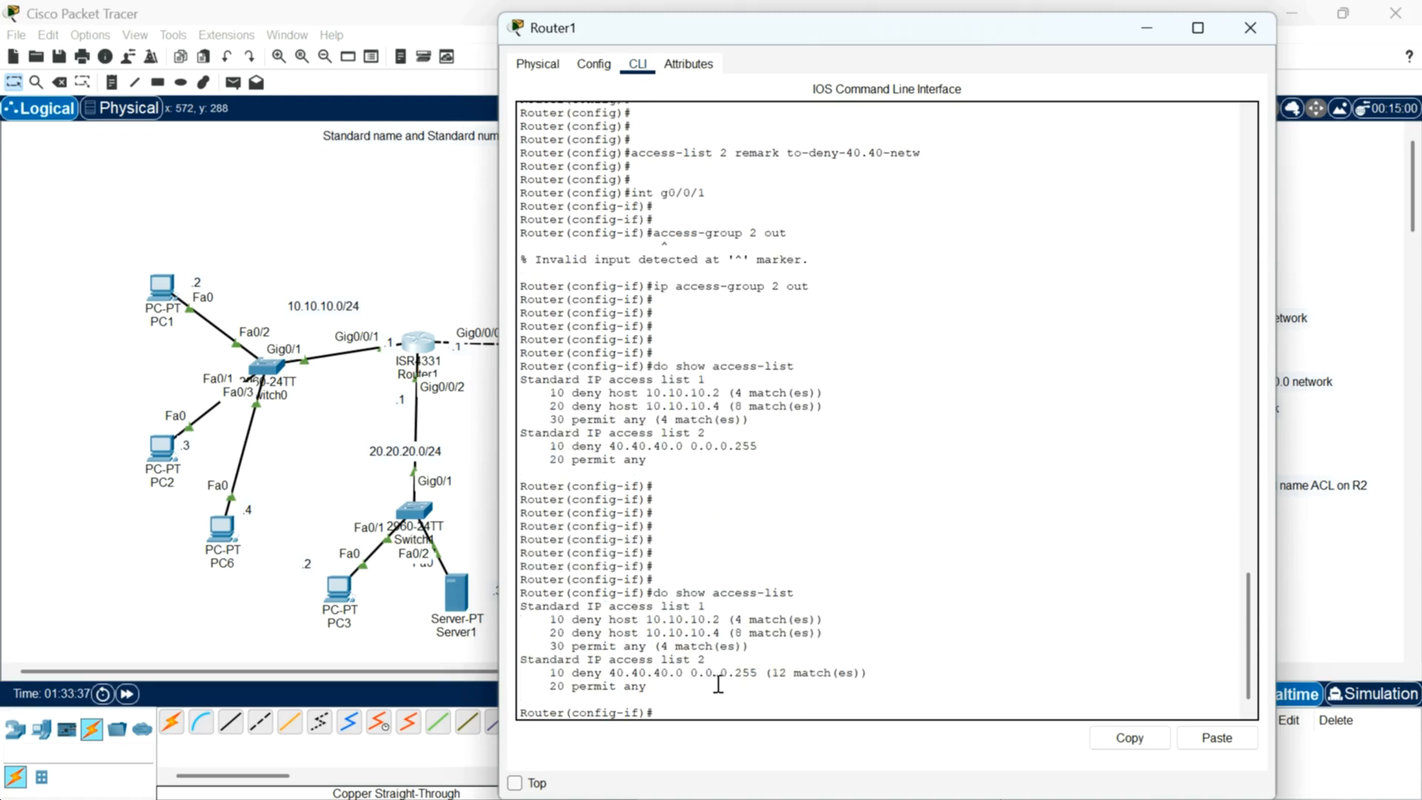
{"action": "key", "text": "Return"}
{"action": "key", "text": "Return"}
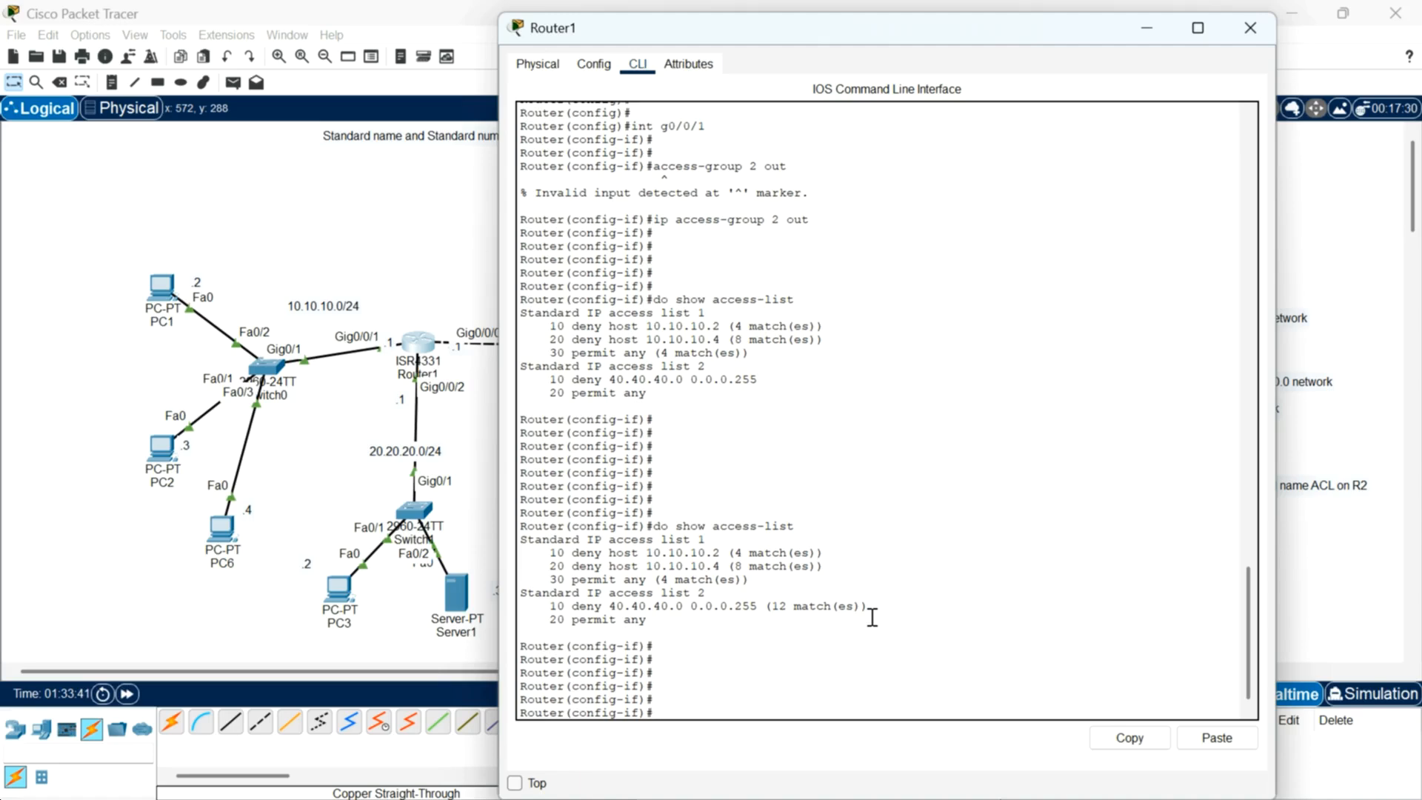
{"action": "left_click_drag", "start_coordinate": [868, 608], "coordinate": [762, 603]}
{"action": "left_click", "coordinate": [974, 593]}
{"action": "left_click", "coordinate": [1250, 28]}
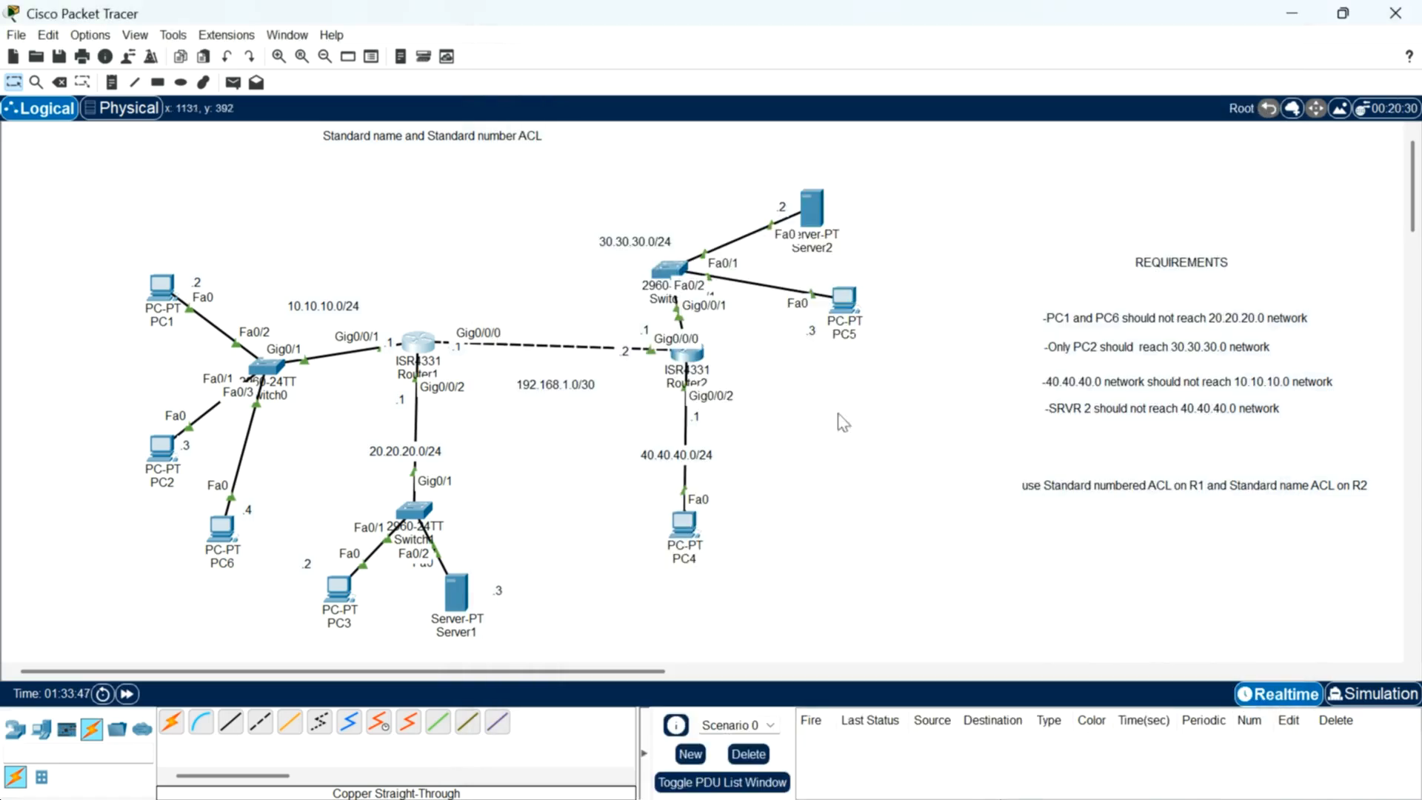
Step: Highlight the SRVR 2 requirement note and open Router2's CLI
{"action": "left_click_drag", "start_coordinate": [1013, 397], "coordinate": [1363, 451]}
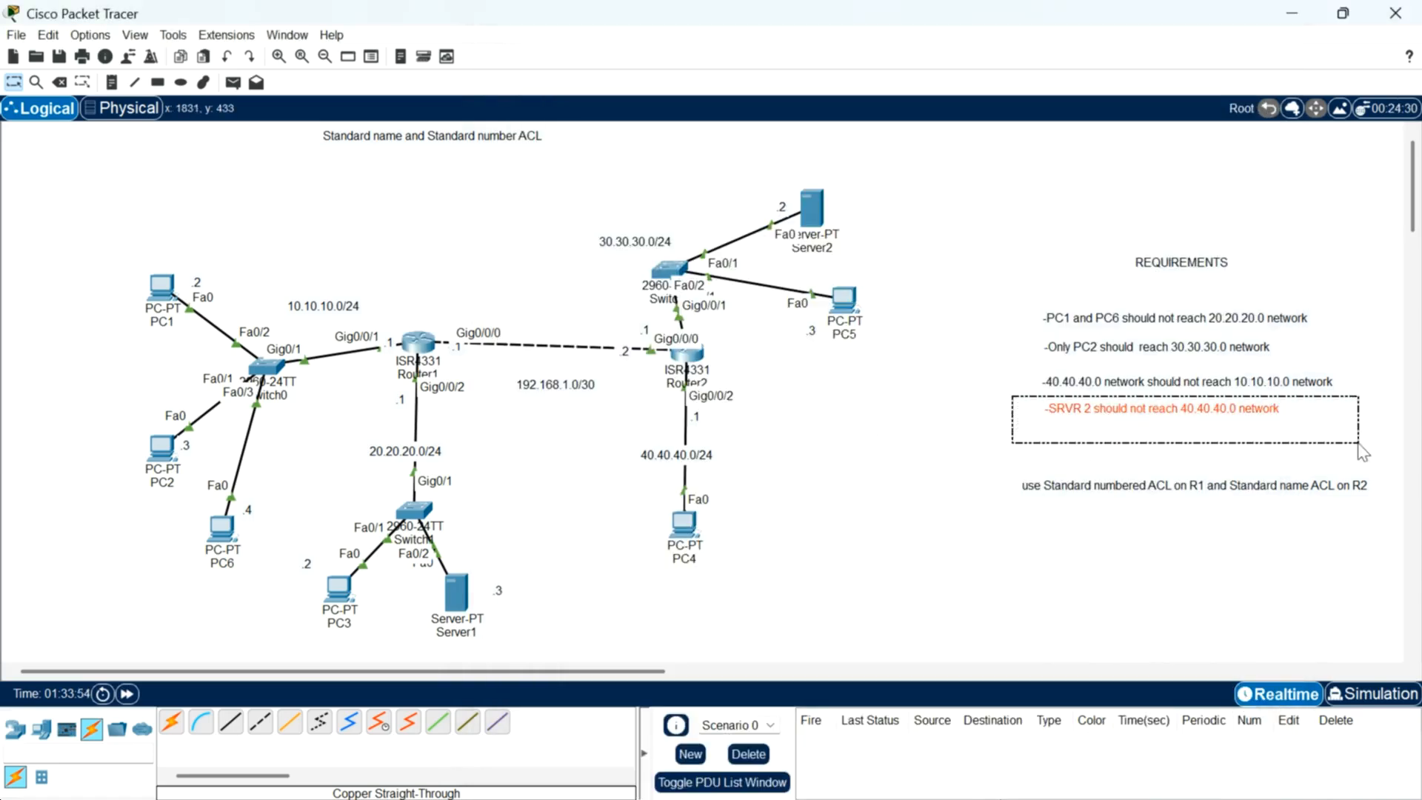
{"action": "left_click", "coordinate": [1041, 450]}
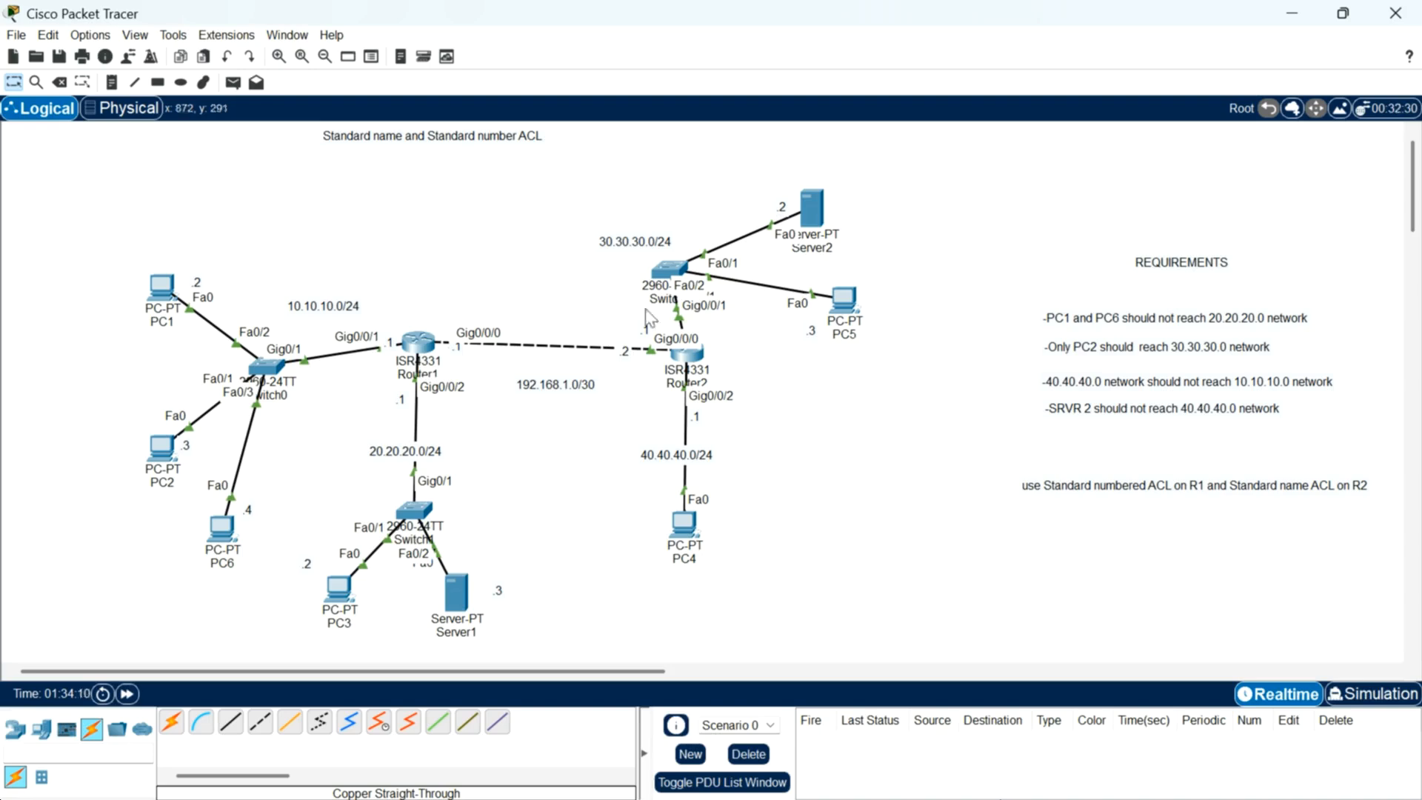
{"action": "mouse_move", "coordinate": [817, 214]}
{"action": "mouse_move", "coordinate": [682, 360]}
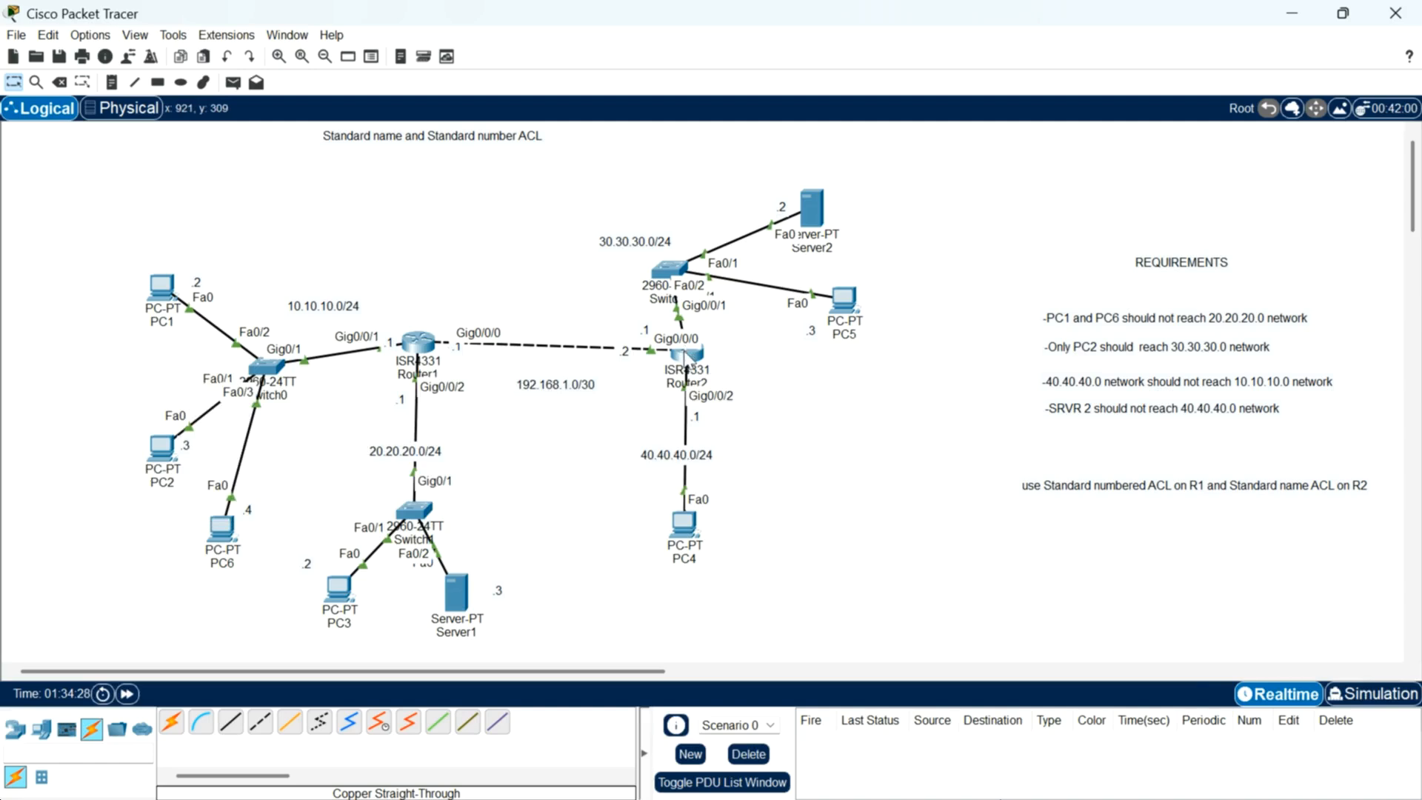
{"action": "left_click", "coordinate": [683, 355]}
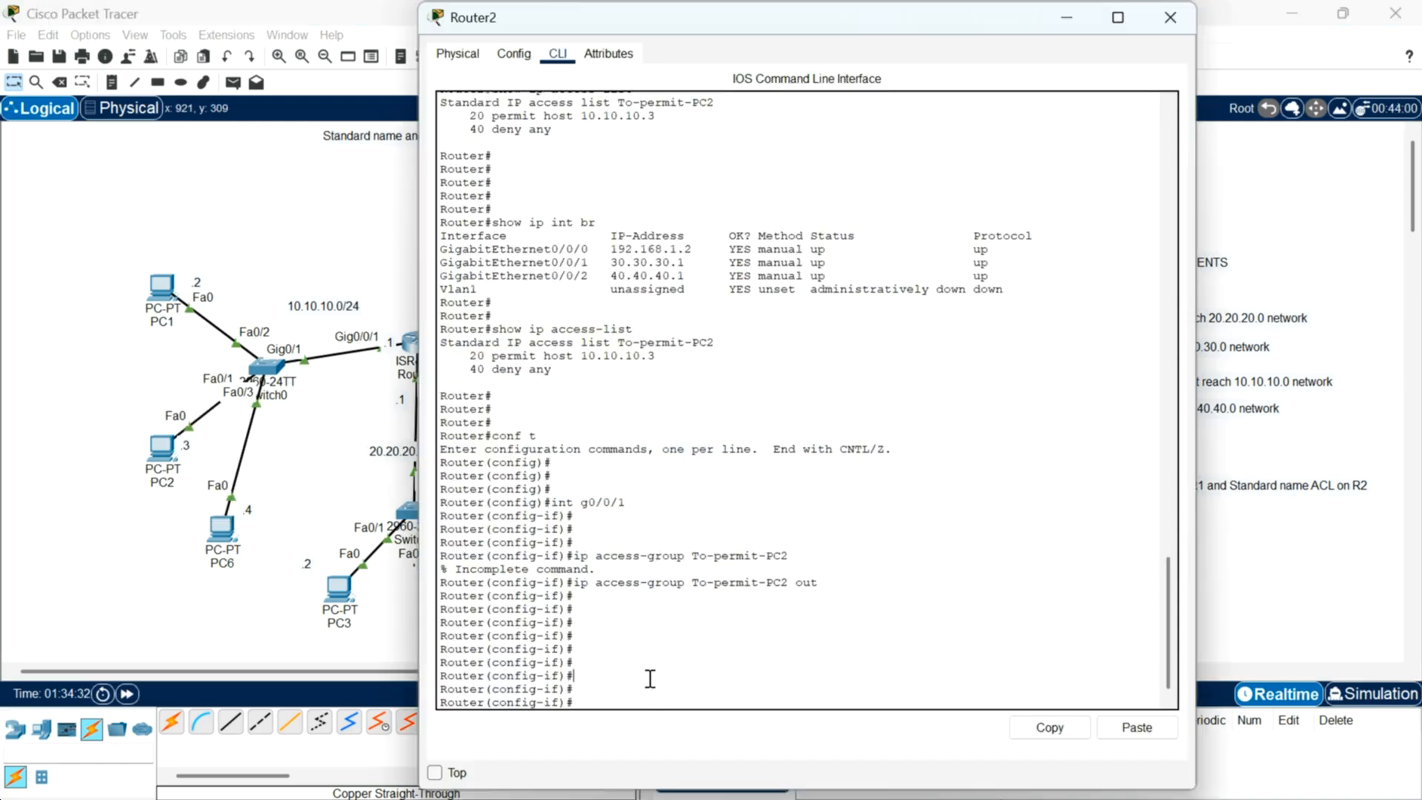
{"action": "left_click_drag", "start_coordinate": [918, 13], "coordinate": [722, 74]}
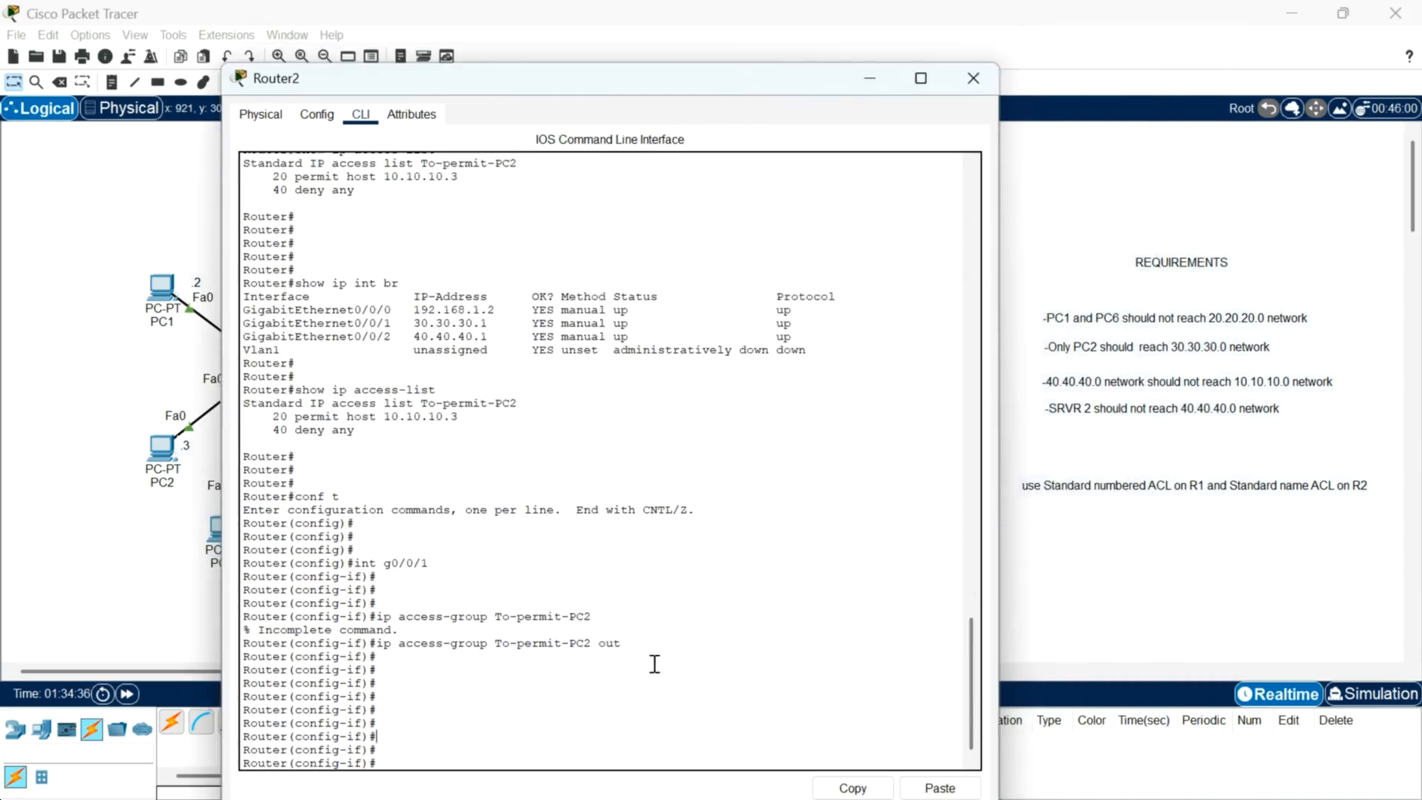
{"action": "left_click_drag", "start_coordinate": [809, 82], "coordinate": [802, 51]}
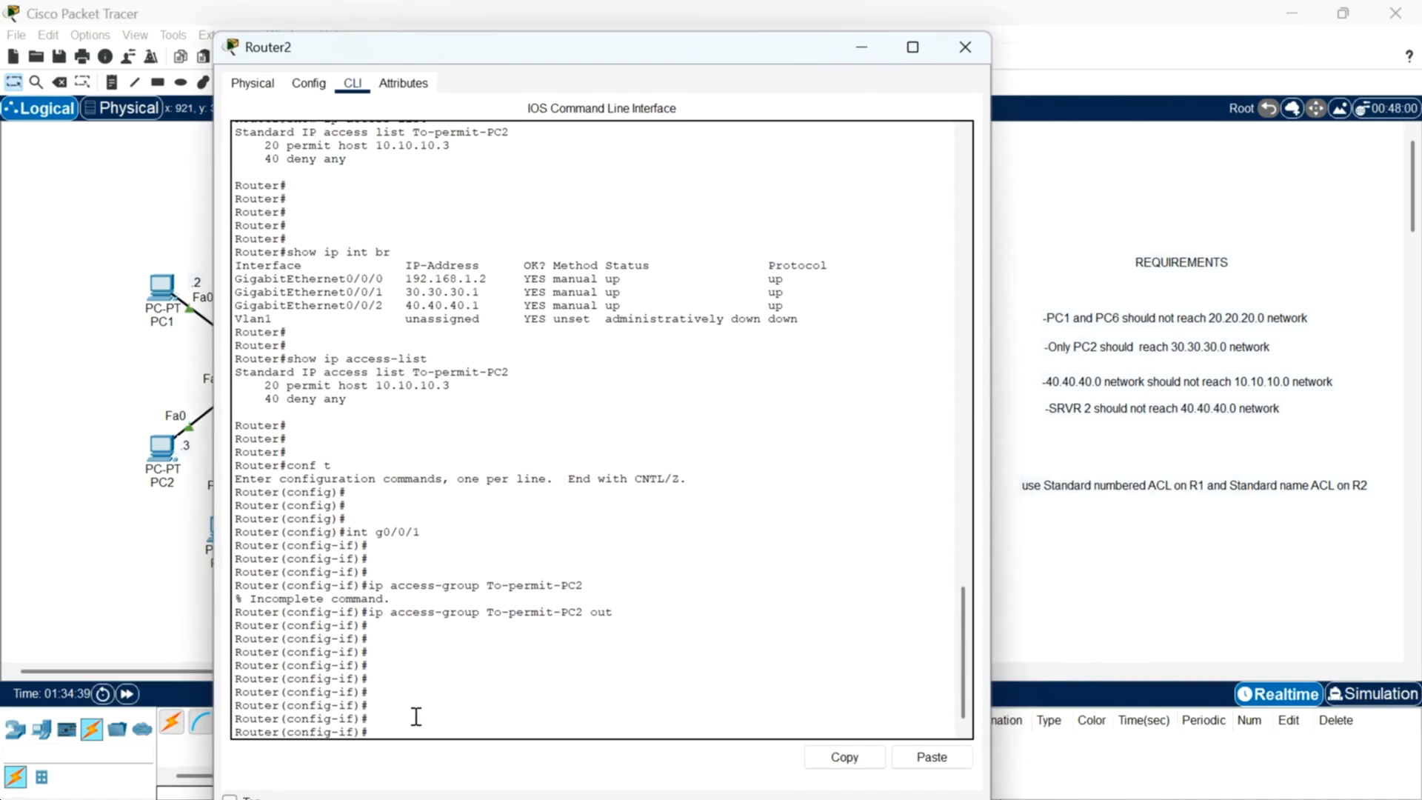
Step: Exit interface configuration and create a standard named access list called to-deny-server2
{"action": "key", "text": "Return"}
{"action": "key", "text": "Return"}
{"action": "type", "text": "exit"}
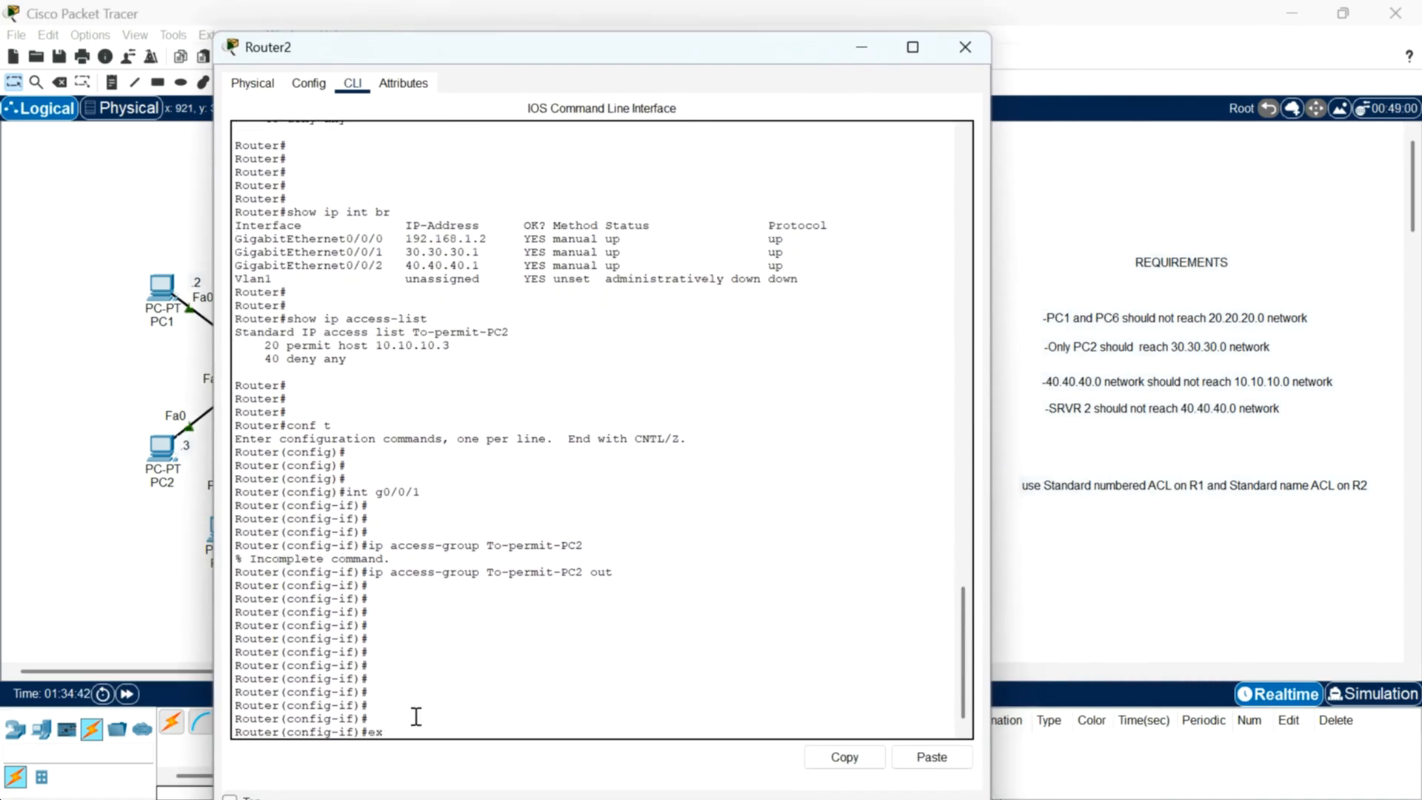
{"action": "key", "text": "Return"}
{"action": "key", "text": "Return"}
{"action": "key", "text": "Return"}
{"action": "key", "text": "Return"}
{"action": "key", "text": "Return"}
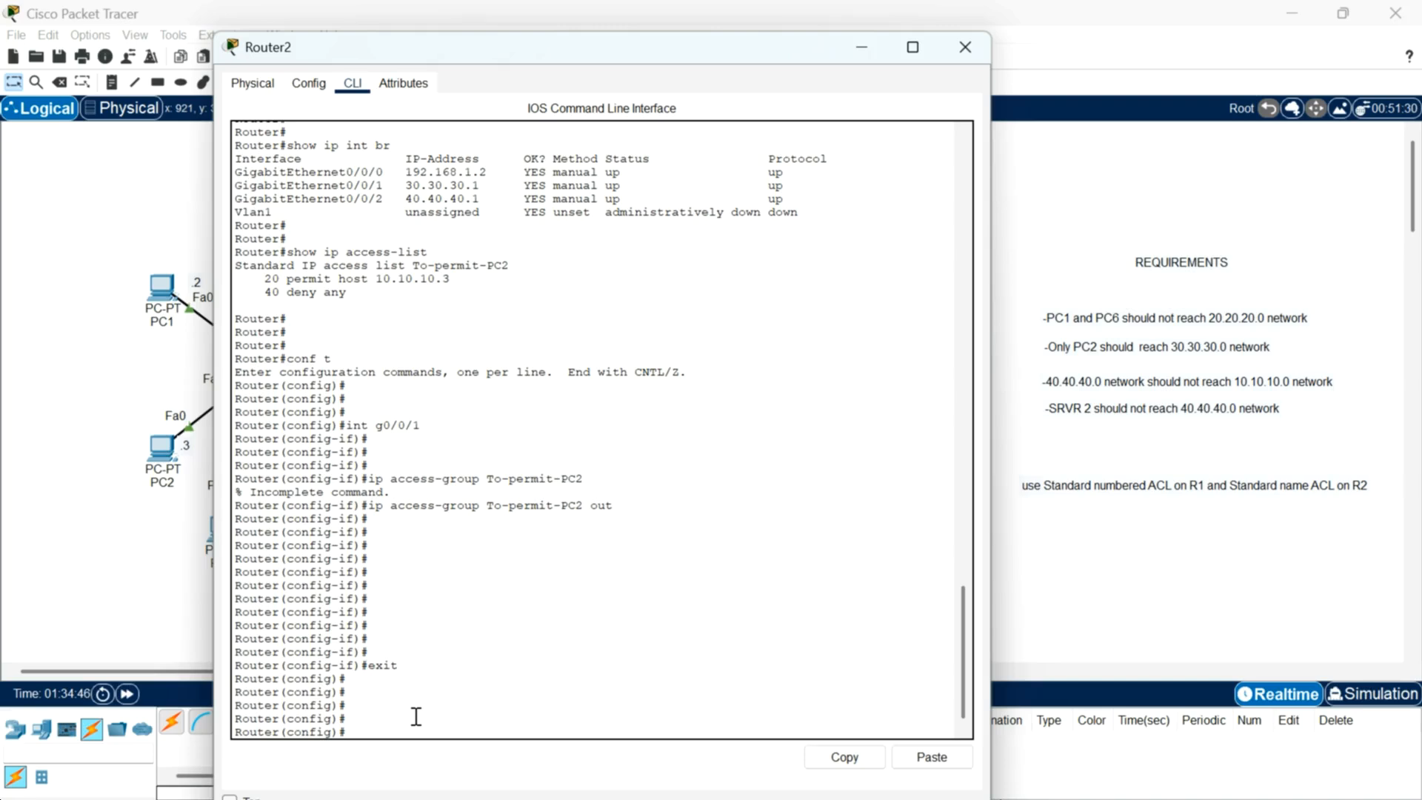
{"action": "type", "text": "ip access-list standard to-deny"}
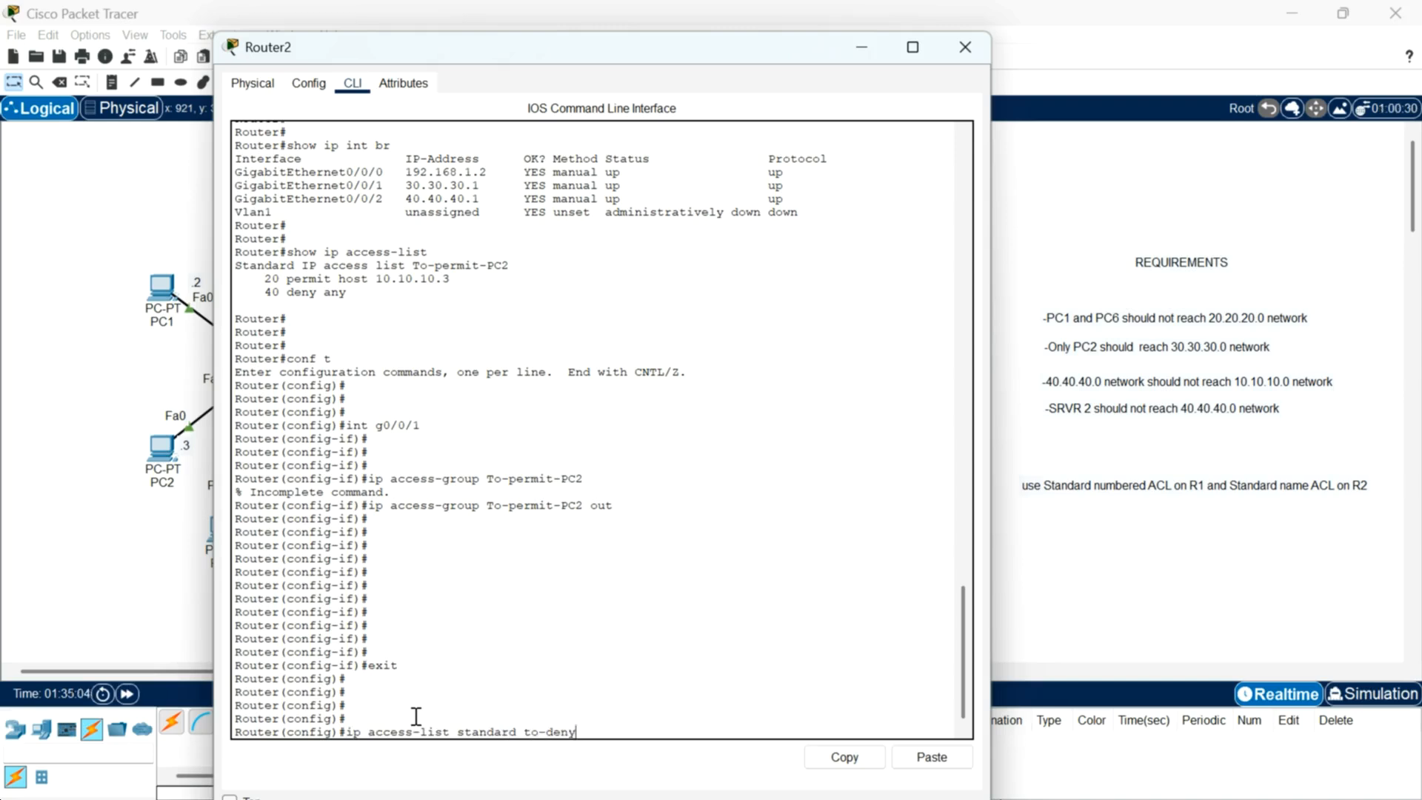
{"action": "type", "text": "-server2"}
{"action": "key", "text": "Return"}
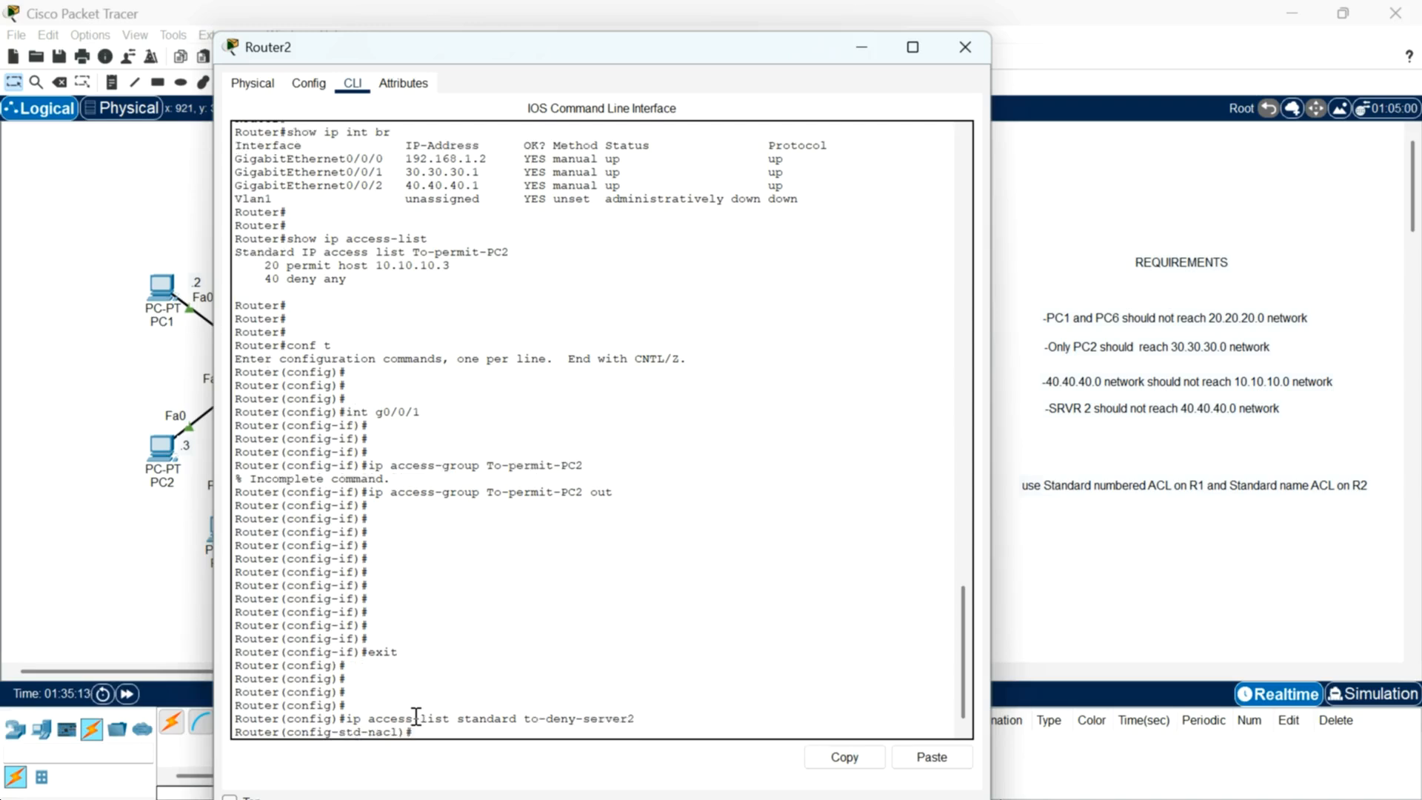
Step: Add a deny entry for host 30.30.30.2 to the to-deny-server2 list
{"action": "key", "text": "Return"}
{"action": "key", "text": "Return"}
{"action": "key", "text": "Return"}
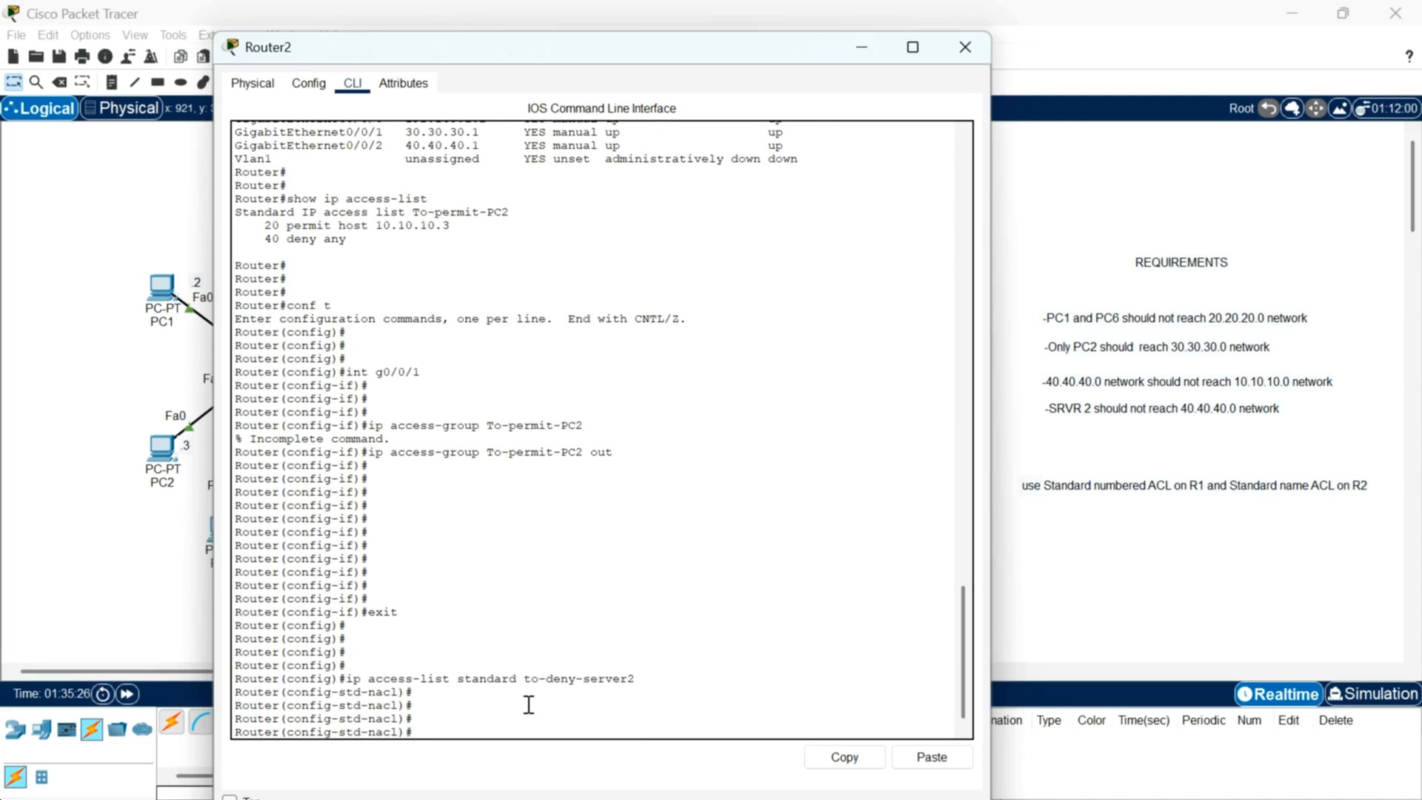
{"action": "left_click_drag", "start_coordinate": [780, 46], "coordinate": [745, 71]}
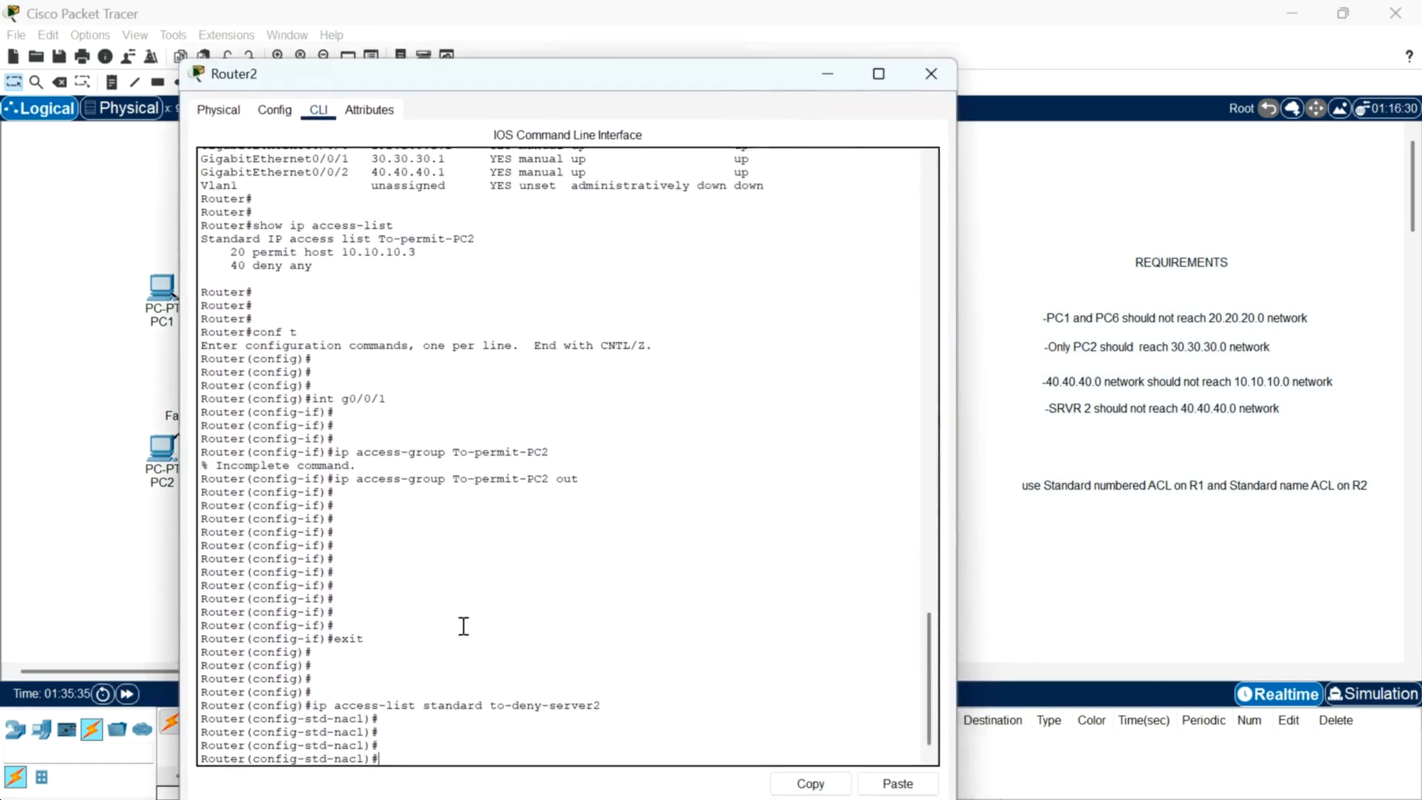
{"action": "type", "text": "eny ? 30.30"}
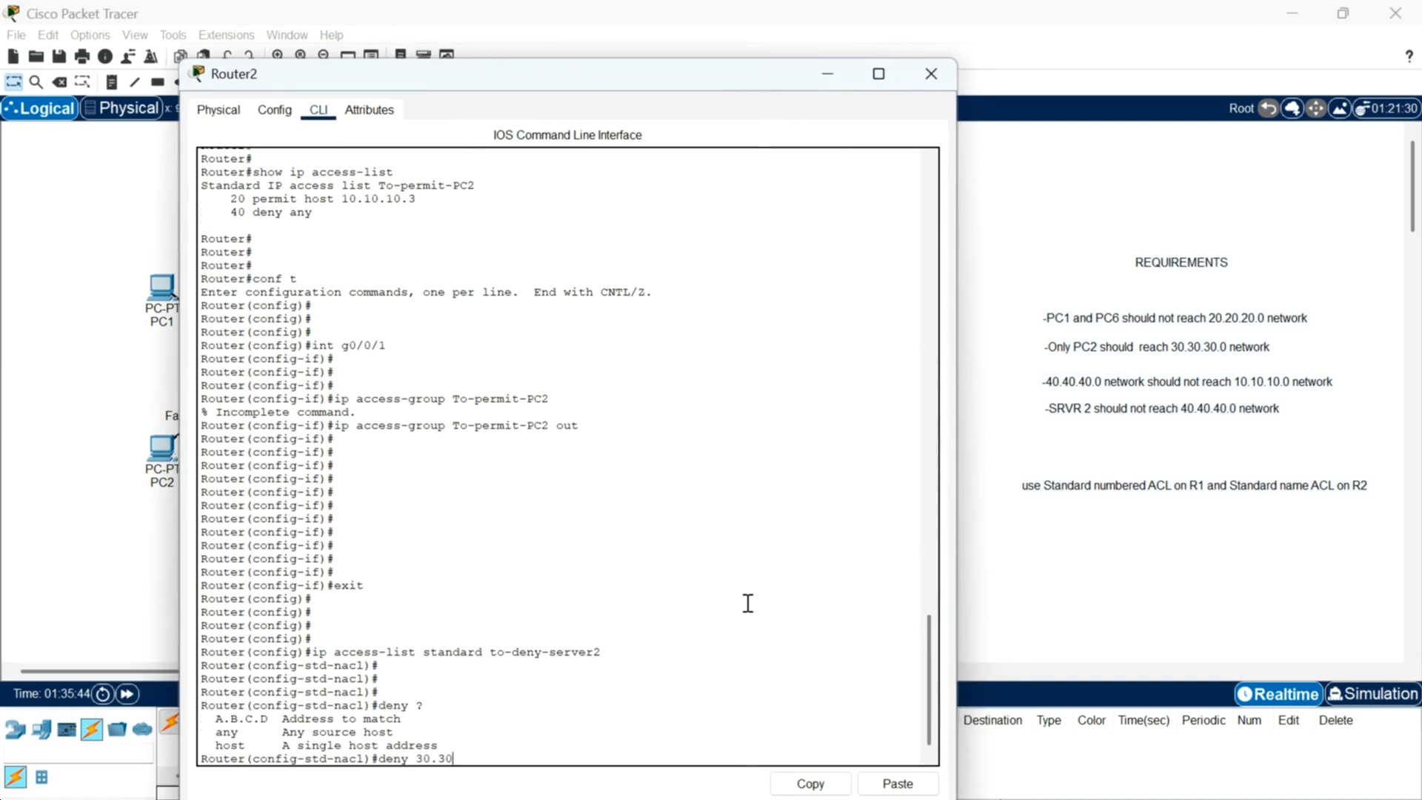
{"action": "type", "text": ".30.2 ?"}
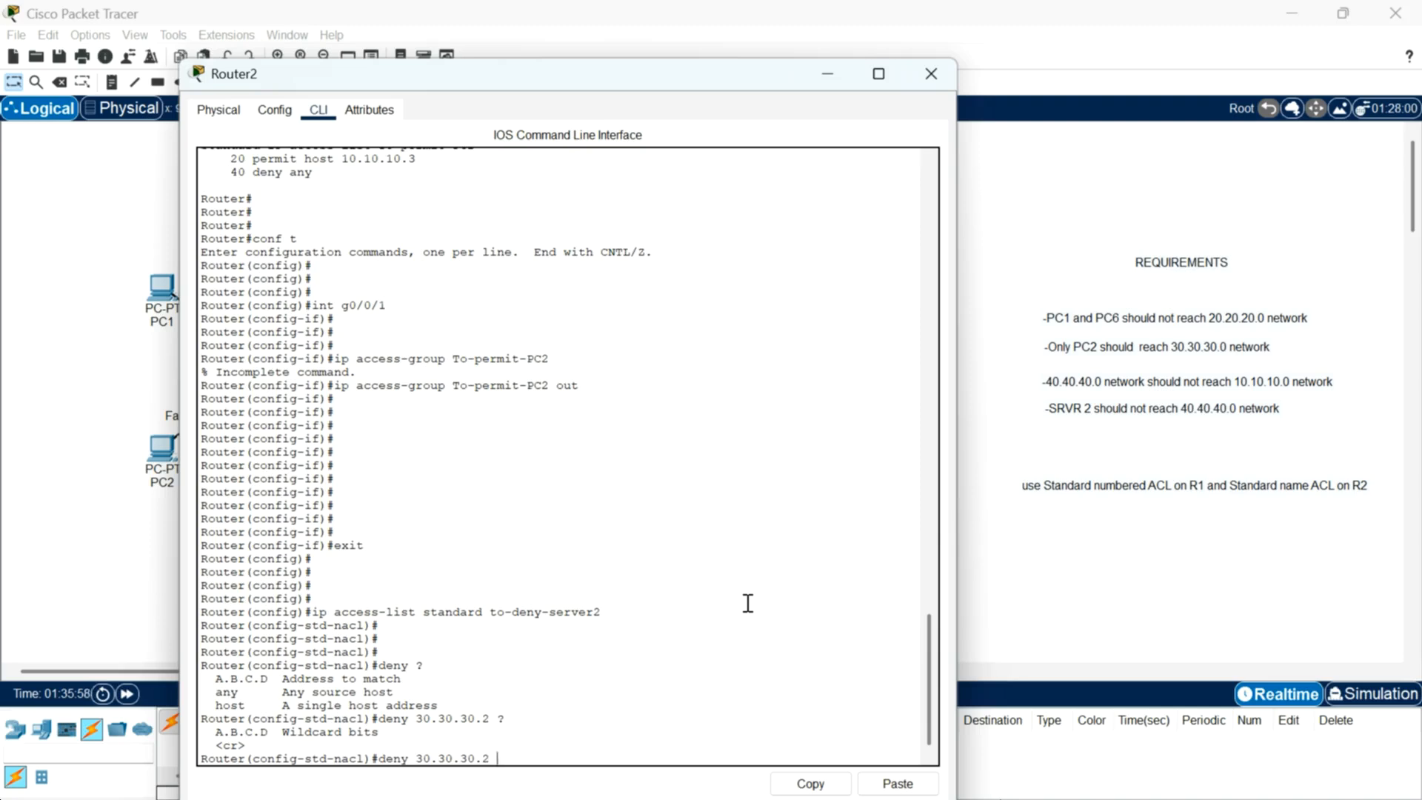
{"action": "key", "text": "Return"}
{"action": "key", "text": "Return"}
{"action": "key", "text": "Return"}
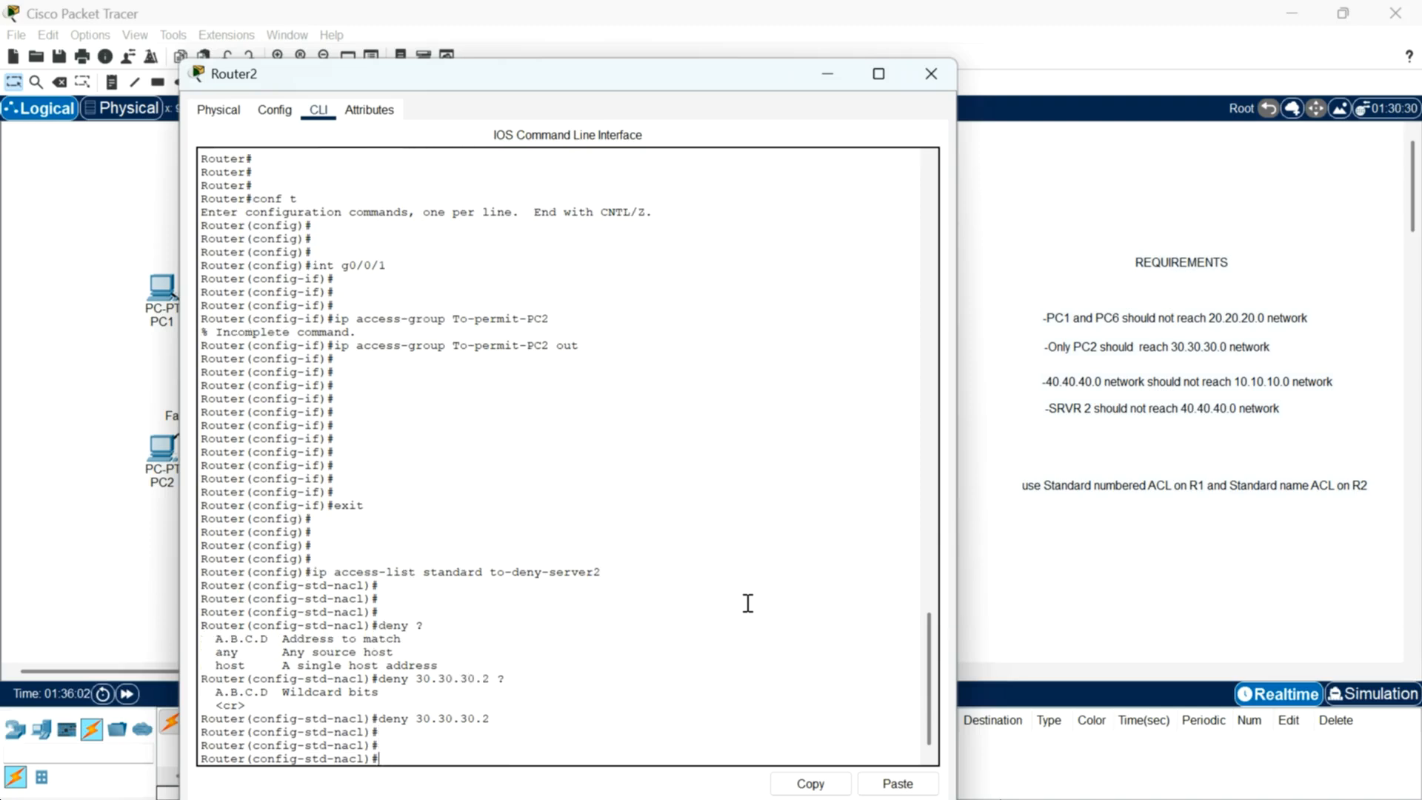
Step: Add a permit any entry to the list and check the remark command's syntax
{"action": "type", "text": "permit any ?"}
{"action": "key", "text": "Return"}
{"action": "key", "text": "Return"}
{"action": "key", "text": "Return"}
{"action": "key", "text": "Return"}
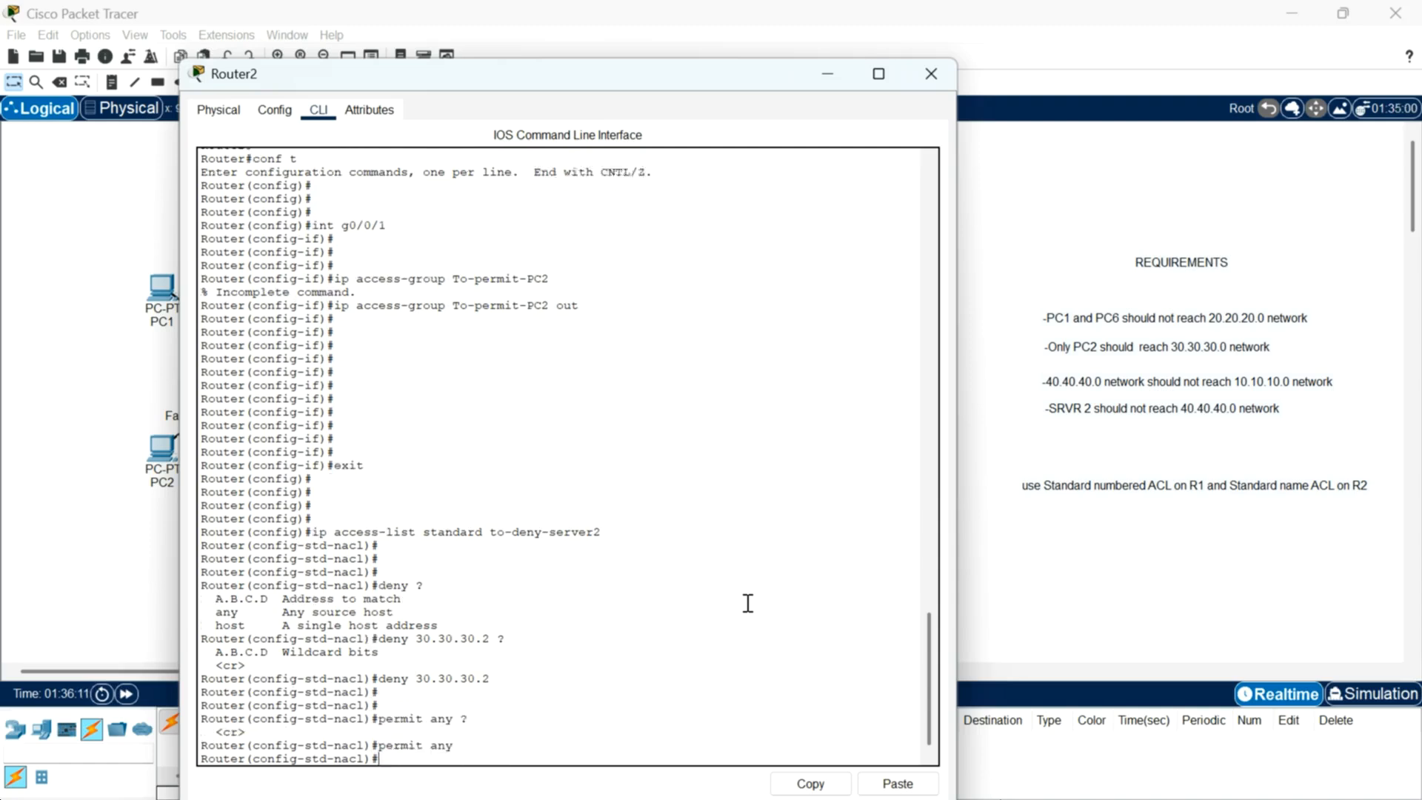
{"action": "type", "text": "remark ?"}
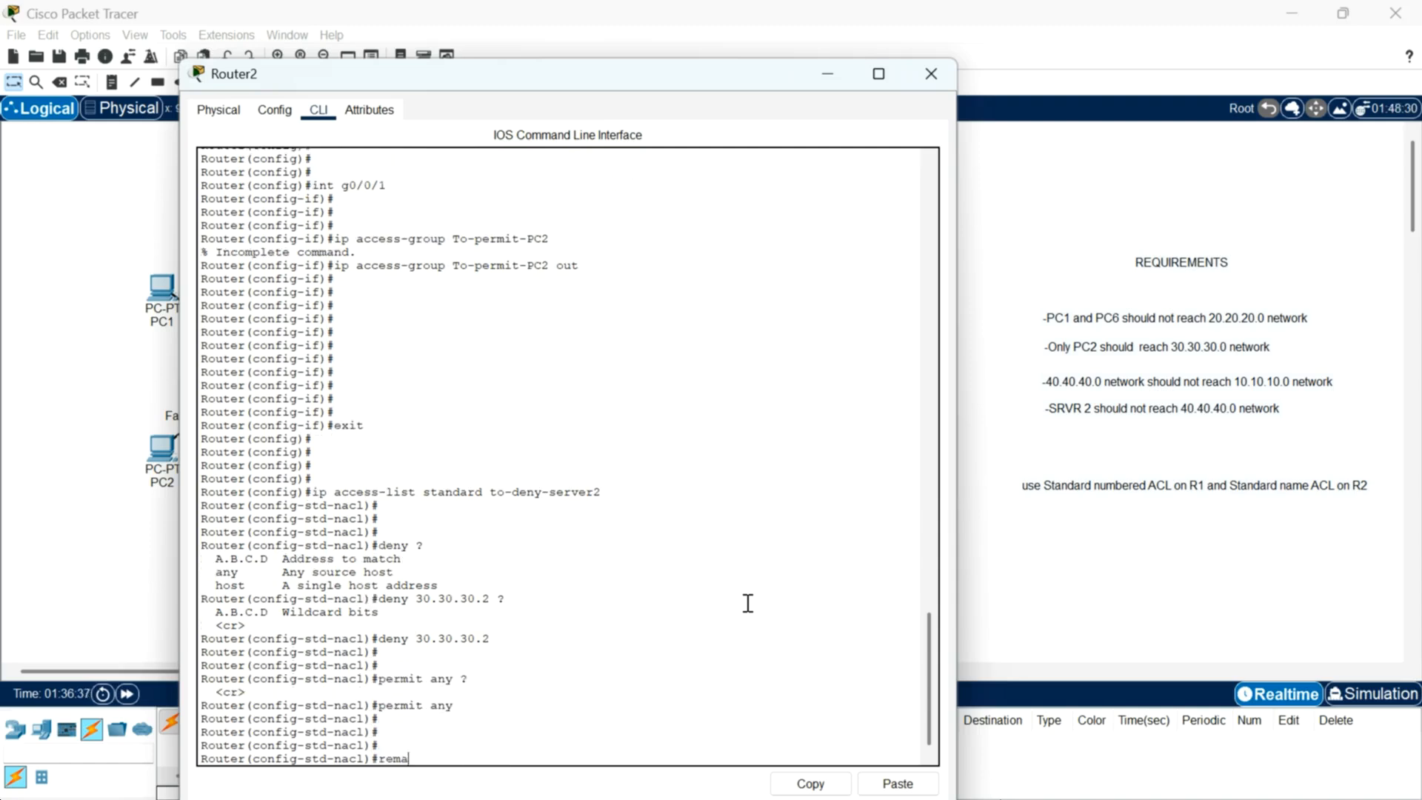
{"action": "key", "text": "BackSpace"}
{"action": "key", "text": "BackSpace"}
{"action": "key", "text": "BackSpace"}
{"action": "key", "text": "BackSpace"}
{"action": "key", "text": "BackSpace"}
{"action": "key", "text": "BackSpace"}
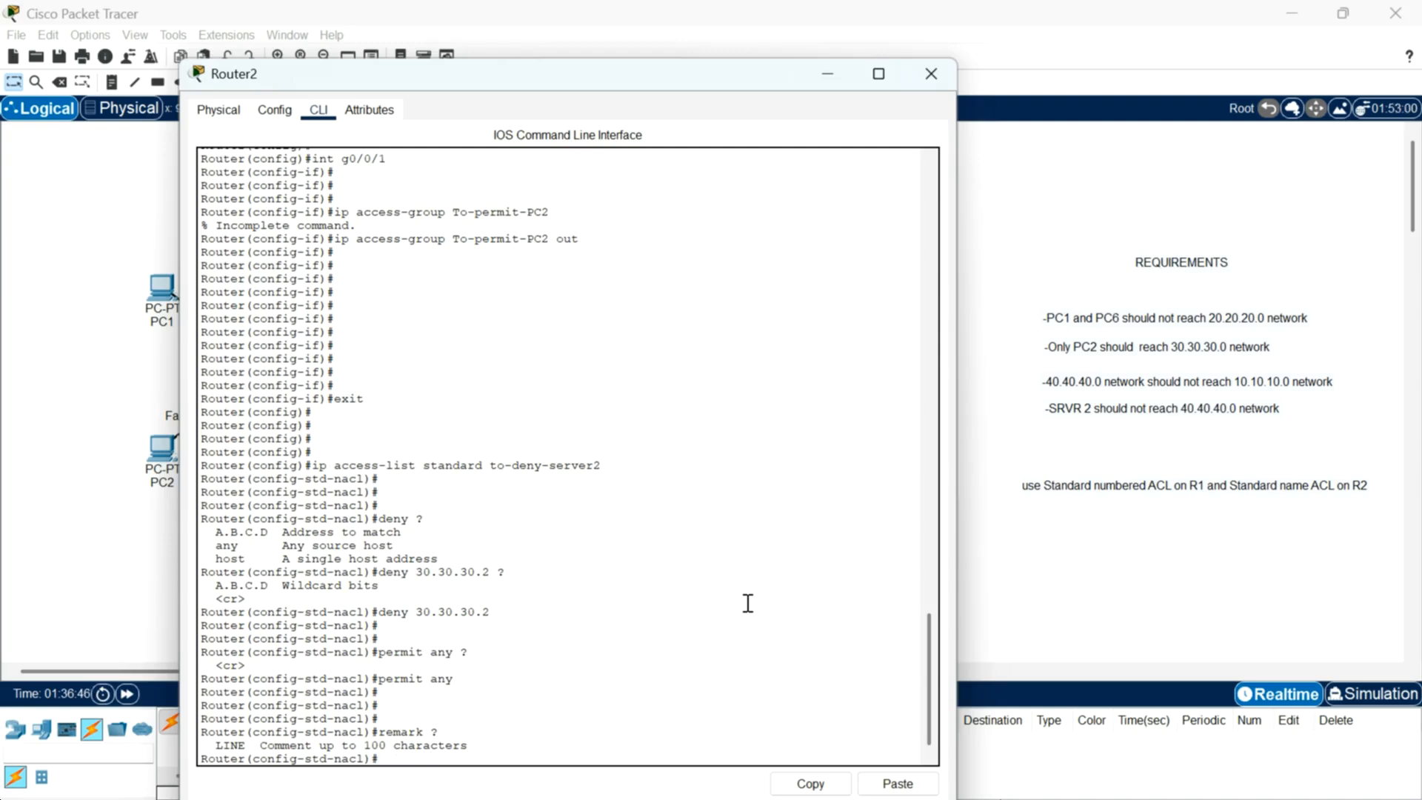
Step: Save the running configuration with do wr
{"action": "key", "text": "Return"}
{"action": "key", "text": "Return"}
{"action": "type", "text": "do wr"}
{"action": "key", "text": "Return"}
{"action": "key", "text": "Return"}
{"action": "key", "text": "Return"}
{"action": "key", "text": "Return"}
{"action": "key", "text": "Return"}
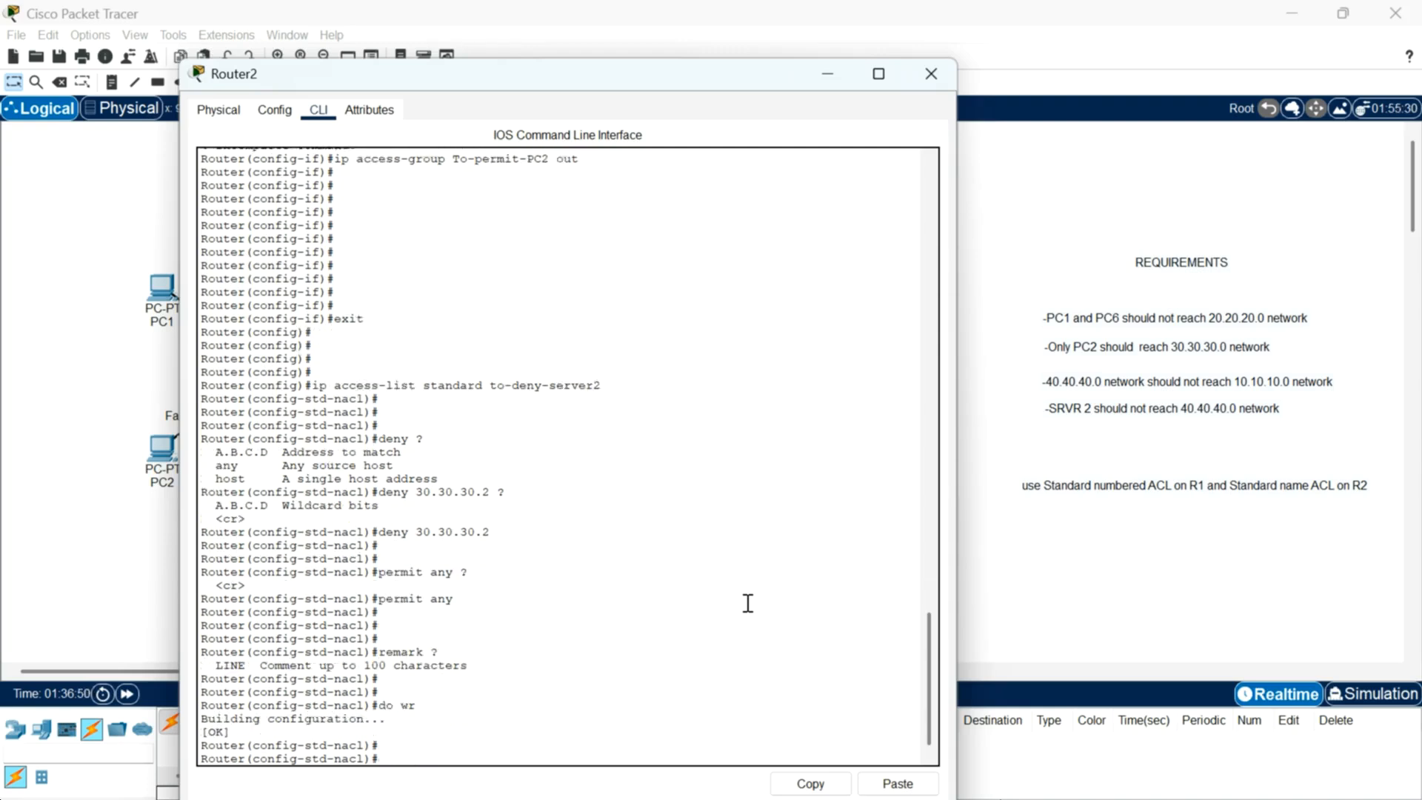
Step: Leave configuration mode and display Router2's access lists
{"action": "type", "text": "end"}
{"action": "key", "text": "Return"}
{"action": "key", "text": "Return"}
{"action": "type", "text": "show access-lst"}
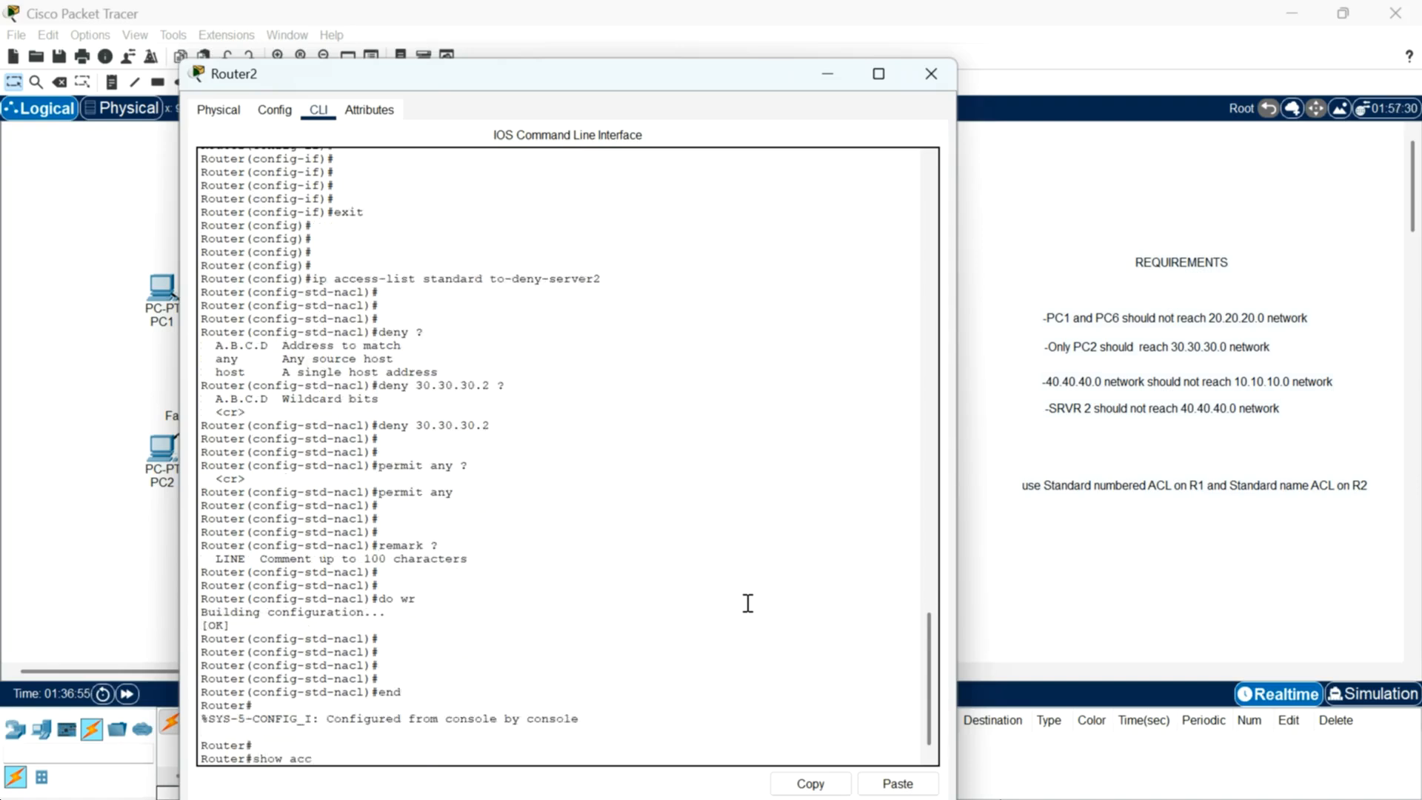
{"action": "key", "text": "Return"}
{"action": "key", "text": "Up"}
{"action": "type", "text": "ist"}
{"action": "key", "text": "Return"}
{"action": "key", "text": "Return"}
{"action": "key", "text": "Return"}
{"action": "key", "text": "Return"}
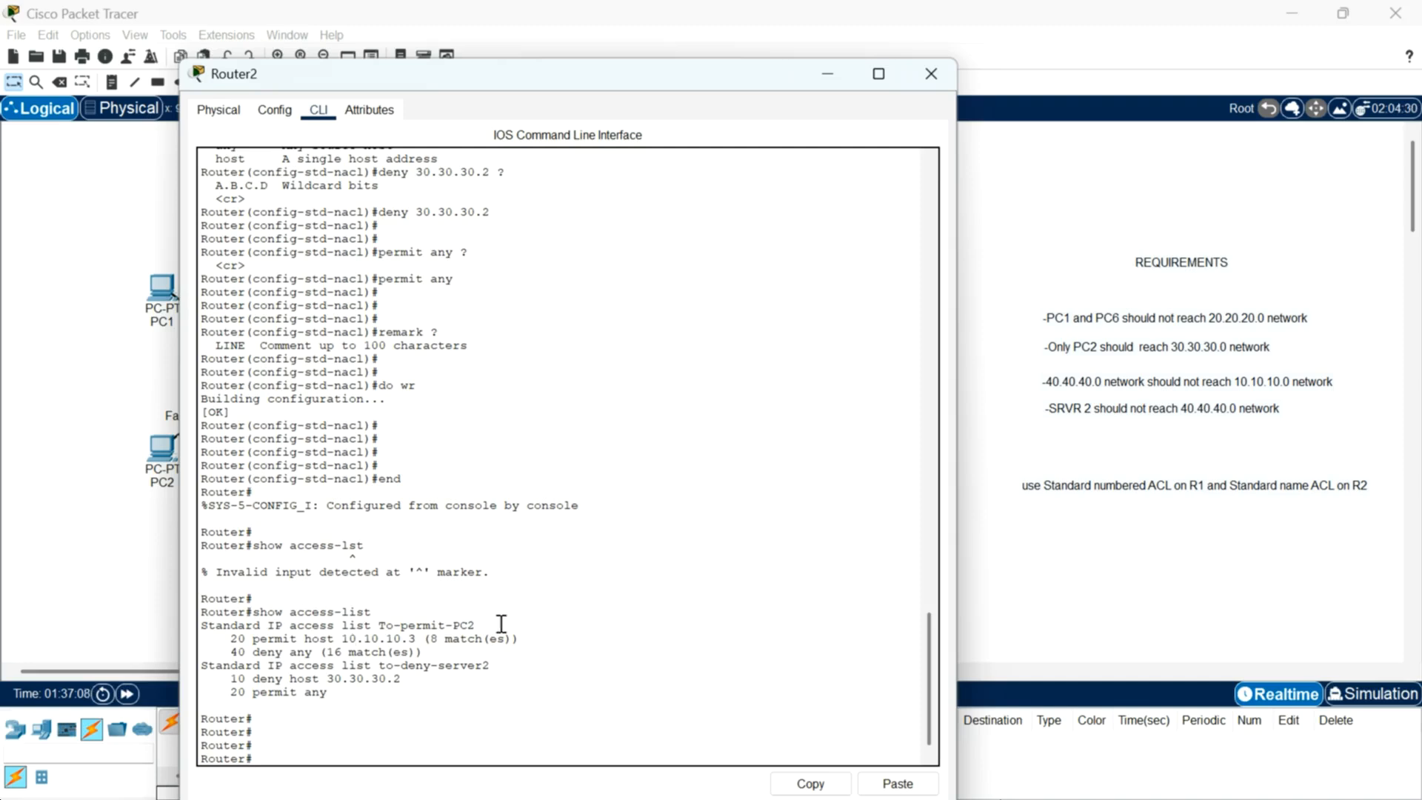
{"action": "left_click_drag", "start_coordinate": [493, 623], "coordinate": [376, 625]}
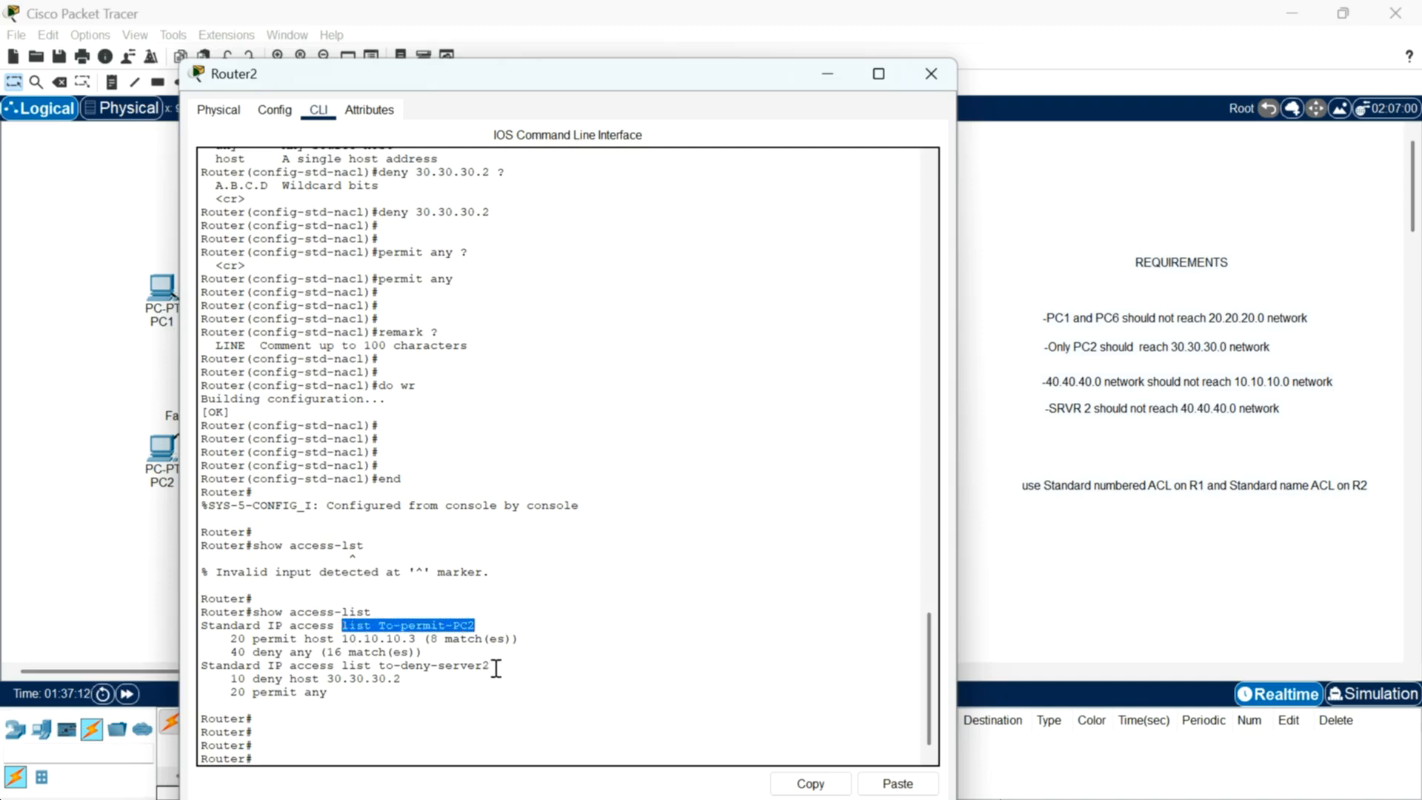
{"action": "left_click_drag", "start_coordinate": [492, 666], "coordinate": [384, 665]}
{"action": "left_click", "coordinate": [333, 727]}
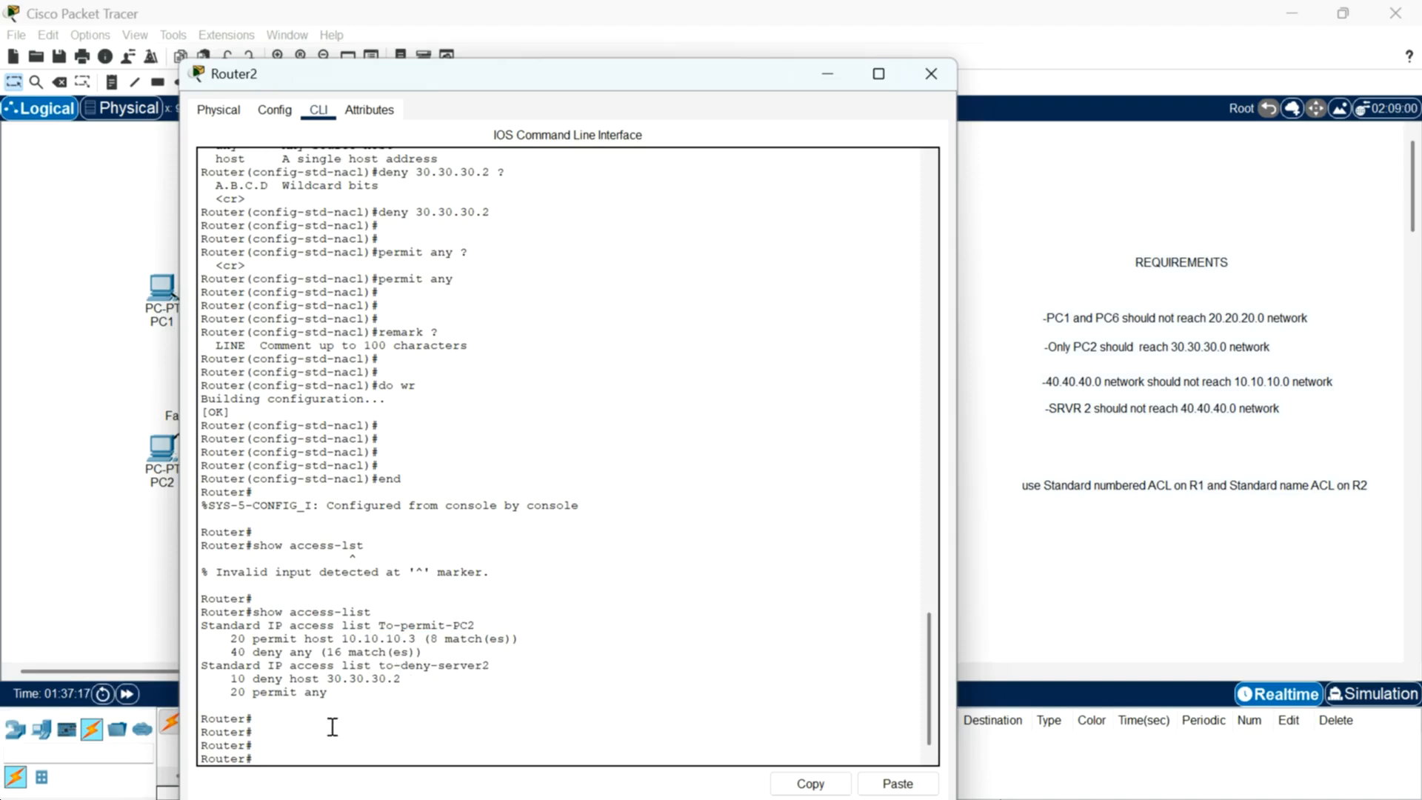
Step: Enter global configuration mode and select interface g0/0/2
{"action": "left_click_drag", "start_coordinate": [614, 87], "coordinate": [738, 53]}
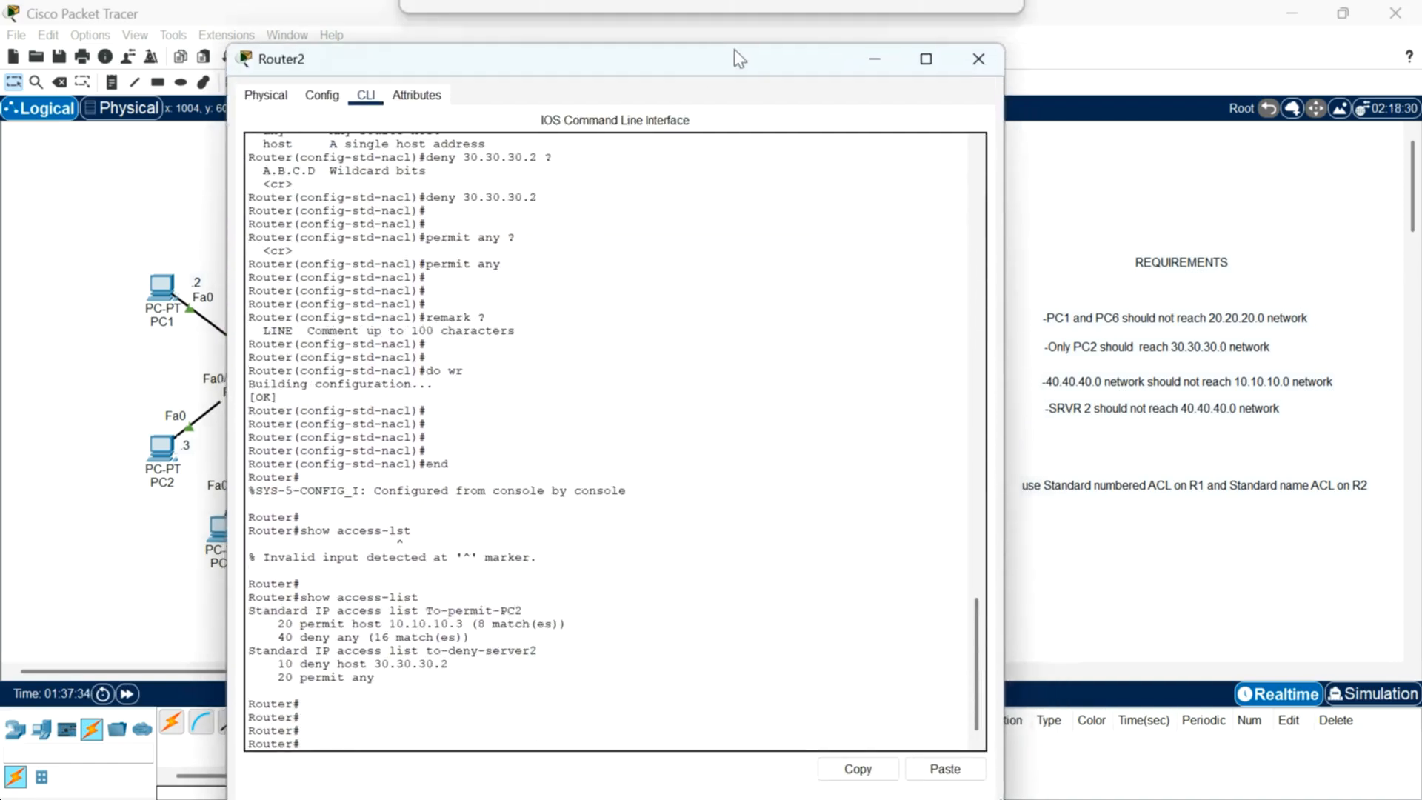
{"action": "key", "text": "Return"}
{"action": "key", "text": "Return"}
{"action": "type", "text": "conf t"}
{"action": "key", "text": "Return"}
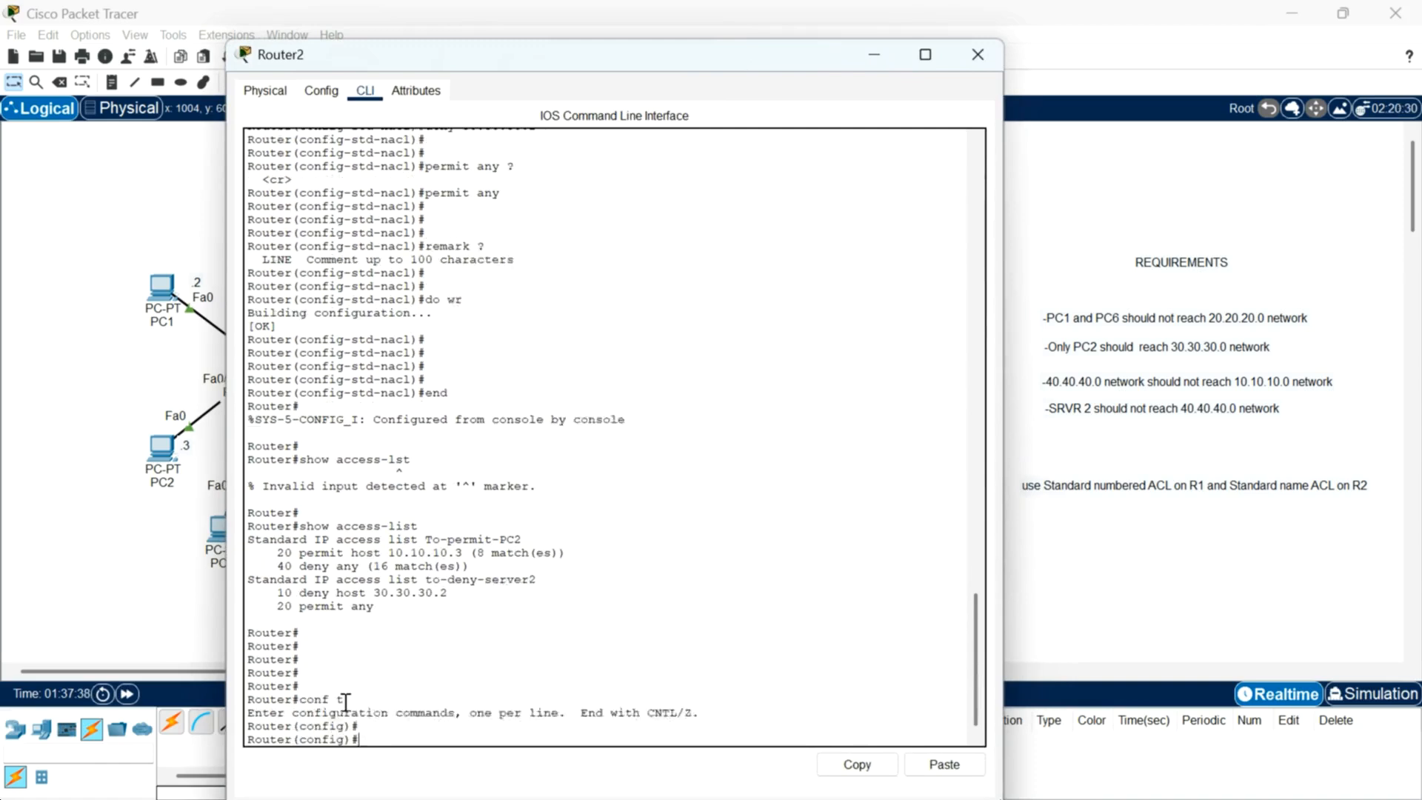
{"action": "key", "text": "Return"}
{"action": "key", "text": "Return"}
{"action": "type", "text": "int g0/0/"}
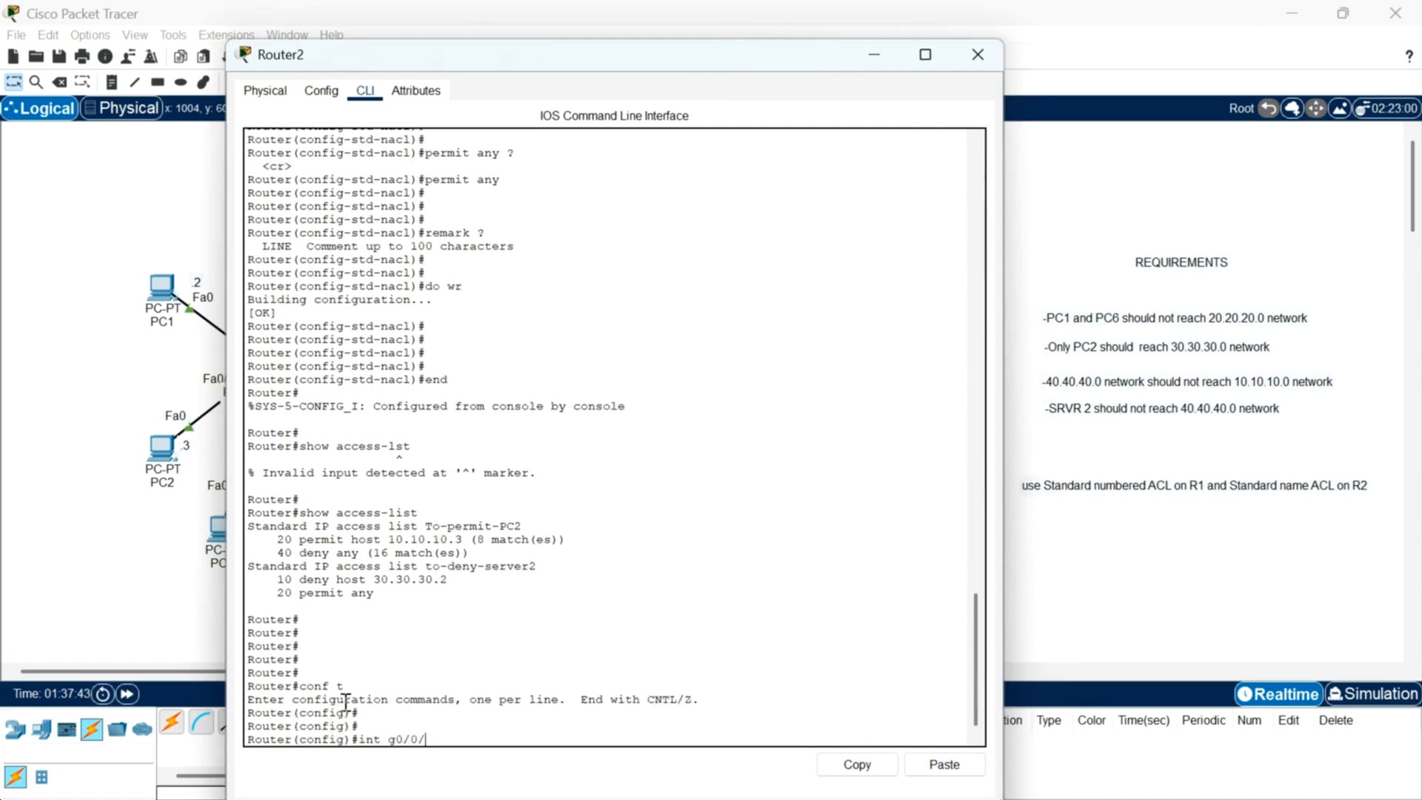
{"action": "type", "text": "2"}
{"action": "key", "text": "Return"}
{"action": "key", "text": "Return"}
{"action": "key", "text": "Return"}
Step: Apply access list to-deny-server2 outbound on the interface with ip access-group to-deny-server2 out
{"action": "type", "text": "ip access-group"}
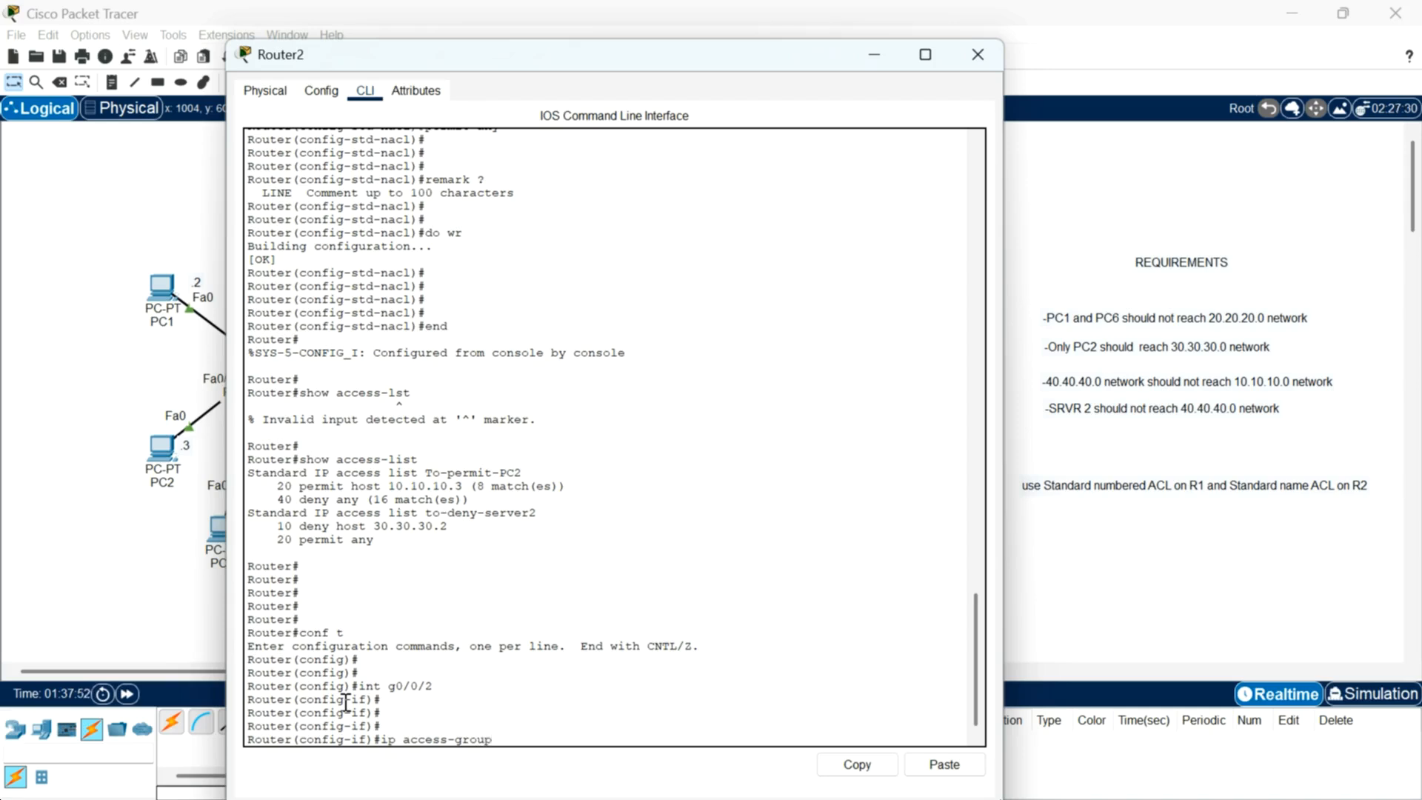
{"action": "type", "text": " to-deny-server"}
{"action": "key", "text": "Up"}
{"action": "type", "text": "out"}
{"action": "key", "text": "Return"}
{"action": "key", "text": "Return"}
{"action": "key", "text": "Return"}
{"action": "key", "text": "Return"}
{"action": "key", "text": "Return"}
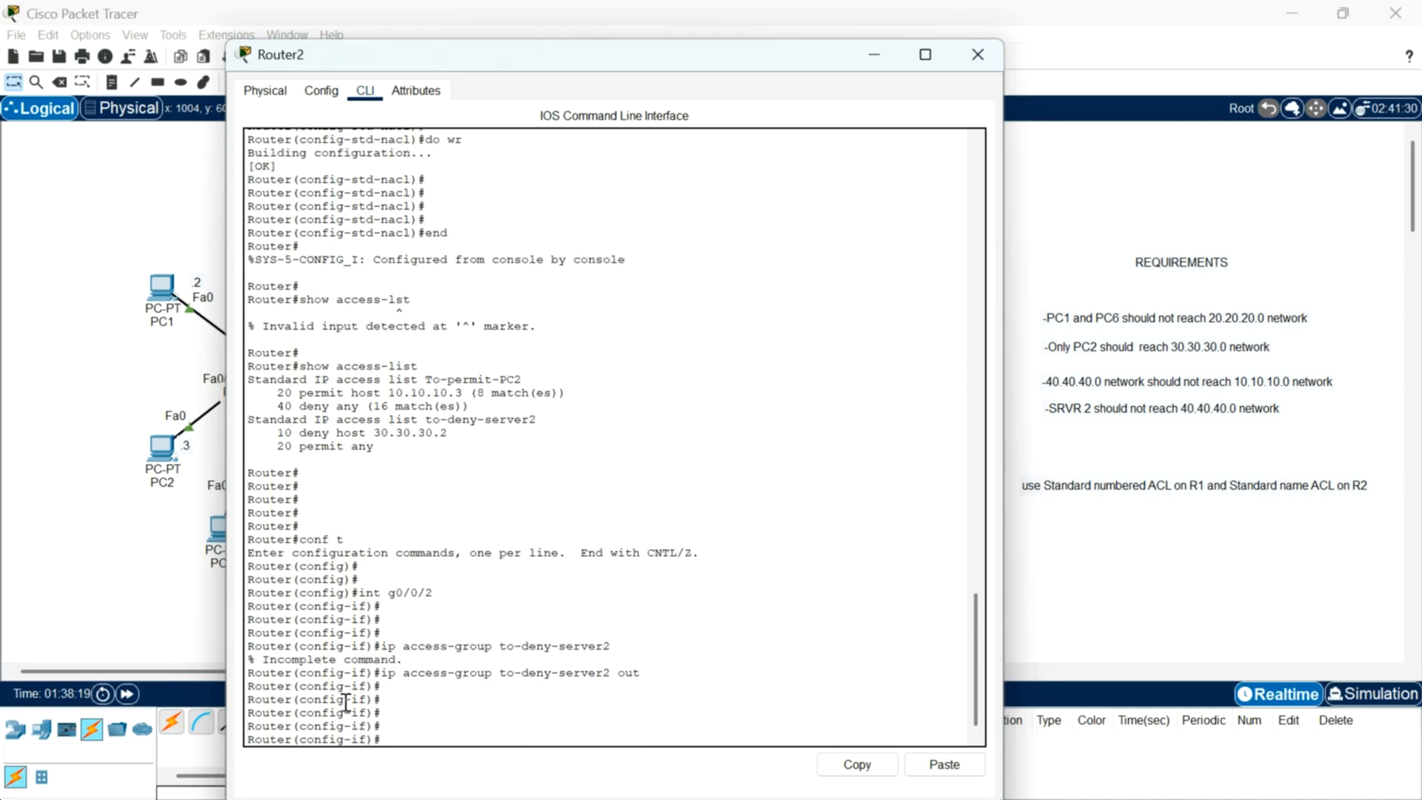
Step: Close Router2 and open Server2's desktop
{"action": "key", "text": "Return"}
{"action": "key", "text": "Return"}
{"action": "left_click", "coordinate": [978, 54]}
{"action": "left_click", "coordinate": [800, 215]}
{"action": "left_click_drag", "start_coordinate": [1016, 184], "coordinate": [899, 294]}
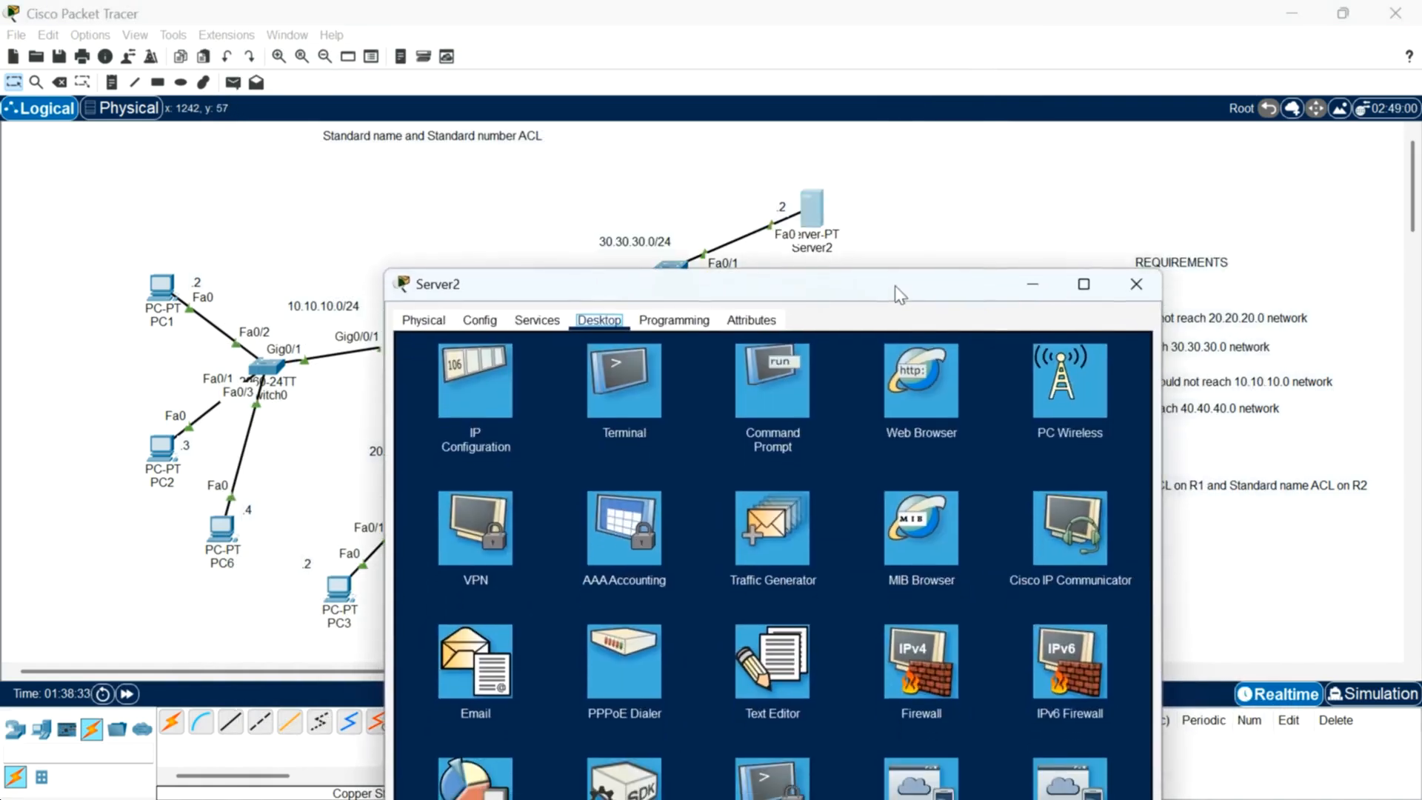
Step: Open Server2's command prompt and ping 40.40.40.2 to test the to-deny-server2 restriction
{"action": "left_click", "coordinate": [785, 410]}
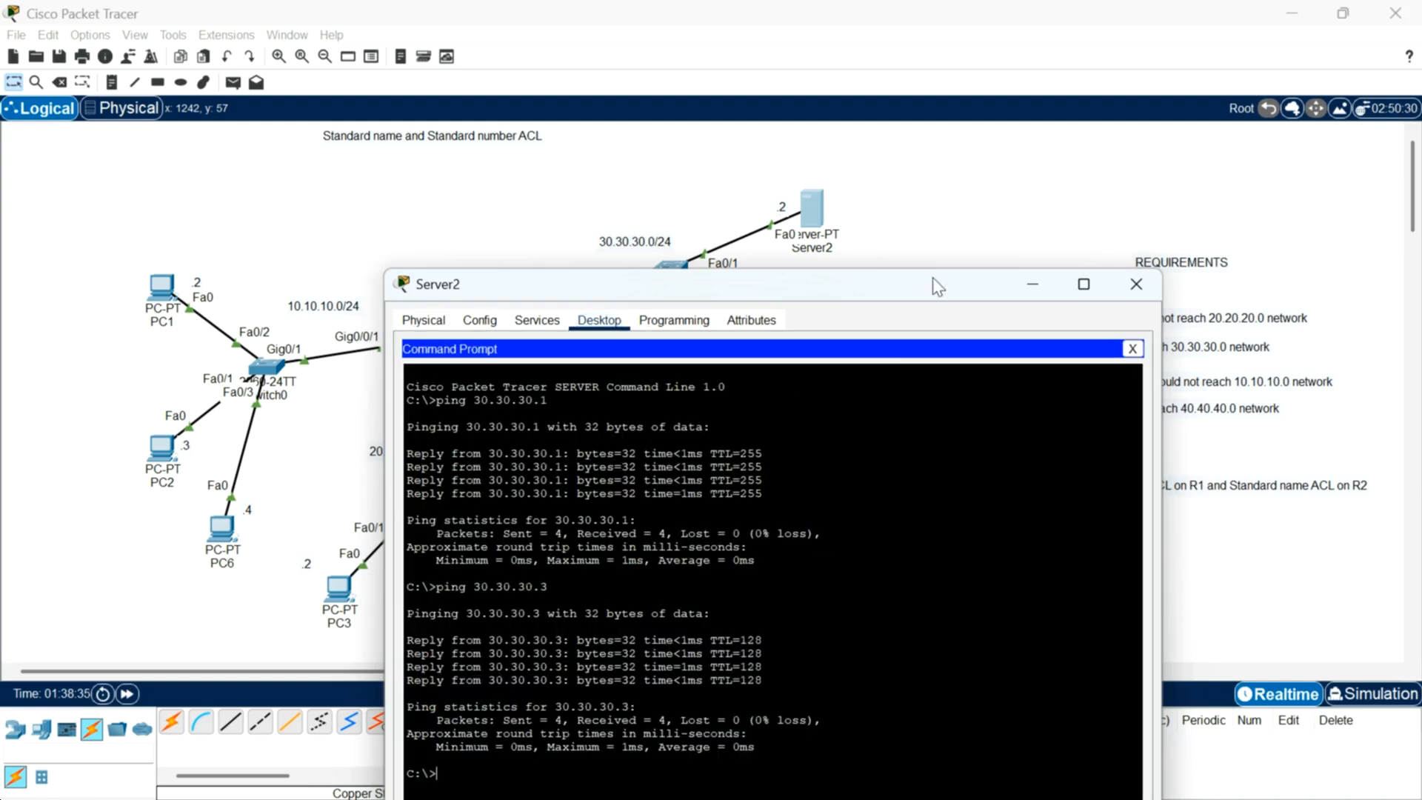
{"action": "left_click_drag", "start_coordinate": [935, 286], "coordinate": [889, 168]}
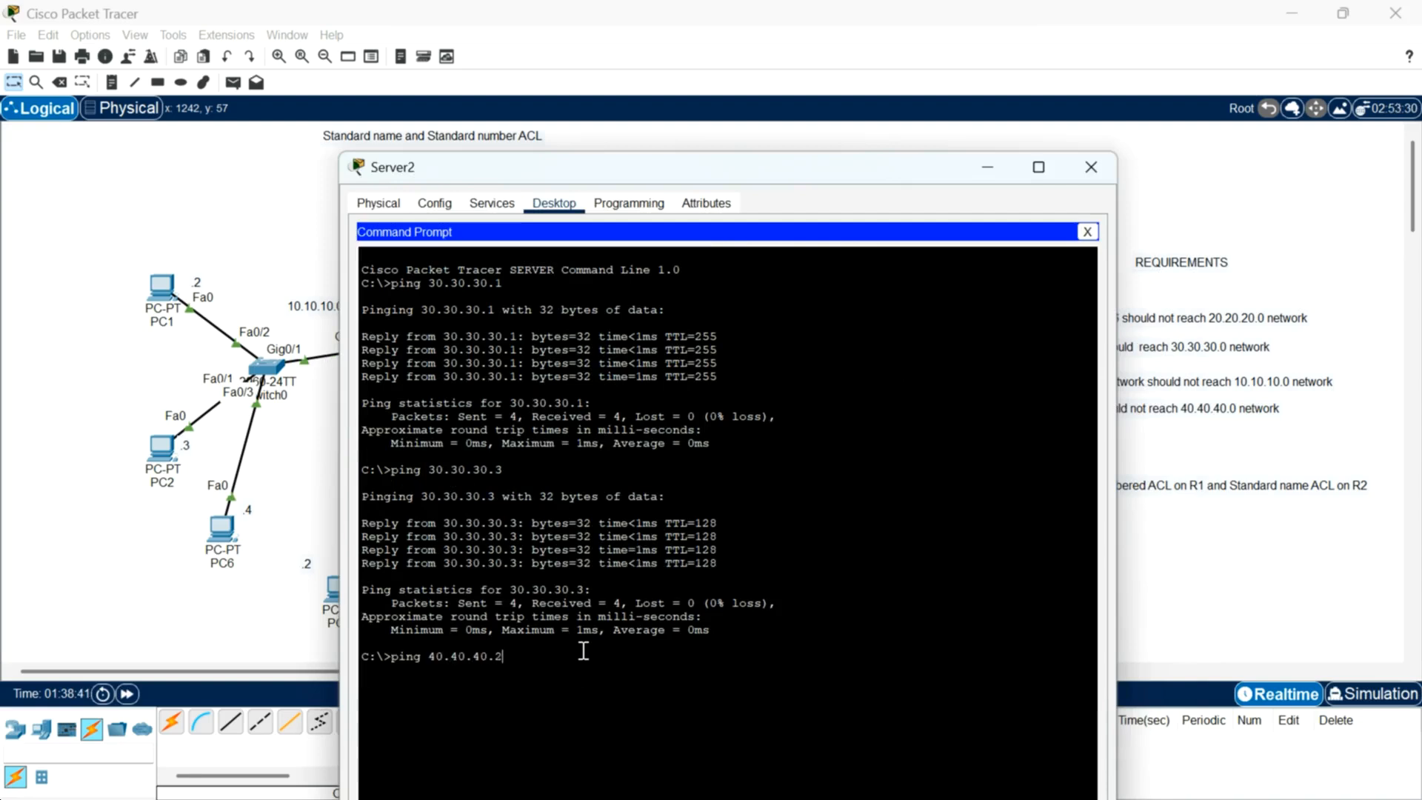
{"action": "key", "text": "Return"}
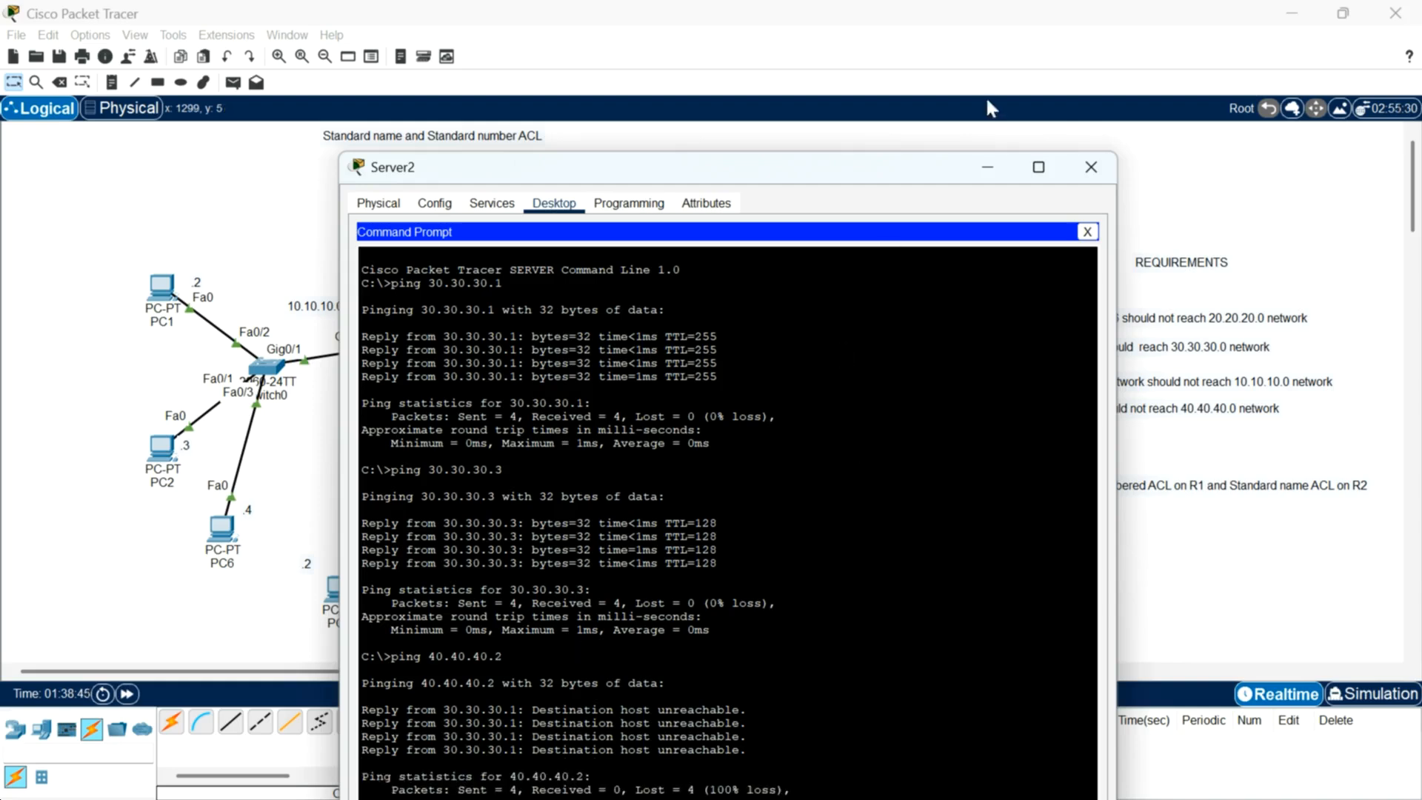
Step: Close Server2, then ping 40.40.40.2 from PC5's command prompt and close PC5
{"action": "left_click", "coordinate": [1091, 169]}
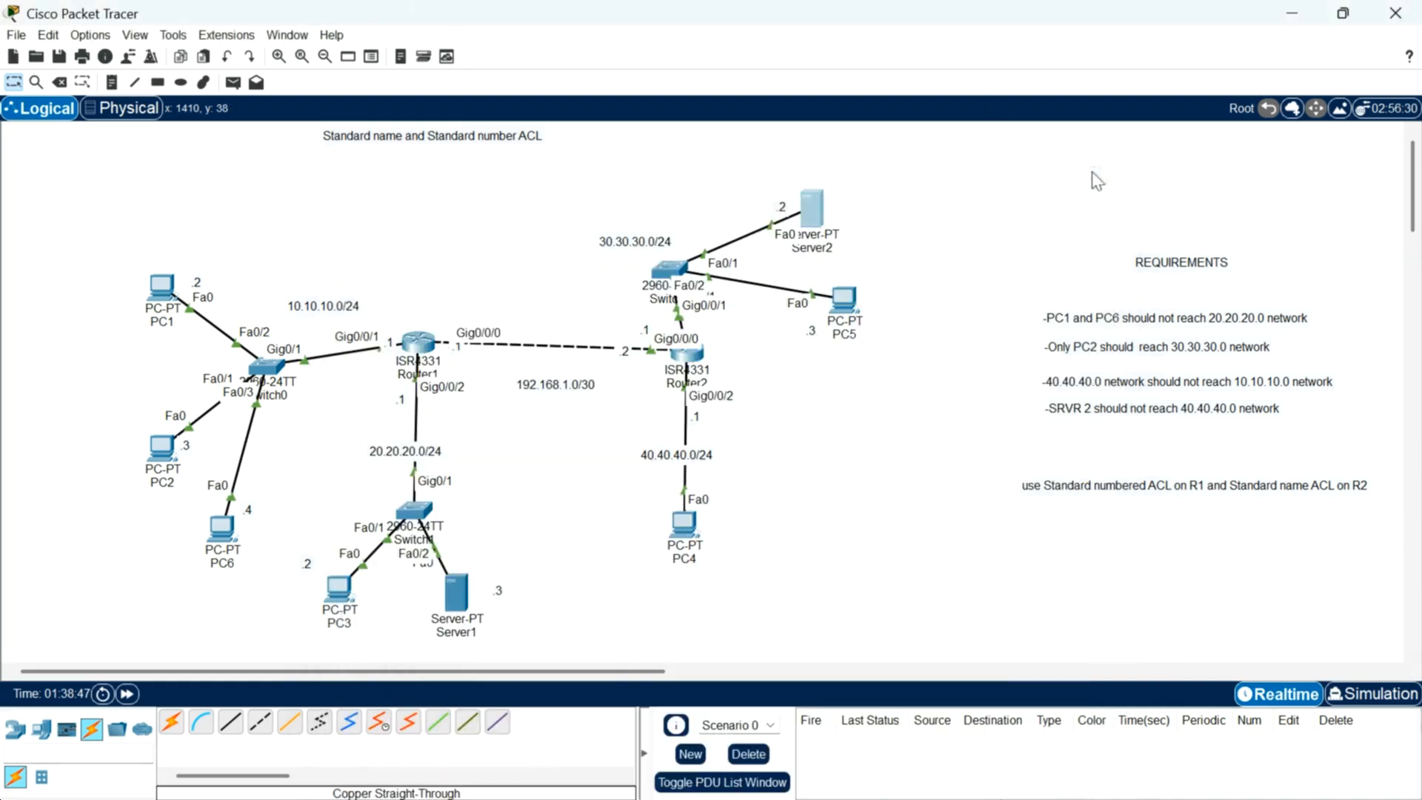
{"action": "left_click", "coordinate": [842, 298]}
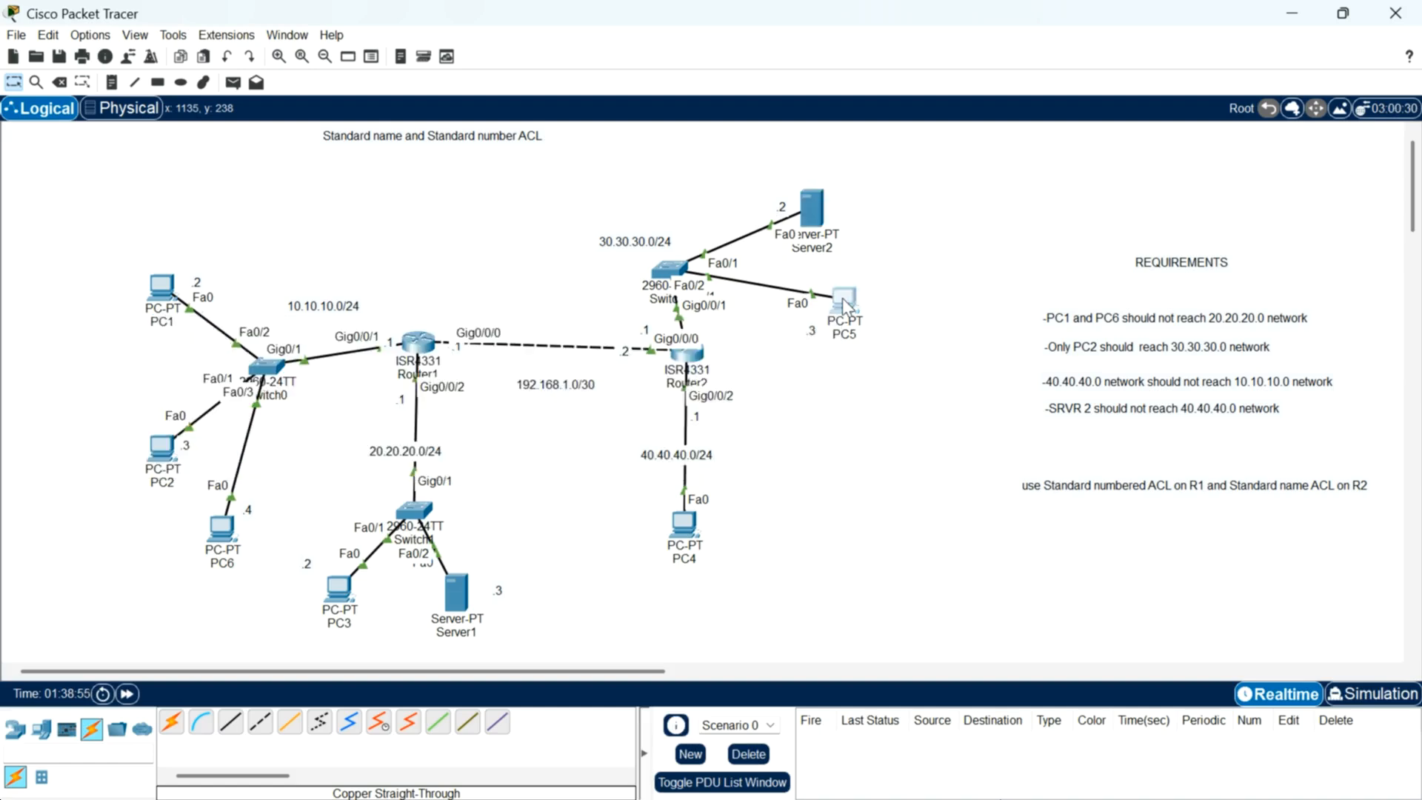
{"action": "left_click", "coordinate": [651, 66]}
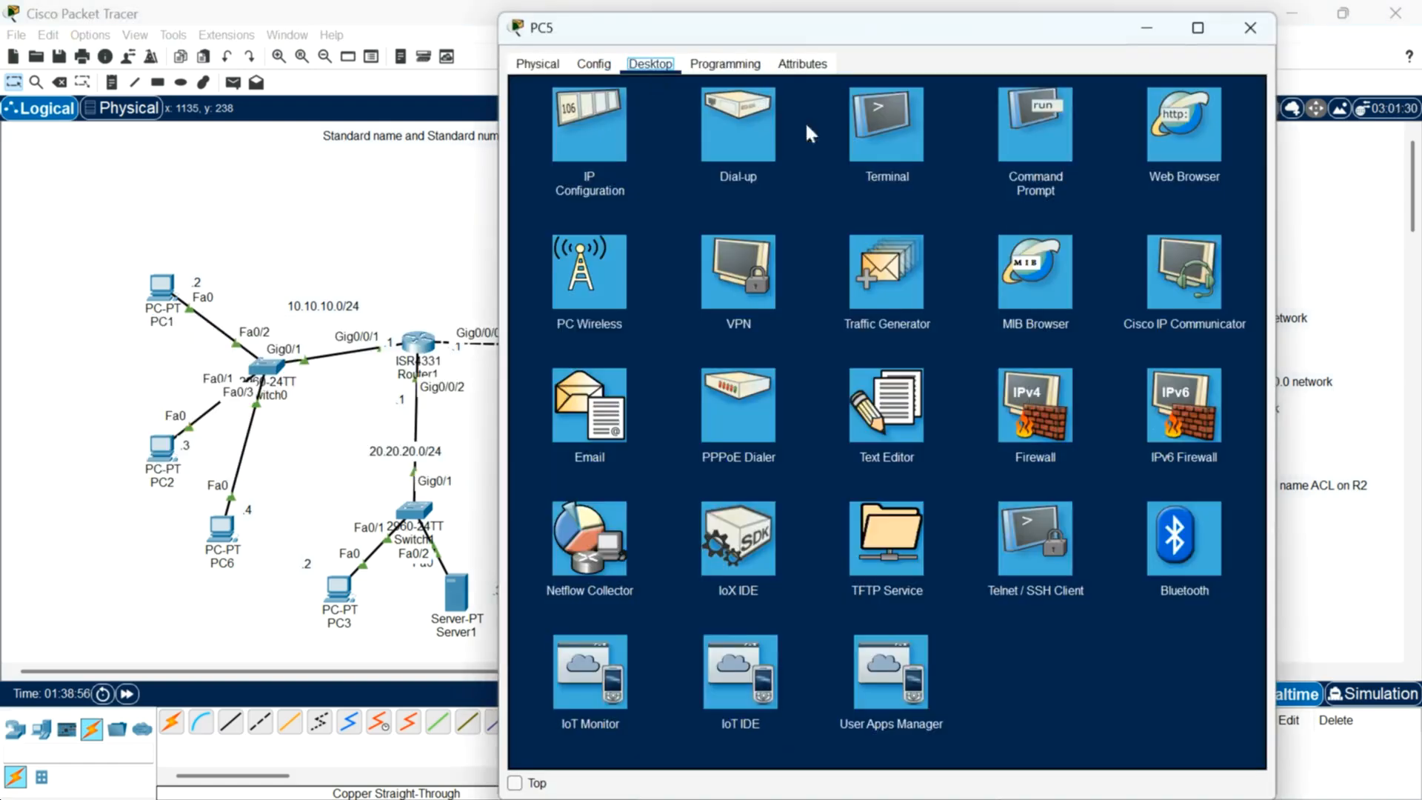
{"action": "left_click", "coordinate": [1009, 134]}
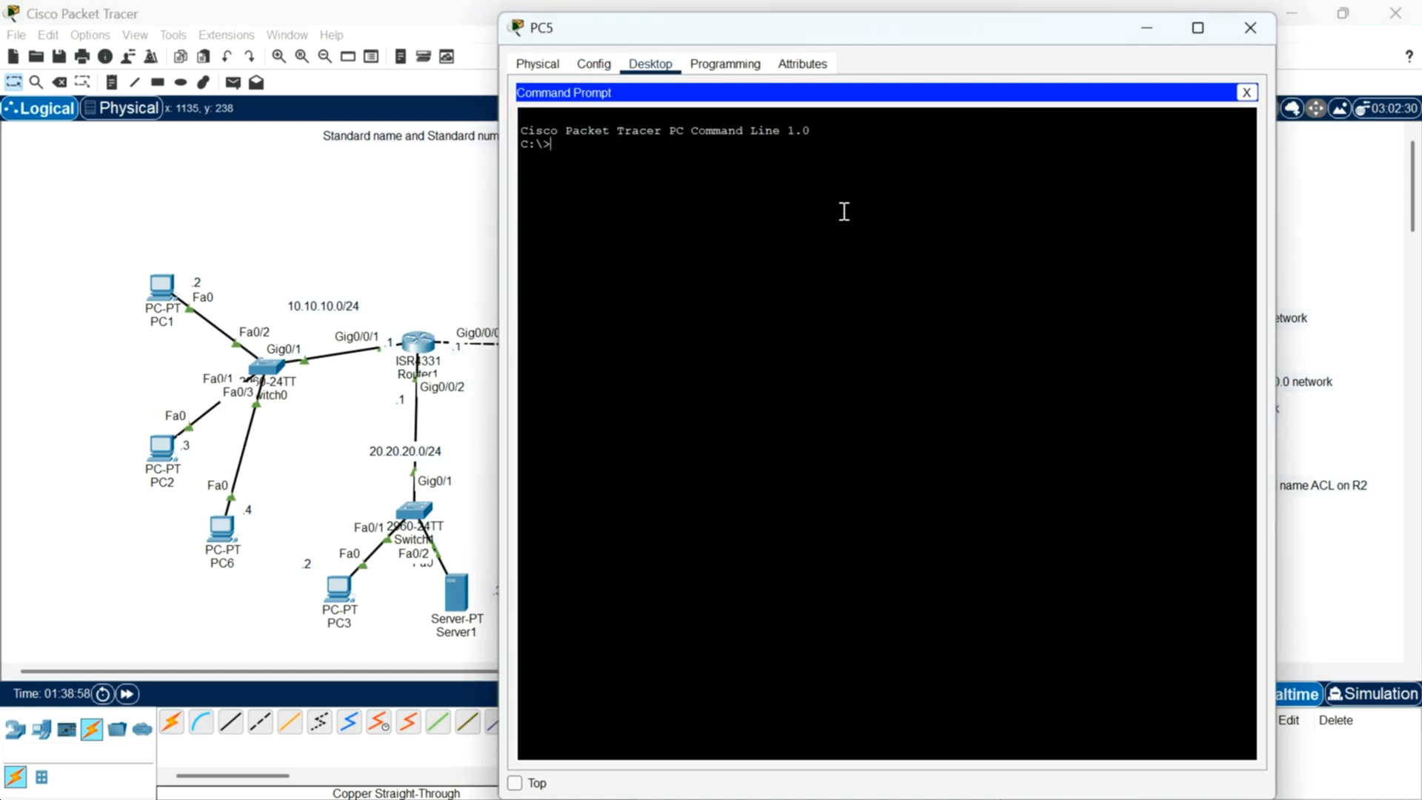
{"action": "type", "text": "ping 40.40.40.2"}
{"action": "key", "text": "Return"}
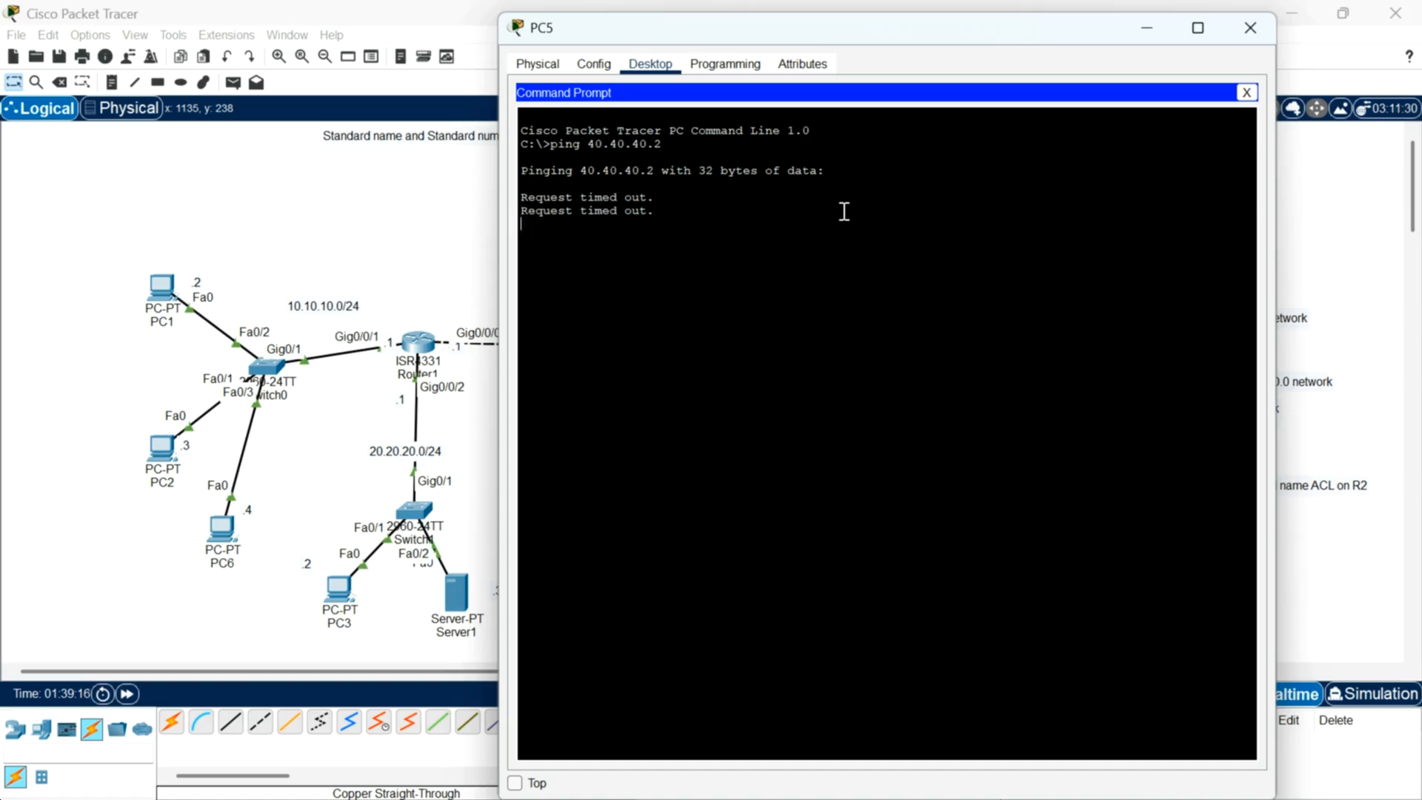
{"action": "left_click", "coordinate": [1252, 29]}
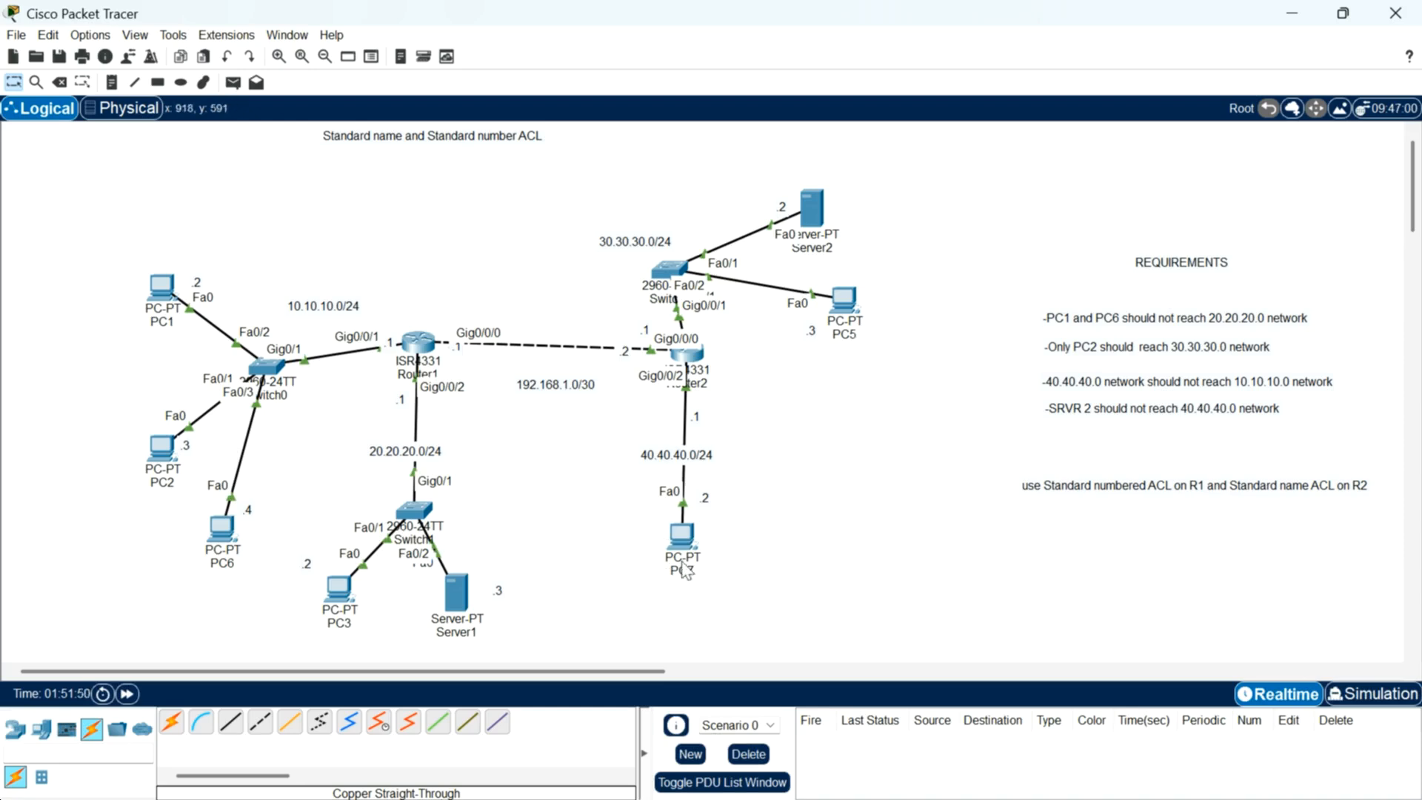
Step: Open Router2's CLI and display its access lists again with show access-list
{"action": "mouse_move", "coordinate": [685, 565]}
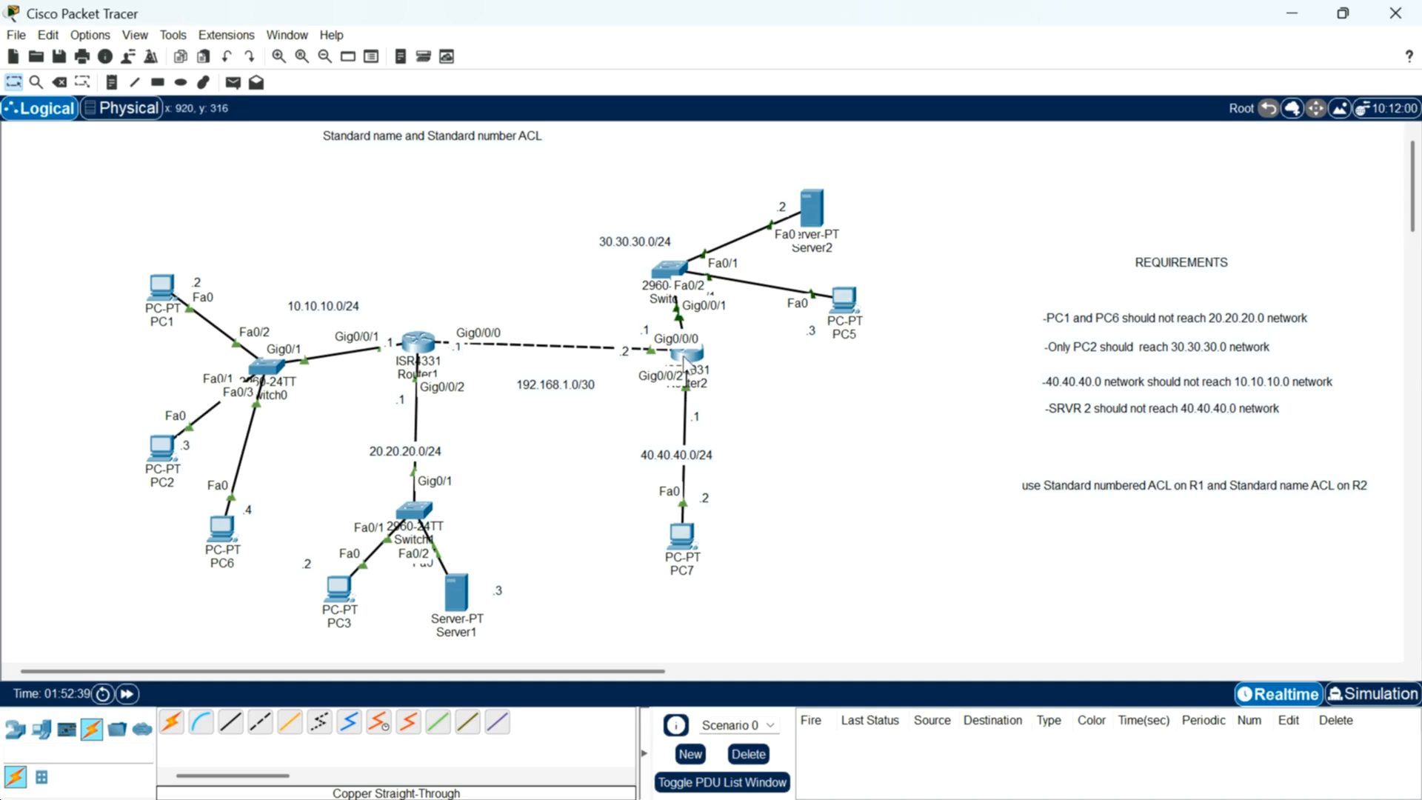
{"action": "left_click", "coordinate": [685, 361]}
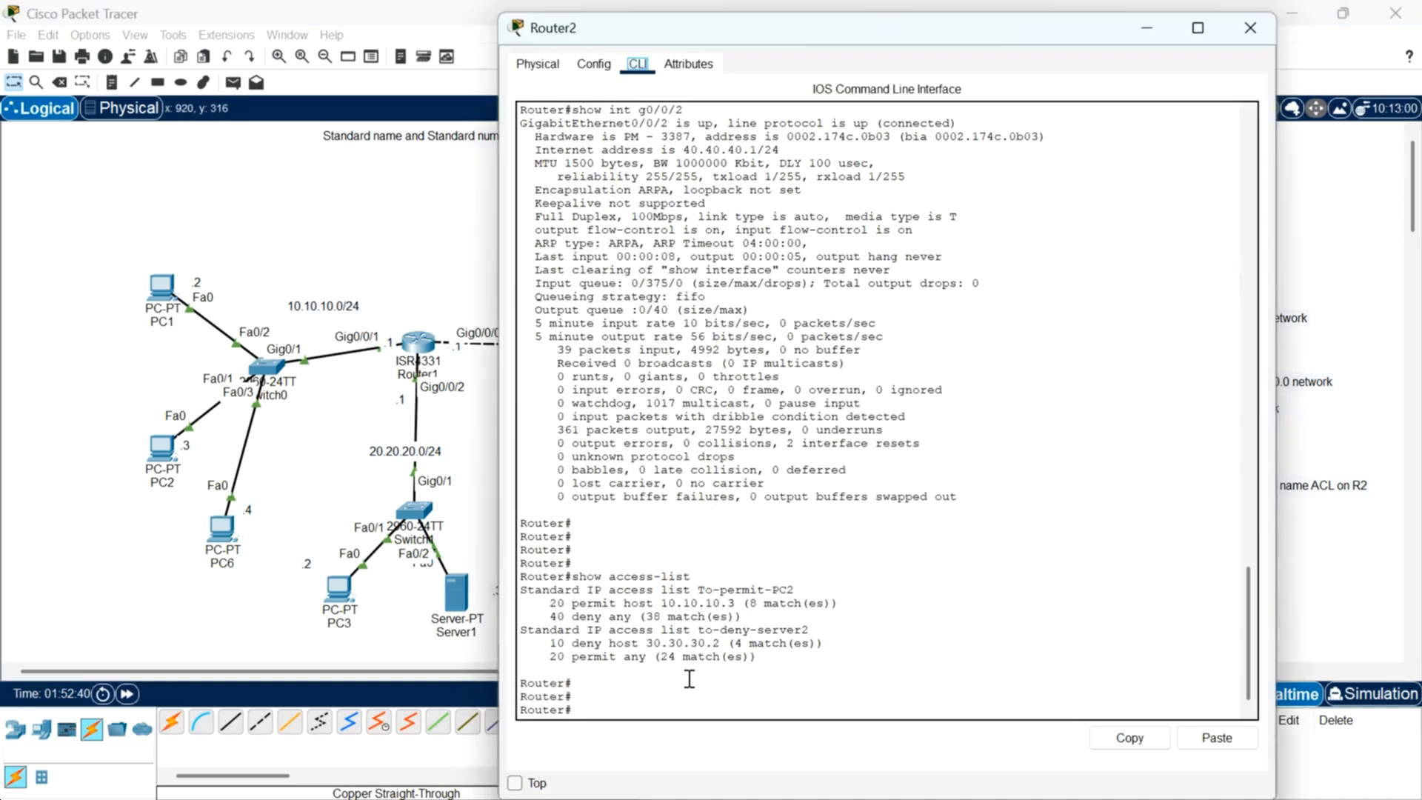
{"action": "key", "text": "Return"}
{"action": "key", "text": "Return"}
{"action": "key", "text": "Return"}
{"action": "key", "text": "Up"}
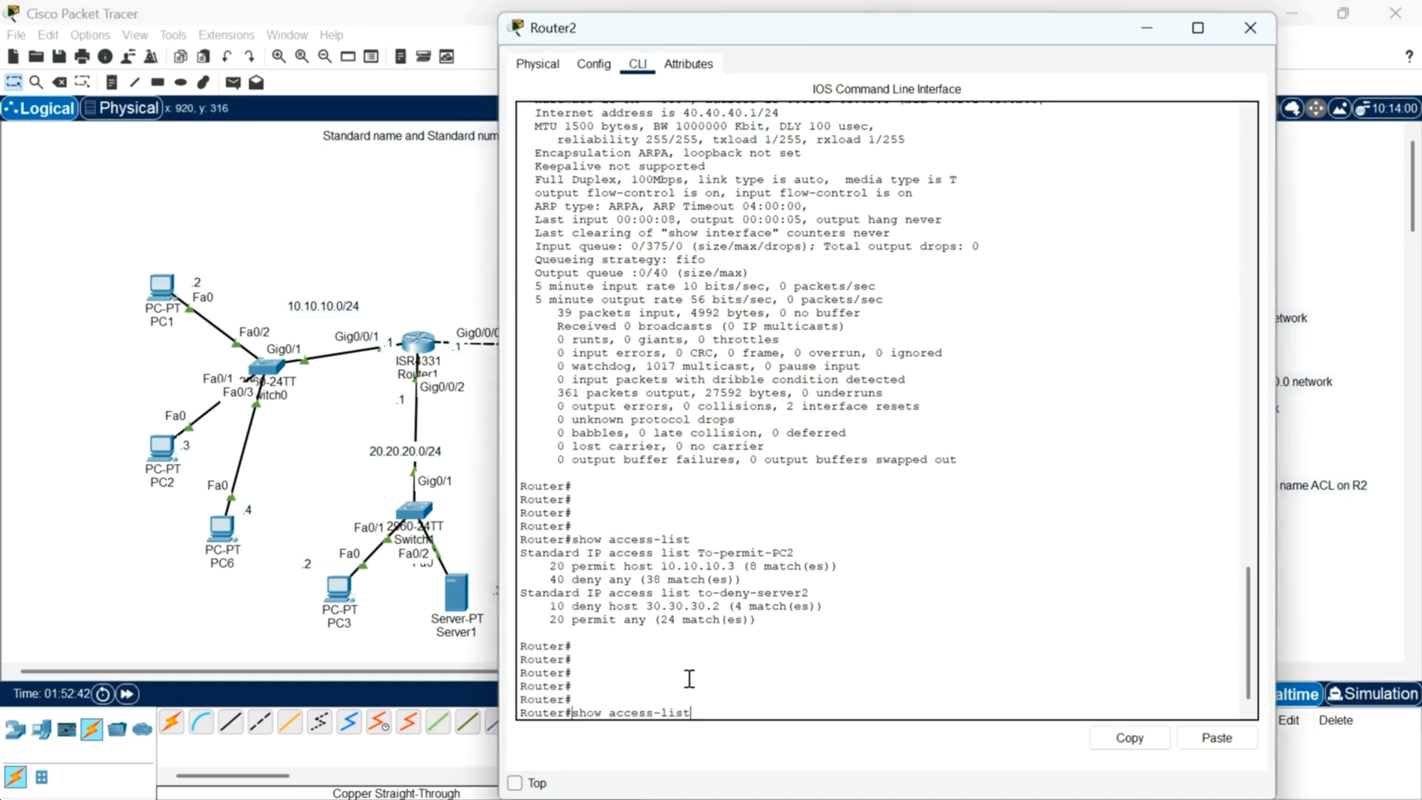
{"action": "key", "text": "Return"}
{"action": "key", "text": "Return"}
{"action": "key", "text": "Return"}
{"action": "key", "text": "Return"}
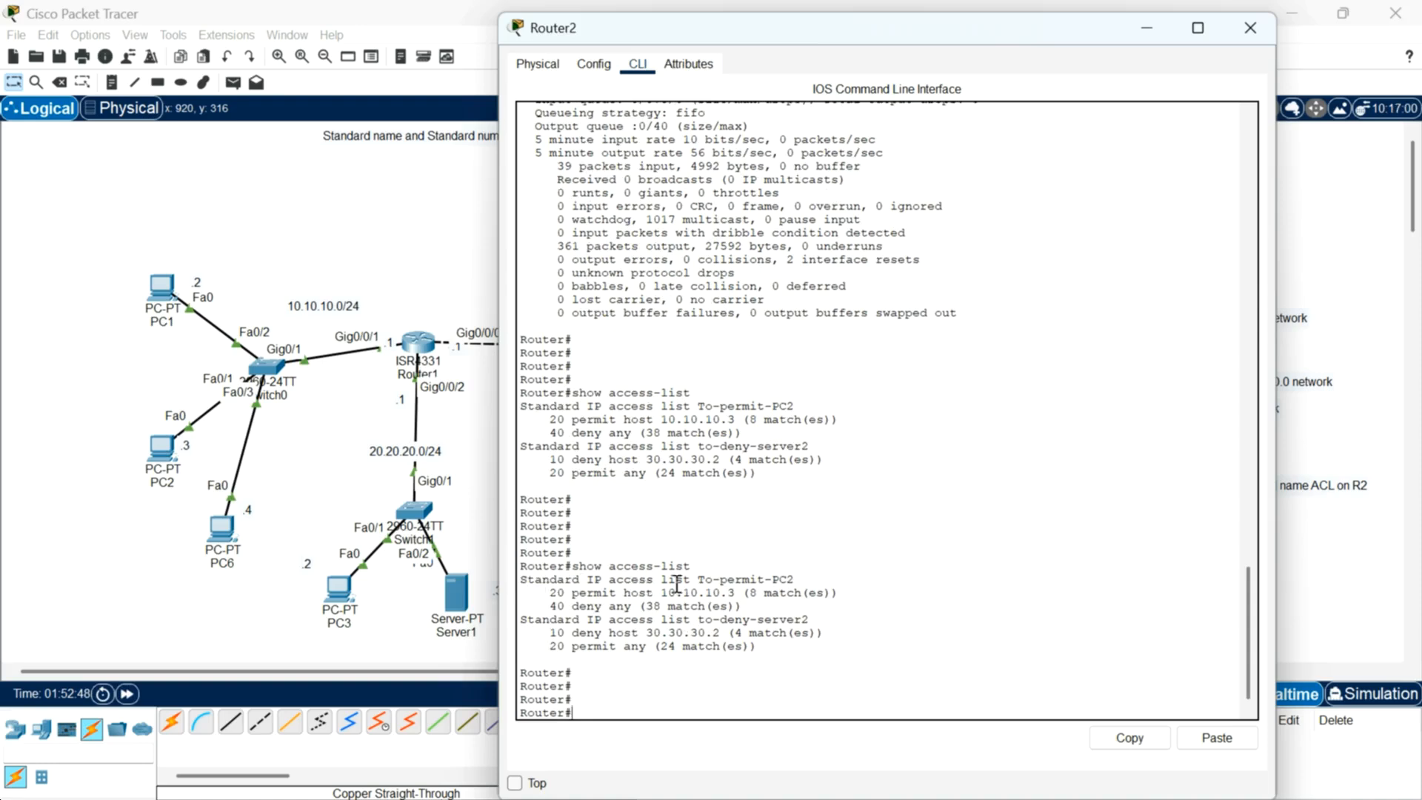
Step: Examine the names and entries of the To-permit-PC2 and to-deny-server2 lists in Router2's output, then close Router2
{"action": "left_click_drag", "start_coordinate": [688, 584], "coordinate": [803, 581]}
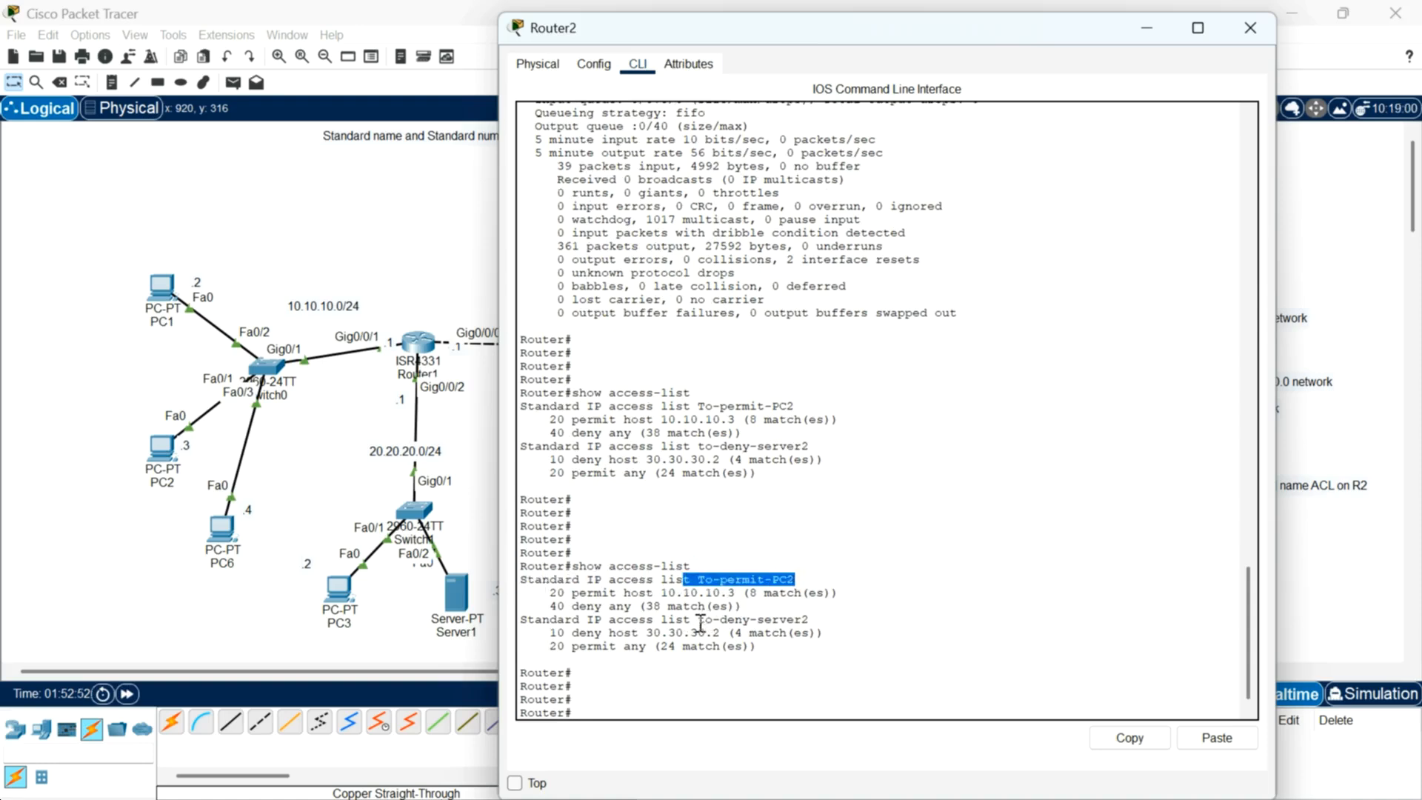
{"action": "left_click_drag", "start_coordinate": [698, 620], "coordinate": [809, 620]}
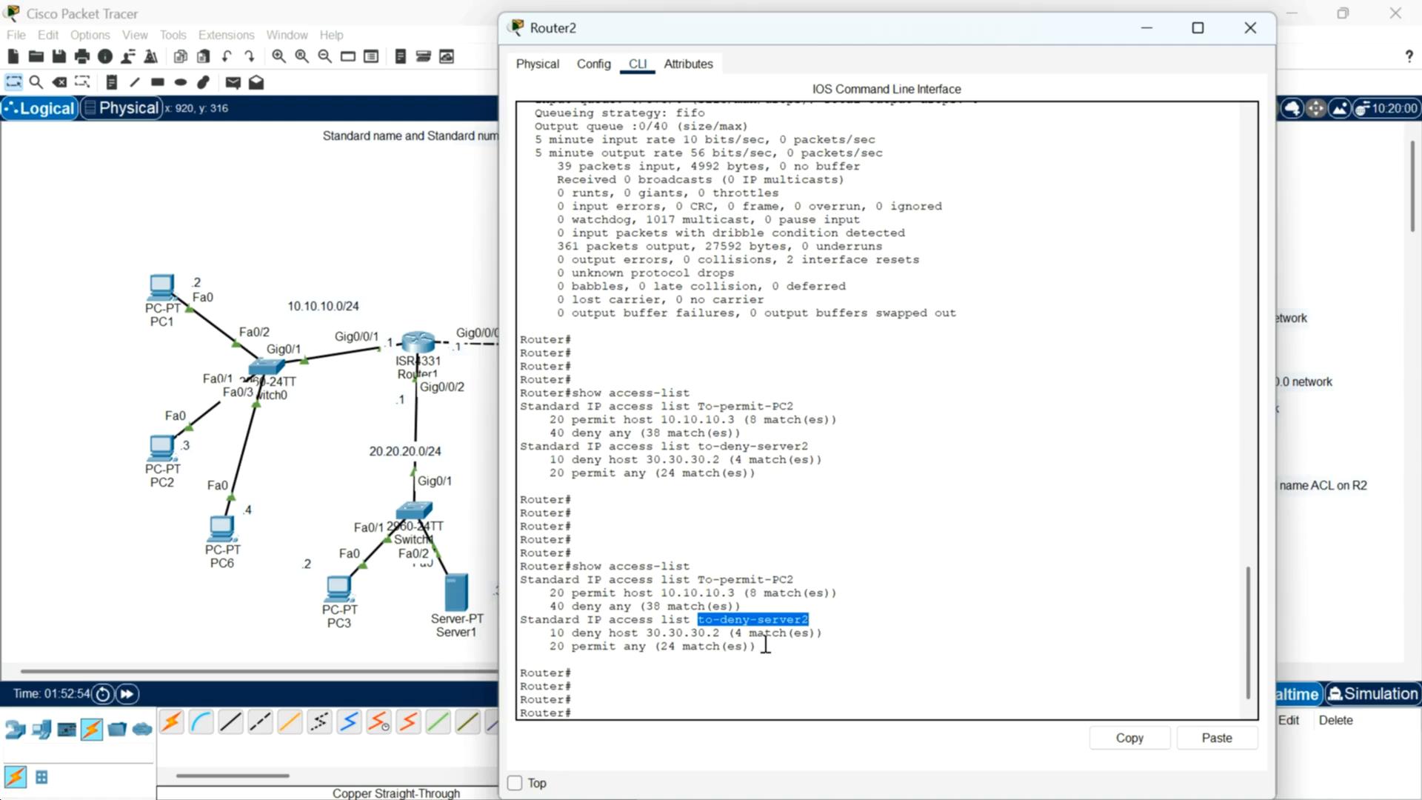
{"action": "left_click_drag", "start_coordinate": [1055, 40], "coordinate": [843, 100]}
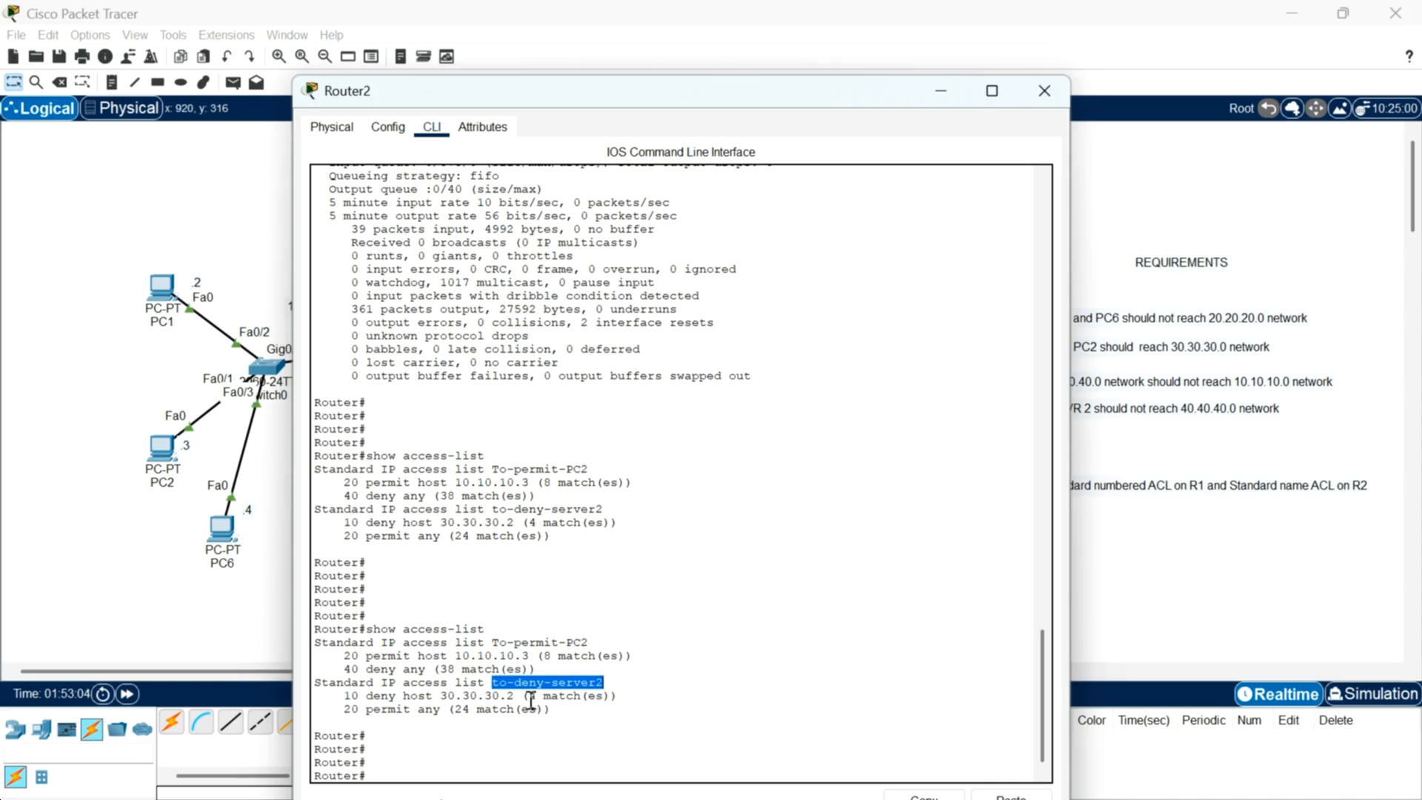
{"action": "left_click_drag", "start_coordinate": [905, 86], "coordinate": [882, 6]}
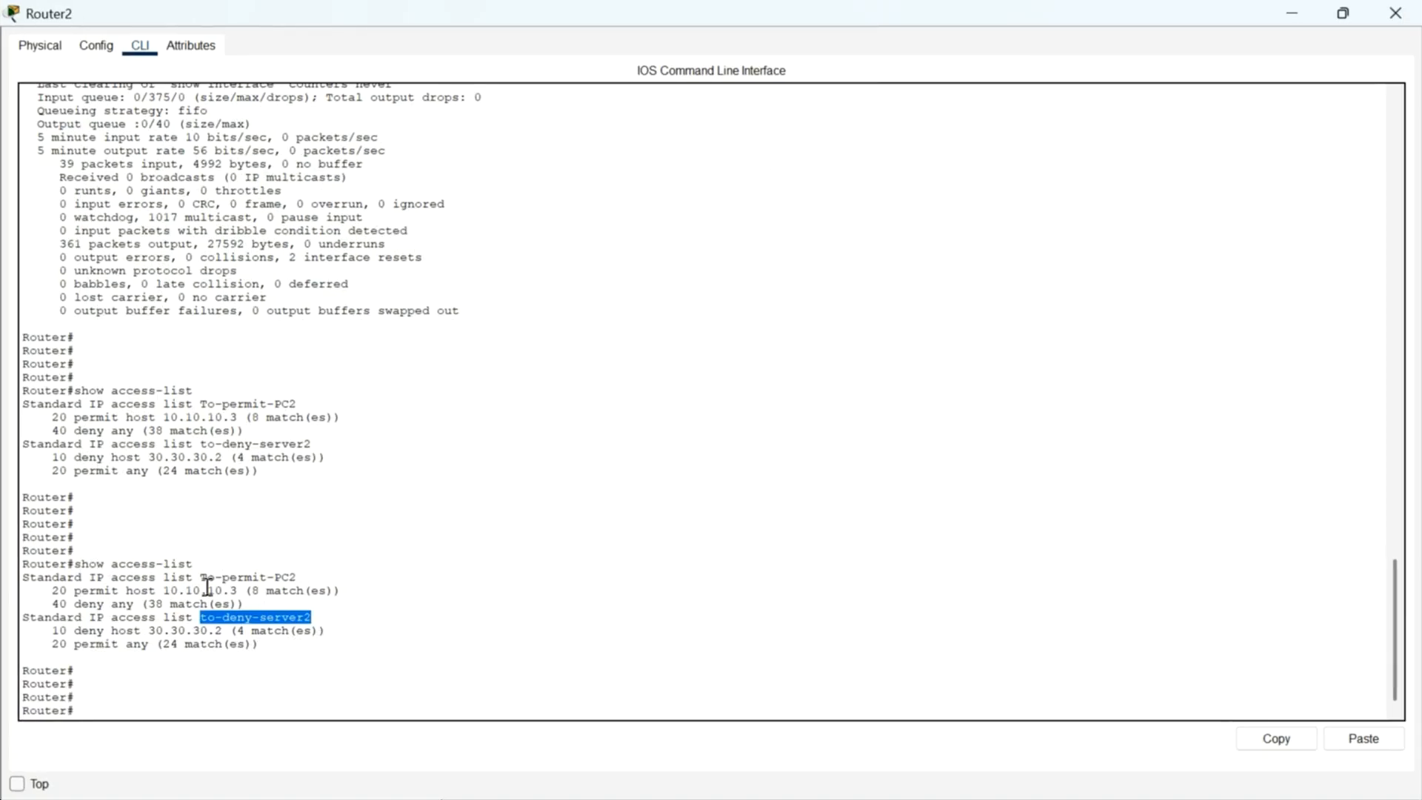
{"action": "left_click_drag", "start_coordinate": [156, 644], "coordinate": [252, 648]}
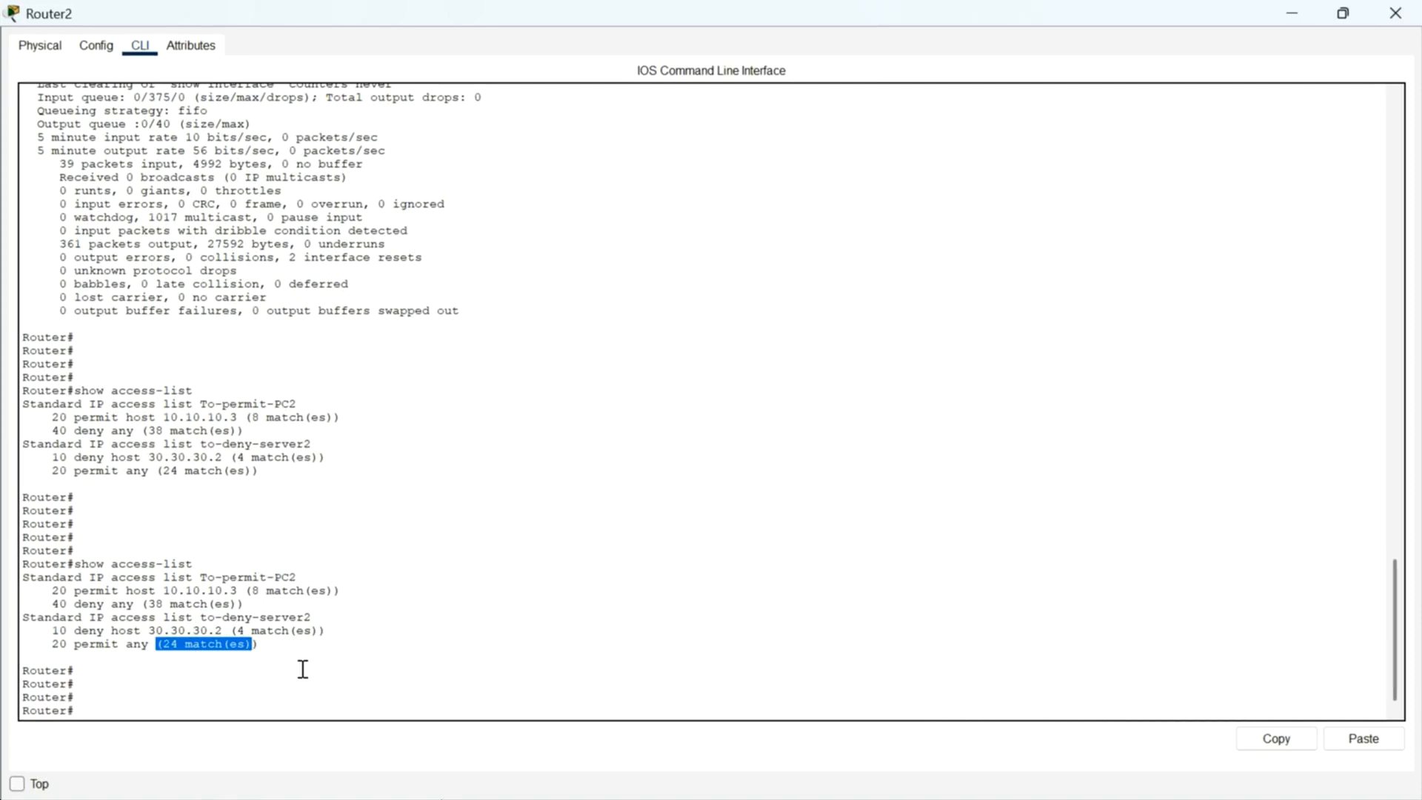
{"action": "left_click", "coordinate": [1305, 11]}
{"action": "mouse_move", "coordinate": [847, 308]}
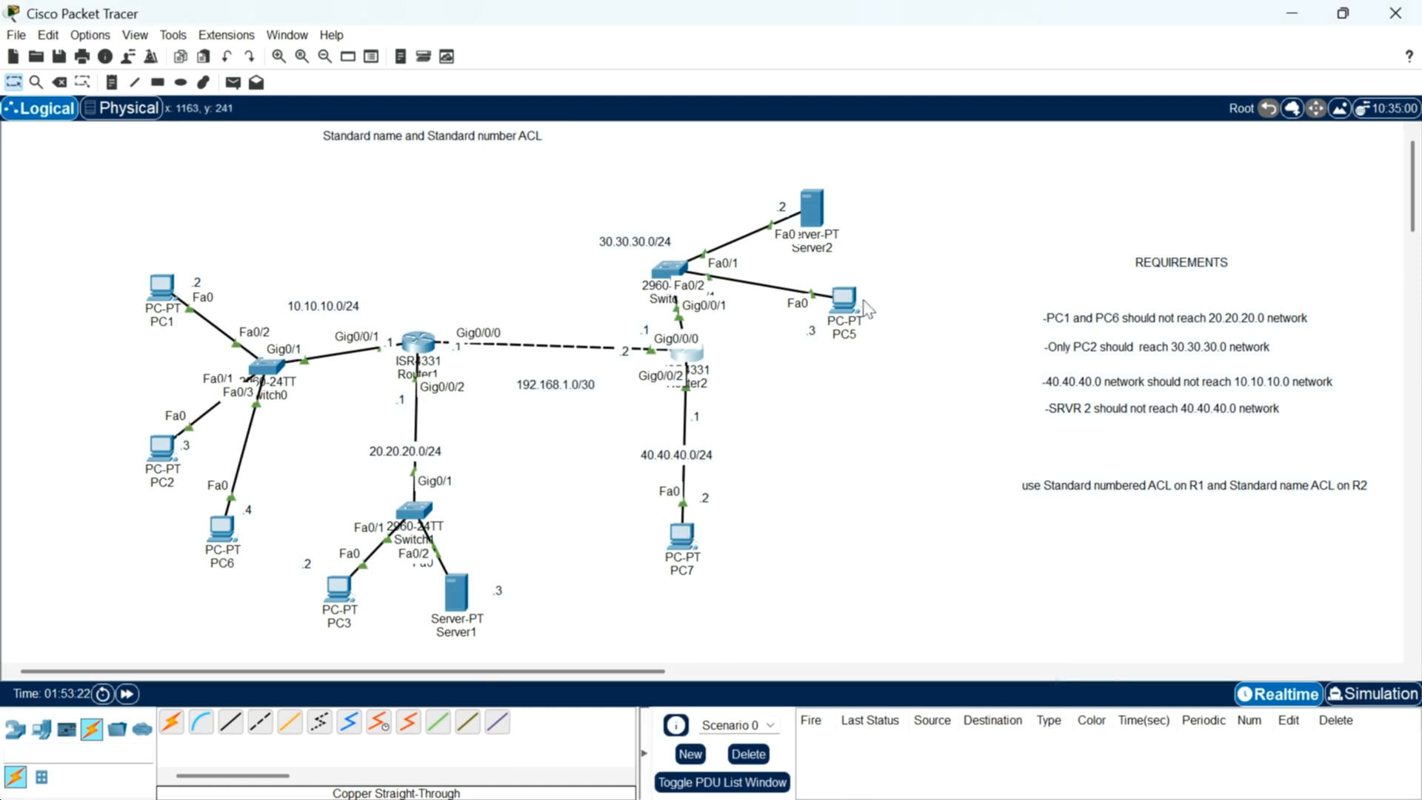
{"action": "left_click", "coordinate": [692, 360]}
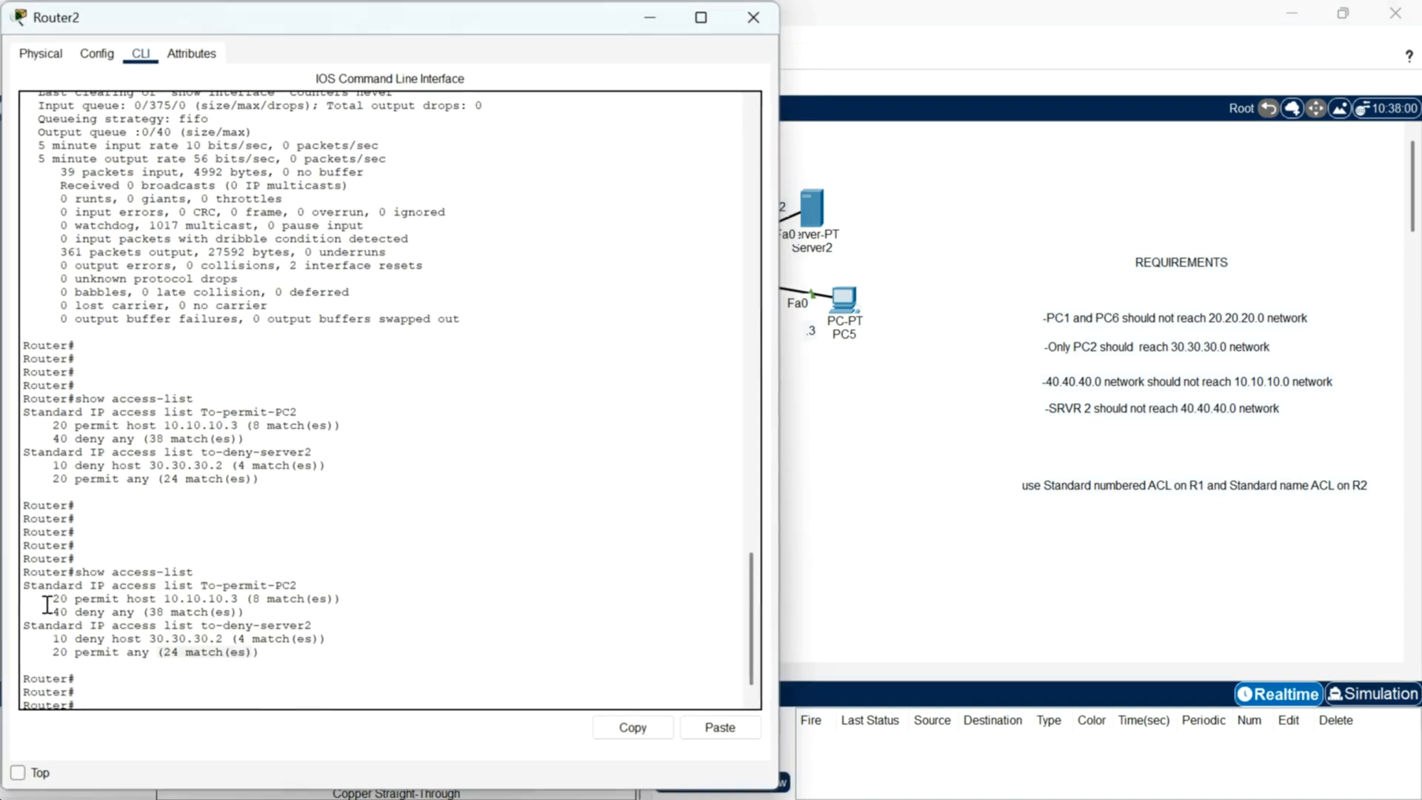
{"action": "left_click_drag", "start_coordinate": [46, 600], "coordinate": [345, 600]}
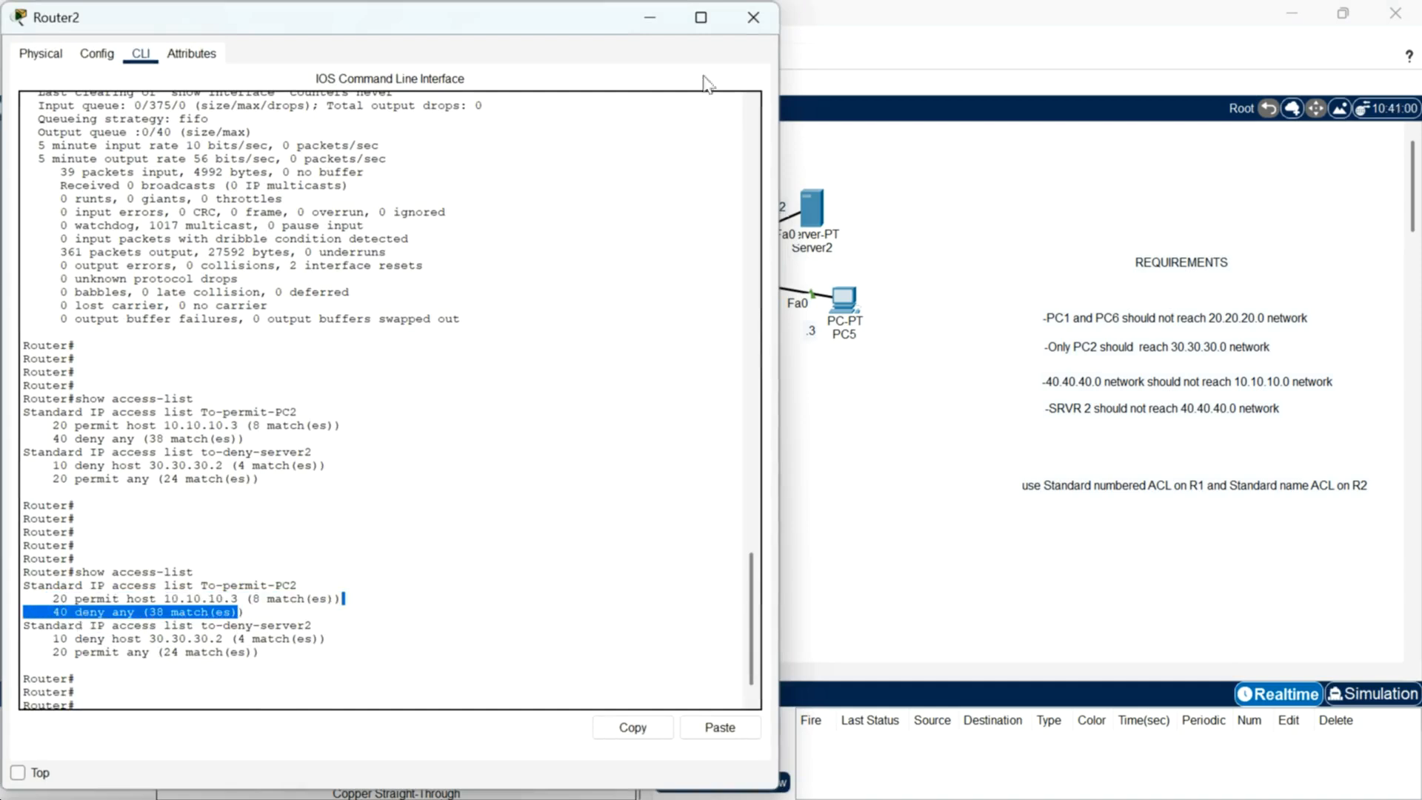
{"action": "left_click", "coordinate": [753, 22]}
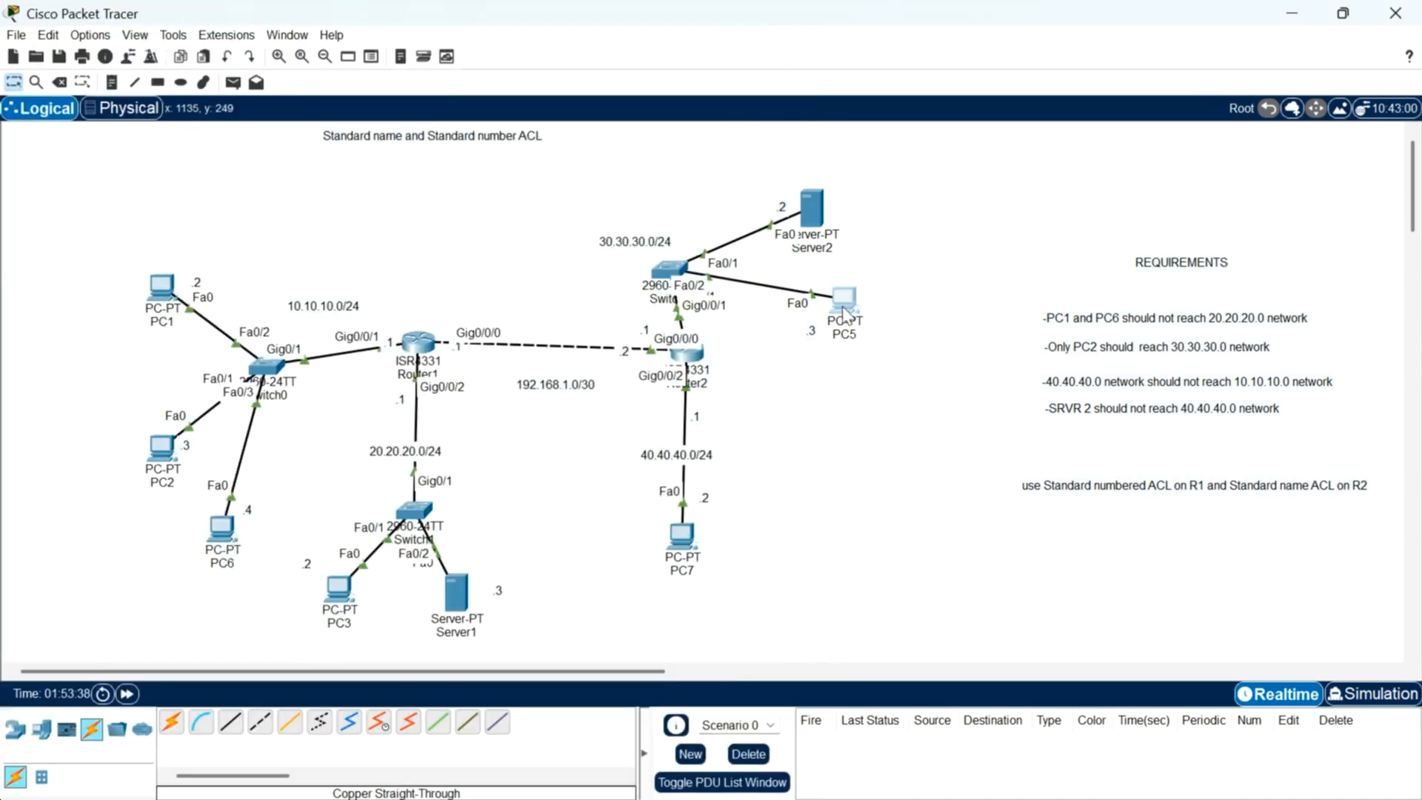
Step: Open PC5's command prompt and repeat the ping to 40.40.40.2
{"action": "left_click", "coordinate": [843, 312]}
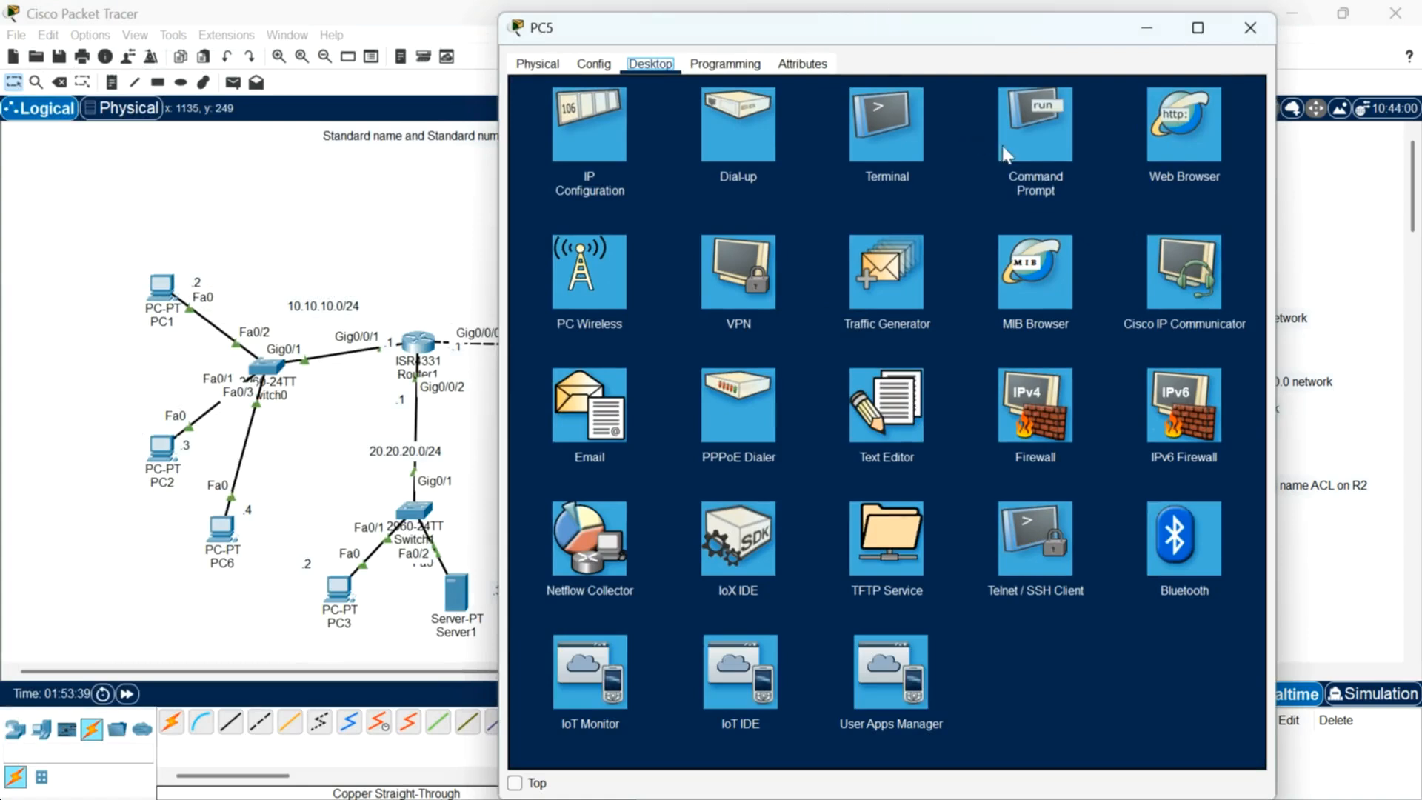
{"action": "left_click", "coordinate": [1053, 139]}
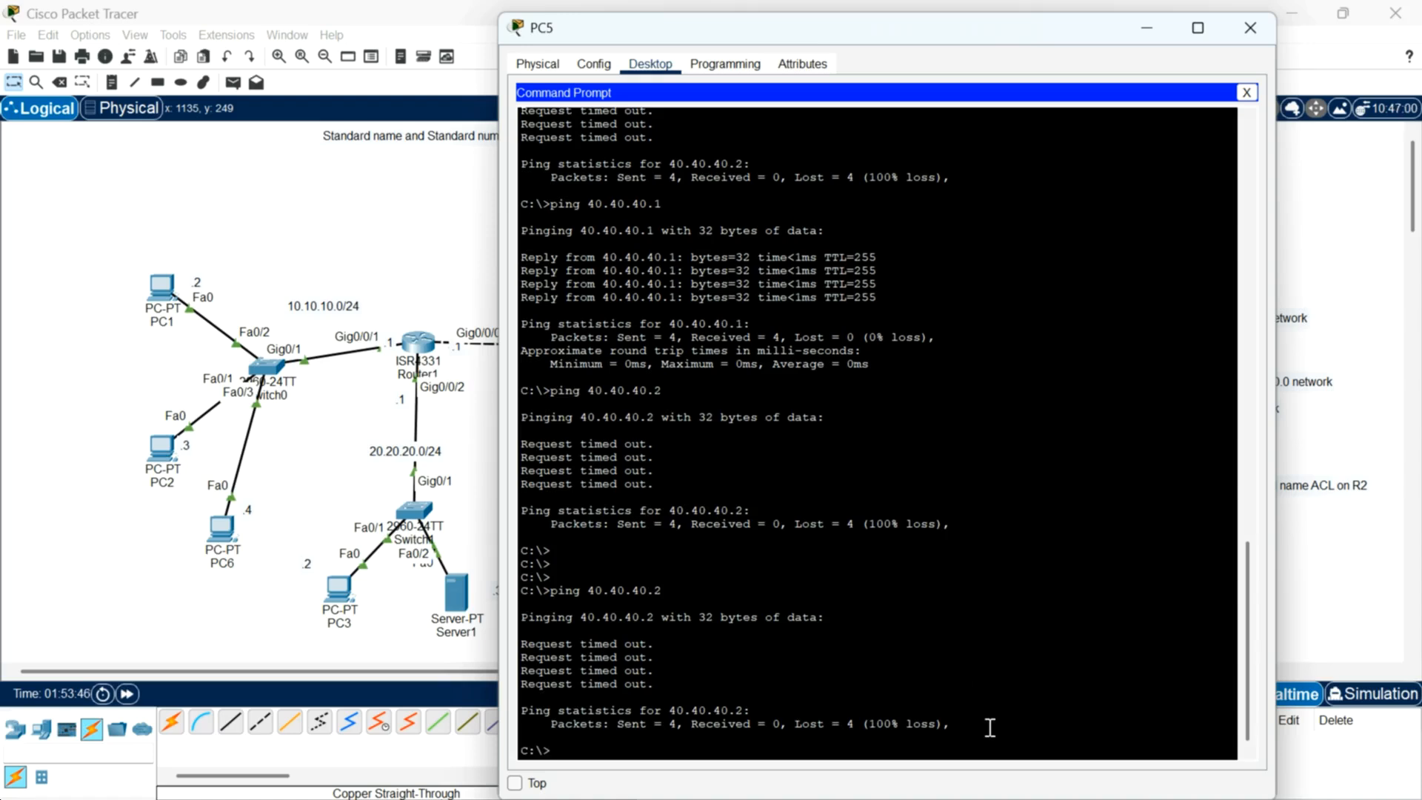
{"action": "key", "text": "Up"}
{"action": "key", "text": "Return"}
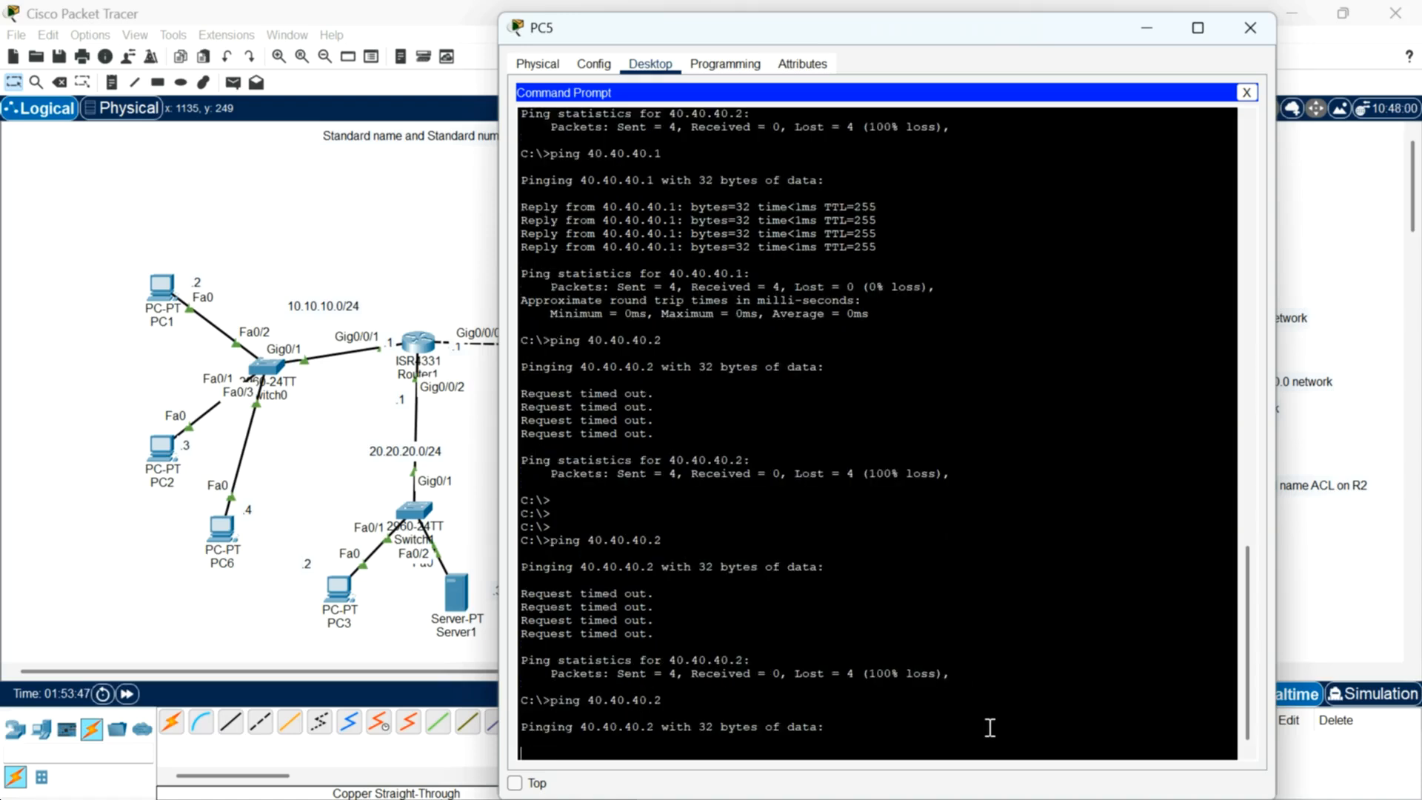